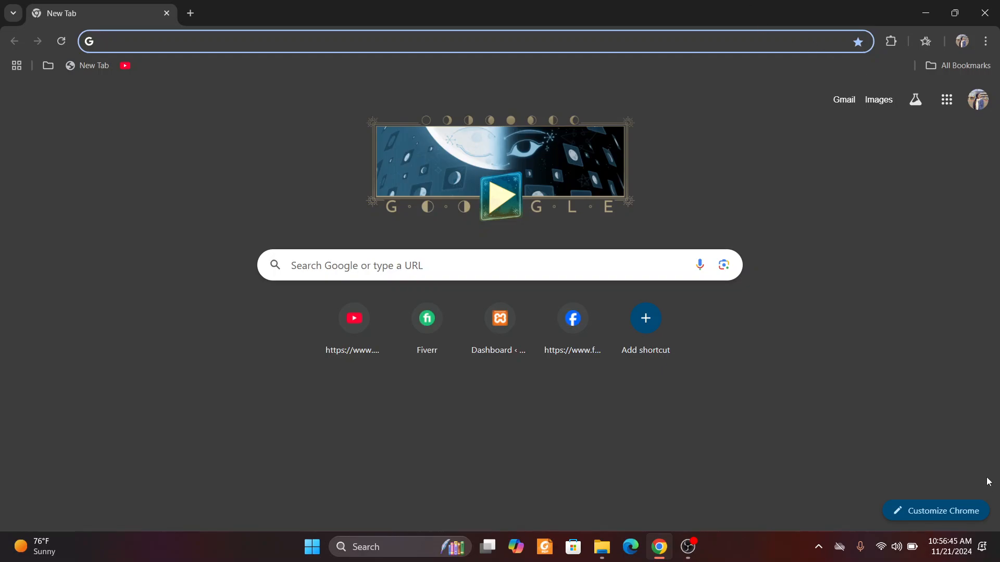
Enter the InfinityFree address, then trim and reload it after it fails to load.
text(inf)
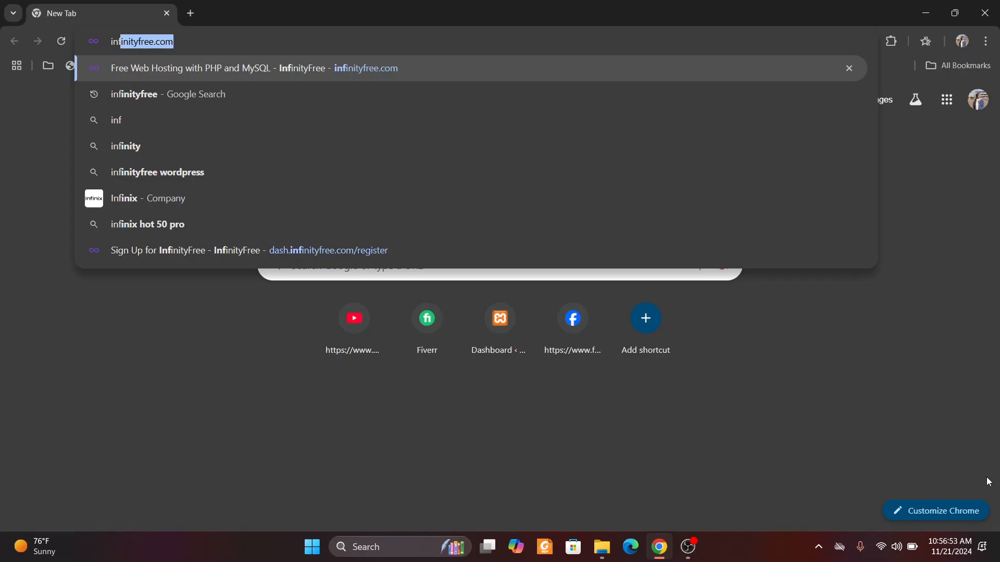
key(Return)
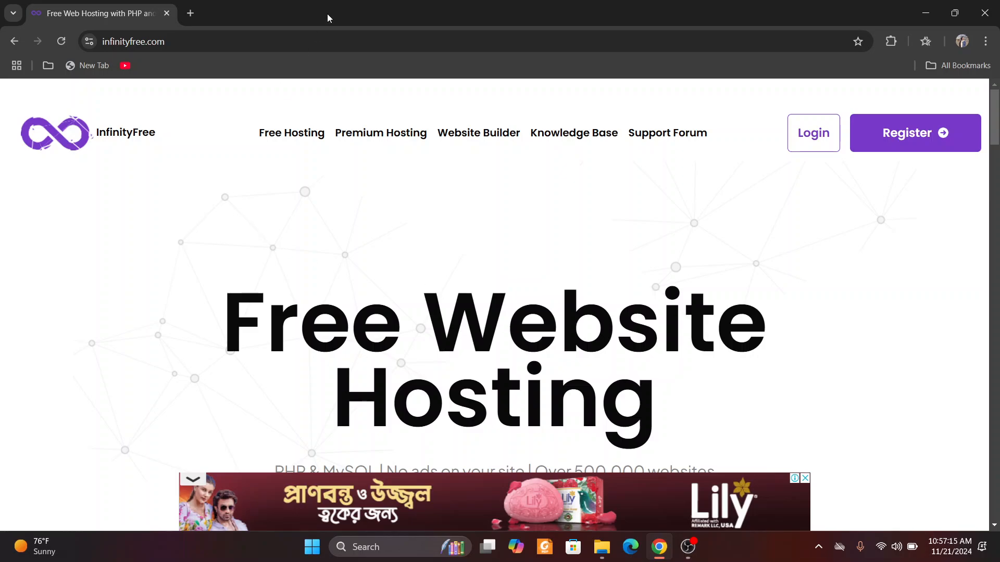
click(306, 34)
click(304, 35)
key(BackSpace)
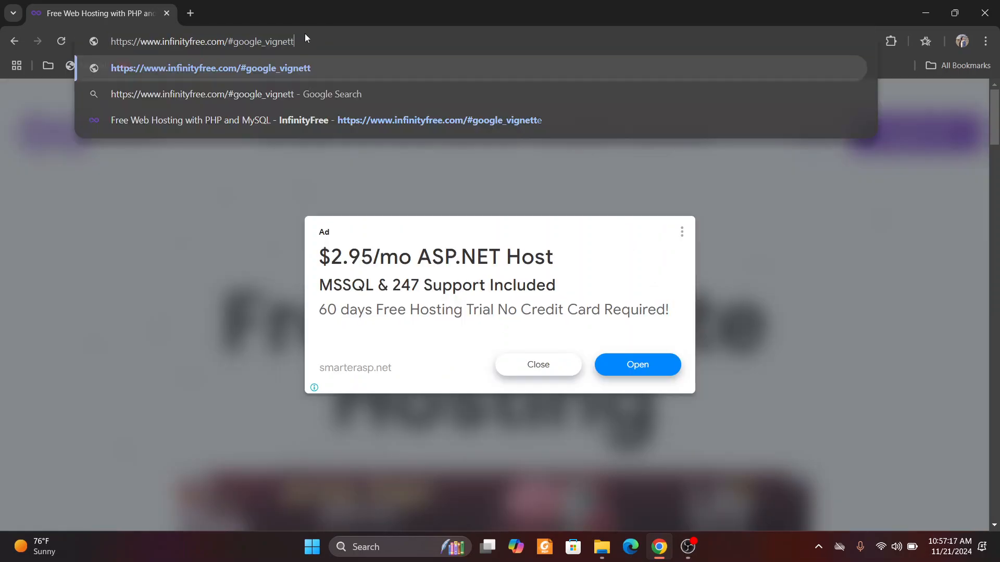
key(BackSpace)
key(BackSpace)
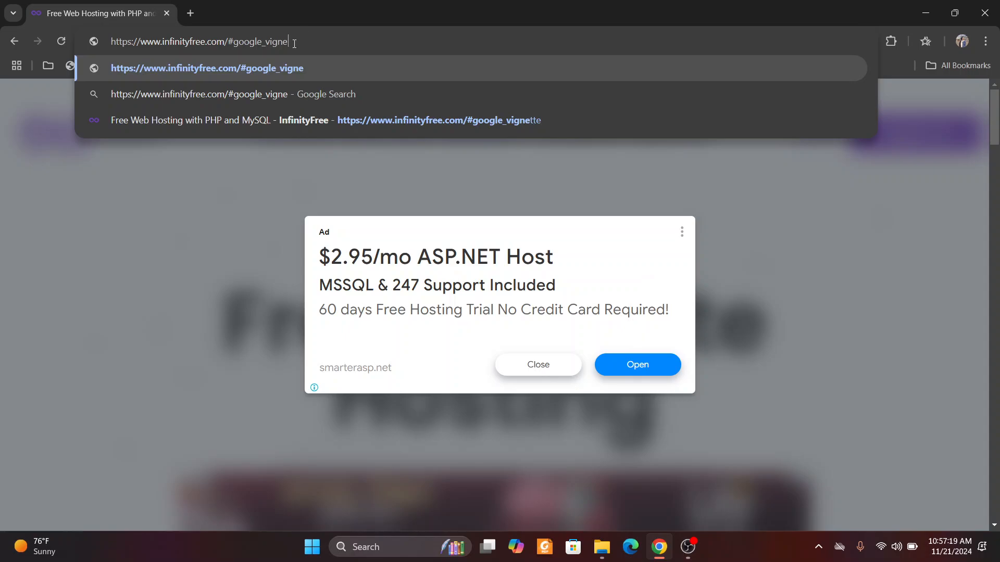
drag(294, 44, 201, 42)
key(BackSpace)
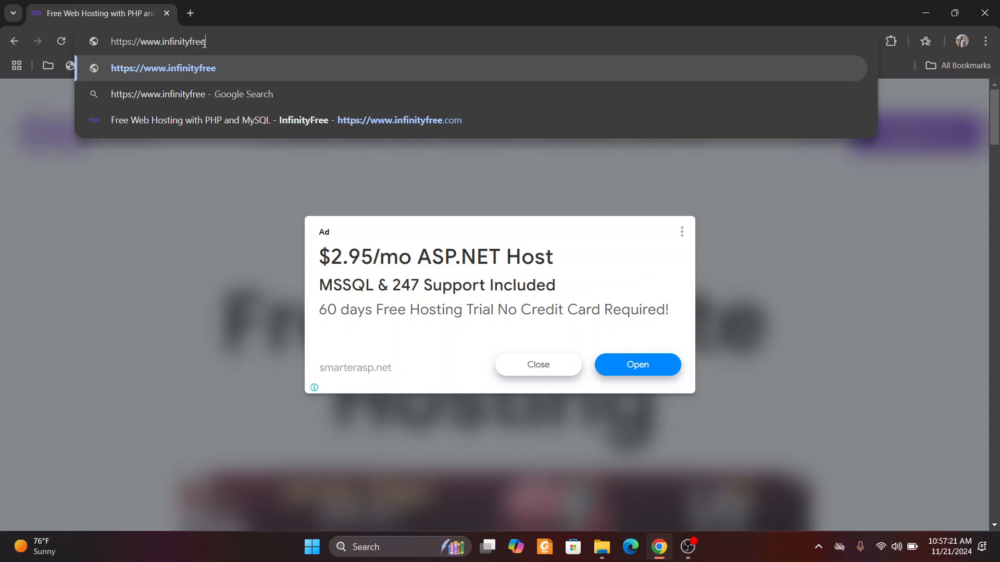
key(Return)
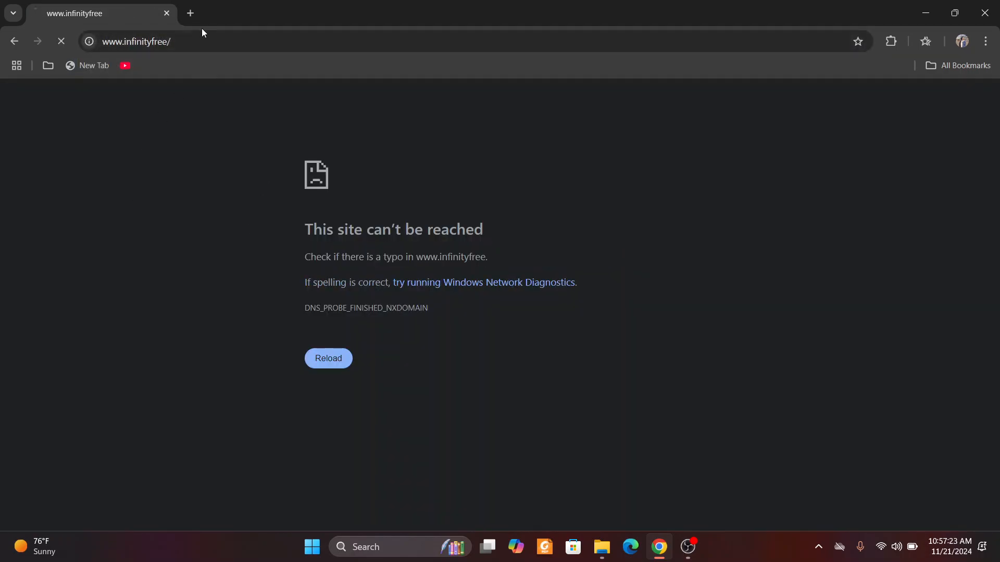
Cut the address down to 'infinityfre' and search Google for it.
click(207, 36)
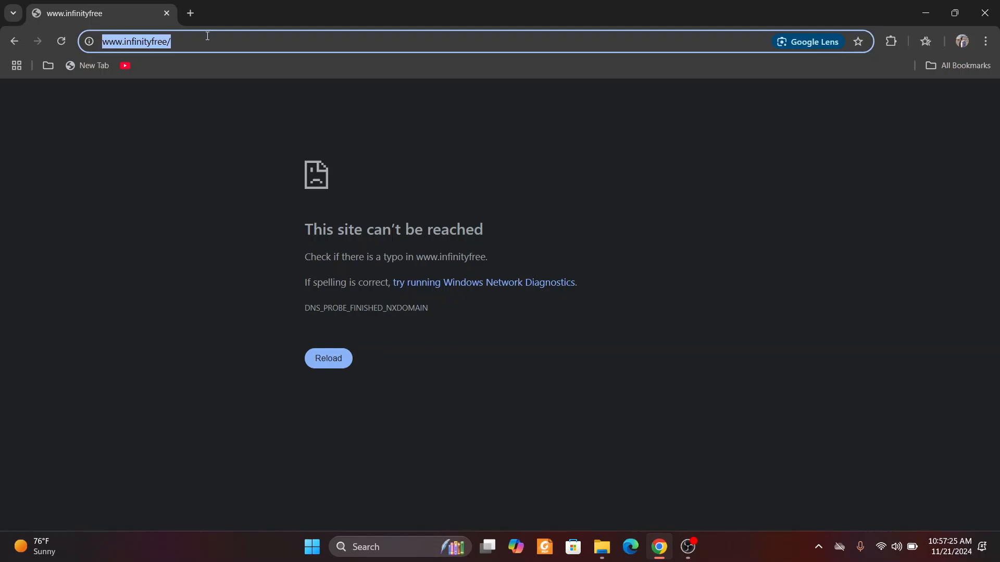
key(End)
key(BackSpace)
key(BackSpace)
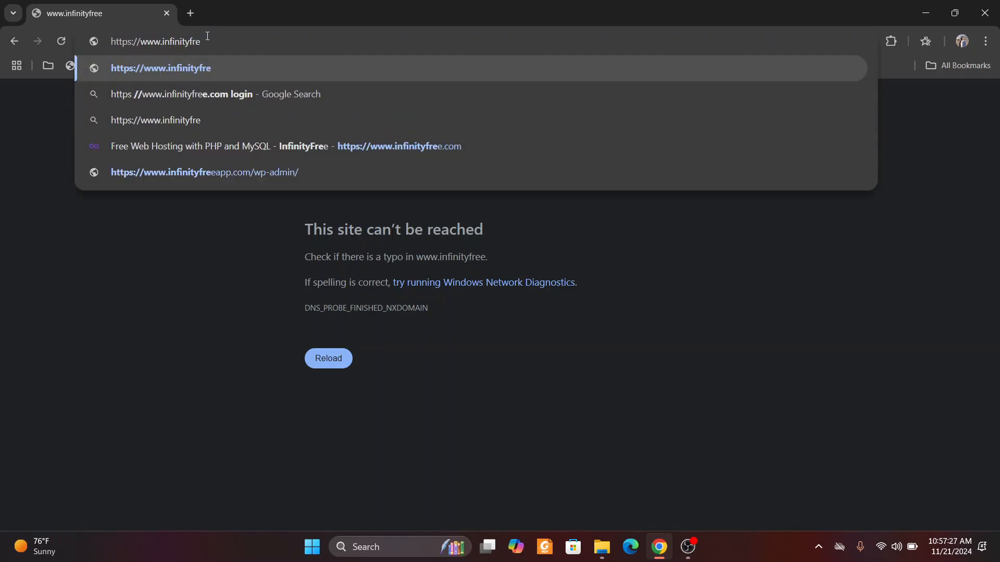
click(163, 42)
key(BackSpace)
key(BackSpace)
key(BackSpace)
key(BackSpace)
key(BackSpace)
key(BackSpace)
key(BackSpace)
key(BackSpace)
key(BackSpace)
key(BackSpace)
key(BackSpace)
key(BackSpace)
key(Return)
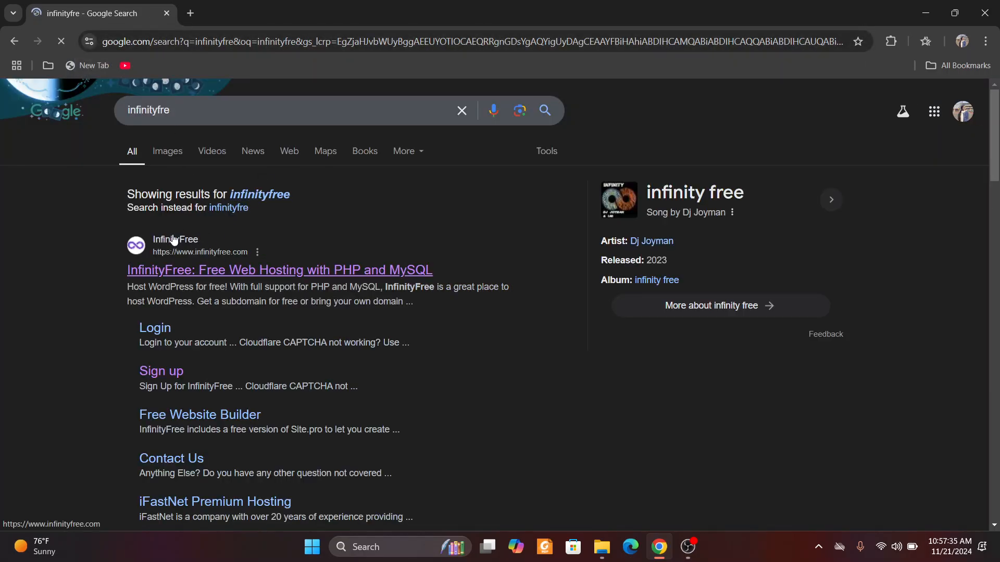
Go from the InfinityFree search result to the Register form's Email address field.
click(206, 271)
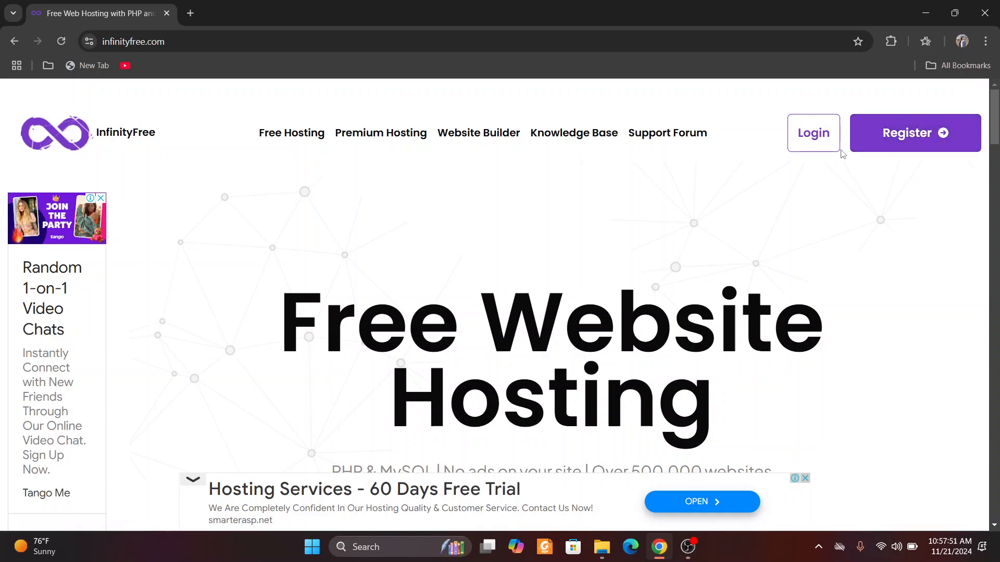
click(904, 131)
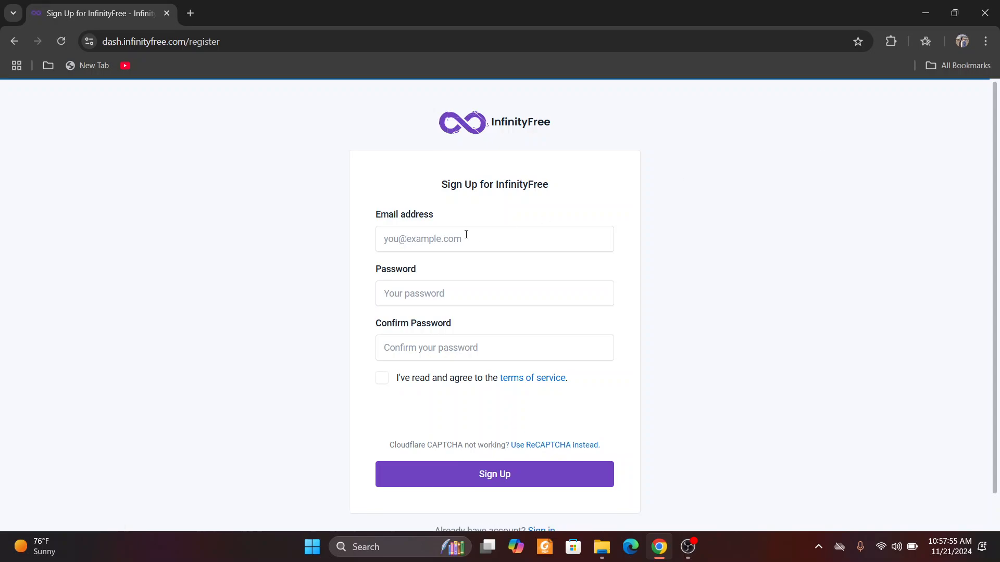
click(467, 231)
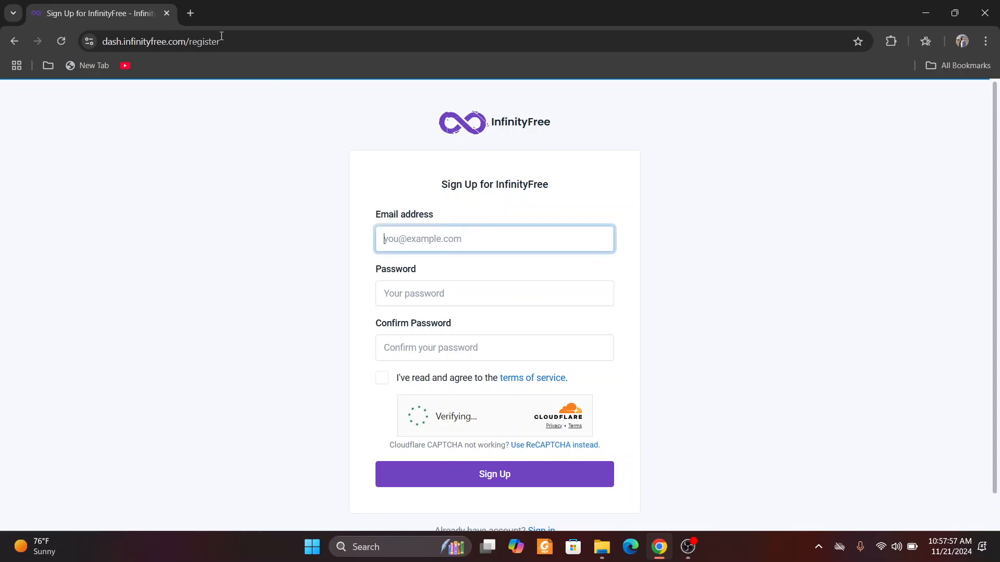
click(190, 13)
Open Gmail and copy the Google account's e-mail address from the profile menu.
text(mai)
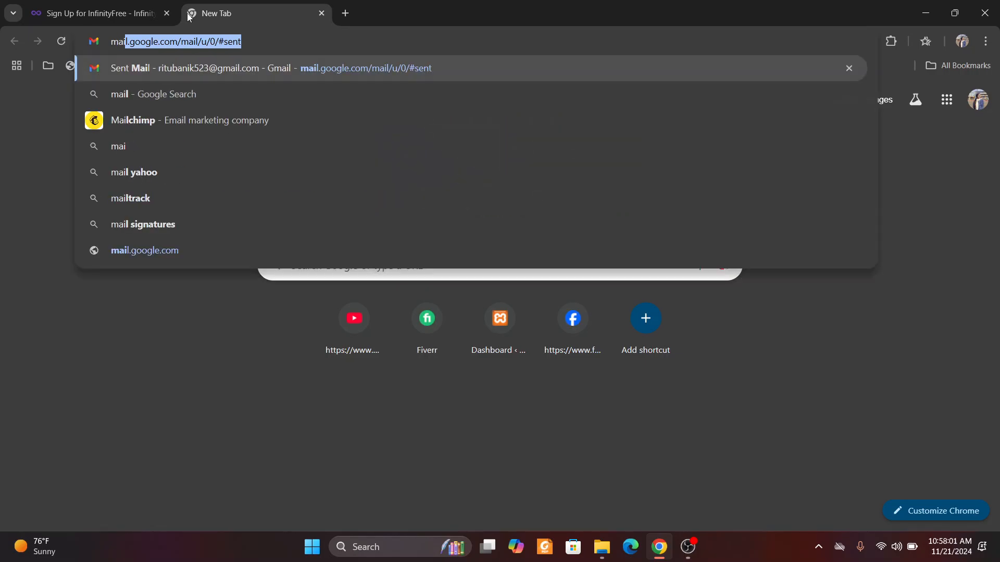
key(Return)
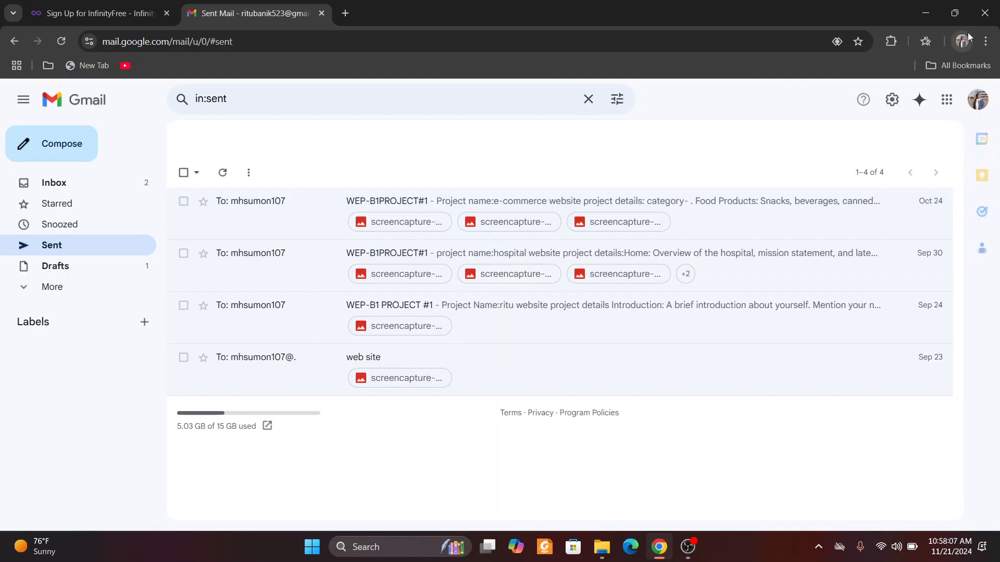
click(977, 97)
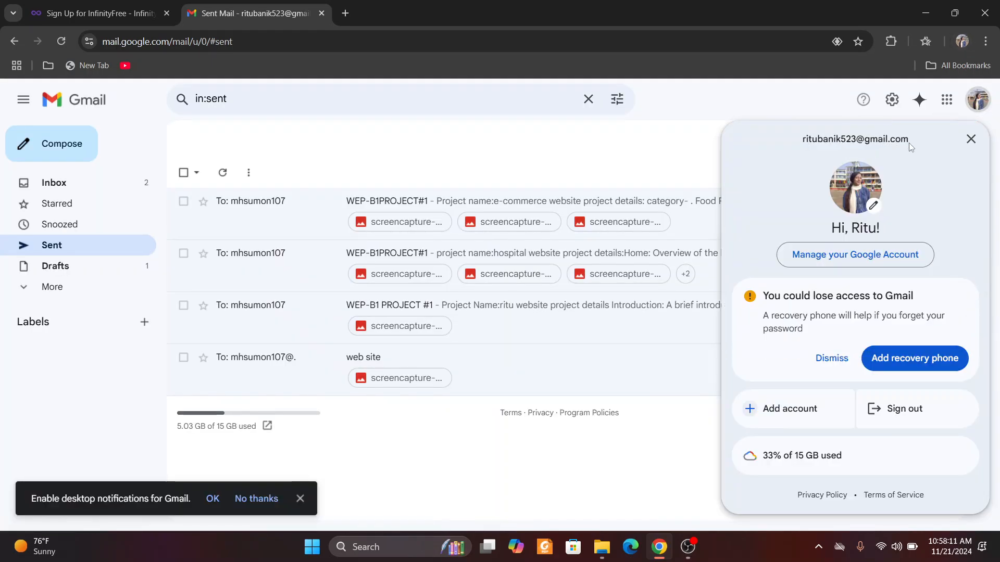
drag(910, 145, 802, 143)
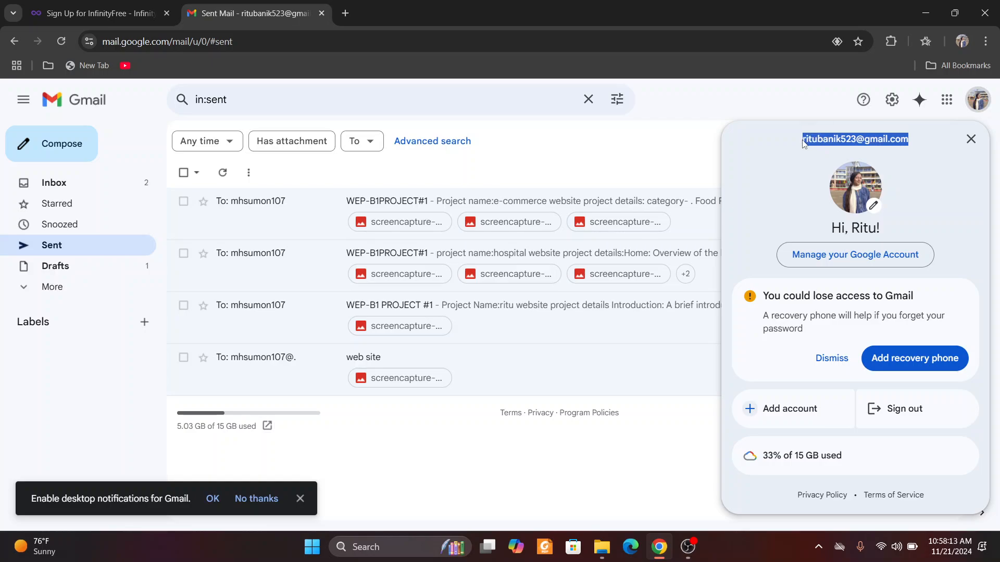
key(ctrl+c)
Paste the Gmail address, accept Chrome's strong password, agree to the terms and submit Sign Up.
click(98, 13)
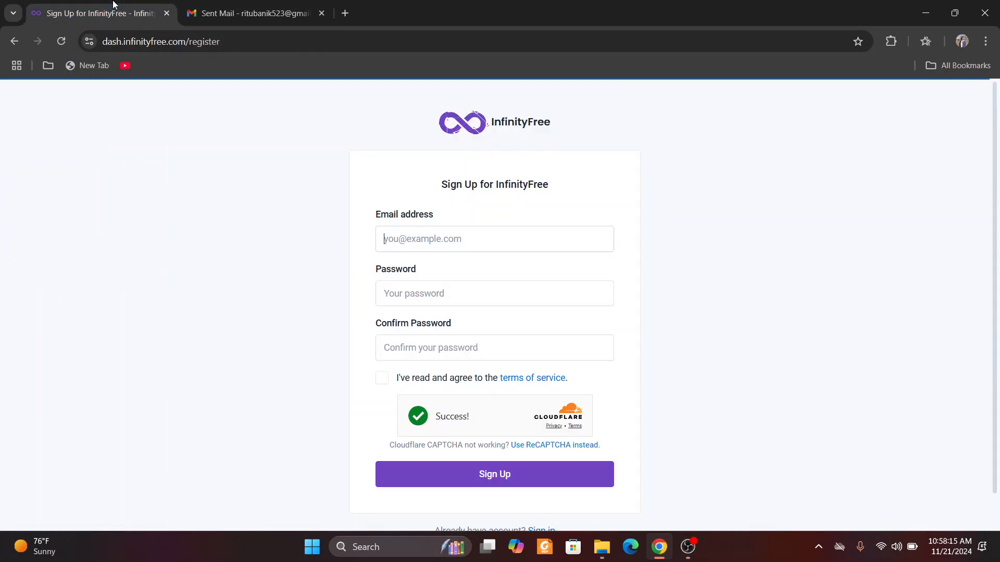
click(400, 229)
key(ctrl+v)
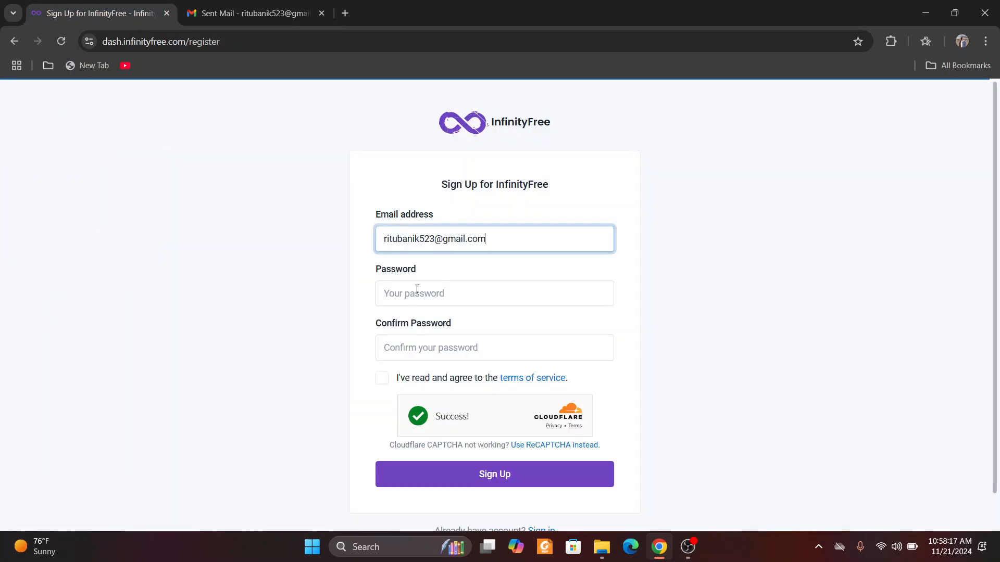
click(416, 289)
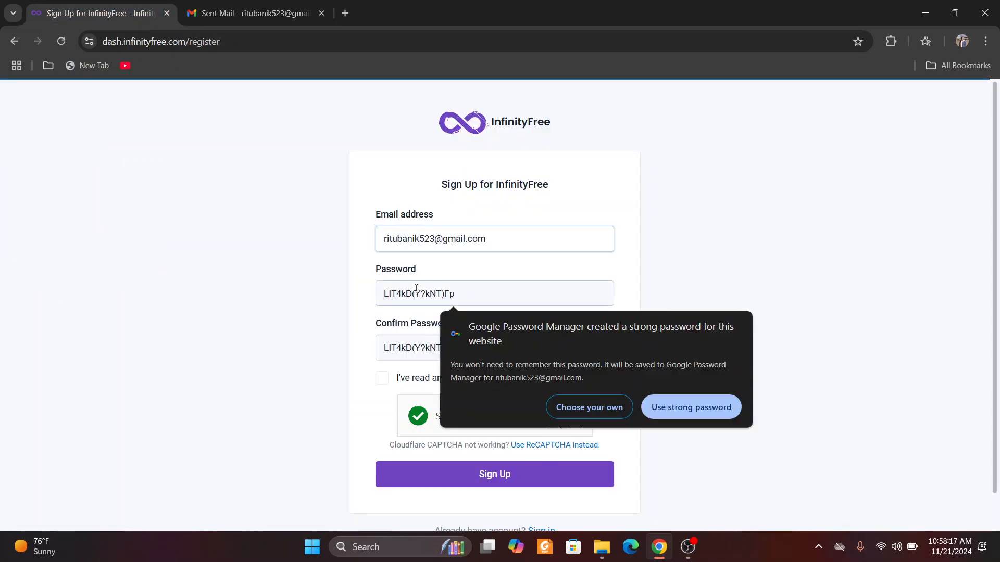
click(670, 409)
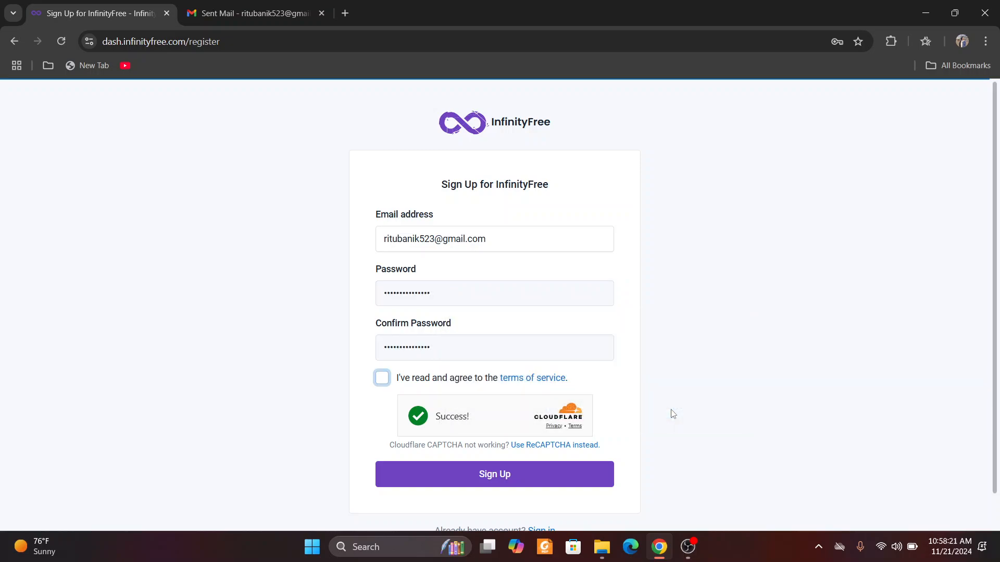
click(382, 378)
click(483, 473)
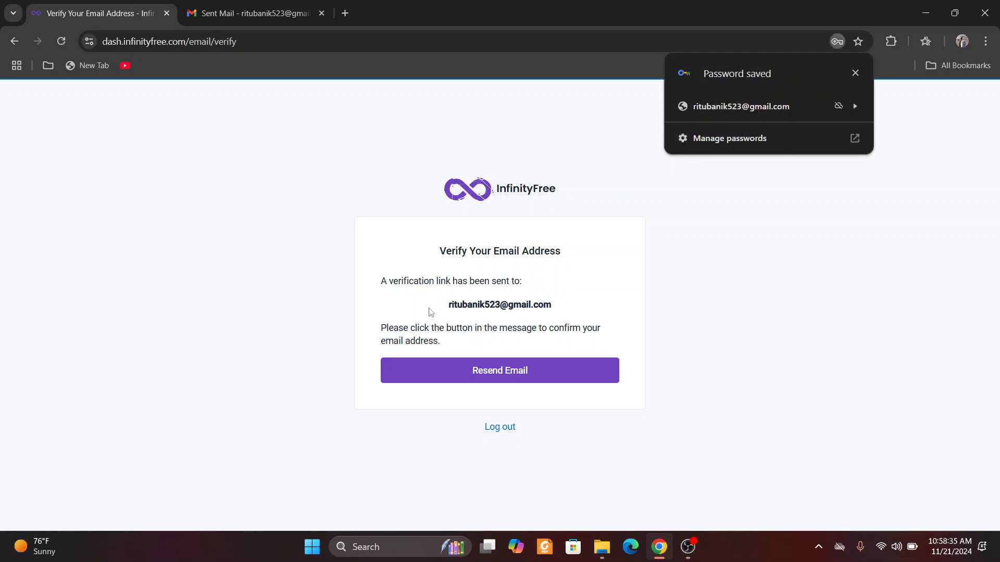
Check the address the verification link was sent to, then switch to the Gmail tab.
drag(447, 308, 599, 308)
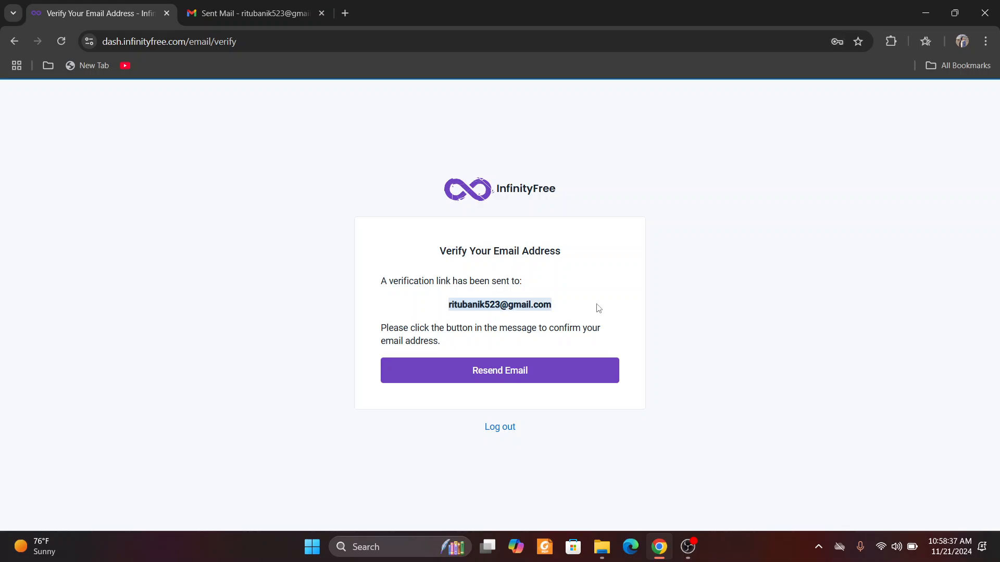
click(592, 308)
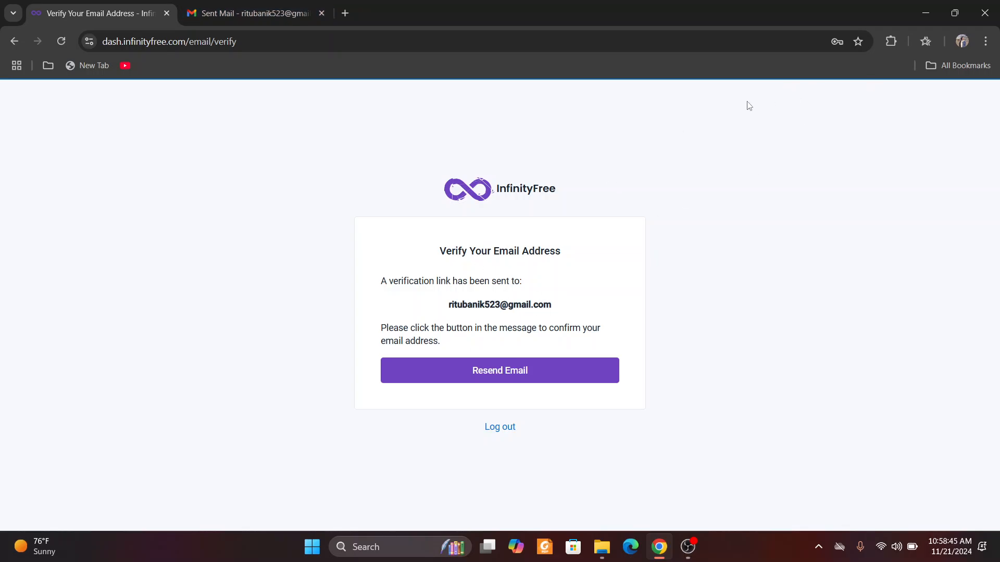
click(251, 8)
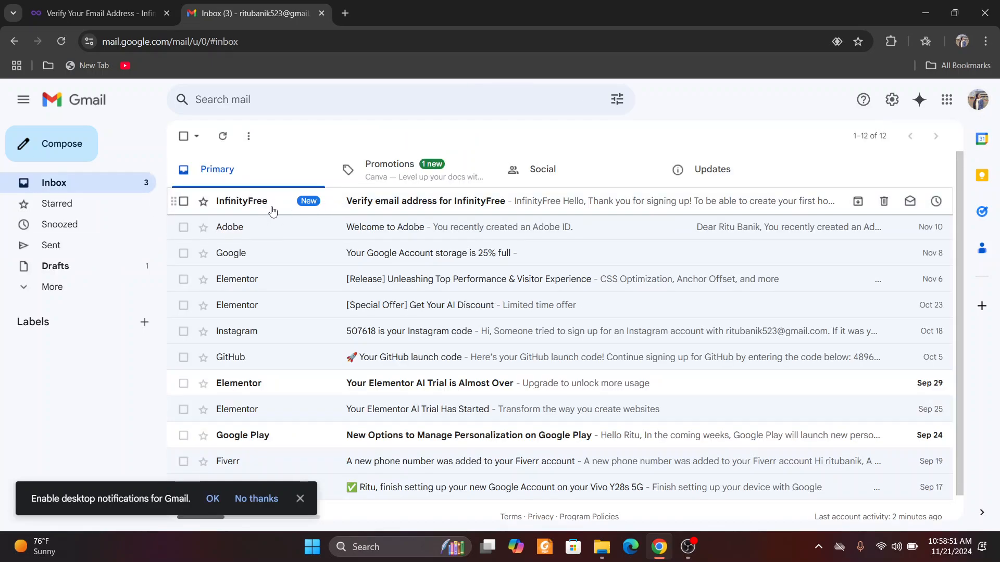
Open the 'Verify email address for InfinityFree' message and use its Verify Email Address button.
click(270, 209)
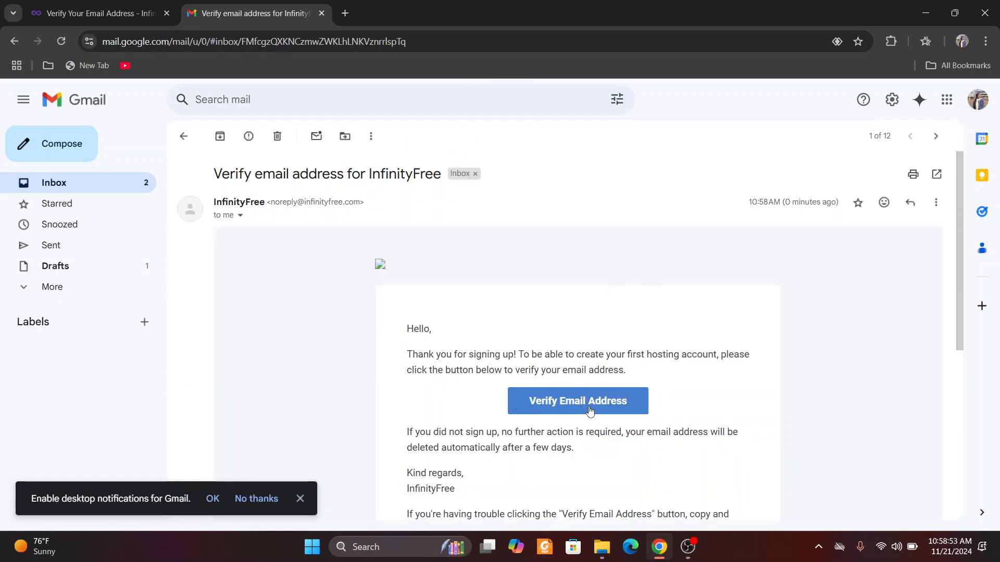
click(564, 405)
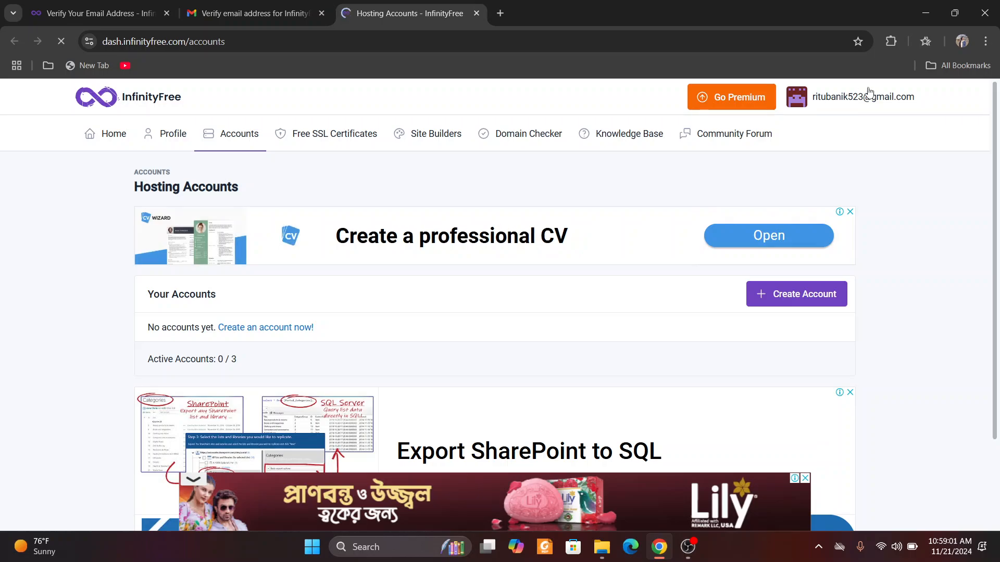
Close the old verify-email and Gmail tabs and dismiss the full-page ad.
scroll(538, 286, down, 2)
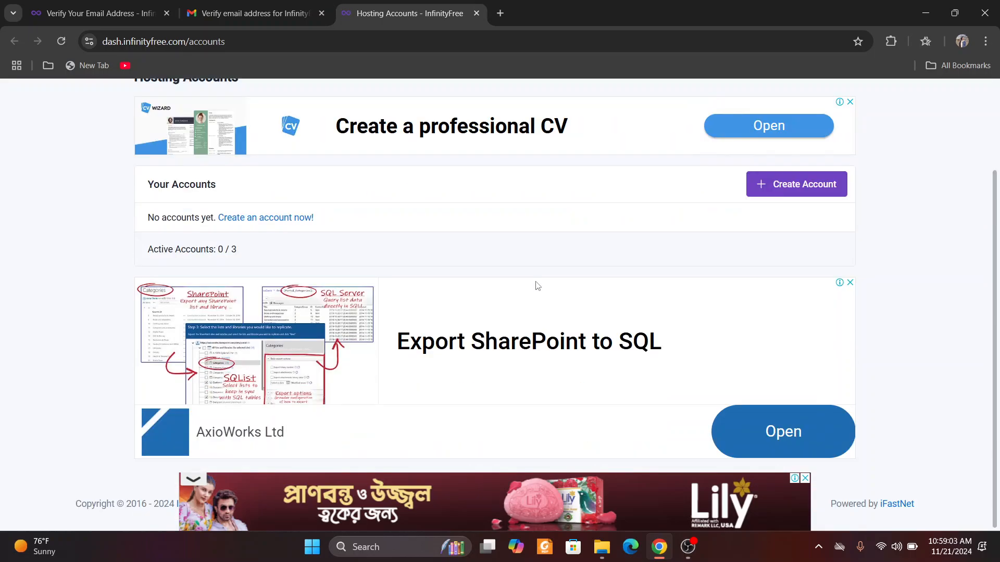
click(175, 19)
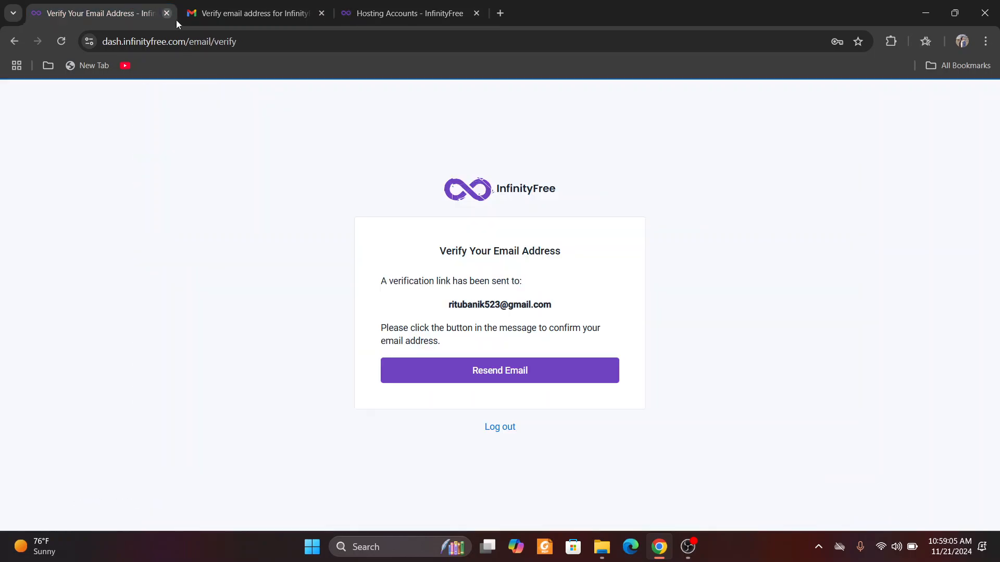
click(167, 13)
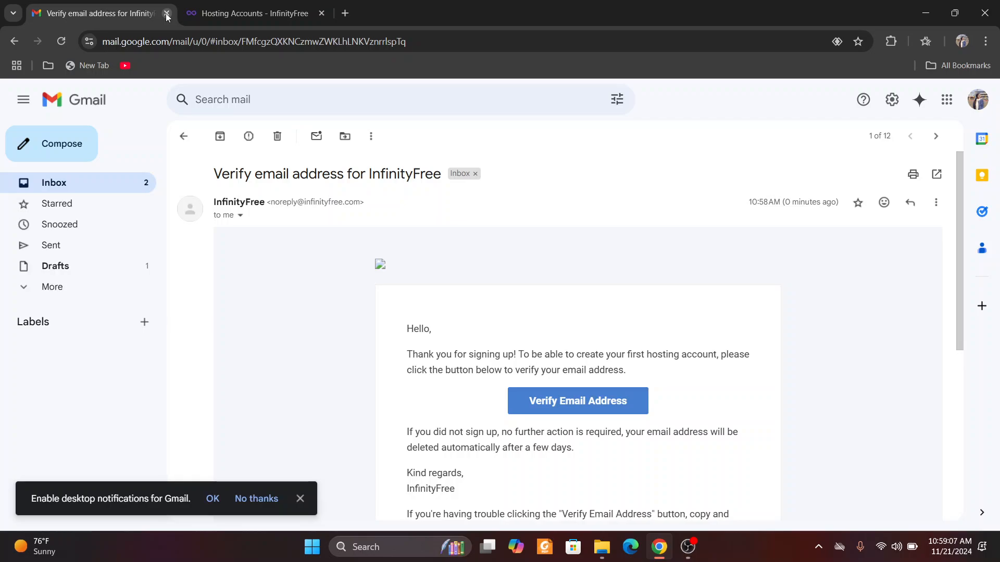
click(167, 14)
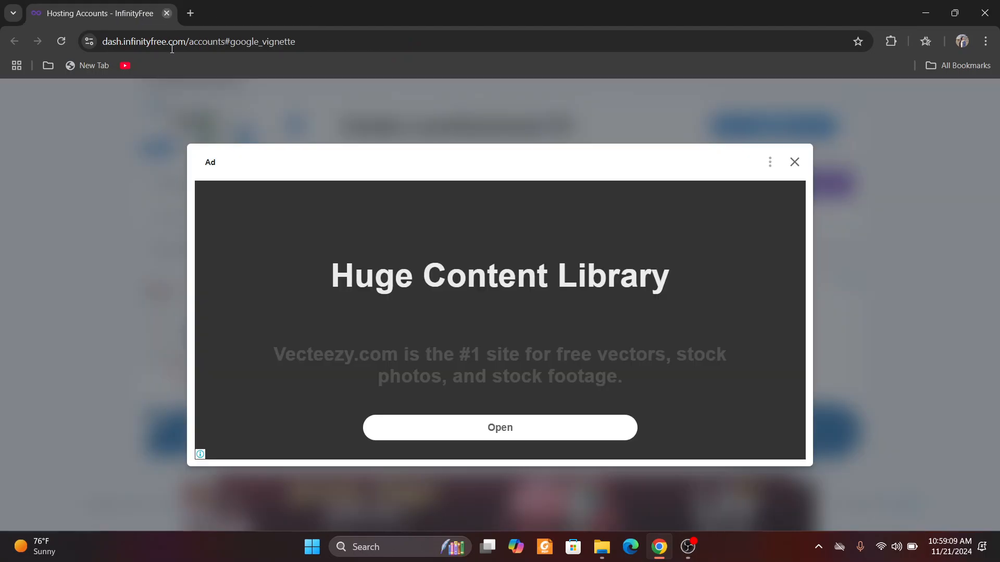
click(795, 162)
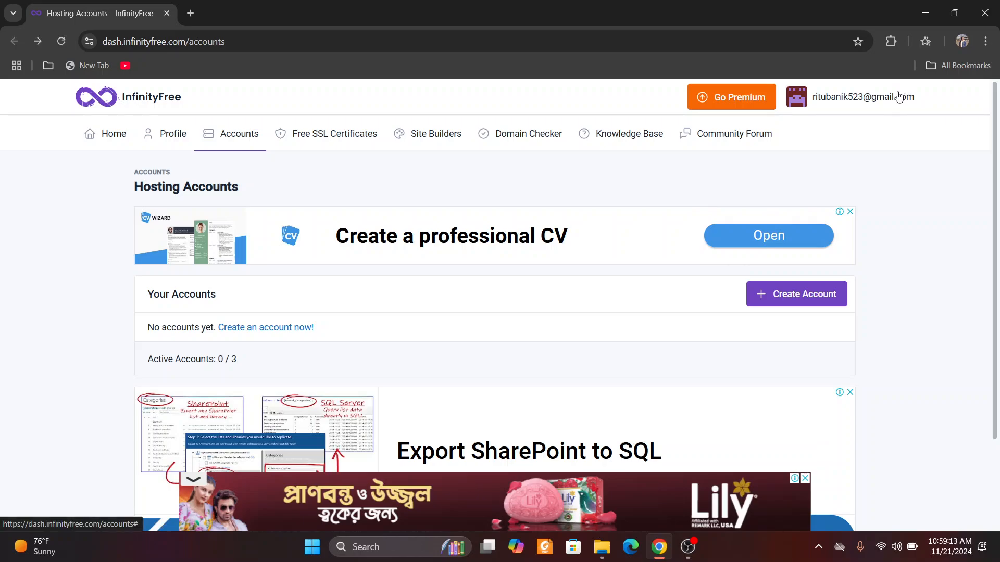
Sign out of the InfinityFree hosting dashboard from the account menu.
click(898, 96)
click(848, 177)
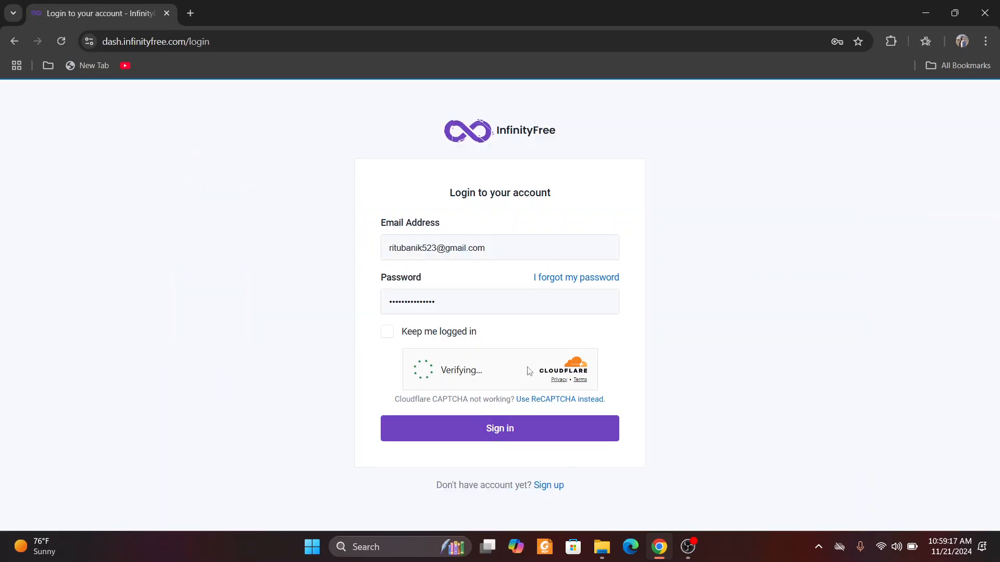
click(499, 253)
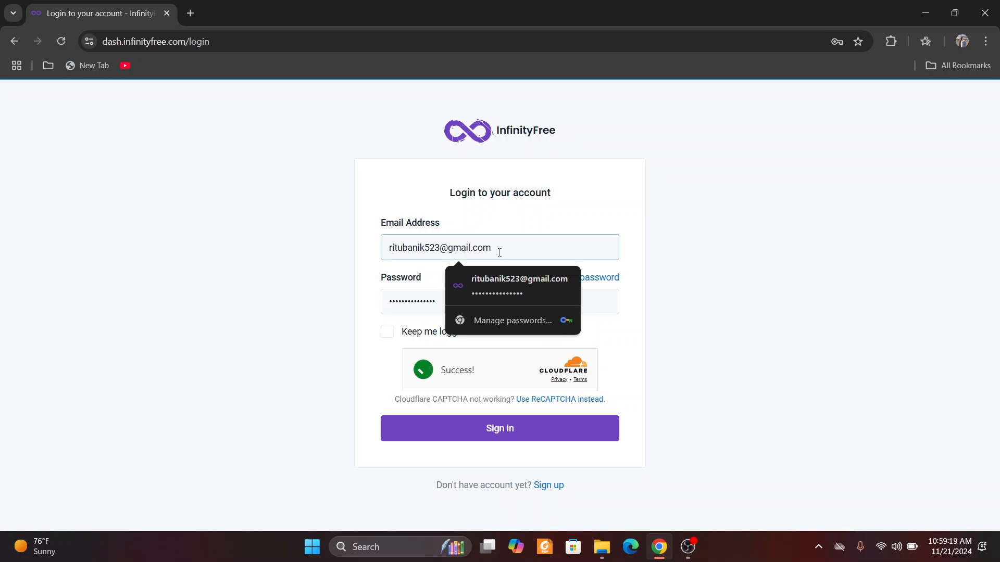
click(341, 257)
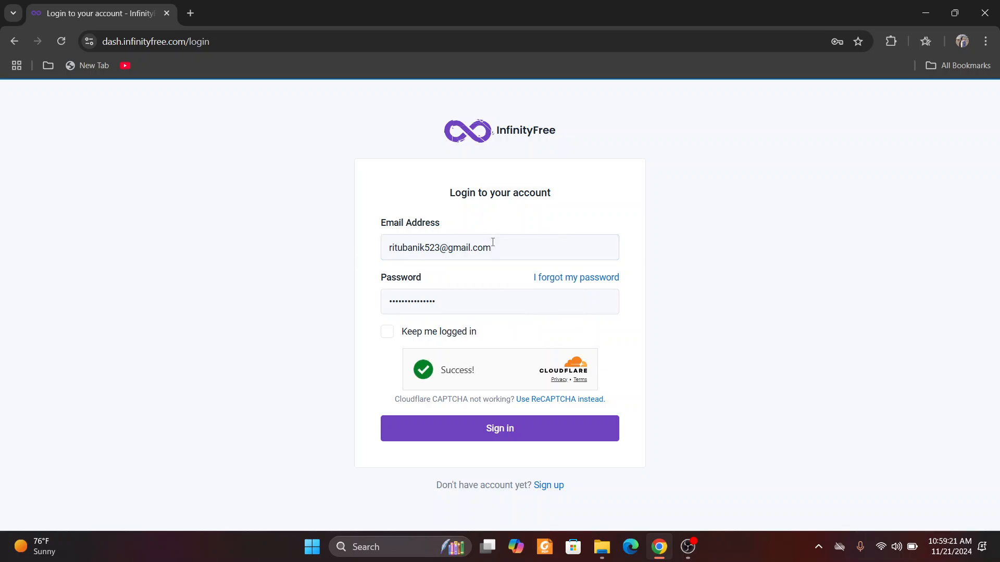
Go to infinityfree.com and log back in with Keep me logged in ticked.
click(295, 42)
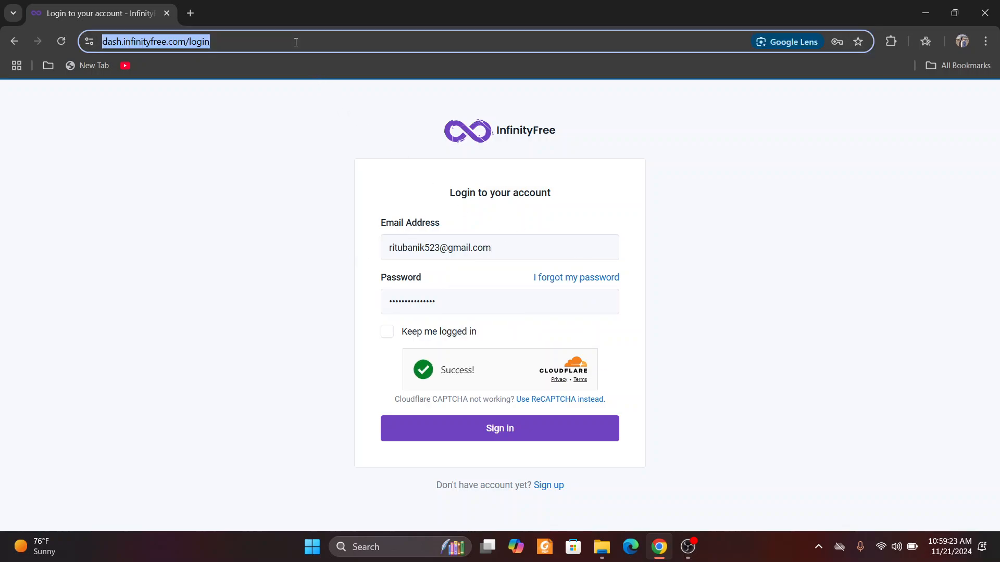
click(296, 42)
key(ctrl+a)
text(inf)
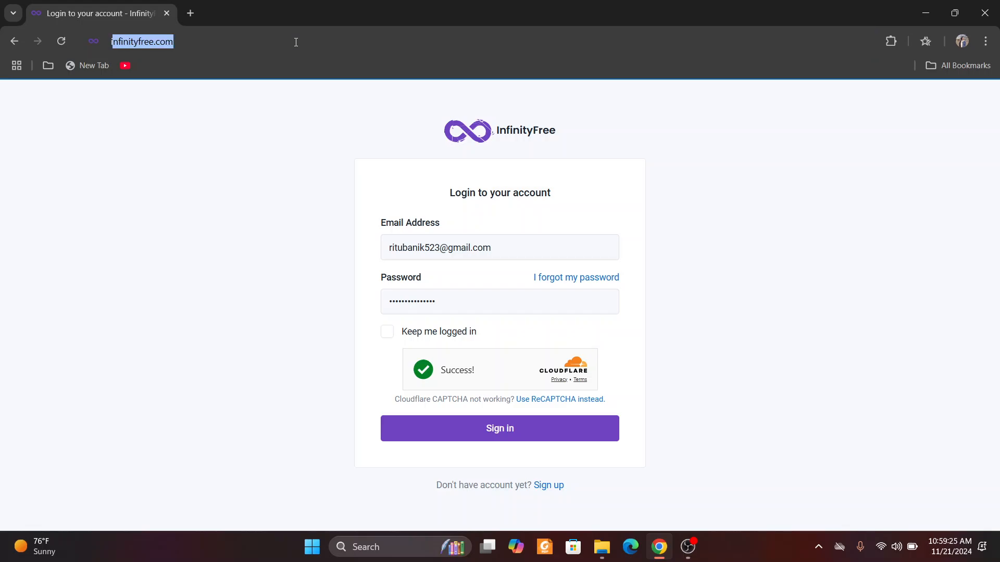
key(Return)
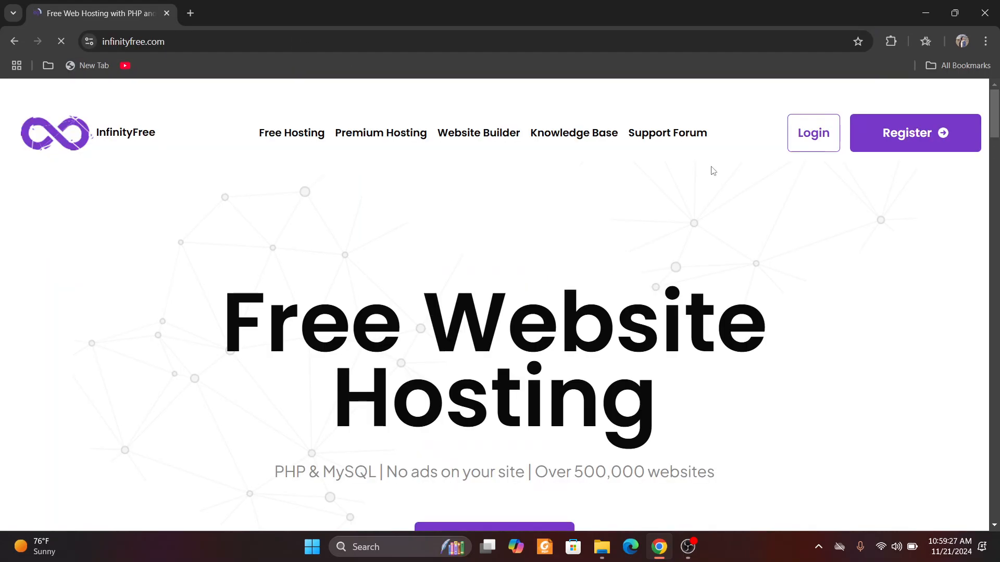
click(821, 144)
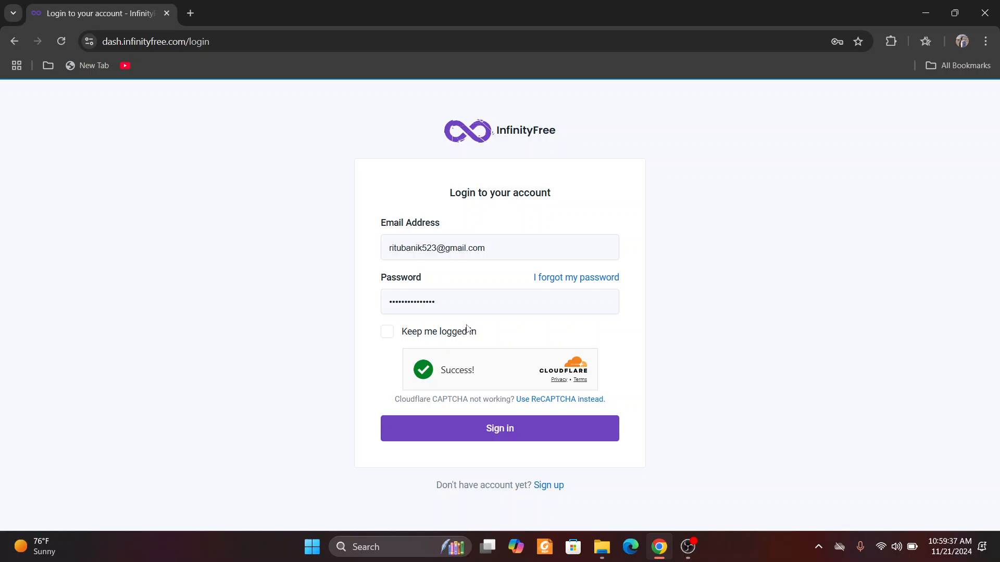
click(388, 331)
click(466, 440)
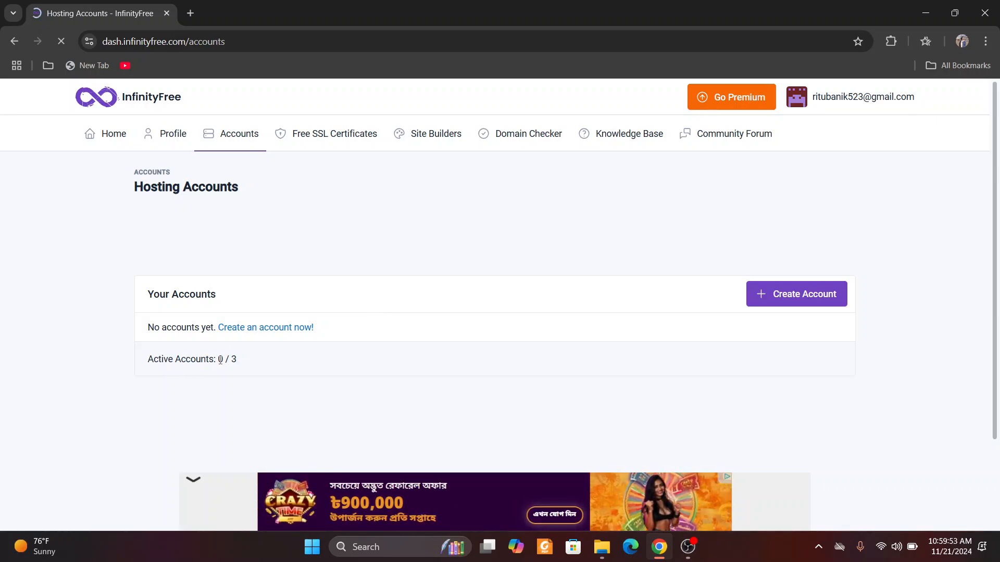
drag(218, 360, 240, 360)
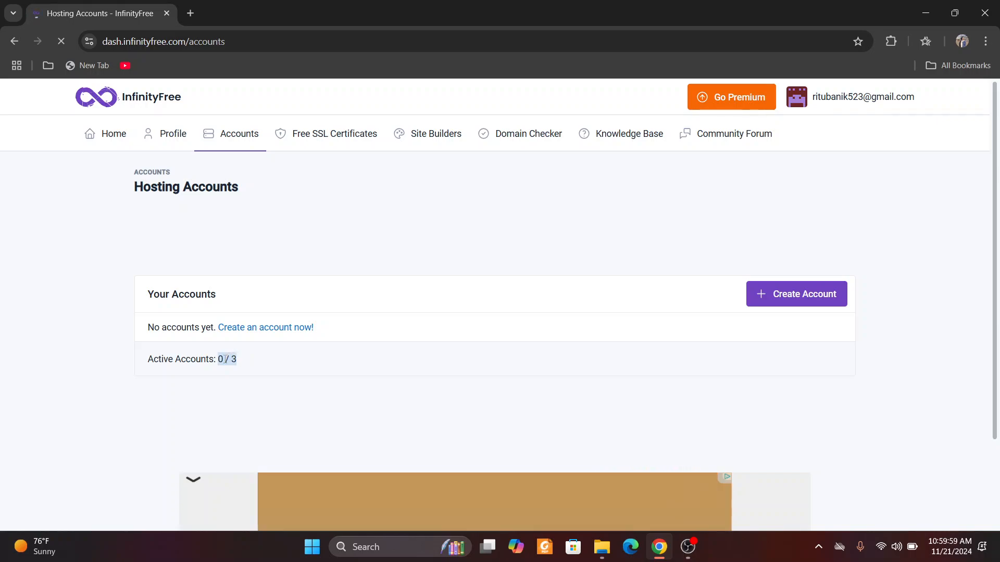
Compare the premium plans (Ultimate Premium $6.02/month) and pick Create Now on the $0 plan.
click(285, 357)
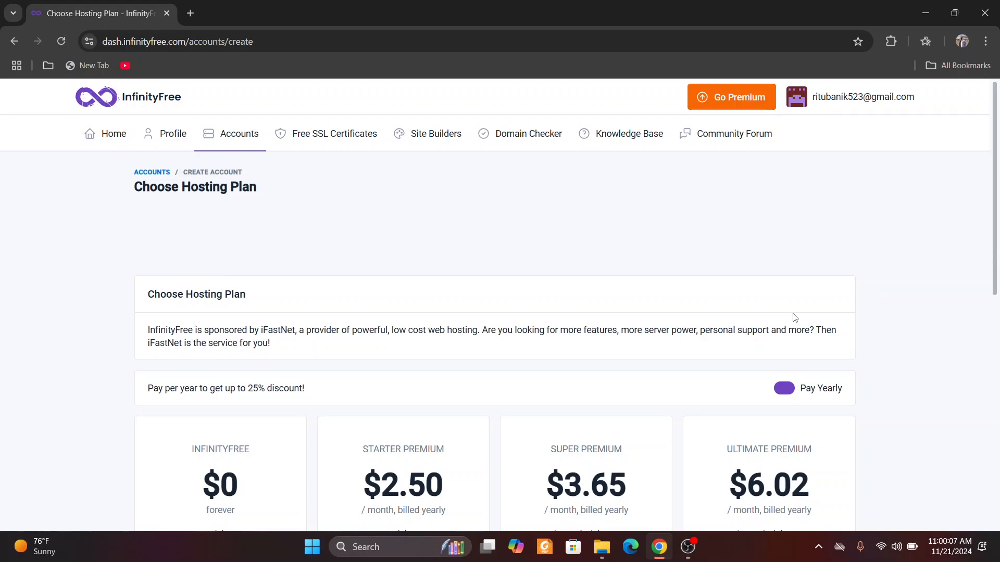
scroll(615, 306, down, 4)
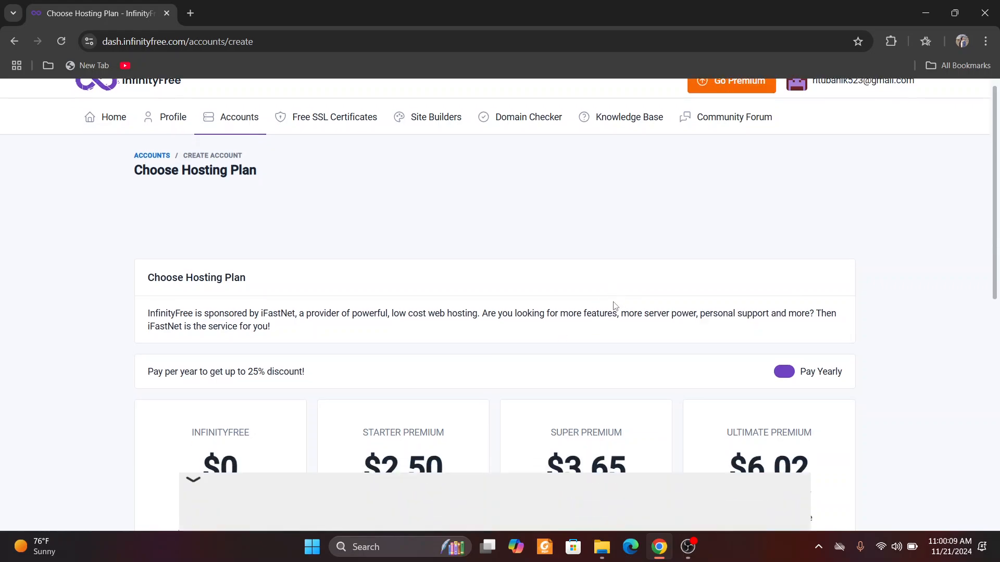
scroll(615, 306, down, 3)
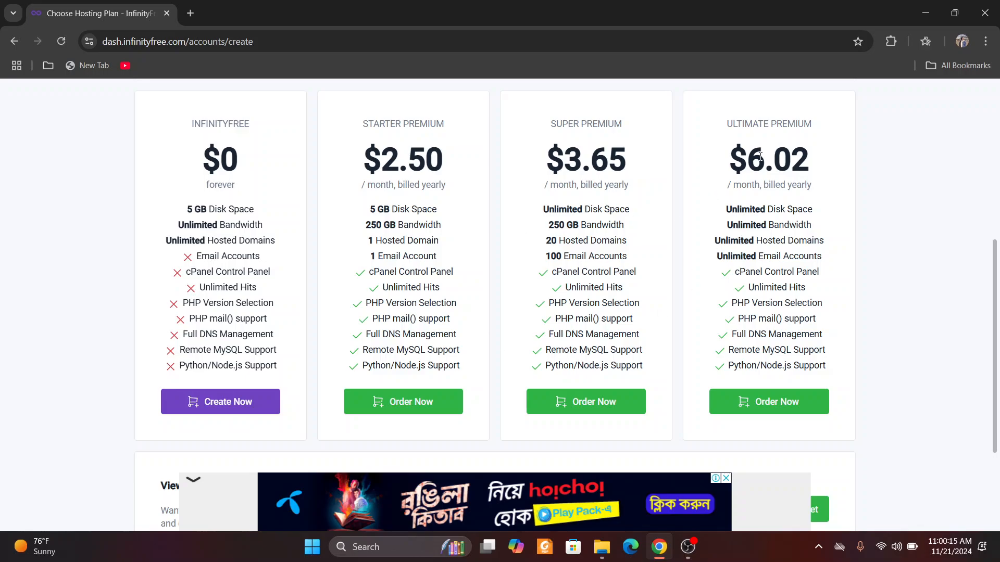
drag(752, 158, 811, 166)
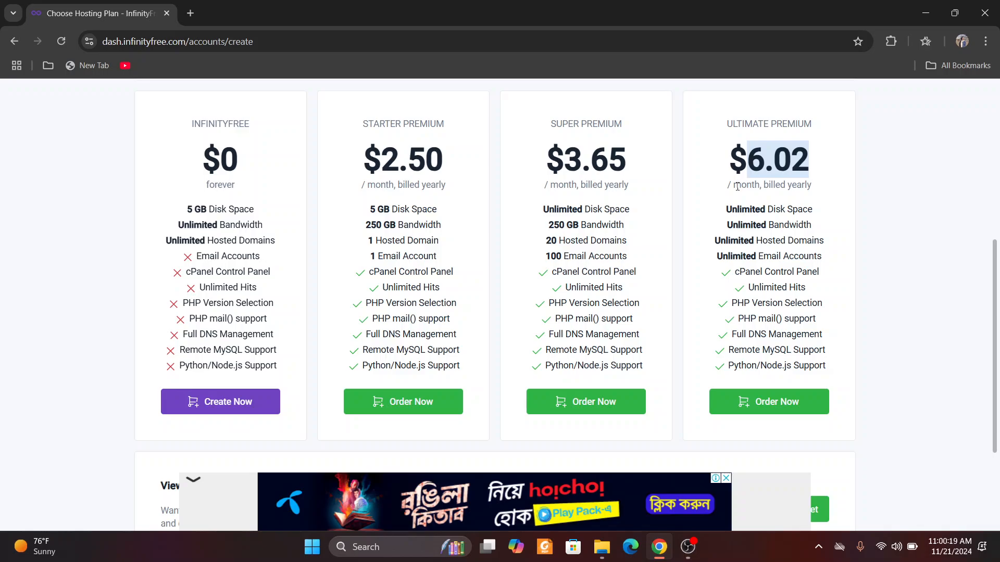
drag(734, 185, 758, 183)
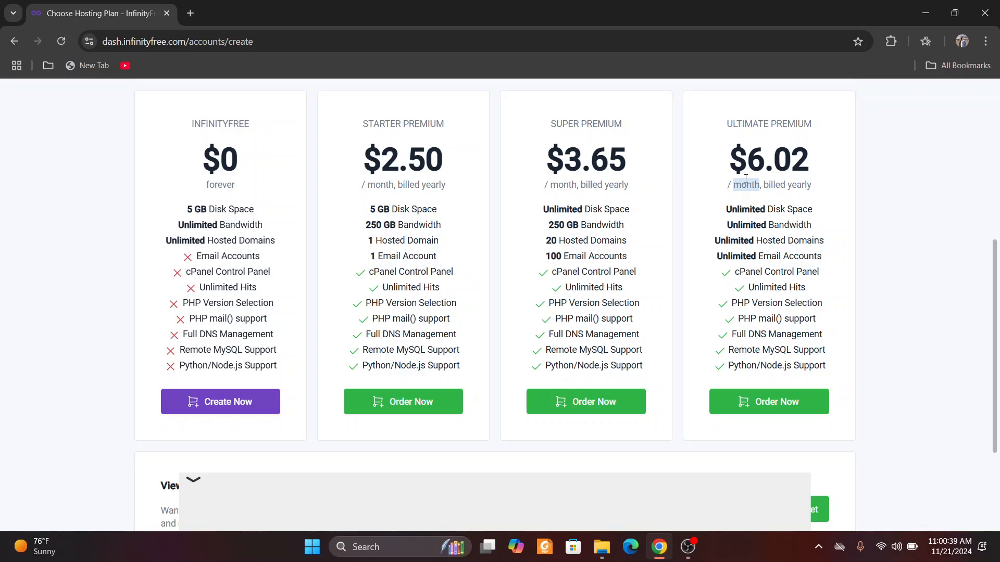
drag(363, 136, 828, 188)
click(828, 188)
double_click(234, 167)
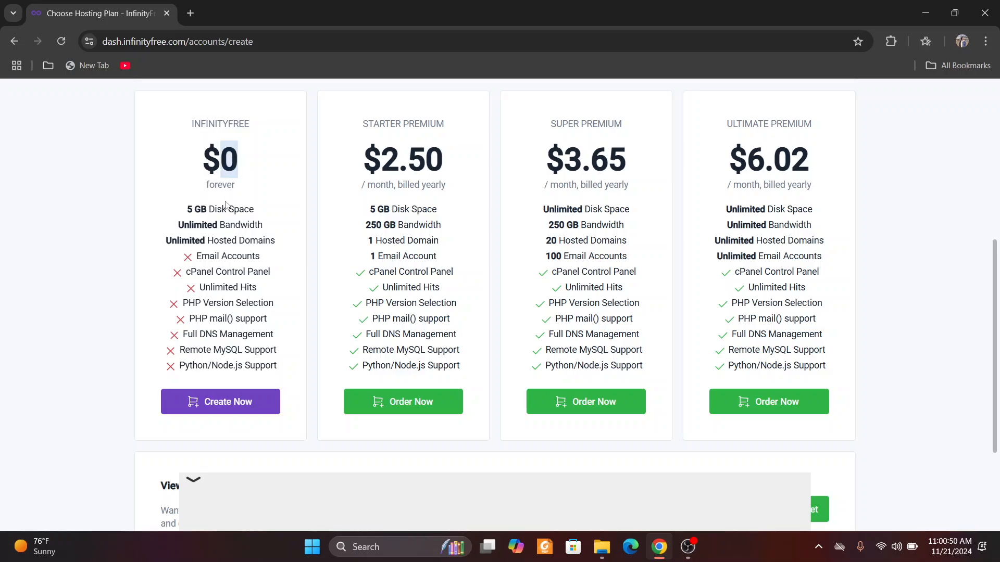
click(228, 400)
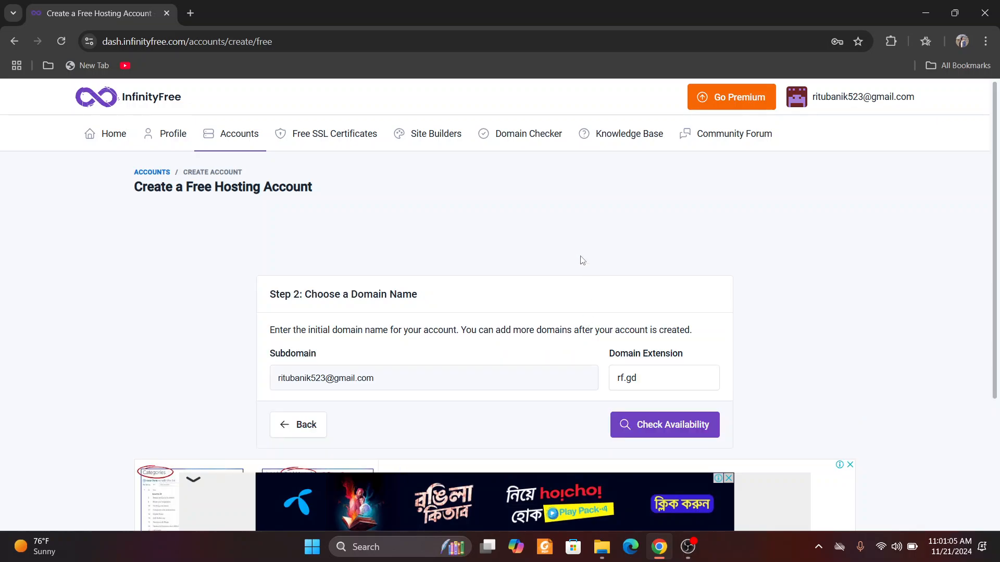
Clear the autofilled e-mail from the Subdomain field, keeping the rf.gd extension.
scroll(551, 228, down, 3)
scroll(471, 272, up, 3)
scroll(426, 241, down, 2)
scroll(426, 241, down, 1)
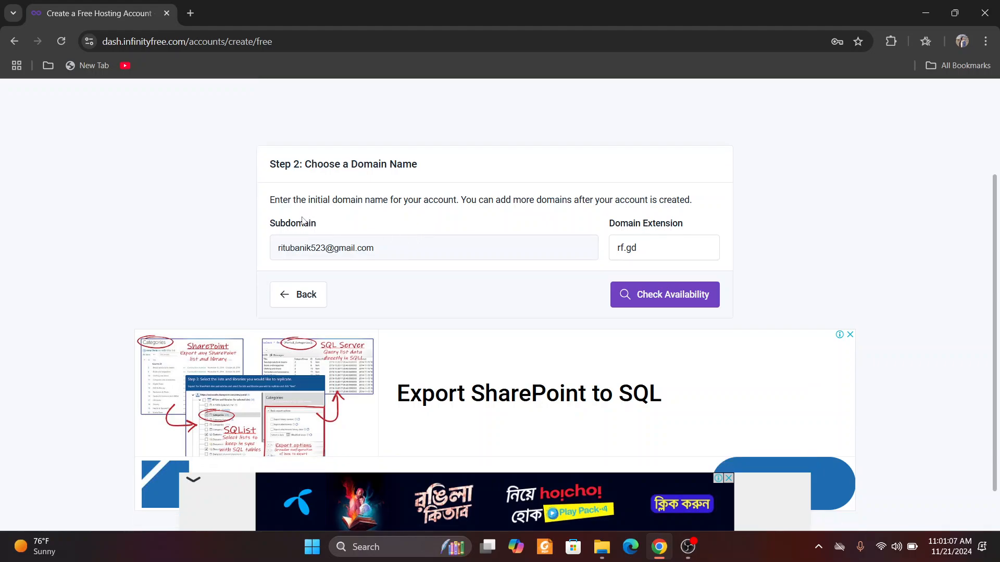
drag(270, 224, 327, 227)
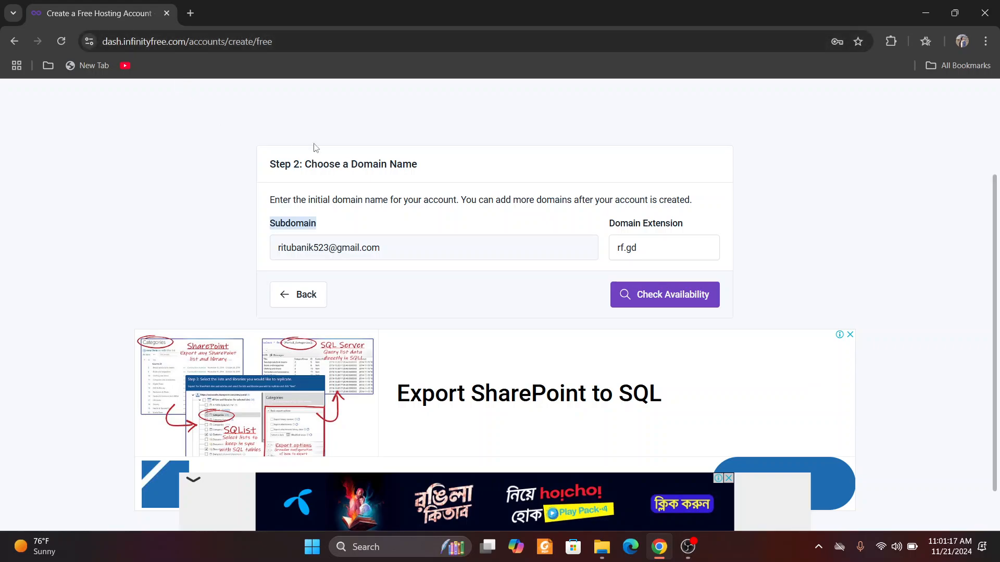
click(389, 247)
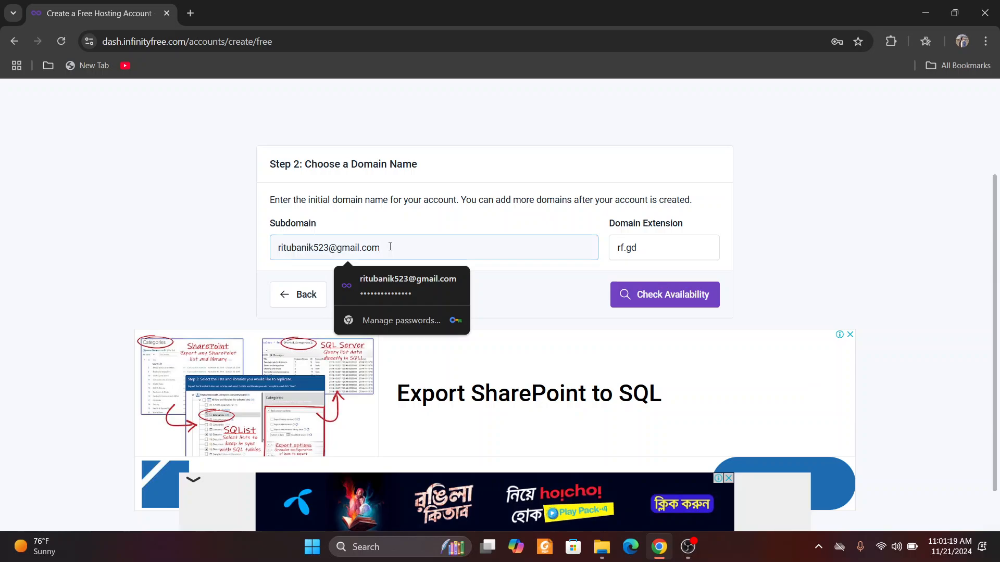
key(Escape)
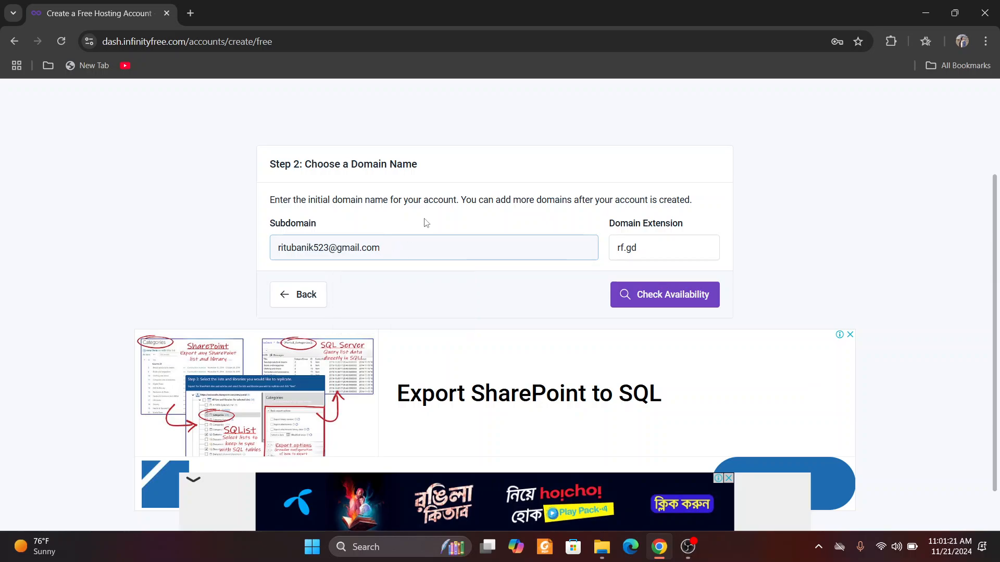
key(ctrl+a)
key(BackSpace)
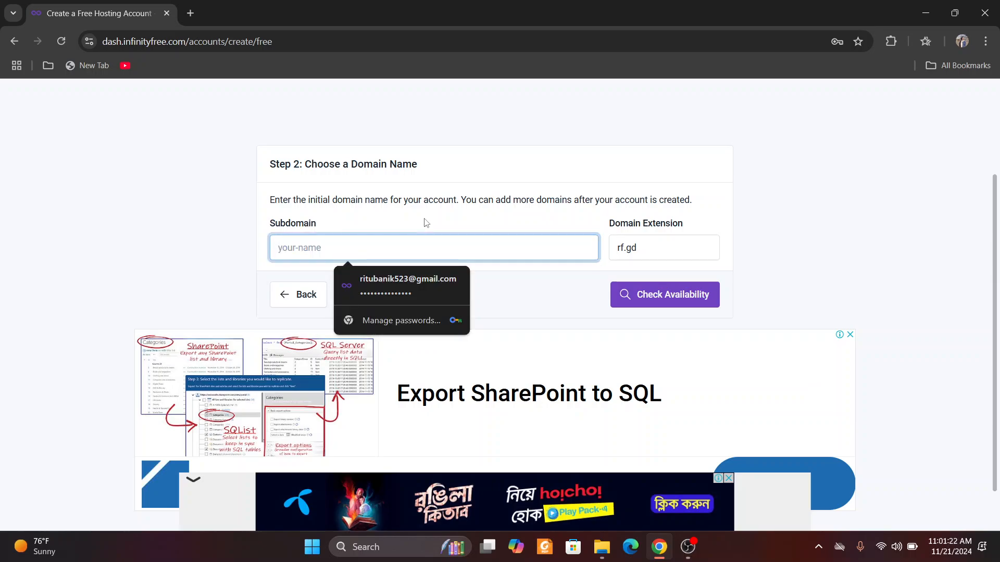
click(557, 183)
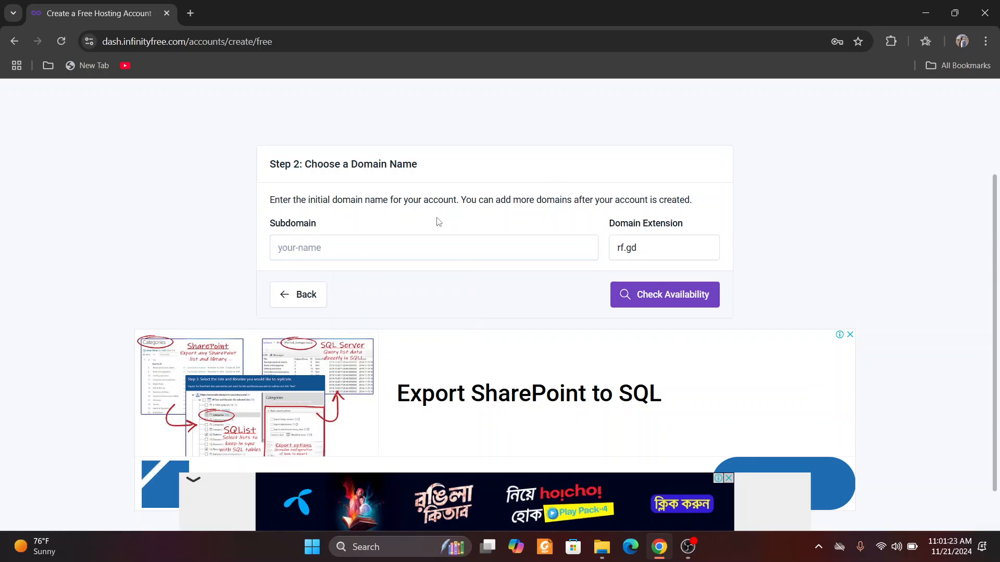
click(636, 252)
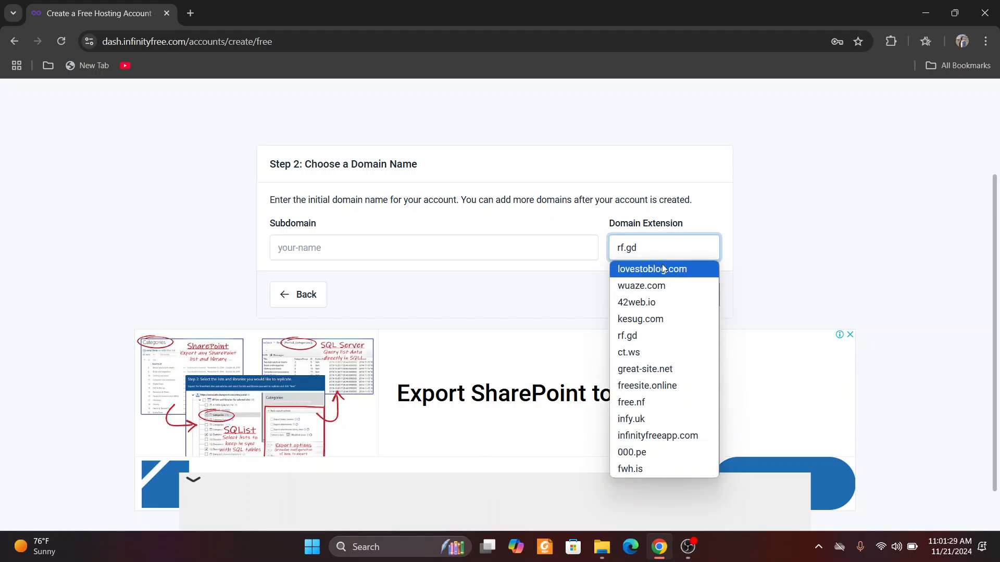
click(481, 246)
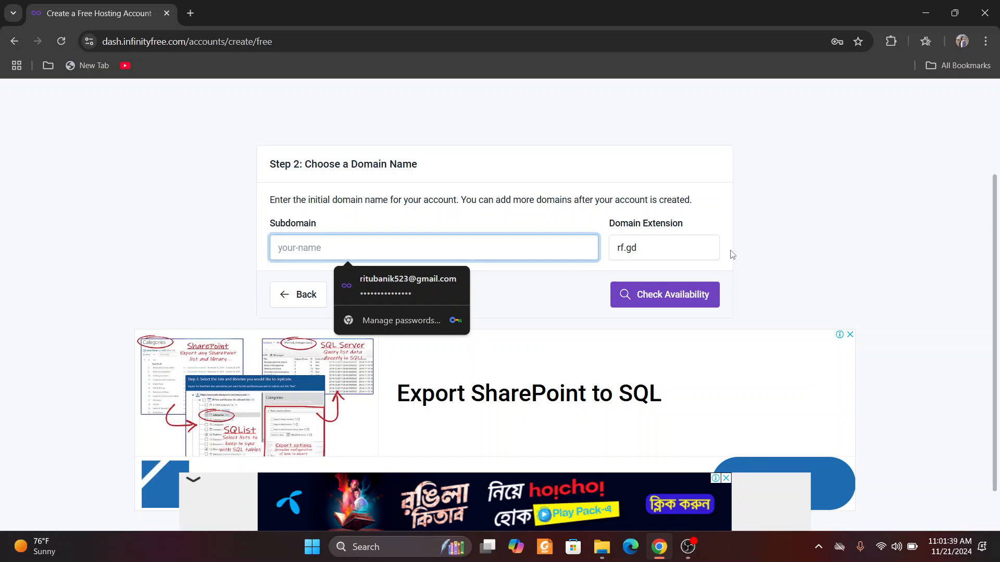
Type ritubanik as the subdomain.
text(ritu)
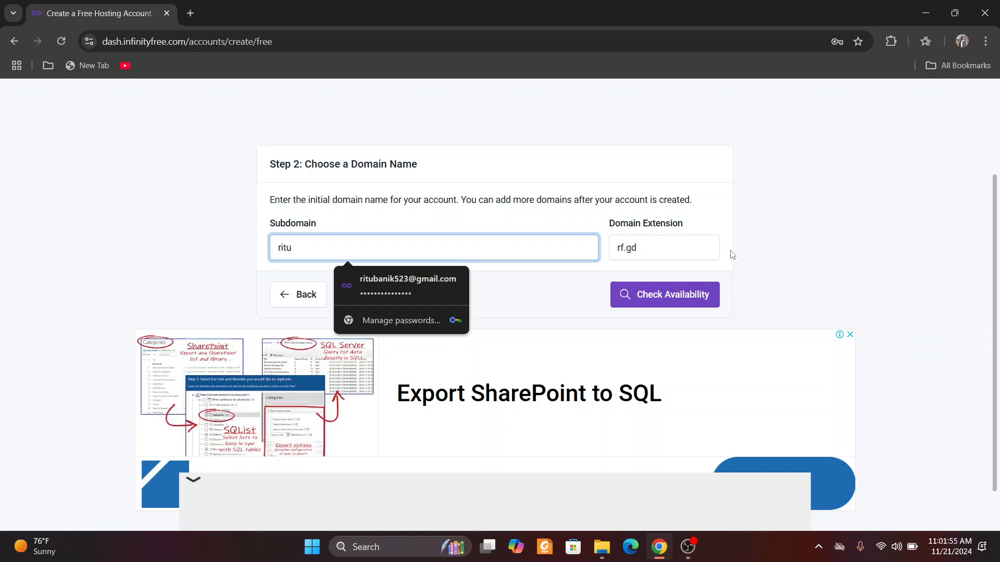
text(banik)
click(672, 188)
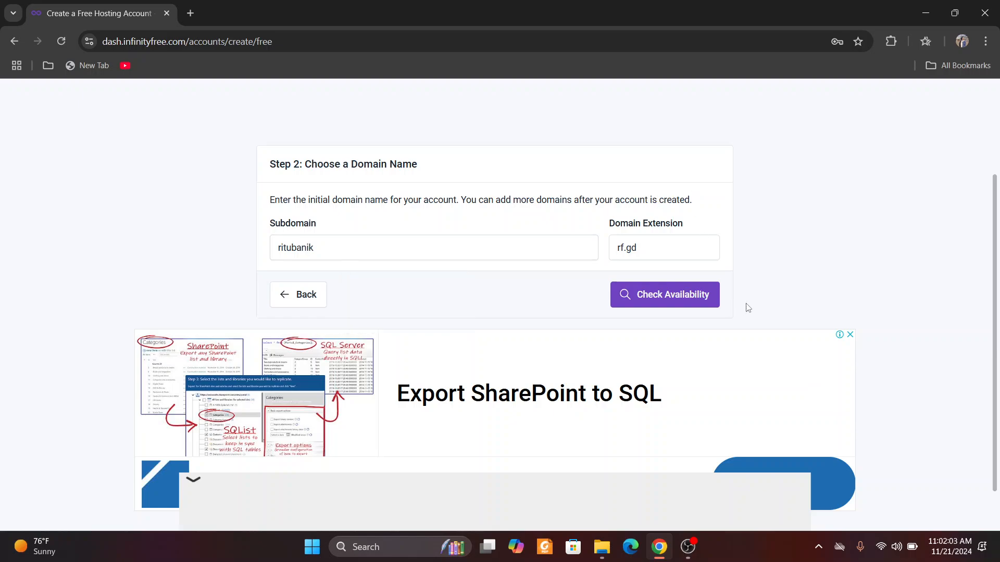
Switch the domain extension to infy.uk and confirm ritubanik.infy.uk is available.
click(699, 255)
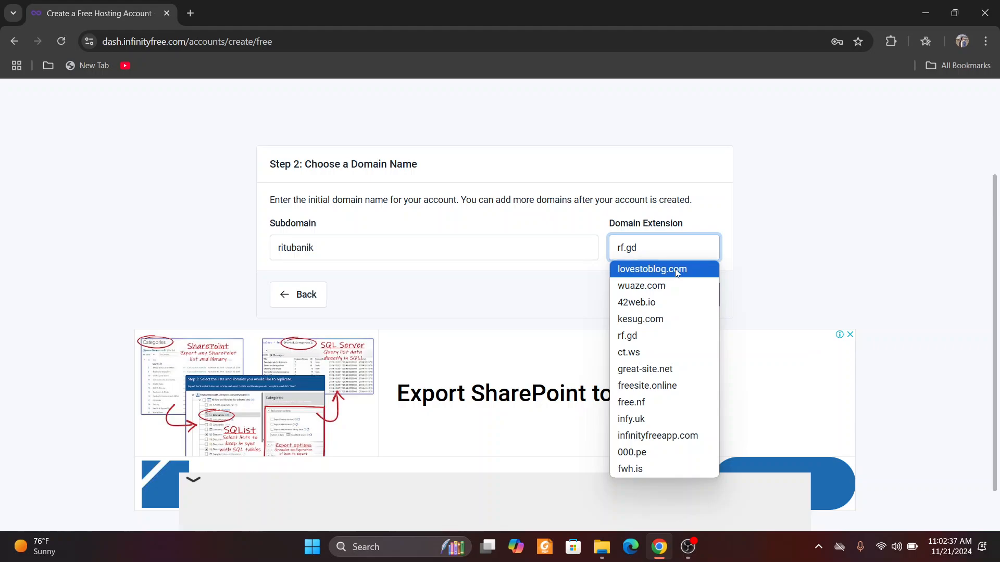
click(664, 417)
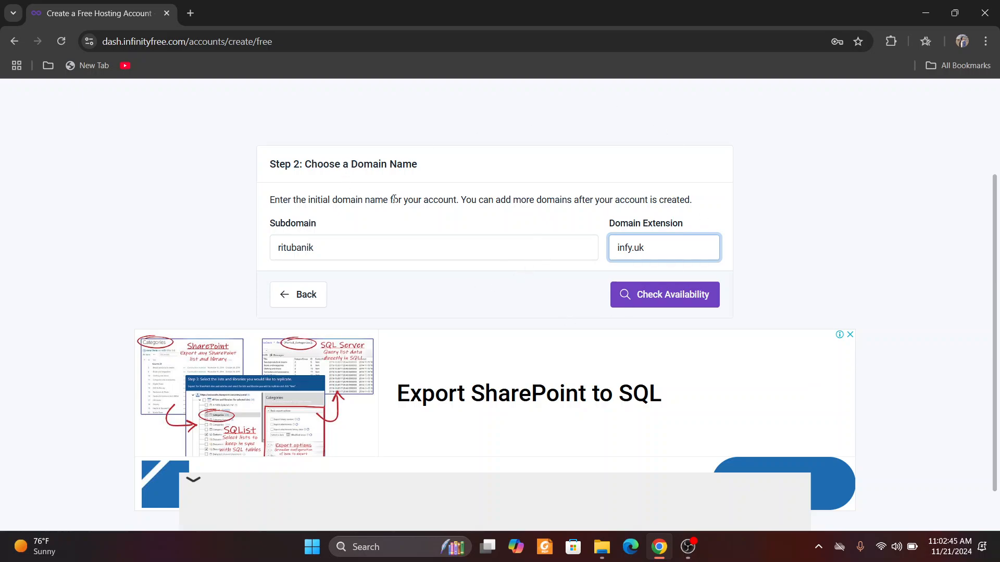
click(644, 303)
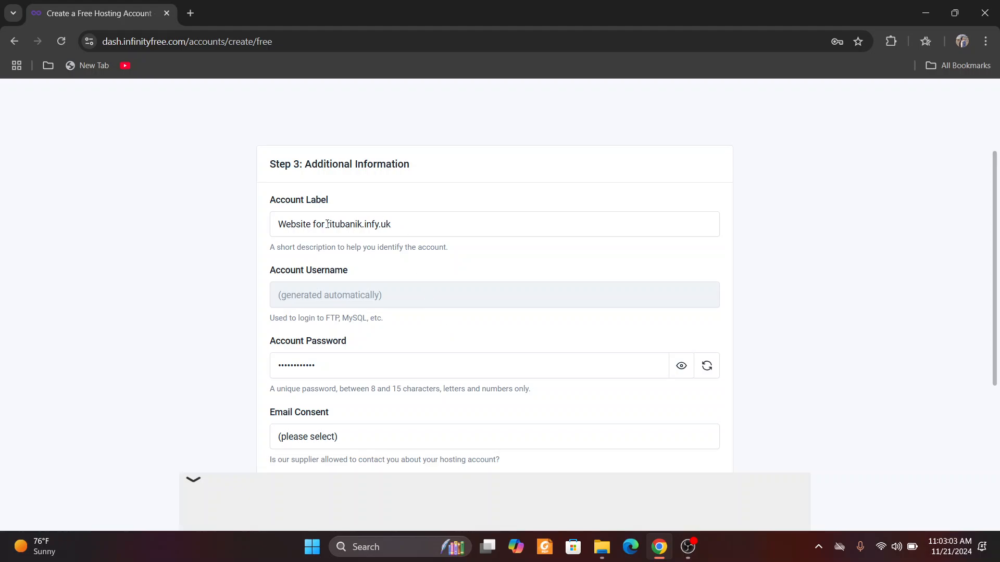
Check the account label and password for the ritubanik.infy.uk hosting account.
drag(327, 224, 404, 227)
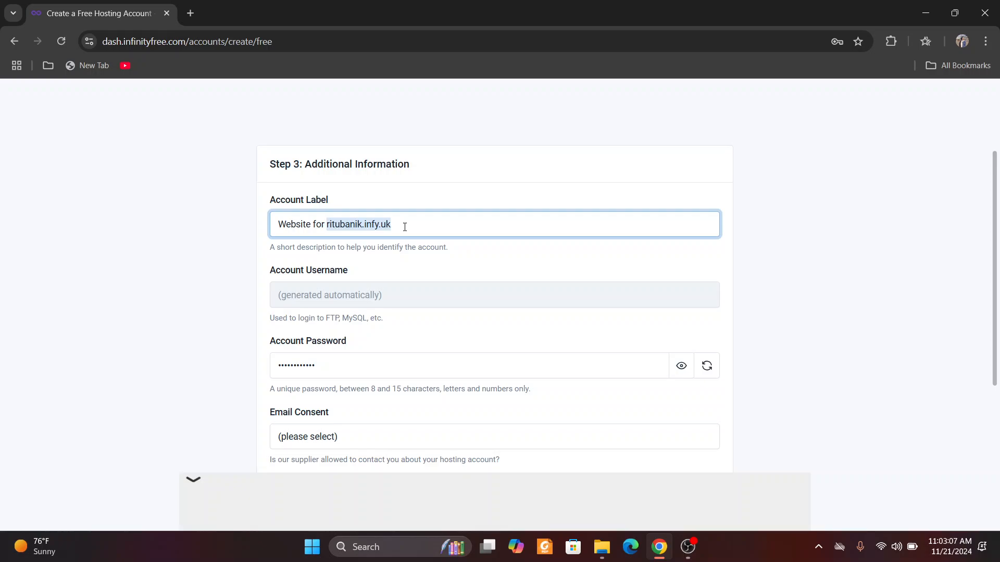
click(423, 276)
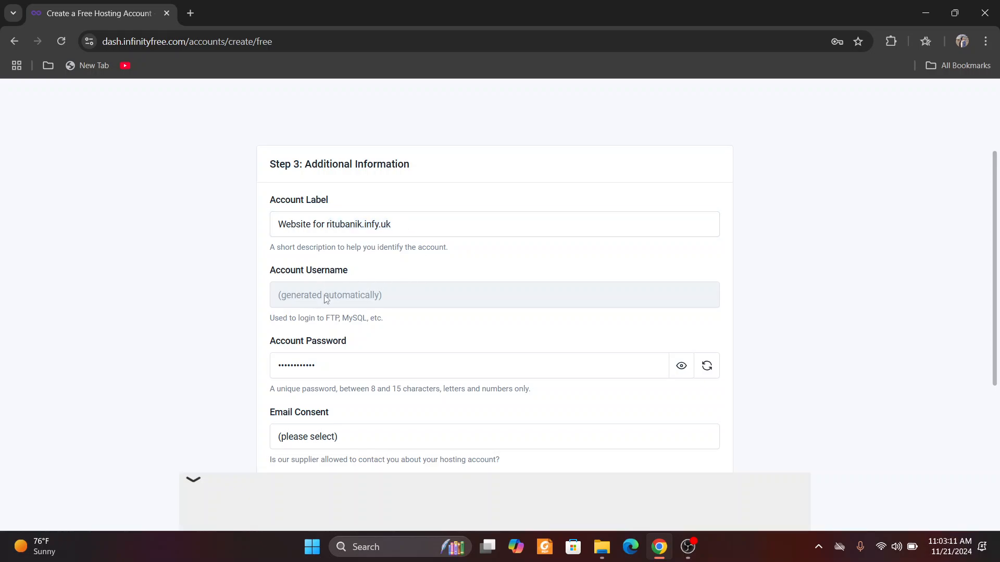
click(360, 361)
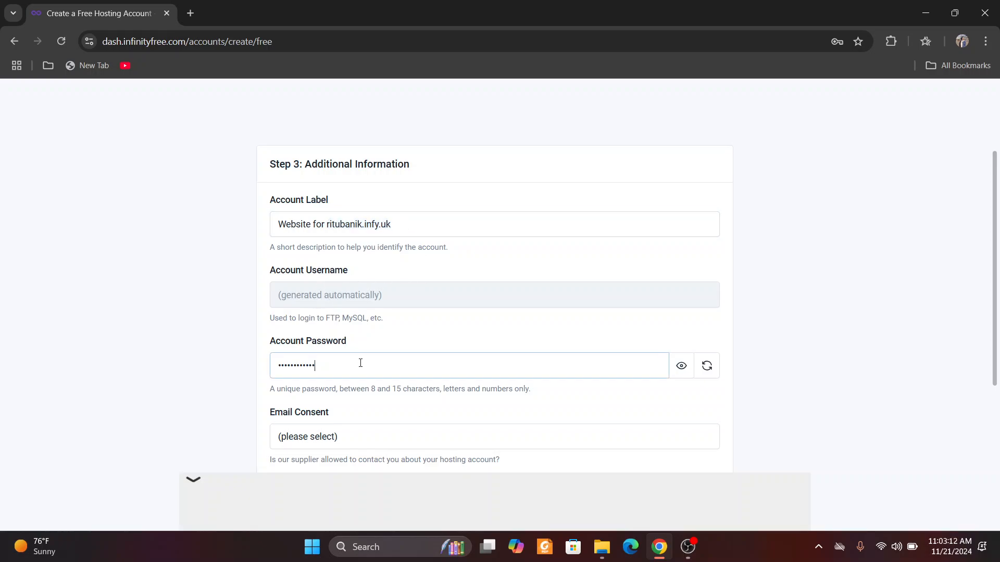
click(687, 368)
click(687, 369)
click(687, 368)
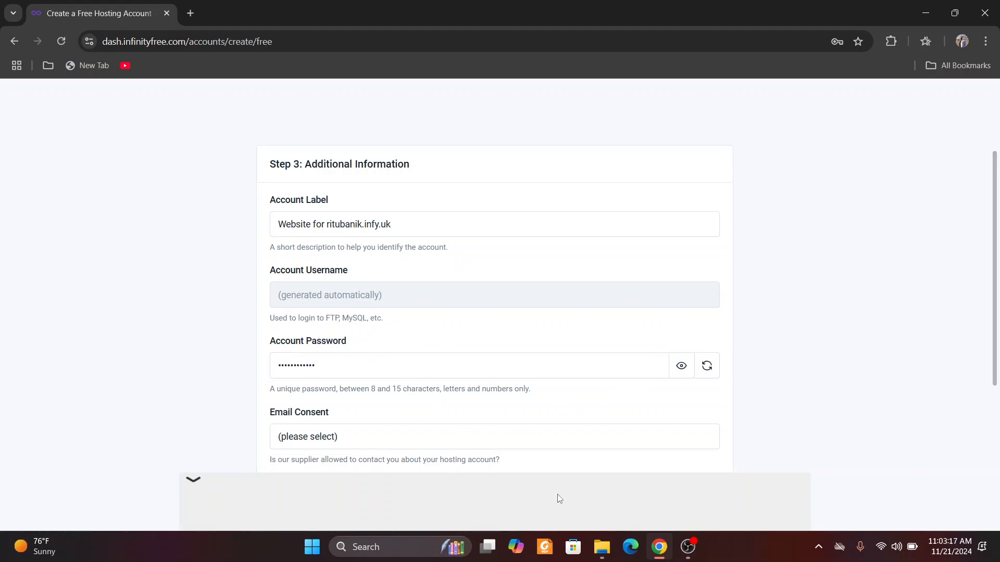
Set Email Consent to I Approve and submit the form to create the hosting account.
click(495, 443)
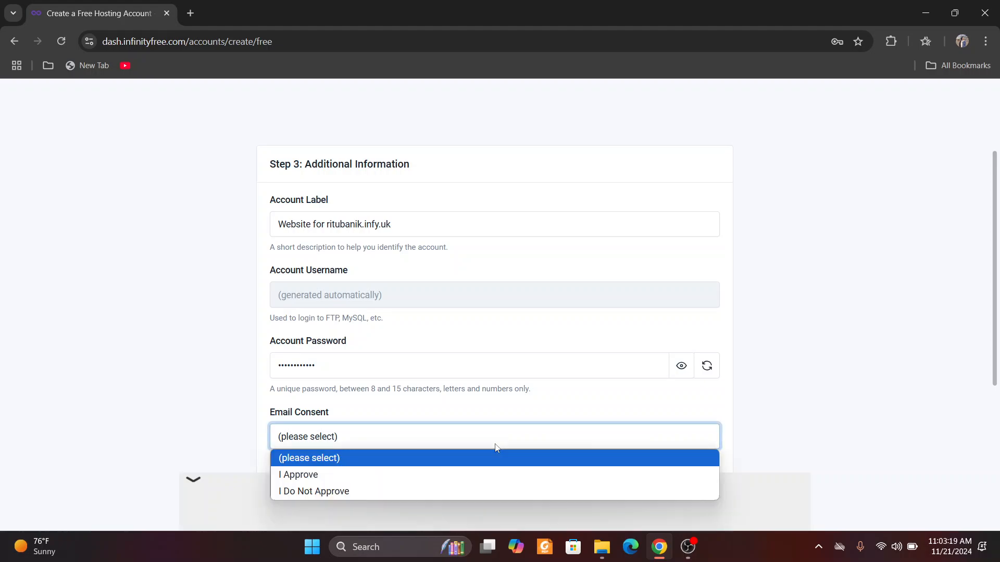
click(351, 474)
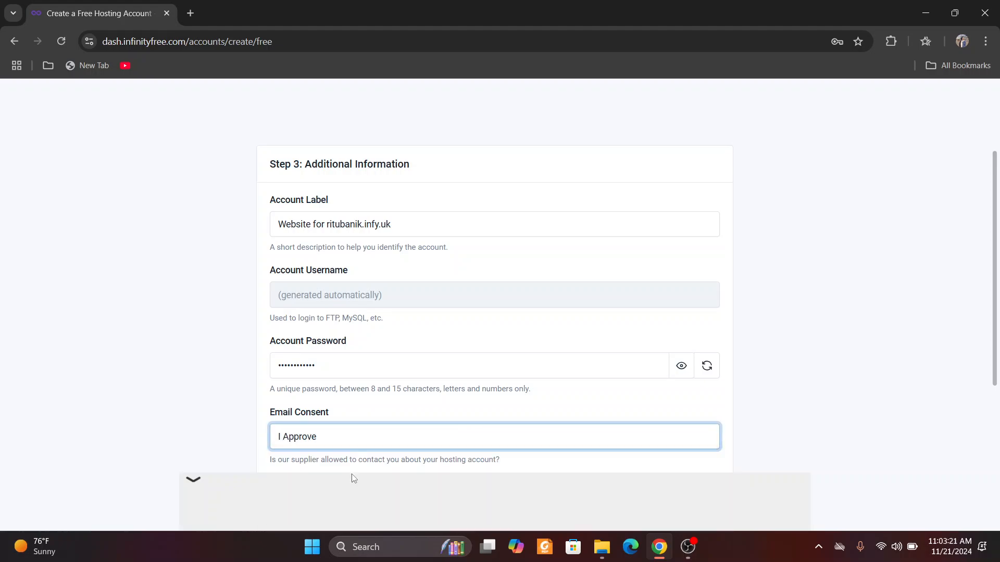
scroll(508, 370, down, 1)
scroll(508, 369, down, 3)
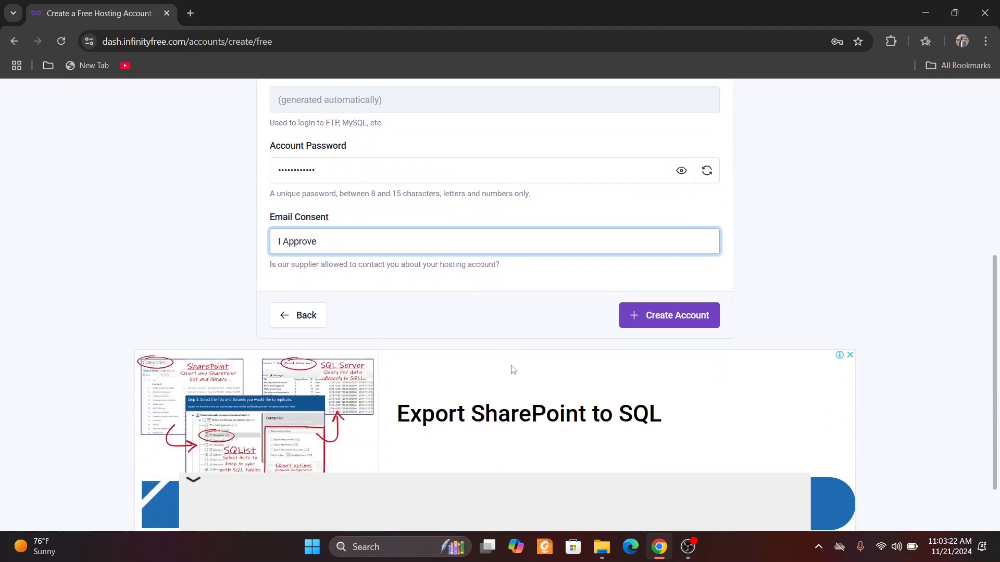
click(657, 318)
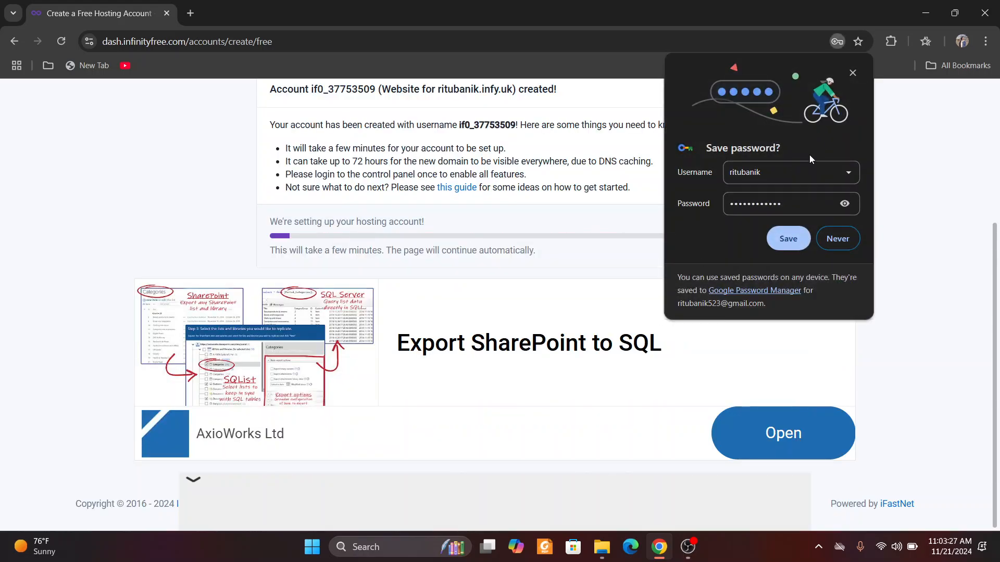
Save the account password in Chrome and wait for the hosting account setup to complete.
click(796, 237)
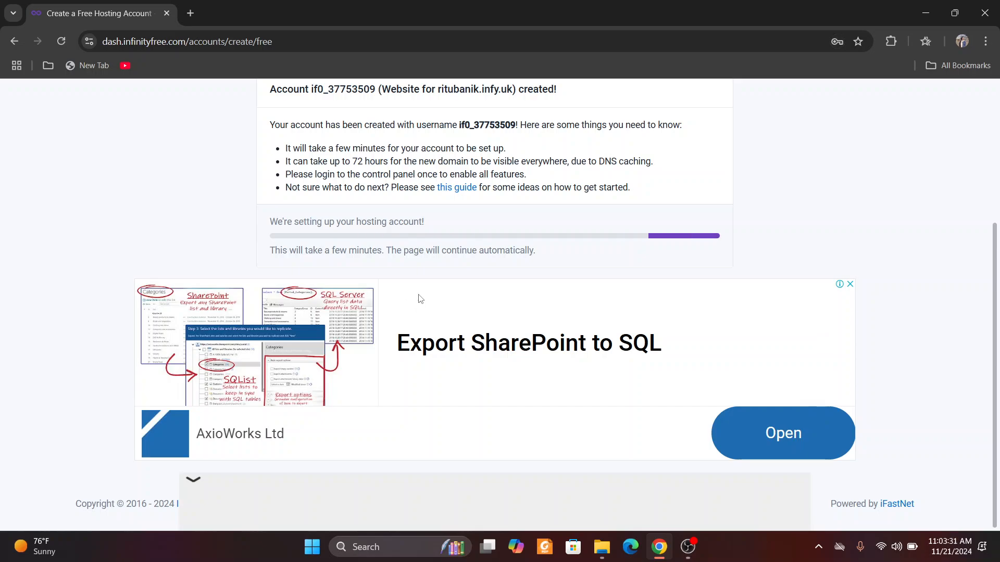
scroll(420, 299, up, 1)
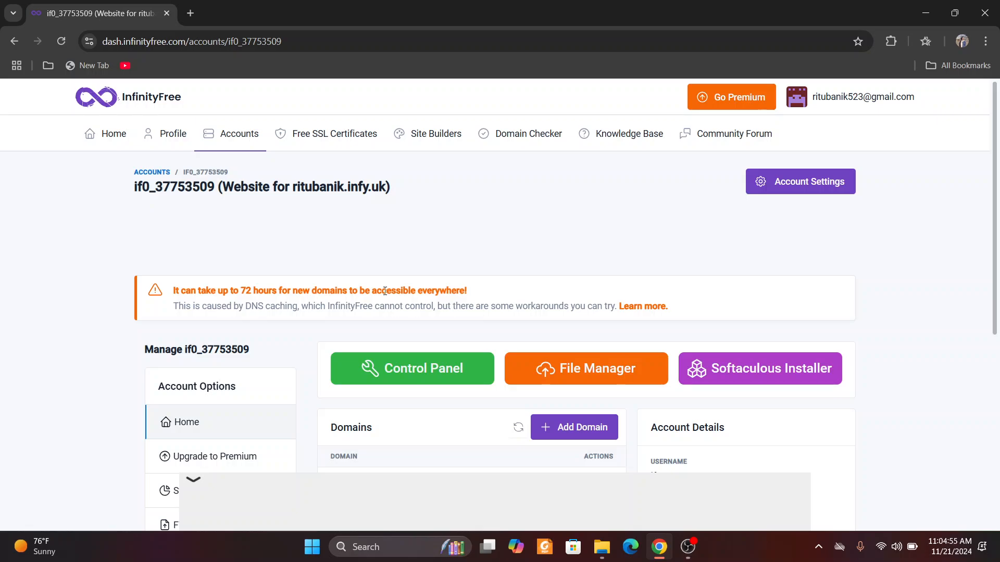
scroll(389, 356, down, 3)
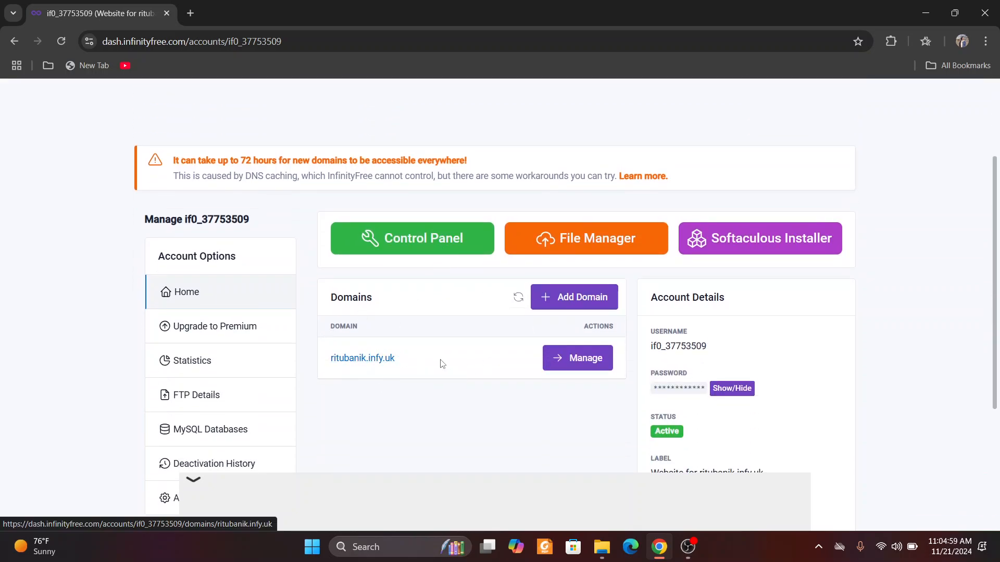
scroll(386, 437, down, 1)
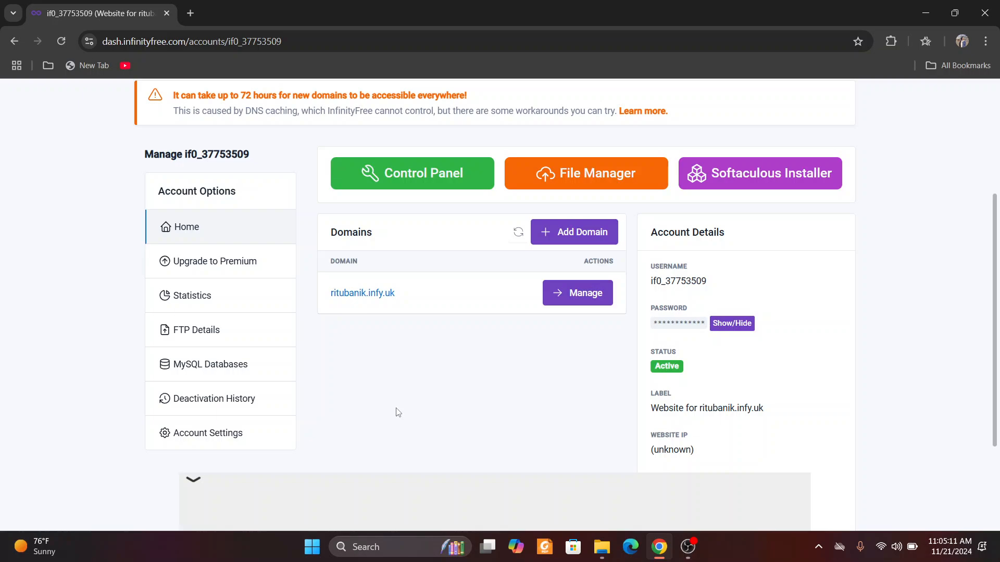
scroll(398, 412, up, 3)
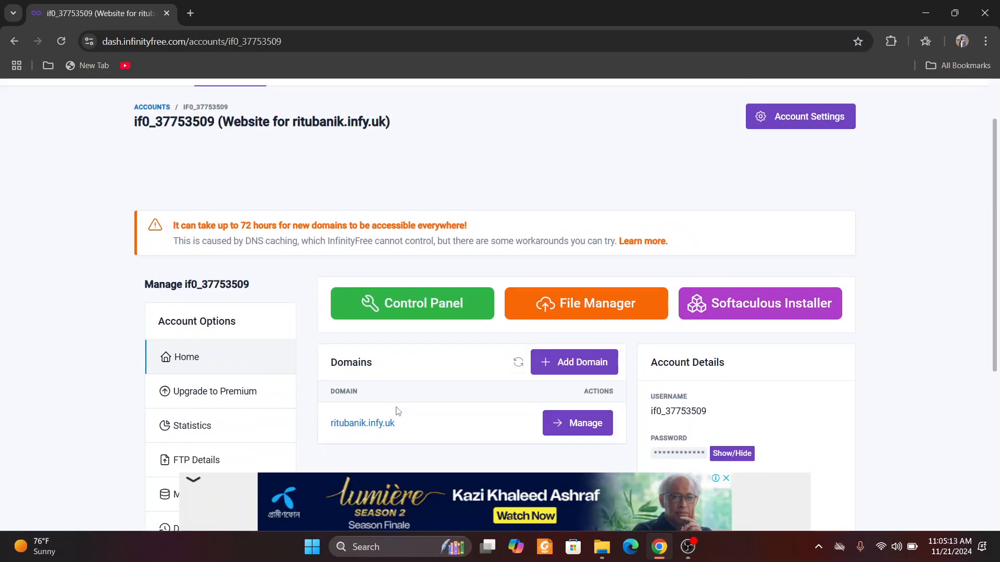
Open the Control Panel and approve service emails so the VistaPanel dashboard loads.
click(440, 310)
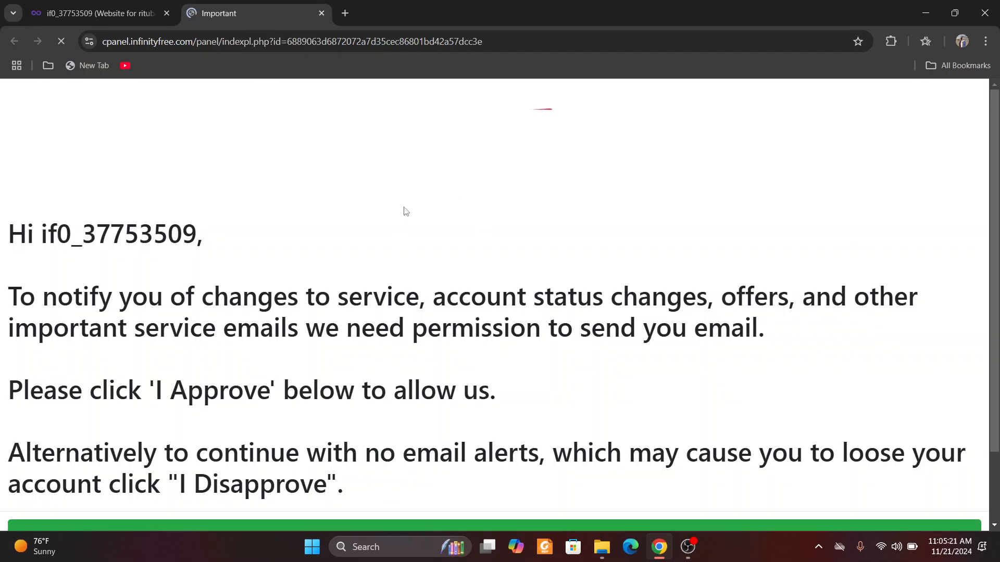
scroll(404, 211, down, 2)
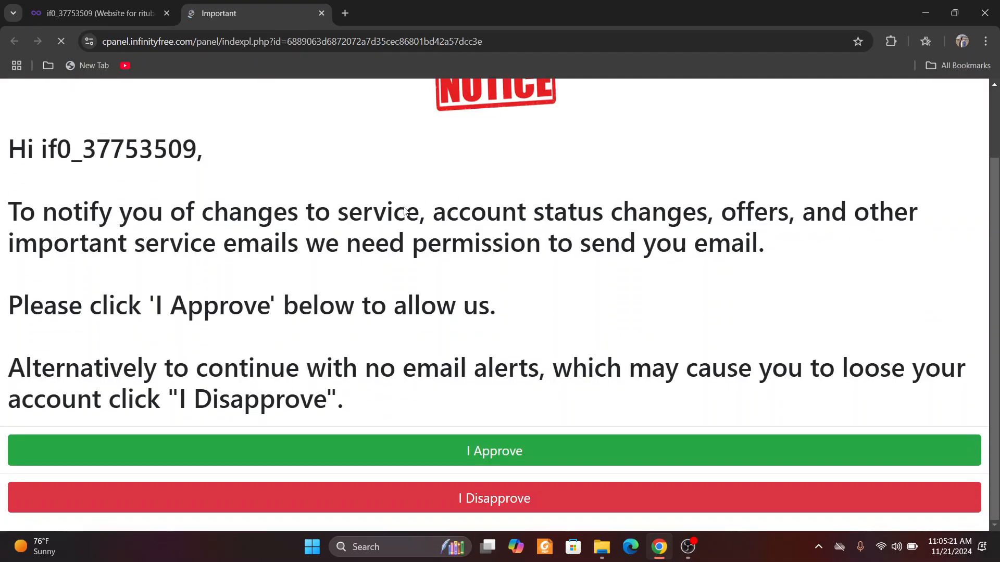
click(478, 453)
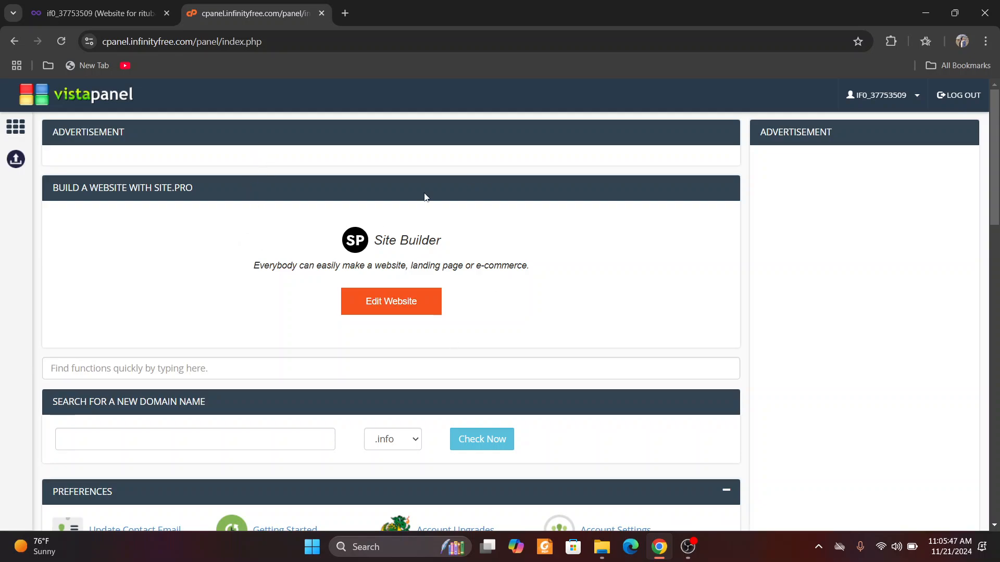
Find the Software section in VistaPanel and launch Softaculous Apps Installer.
scroll(395, 339, down, 4)
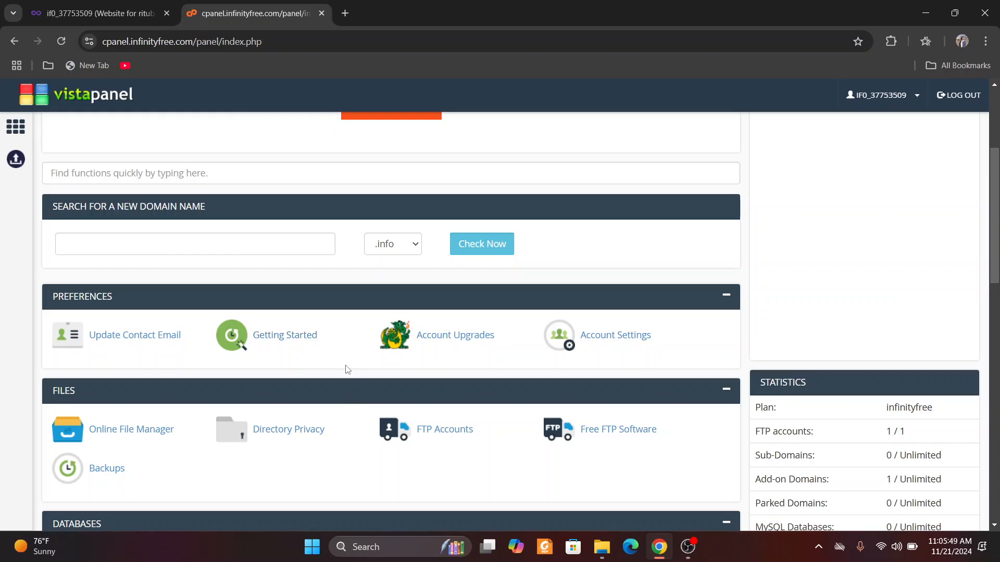
scroll(357, 367, down, 5)
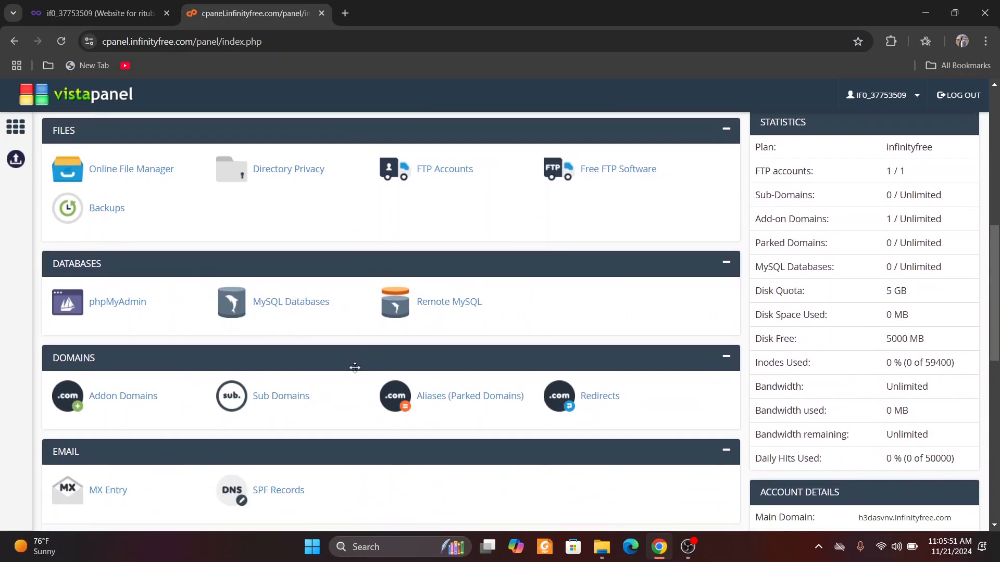
scroll(355, 368, down, 10)
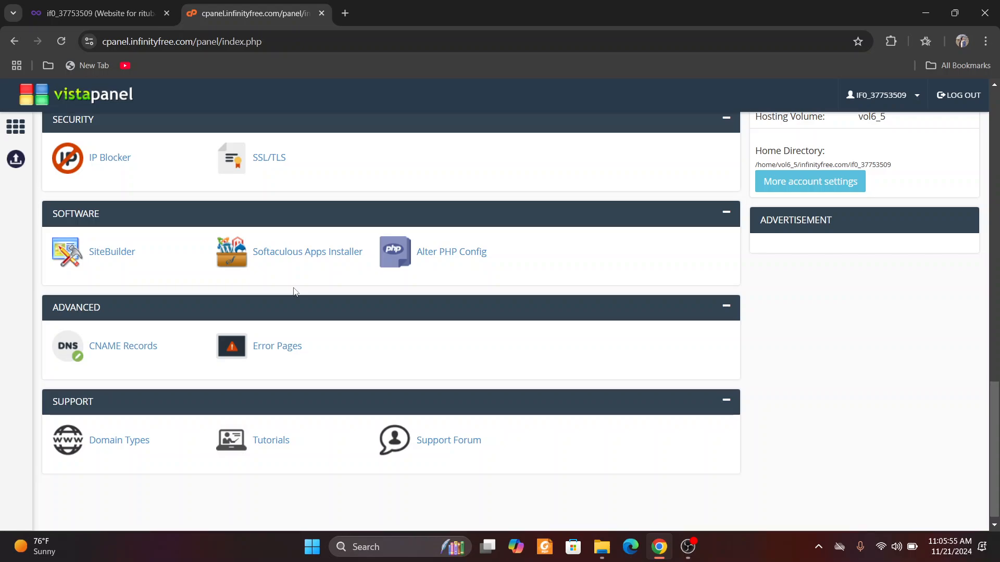
scroll(219, 284, up, 15)
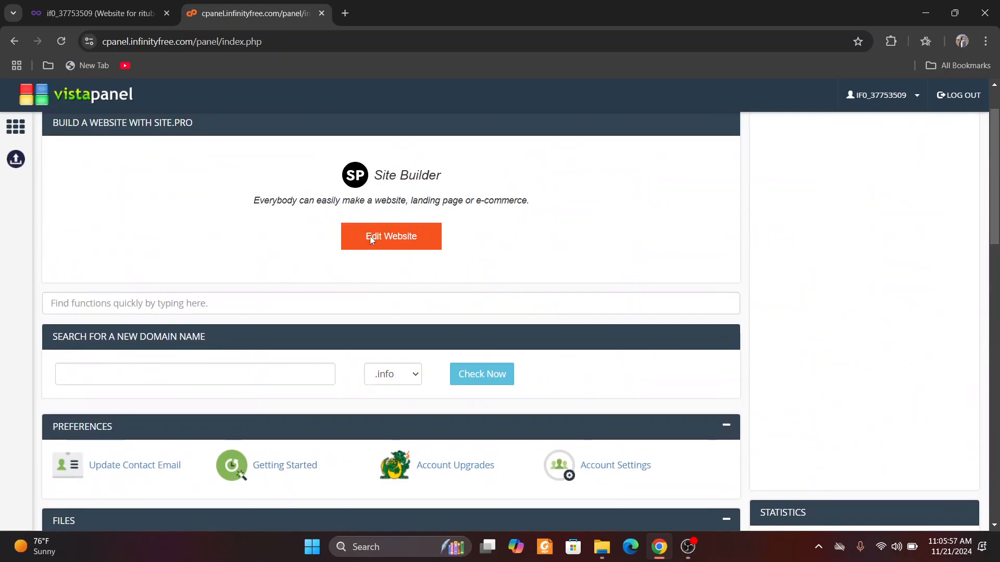
scroll(217, 285, down, 3)
scroll(215, 237, up, 1)
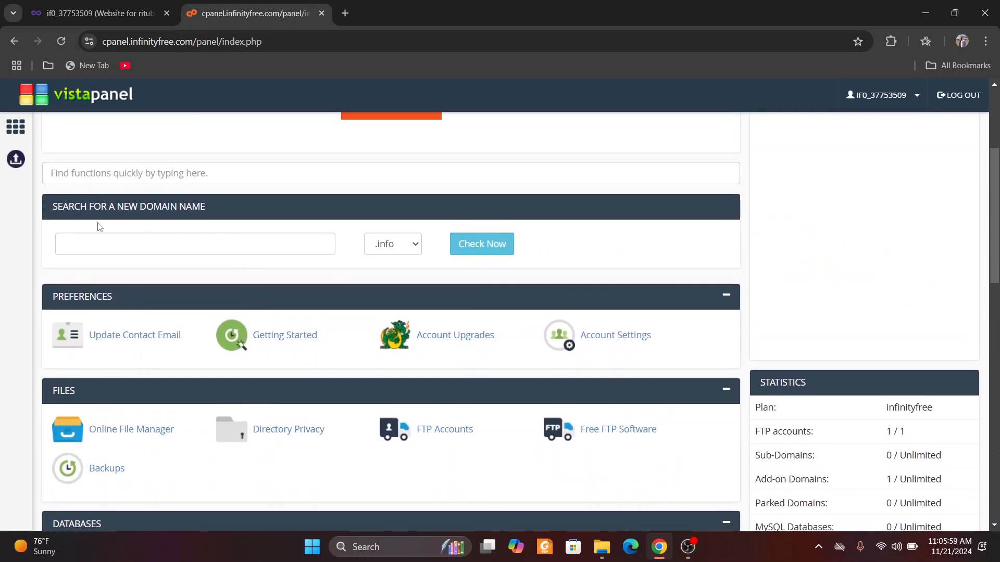
scroll(195, 224, down, 3)
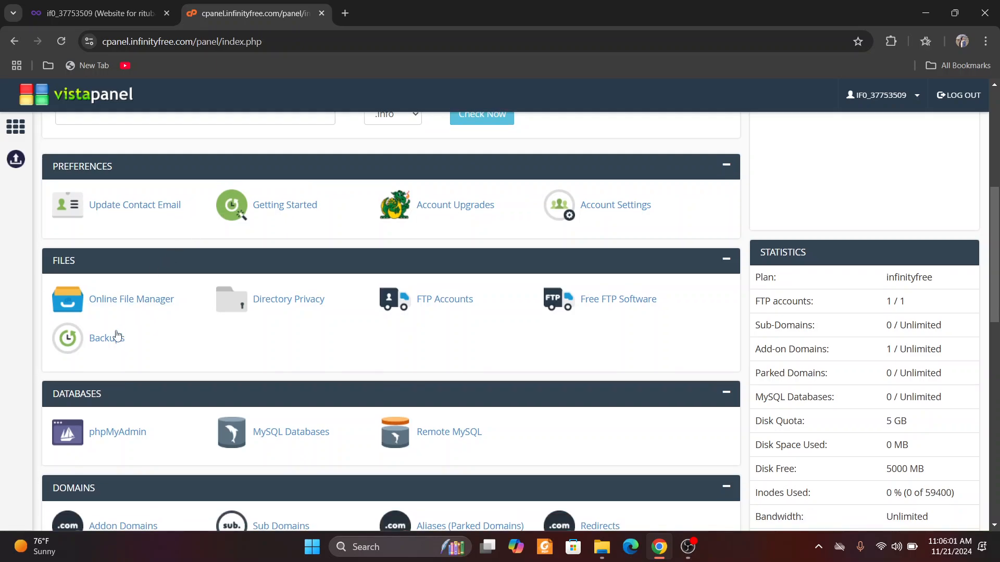
scroll(83, 326, down, 3)
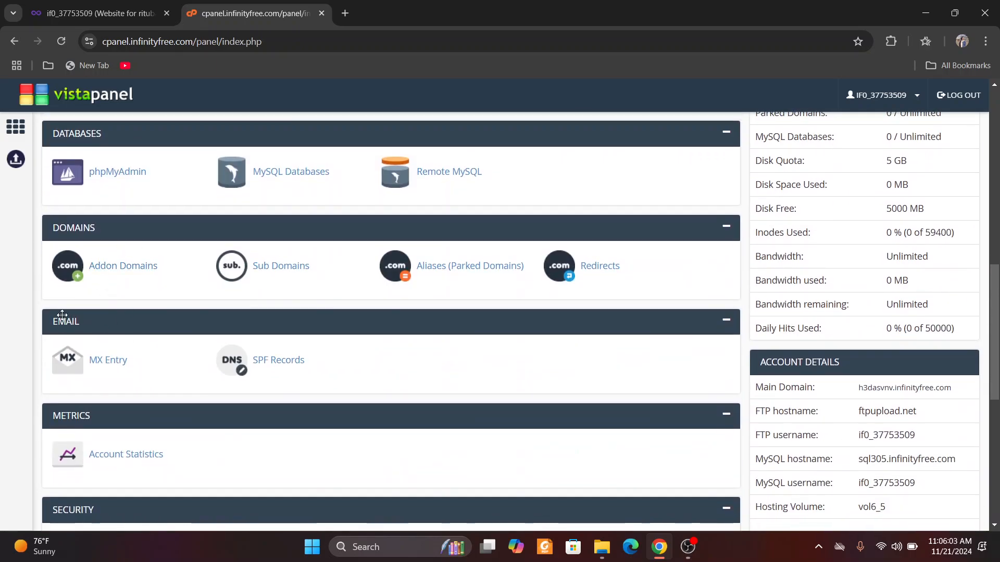
scroll(187, 425, down, 4)
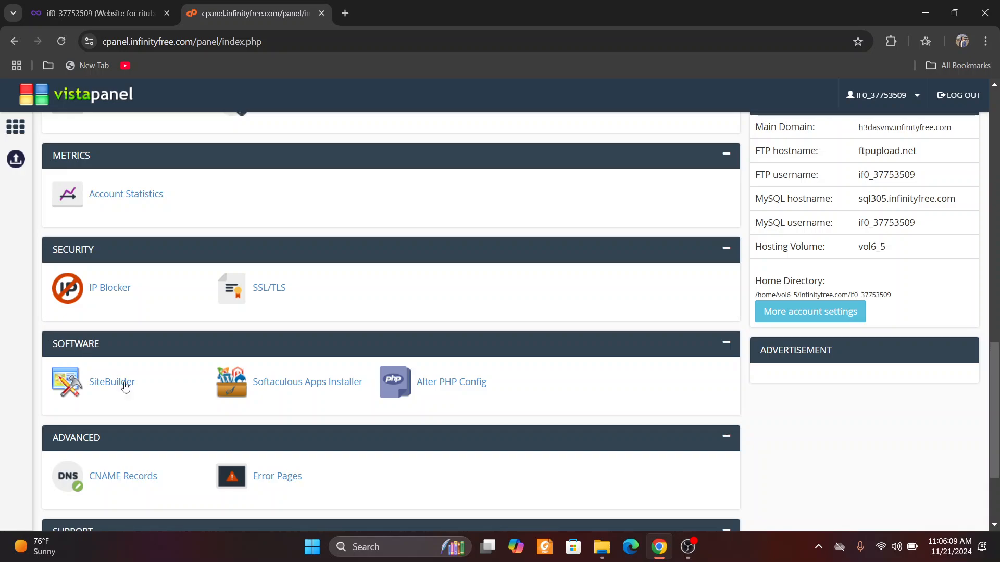
click(286, 383)
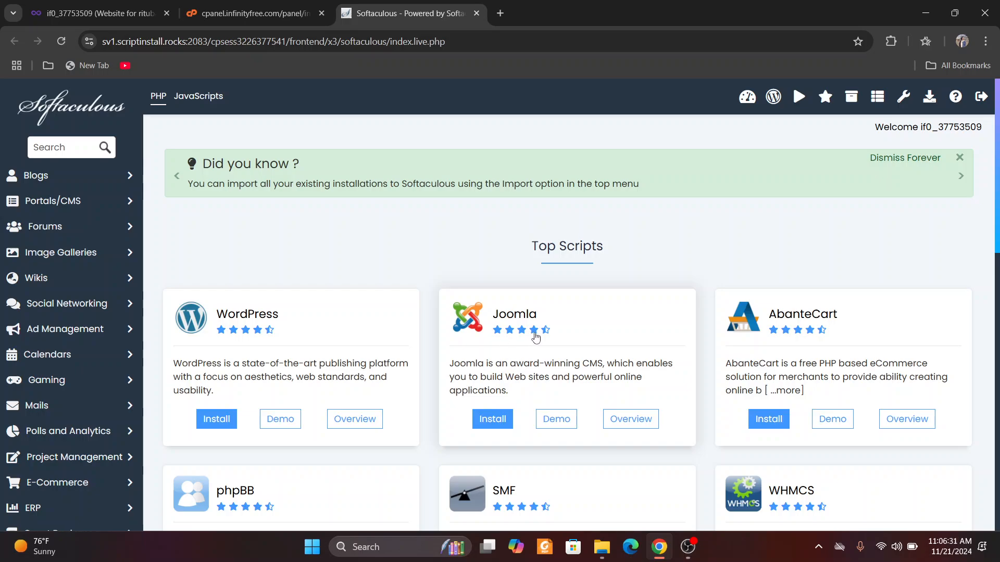
Start a WordPress install from the Softaculous Top Scripts list.
scroll(692, 350, down, 3)
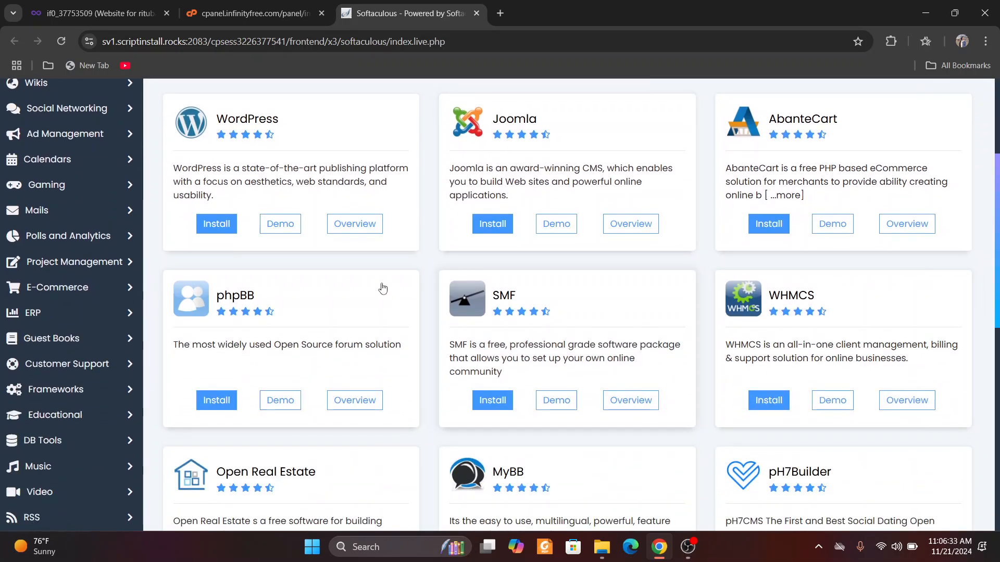
scroll(380, 286, up, 1)
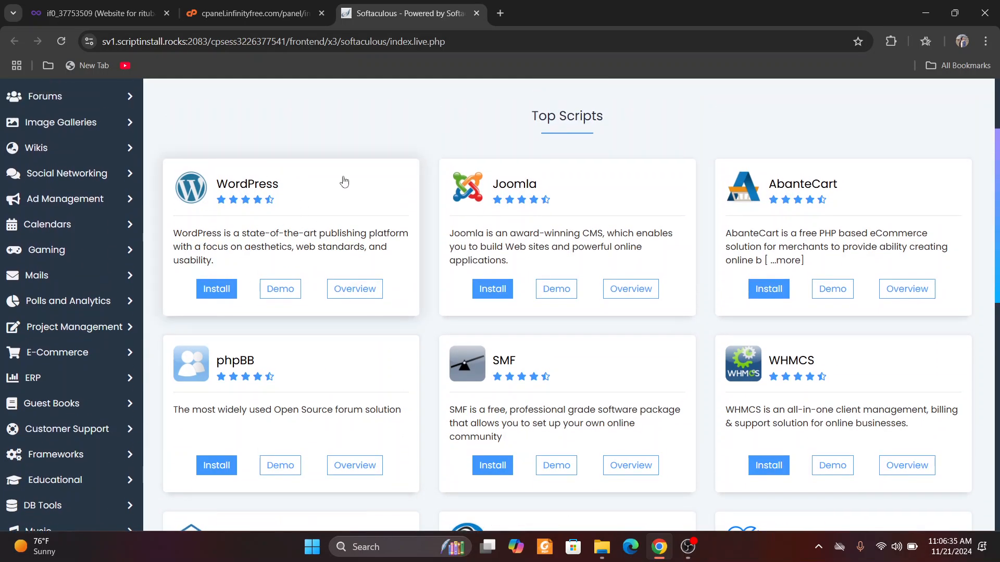
click(215, 289)
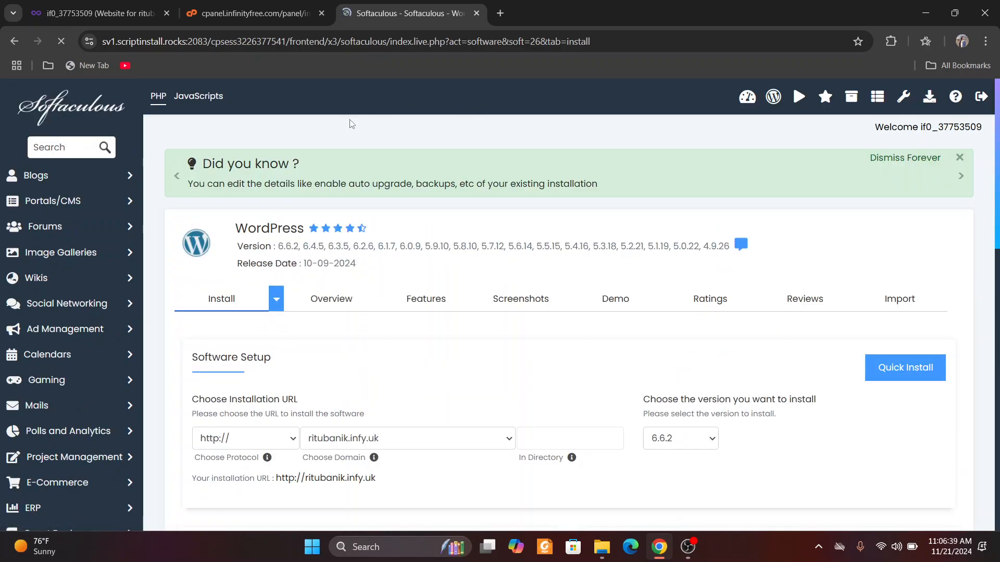
Enter the admin username and replace the suggested admin password with a new one.
scroll(433, 258, down, 2)
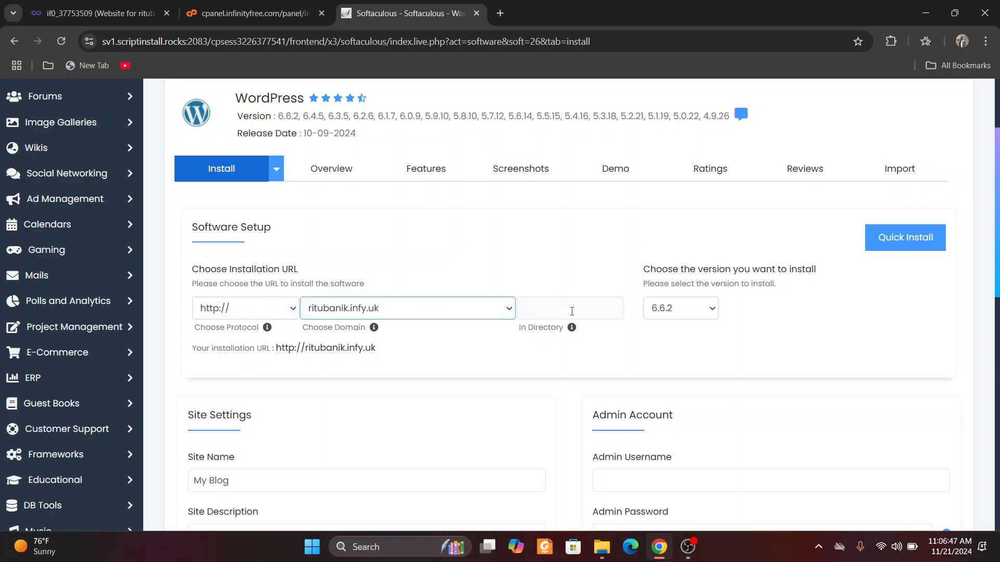
scroll(686, 302, down, 3)
click(662, 344)
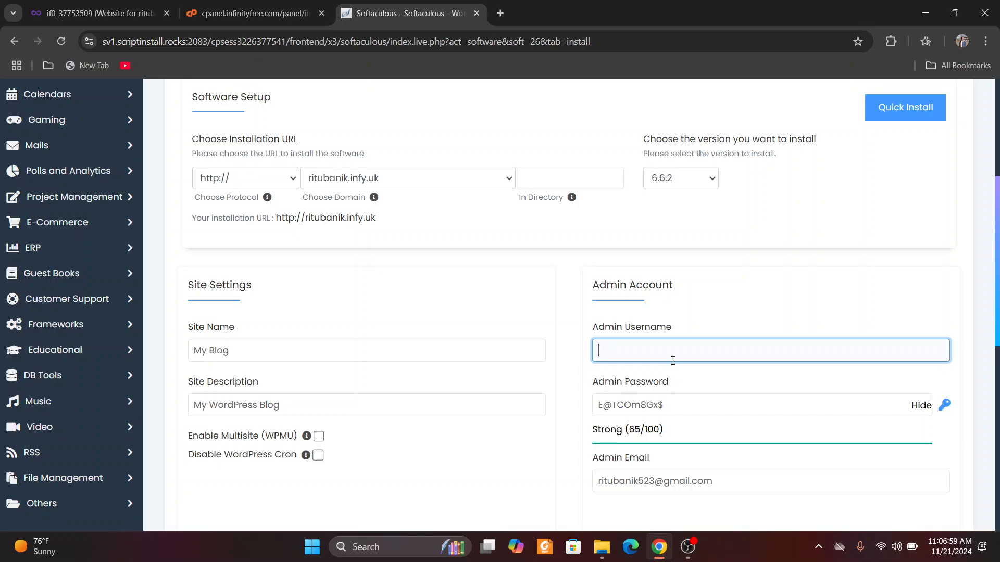
text(ritu)
drag(669, 405, 577, 402)
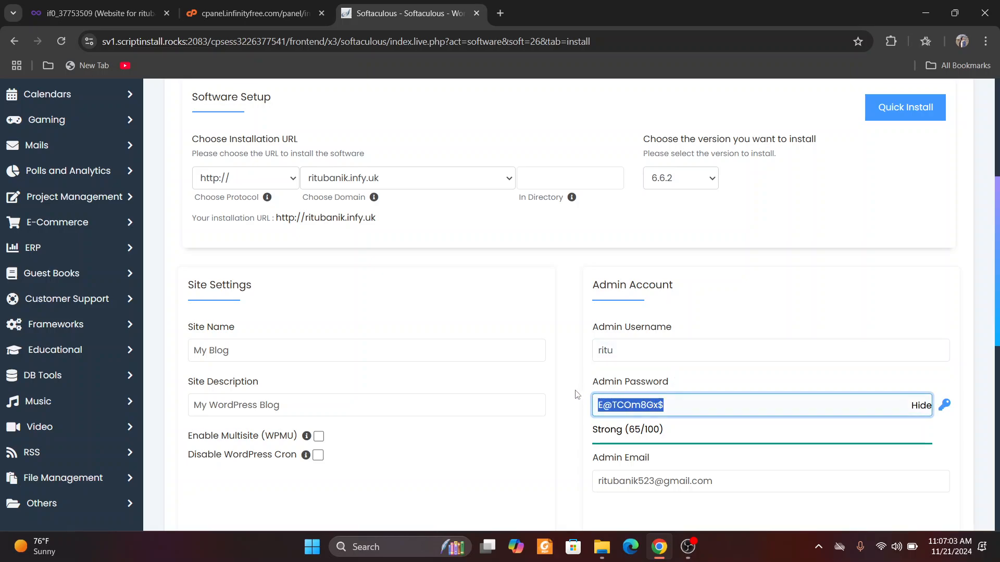
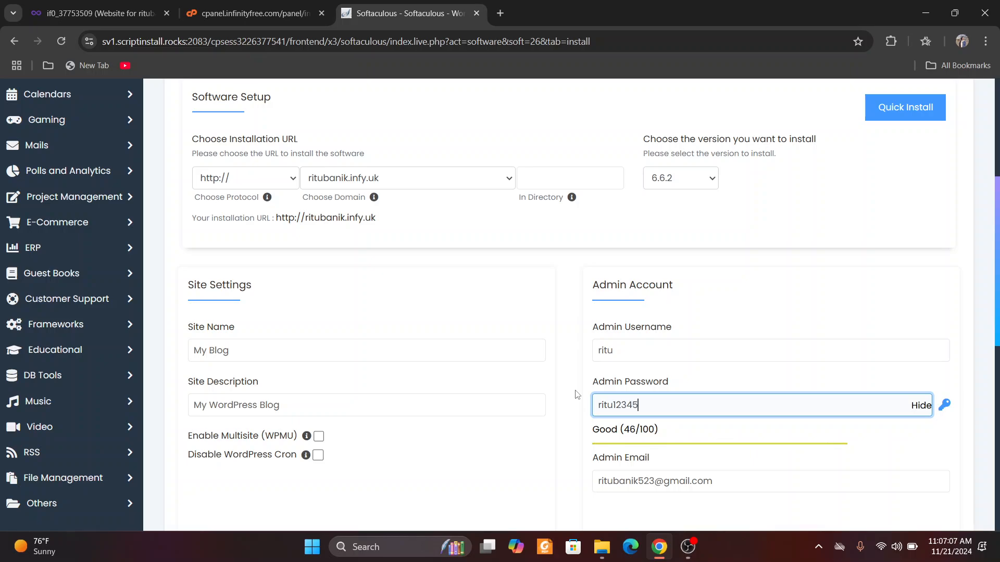
Review the admin username and password fields, then scroll down to the Install button.
click(622, 348)
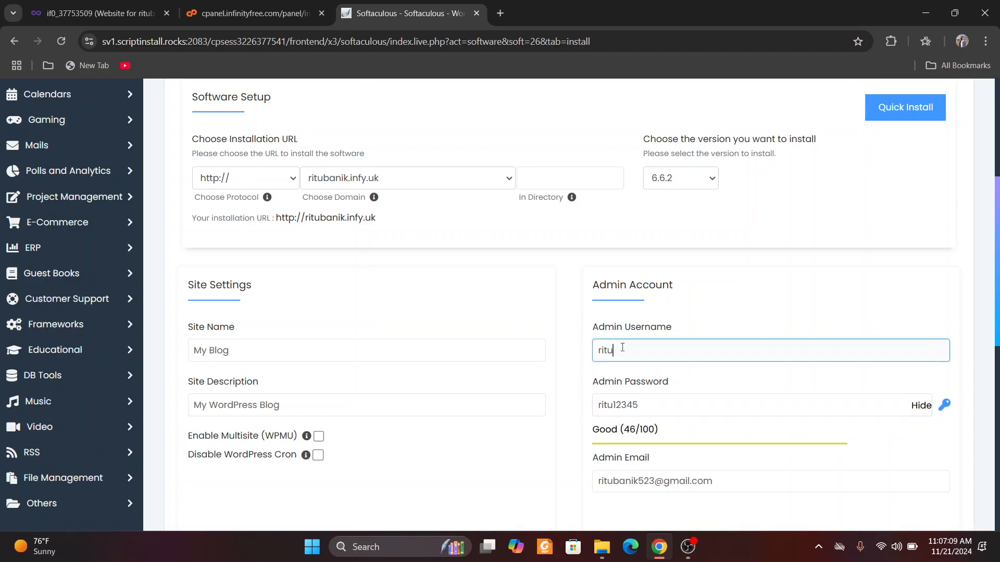
drag(622, 348, 578, 345)
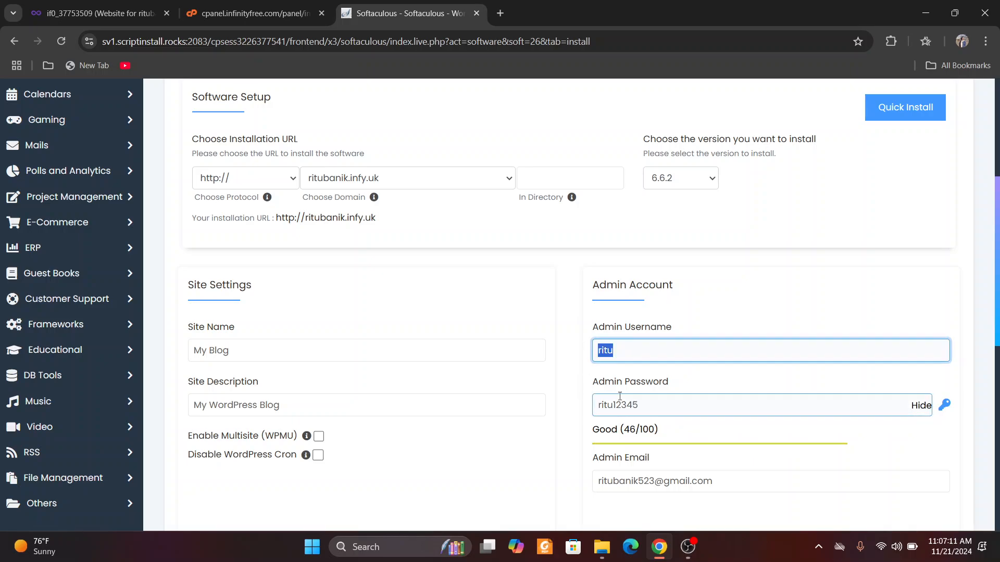
drag(649, 405, 584, 415)
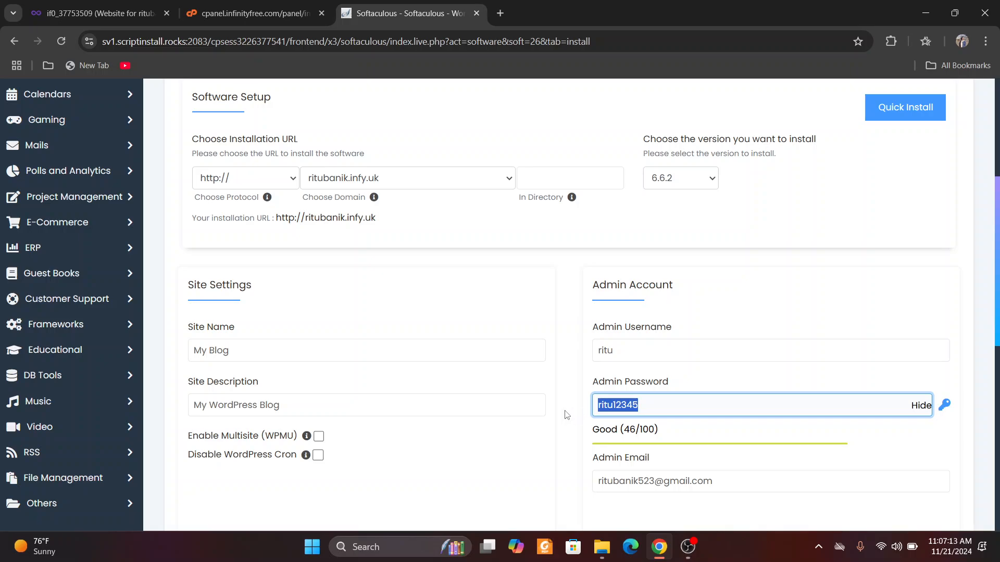
click(567, 415)
scroll(566, 414, down, 4)
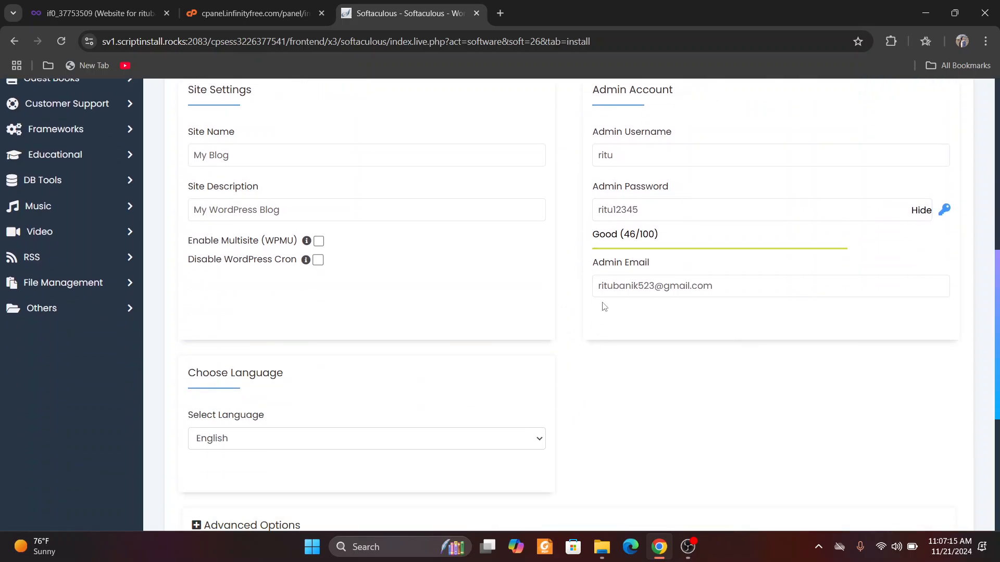
scroll(557, 302, up, 4)
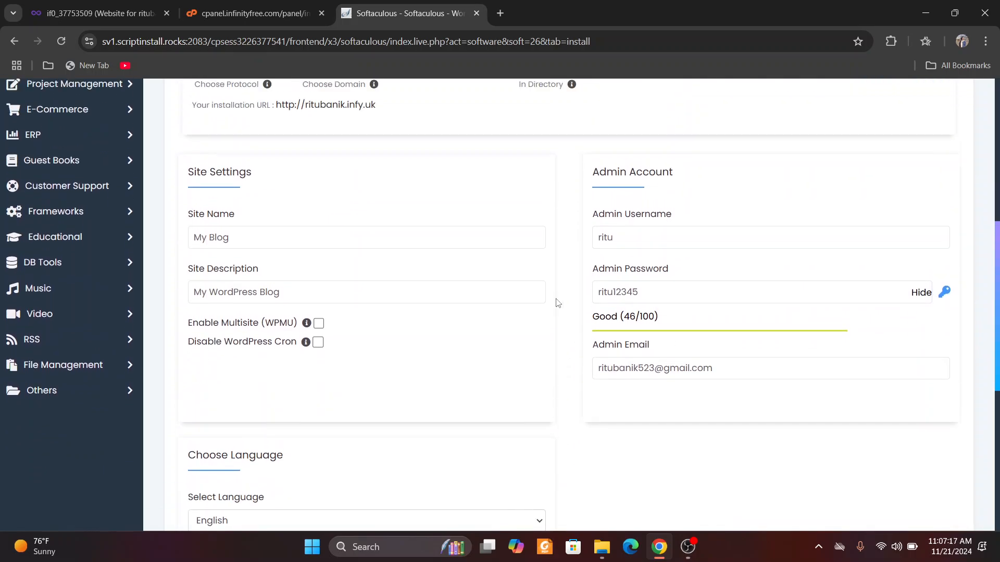
scroll(556, 314, down, 9)
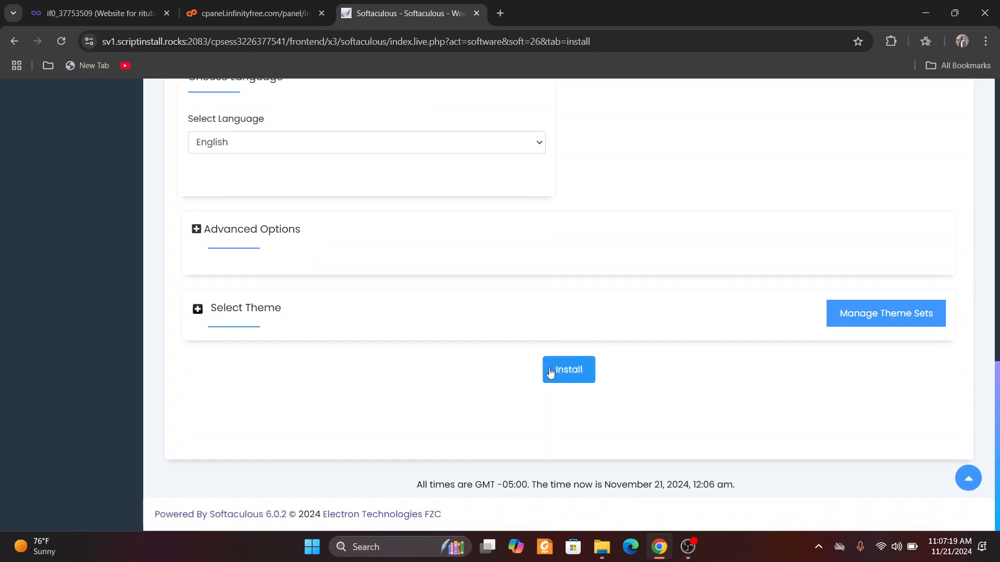
click(559, 373)
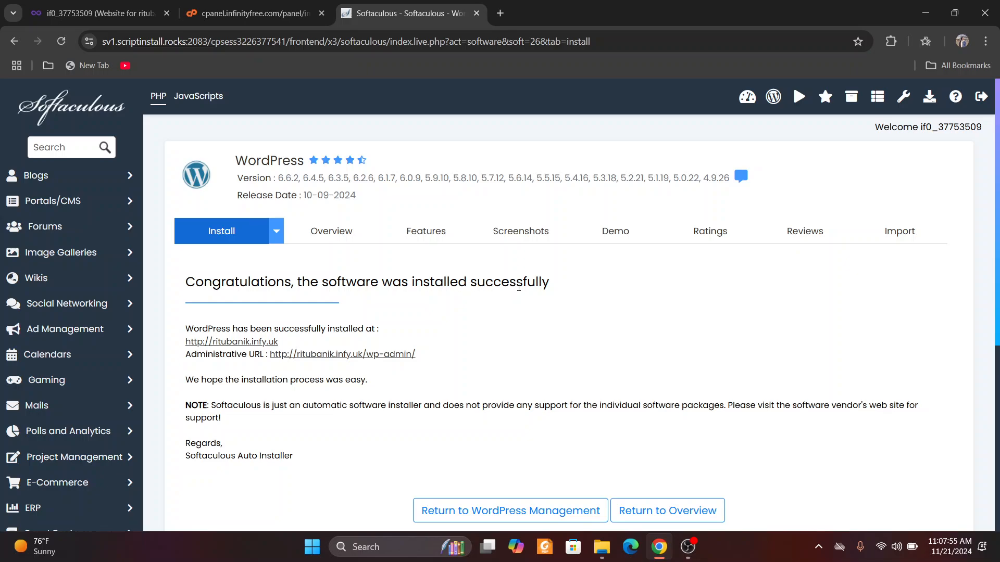
scroll(328, 307, down, 1)
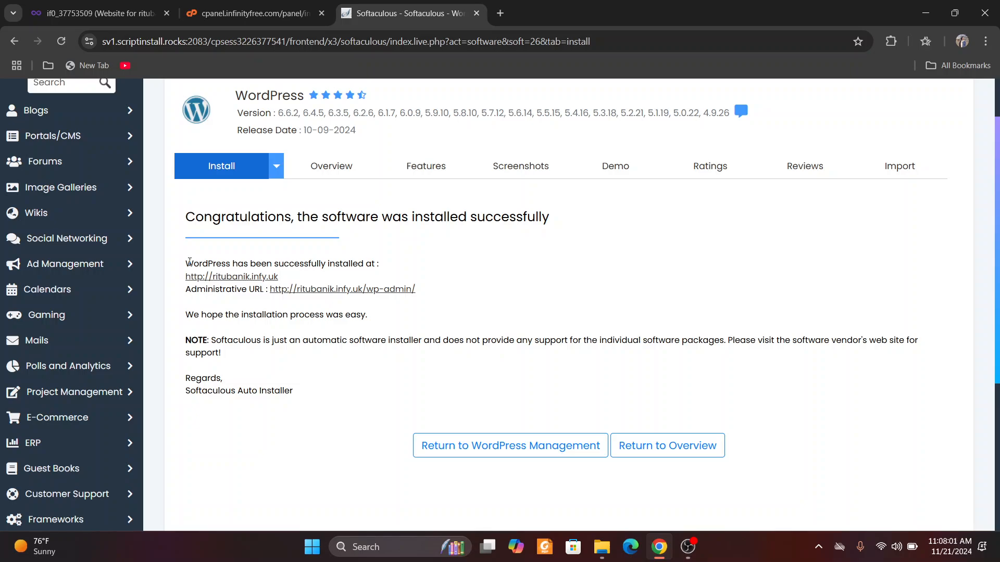
Open the new site and its wp-admin URL in new tabs and retry loading the site.
click(220, 277)
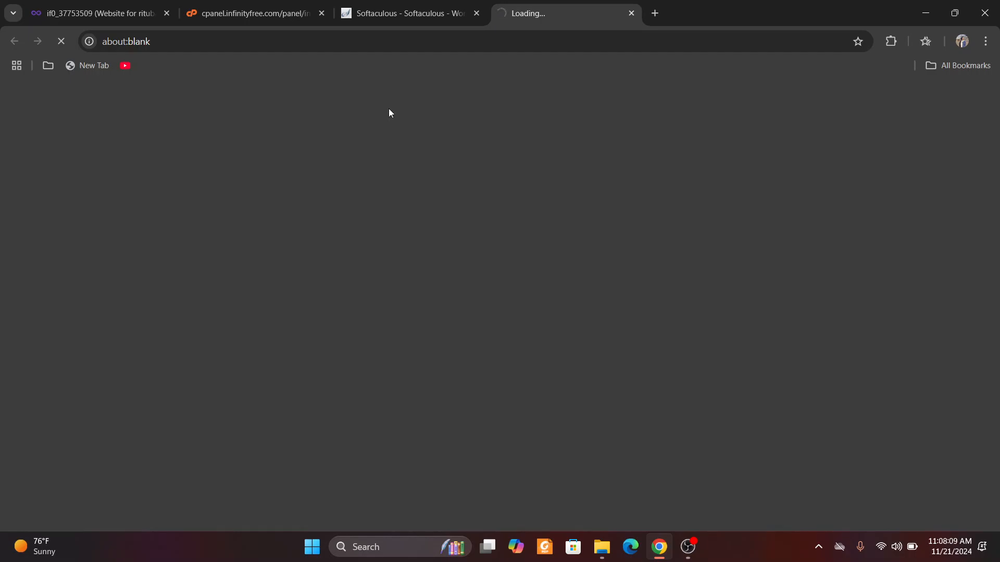
mouse_move(403, 26)
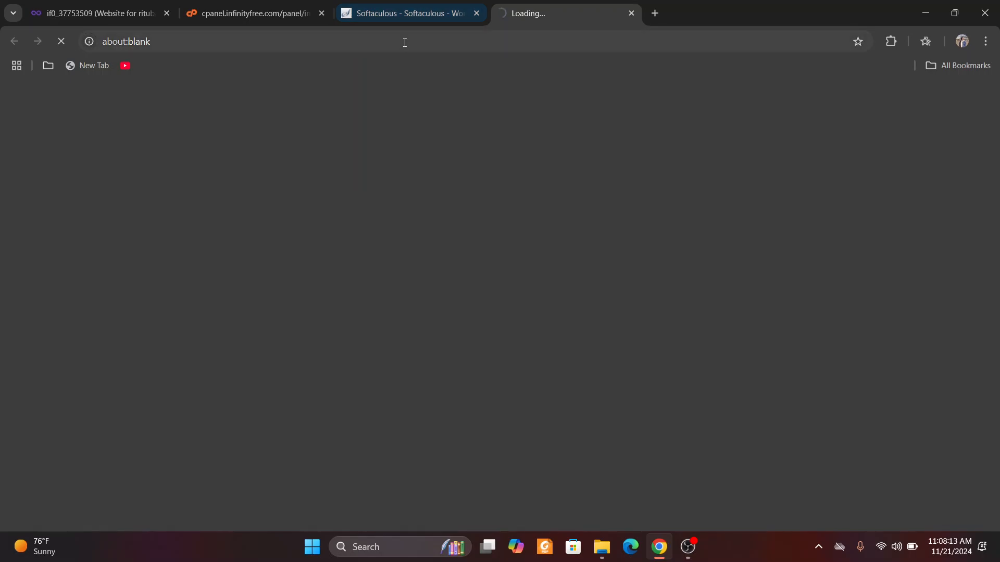
click(403, 17)
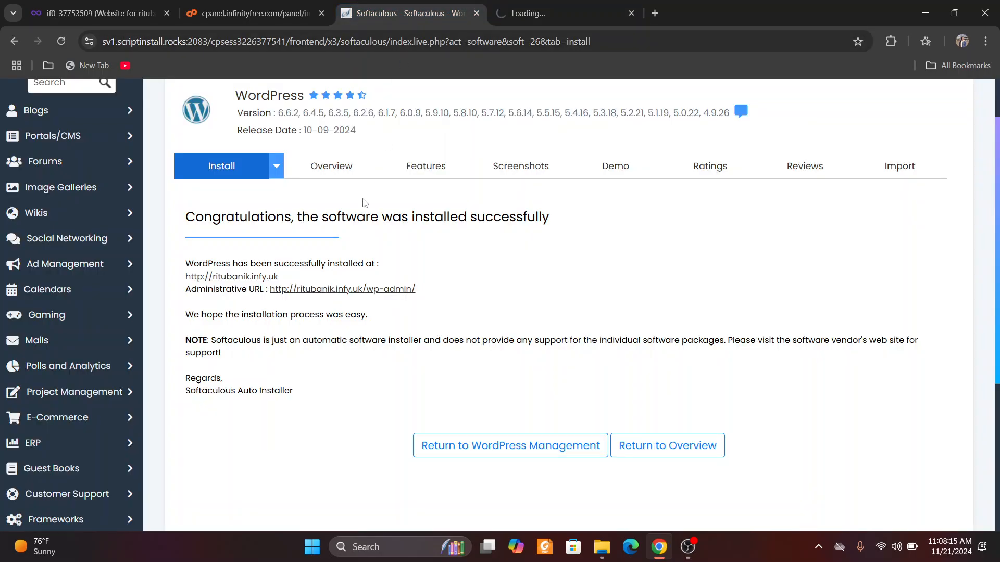
click(354, 290)
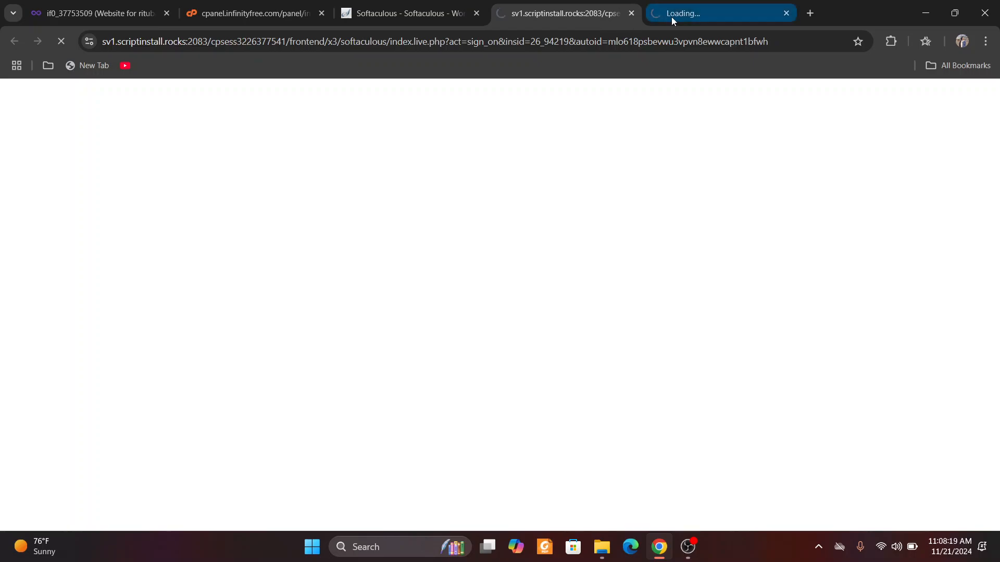
click(677, 18)
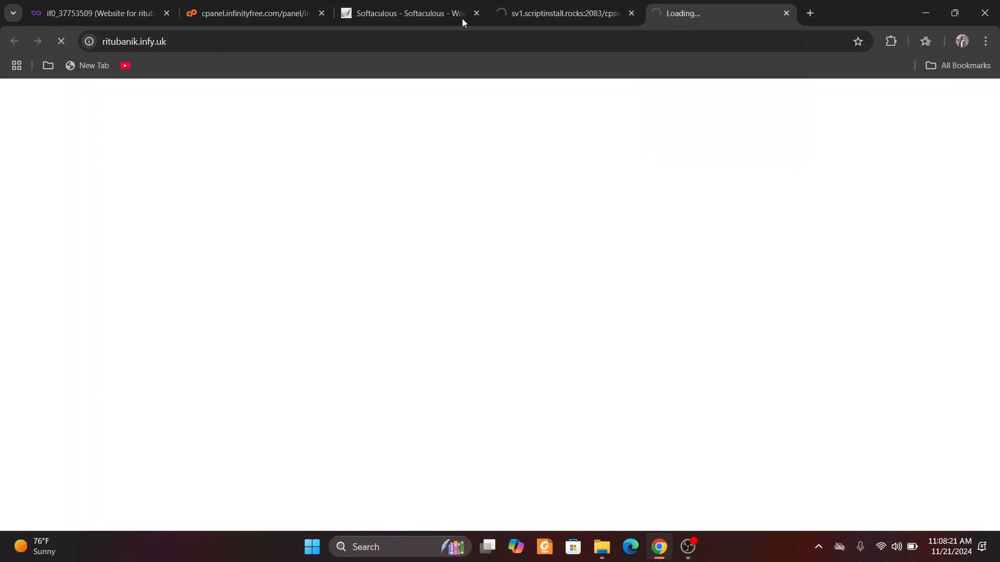
click(439, 13)
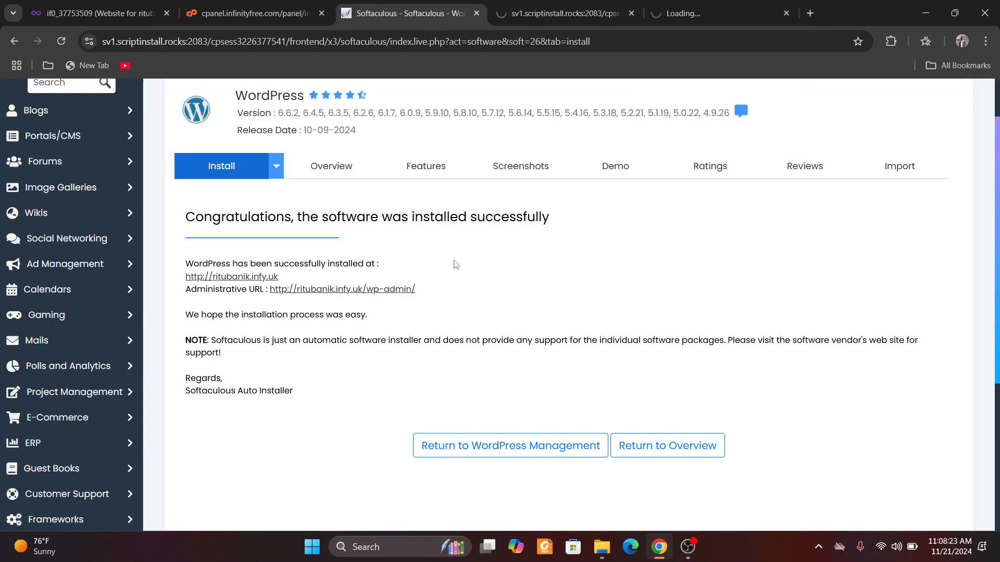
scroll(456, 265, up, 2)
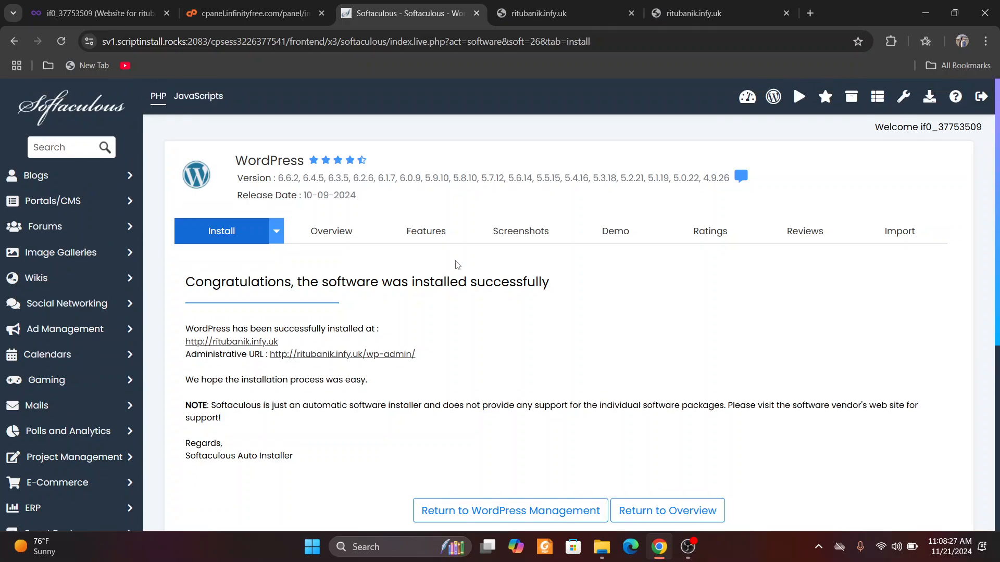
click(672, 5)
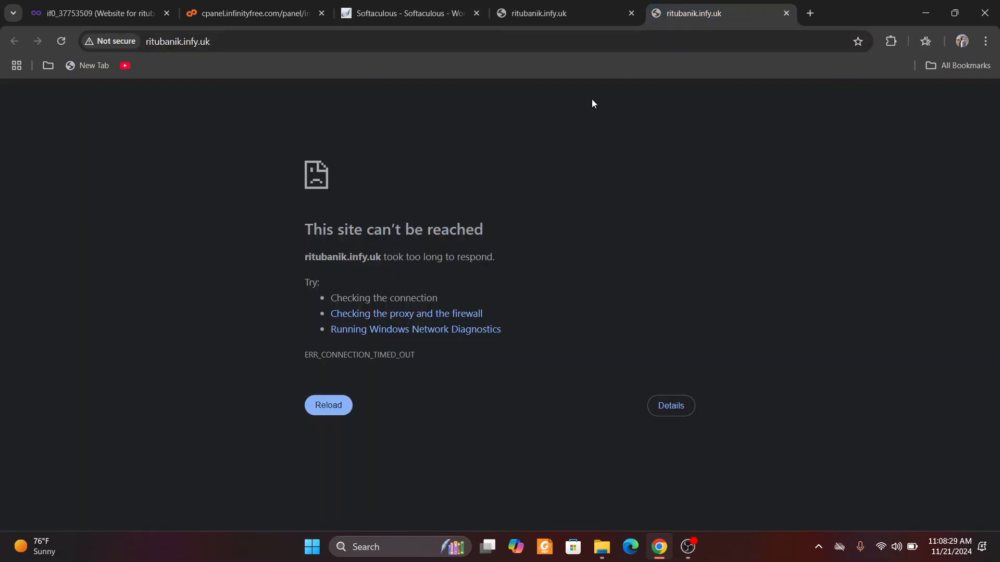
click(262, 41)
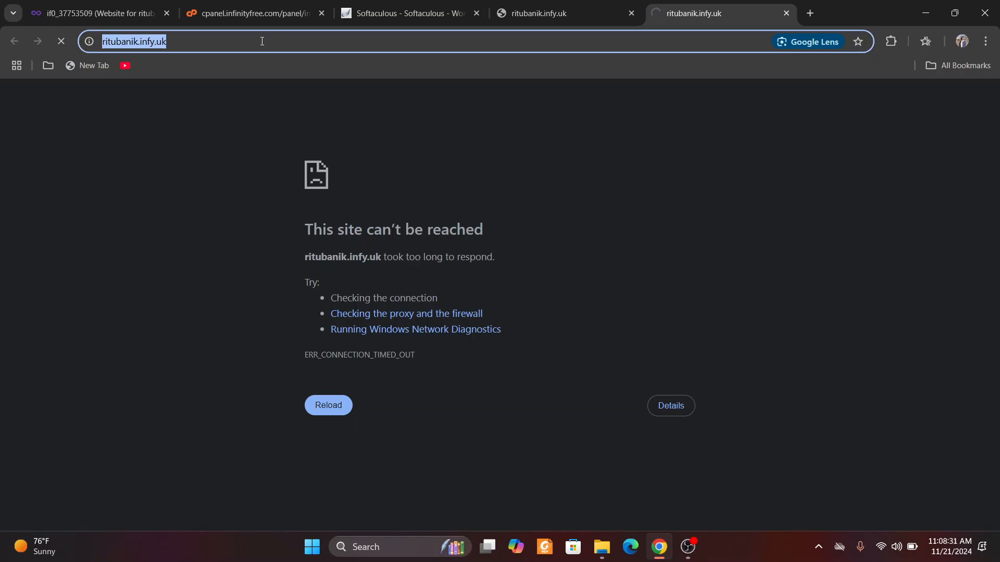
key(Return)
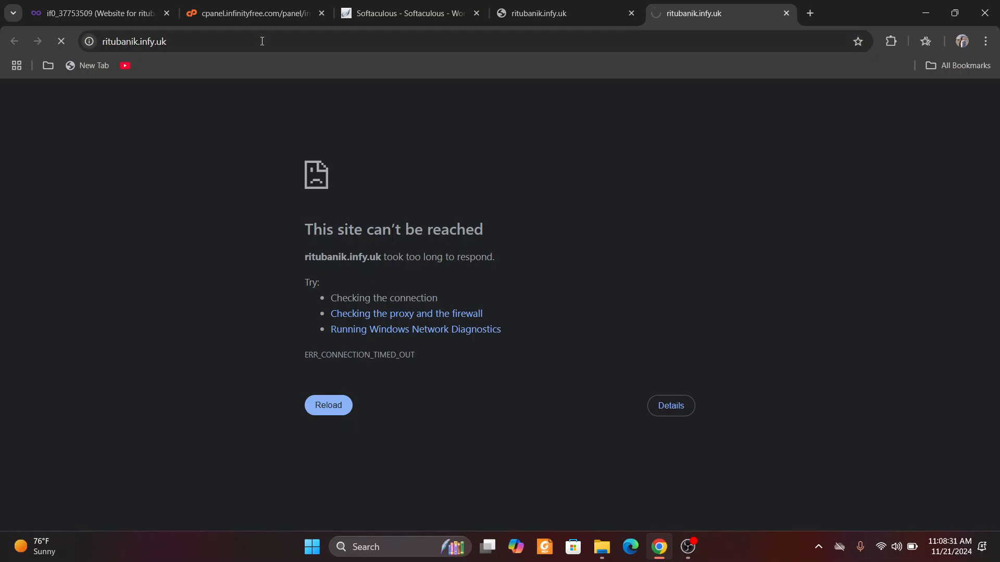
Close the timed-out site and admin tabs, reopen the site link in a new tab.
click(787, 13)
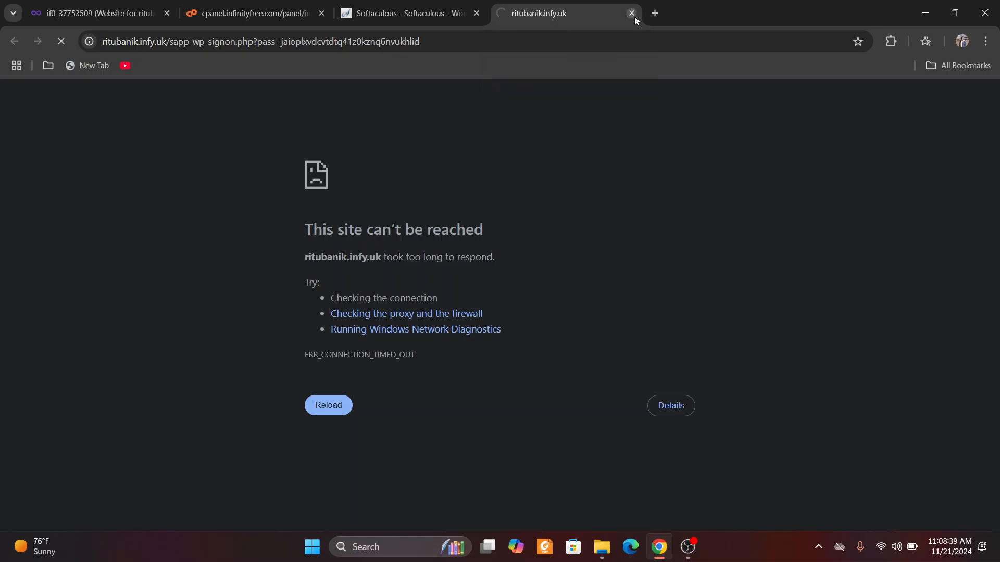
click(631, 13)
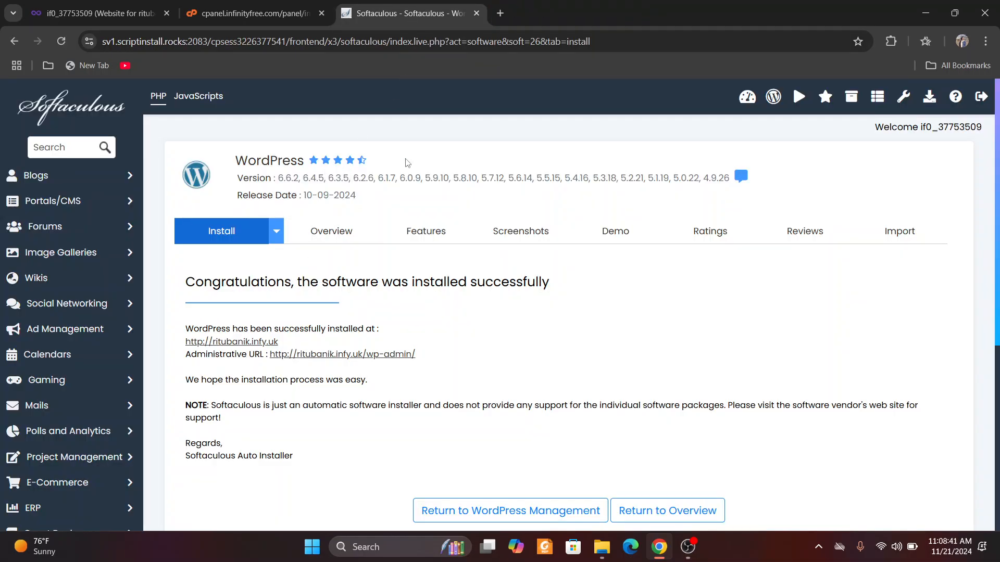
click(231, 341)
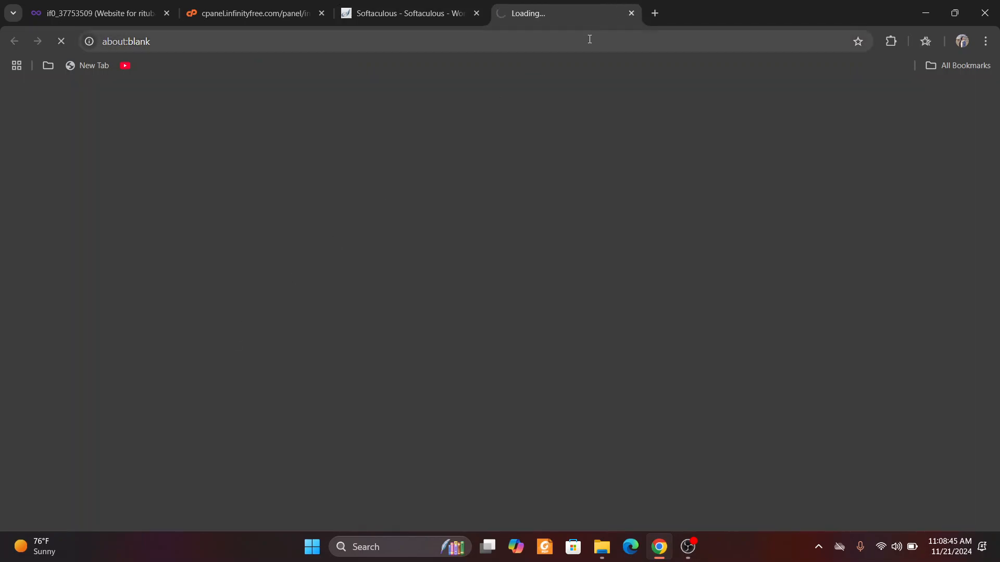
click(379, 17)
scroll(472, 283, down, 1)
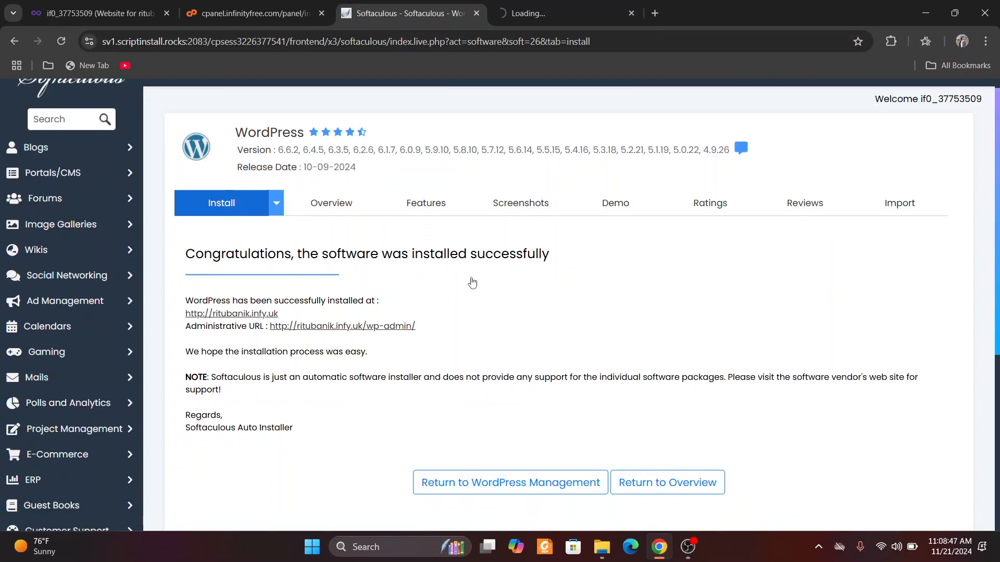
scroll(564, 305, down, 5)
scroll(565, 243, up, 6)
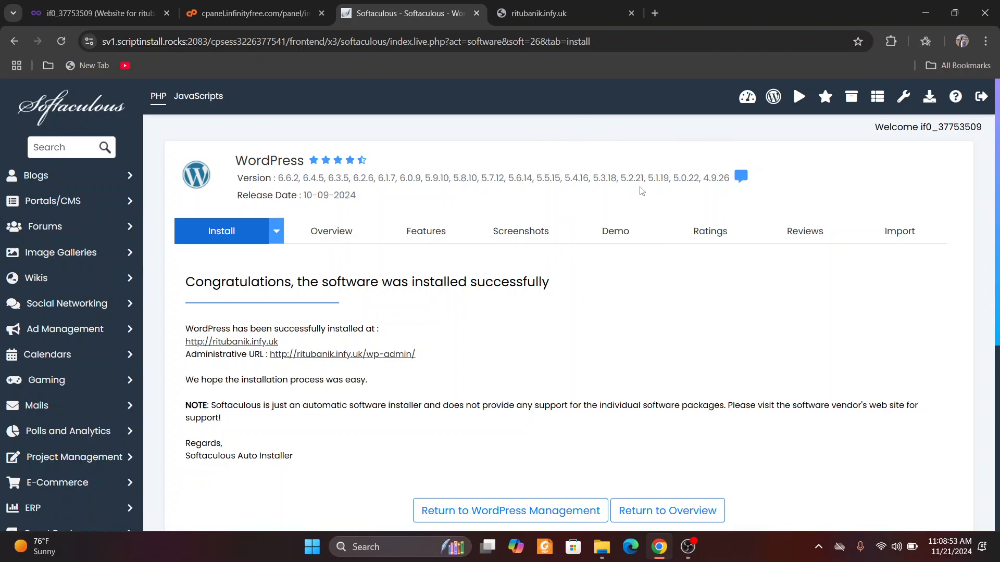
Open the WordPress installations list and expand the ritubanik.infy.uk installation's details.
click(774, 98)
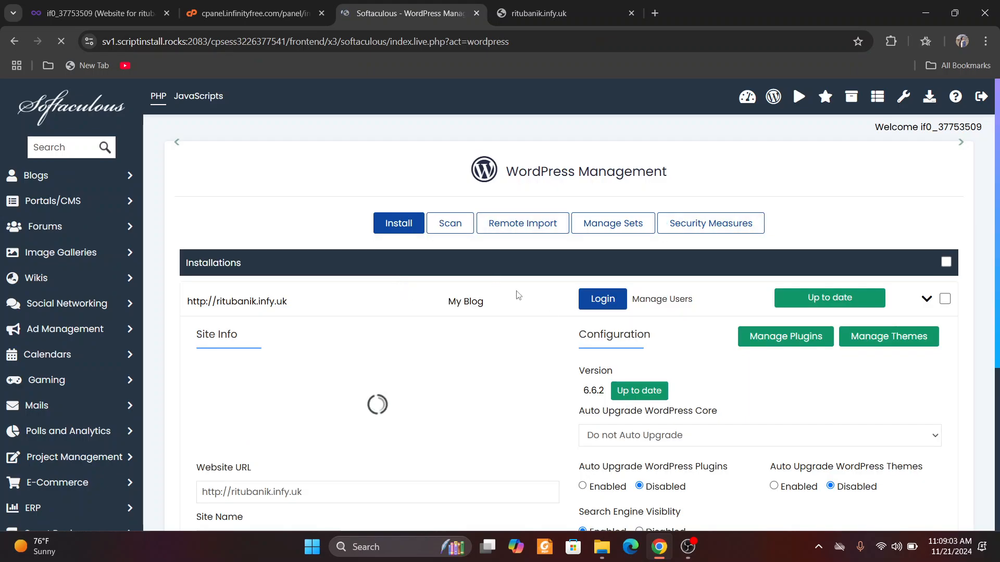
scroll(545, 298, down, 3)
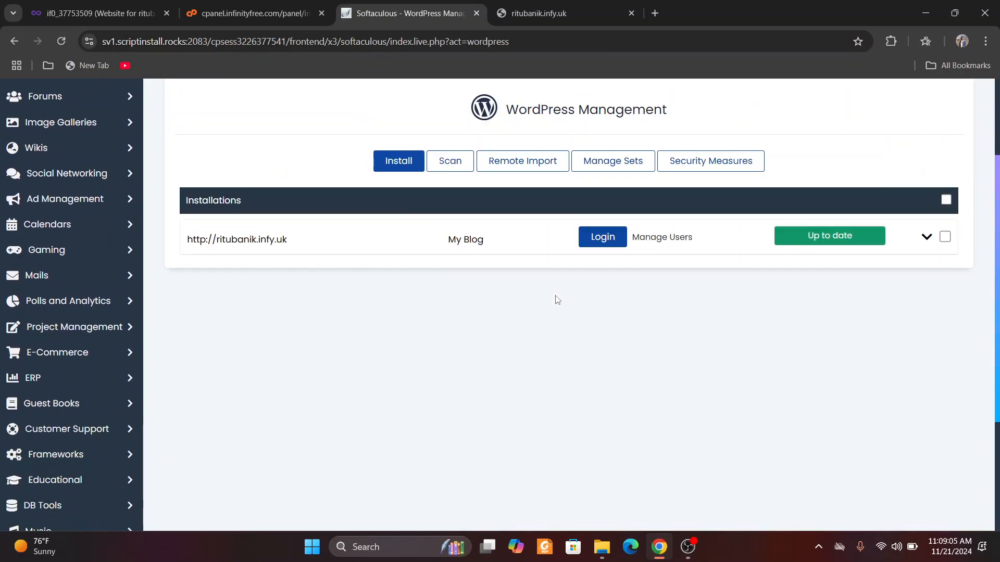
click(537, 20)
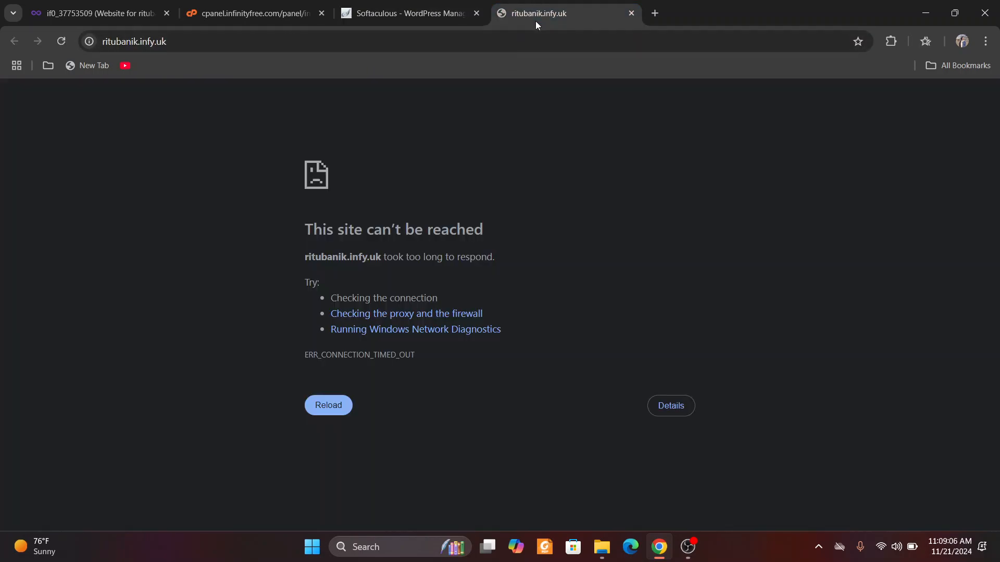
click(396, 9)
scroll(619, 263, down, 1)
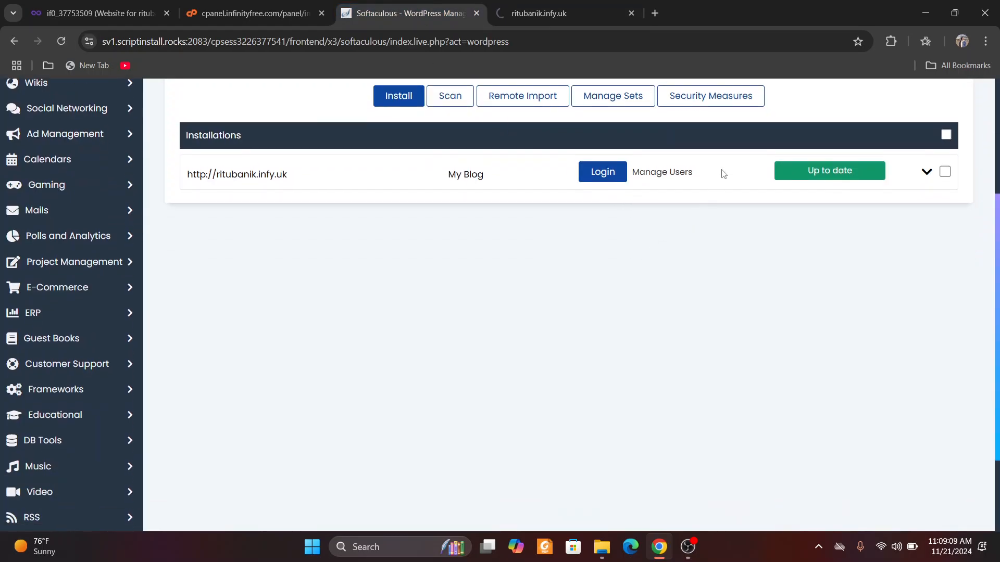
click(926, 172)
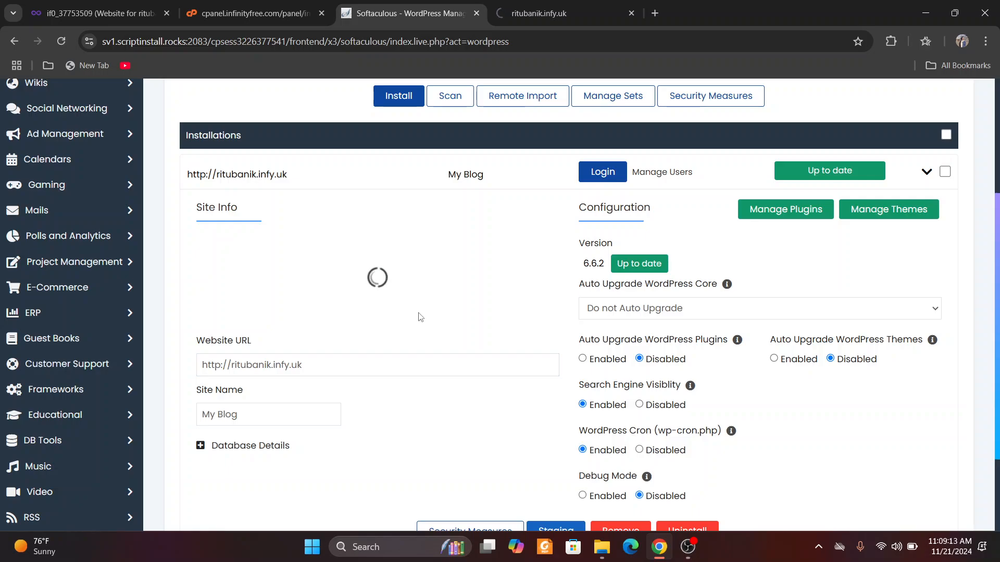
scroll(419, 310, down, 1)
scroll(395, 322, up, 1)
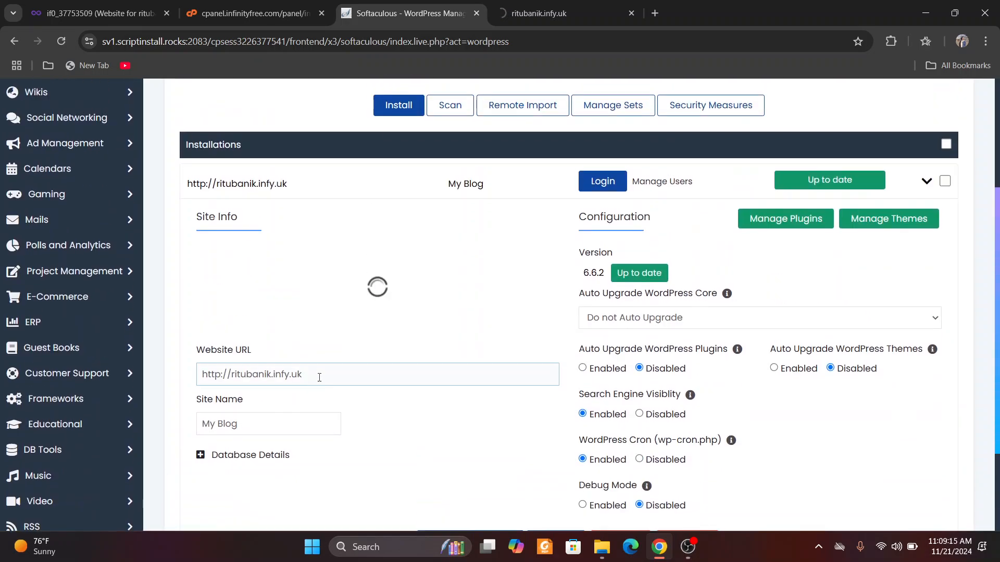
Copy the installation's Website URL and load it in the site's tab.
drag(319, 377, 189, 366)
key(ctrl+c)
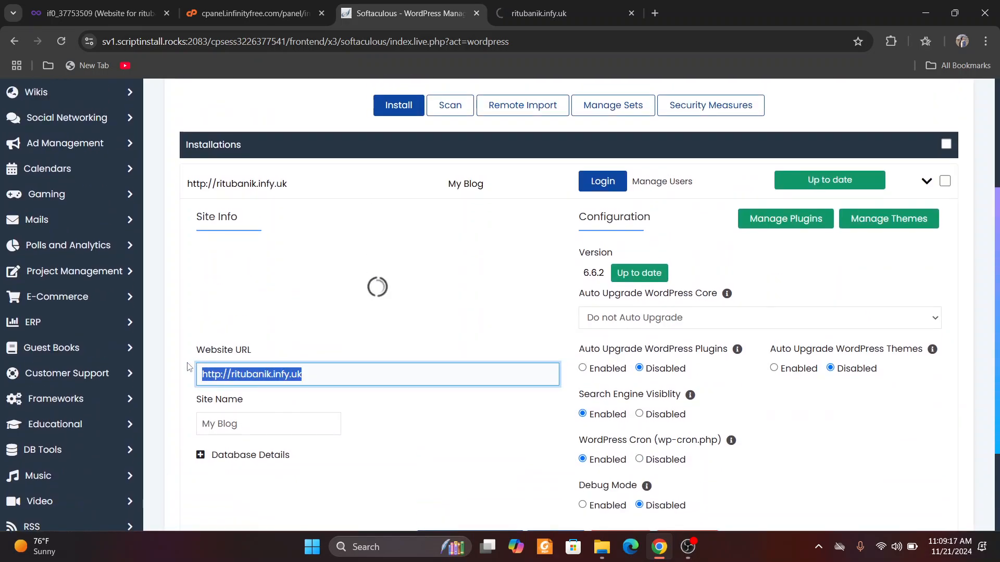
click(600, 14)
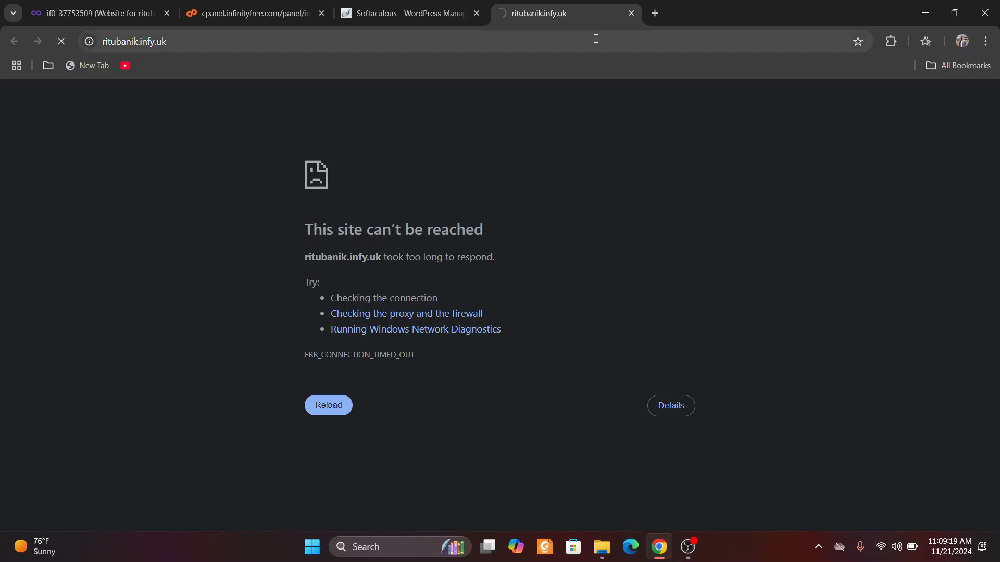
click(595, 39)
key(ctrl+v)
key(Return)
click(401, 7)
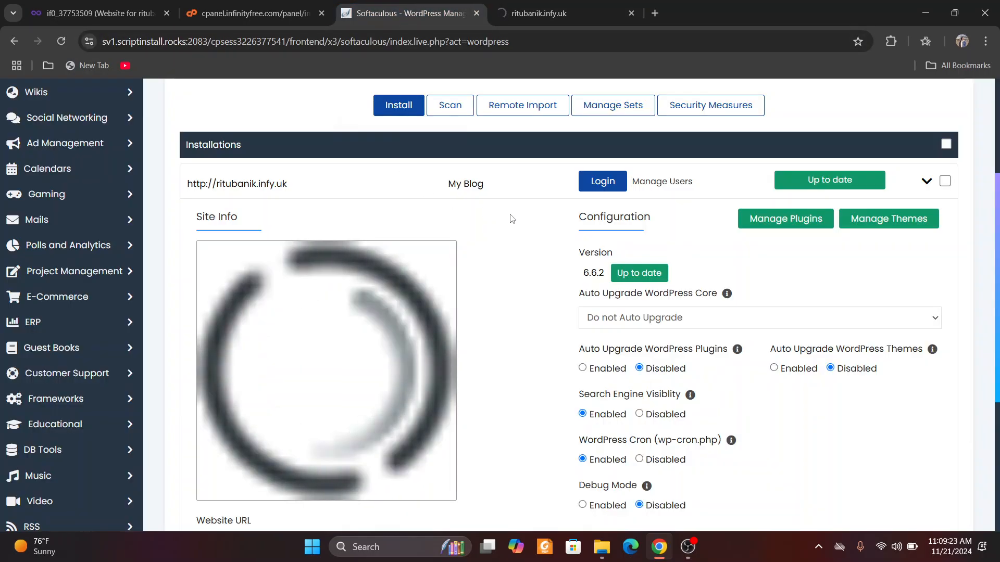
Review the installation's Site Info and Configuration settings for My Blog.
scroll(527, 219, down, 1)
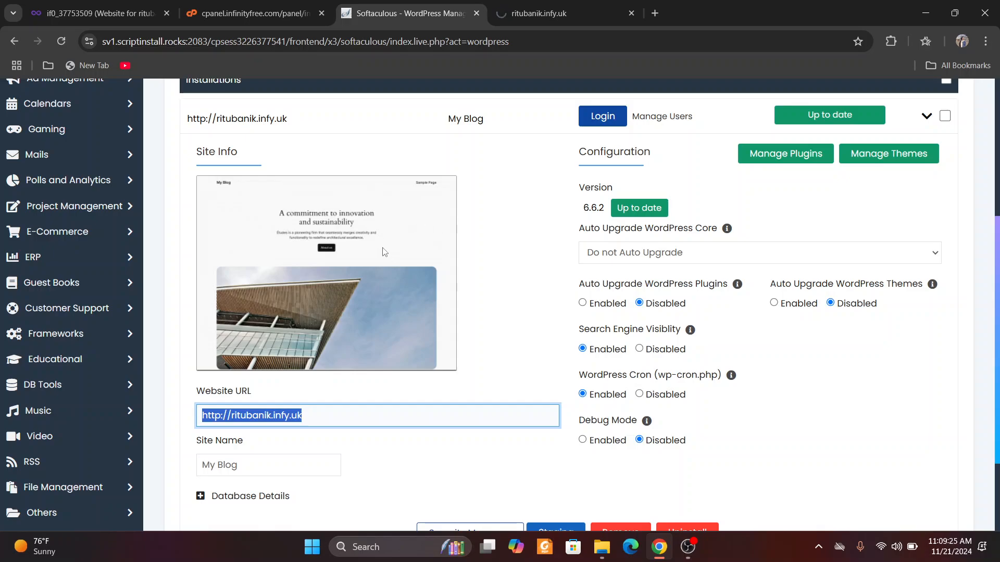
click(521, 243)
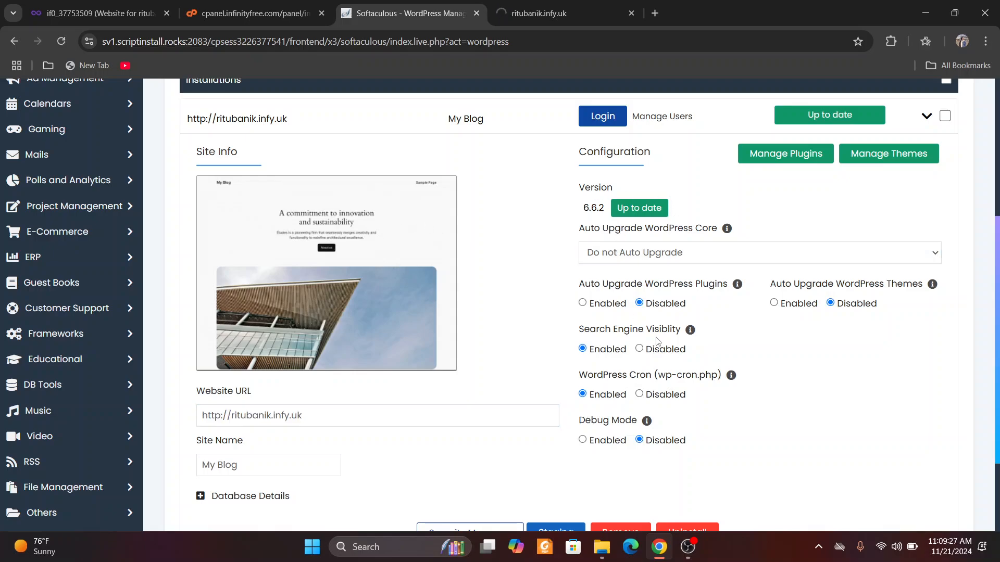
scroll(719, 201, up, 4)
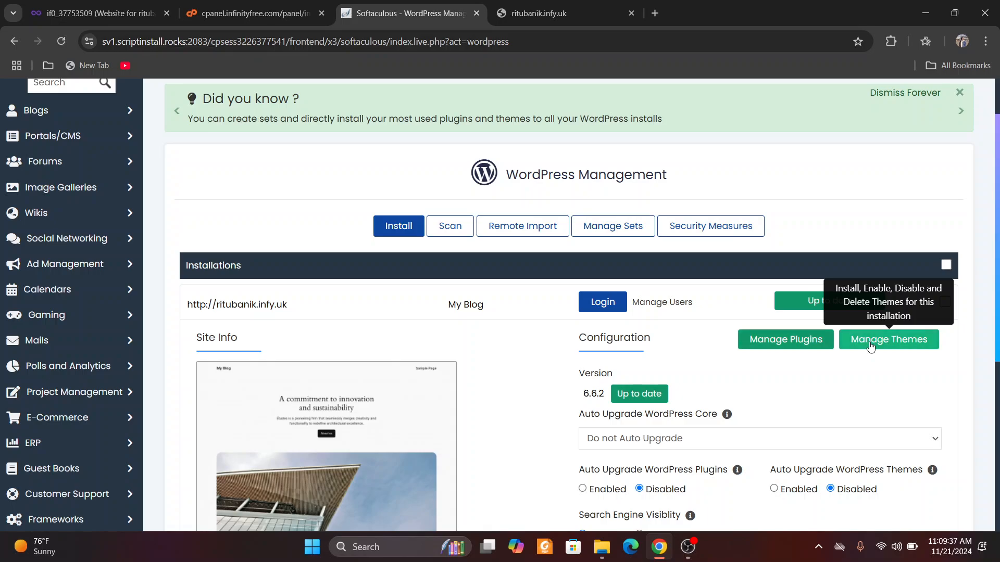
scroll(602, 341, down, 3)
scroll(602, 341, up, 2)
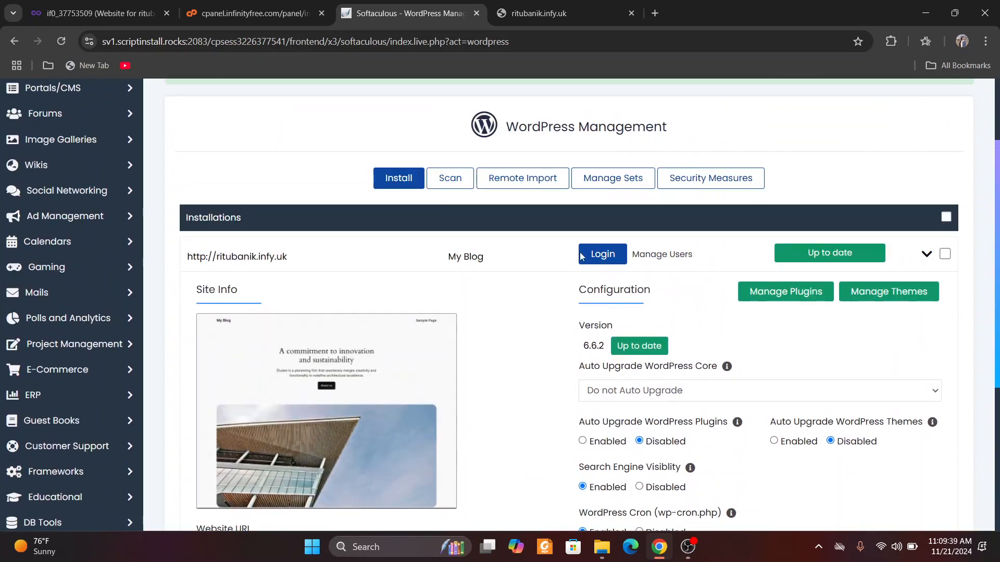
Reload the ritubanik.infy.uk address in the website's tab.
click(508, 7)
click(227, 46)
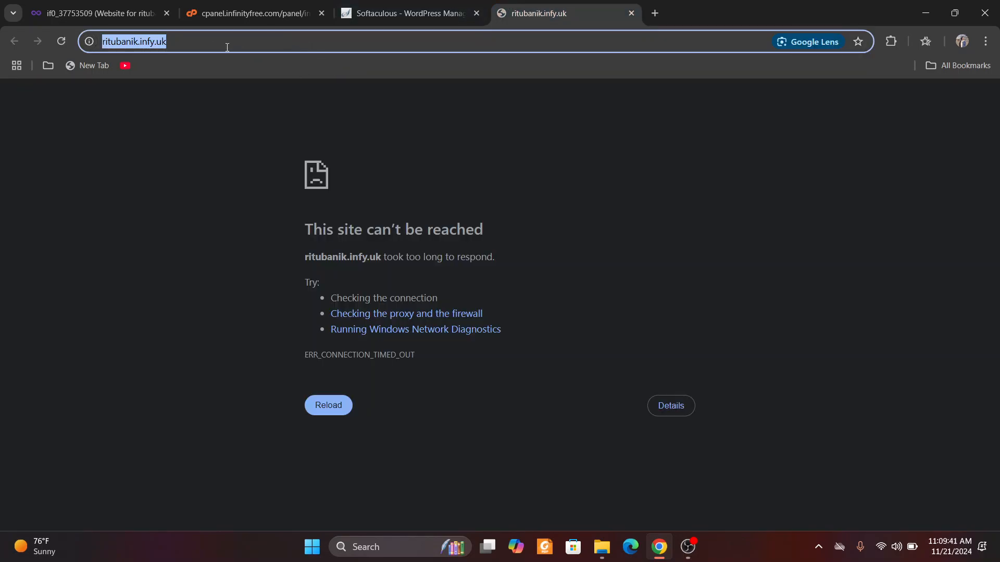
click(489, 5)
scroll(534, 279, down, 5)
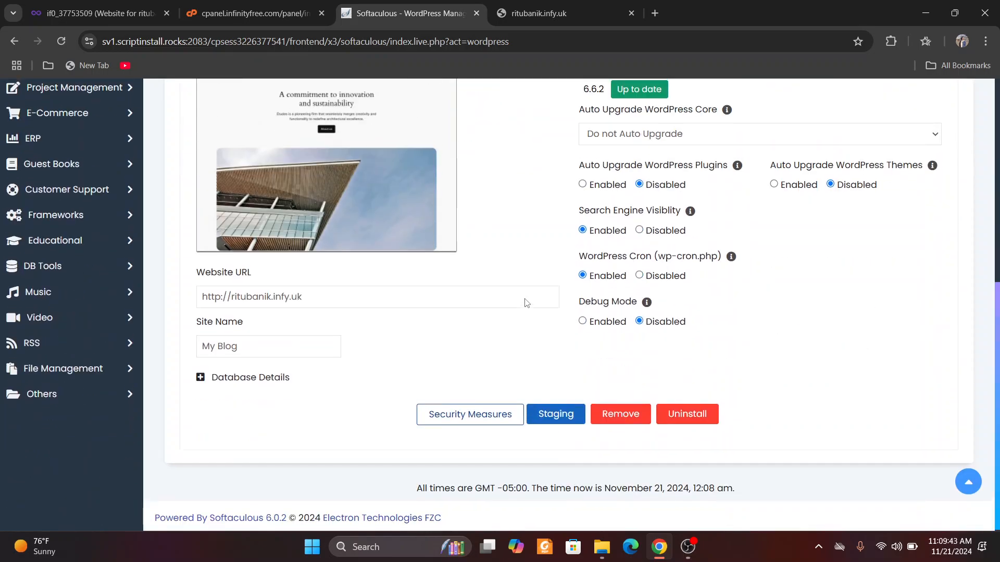
scroll(533, 278, up, 7)
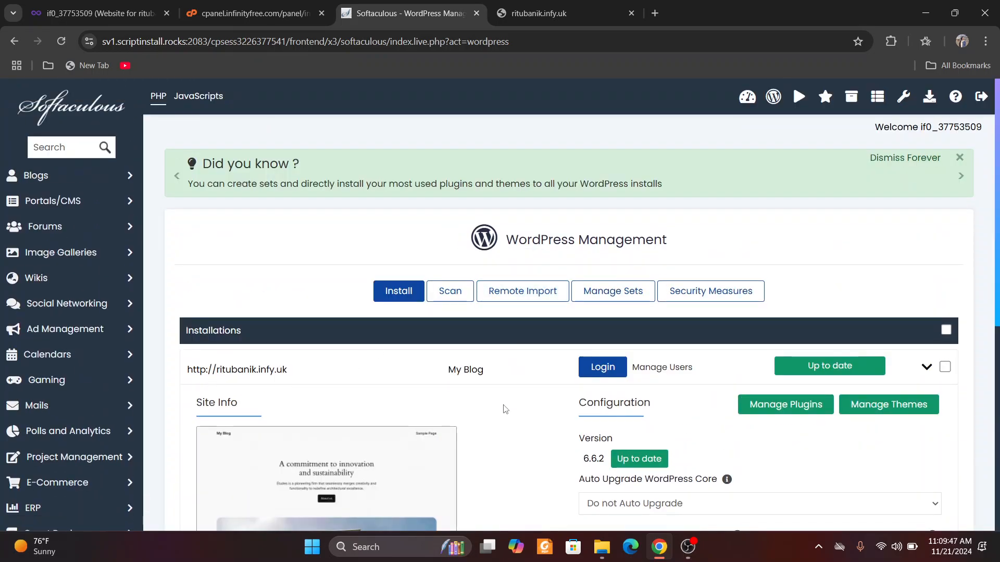
click(532, 7)
click(219, 47)
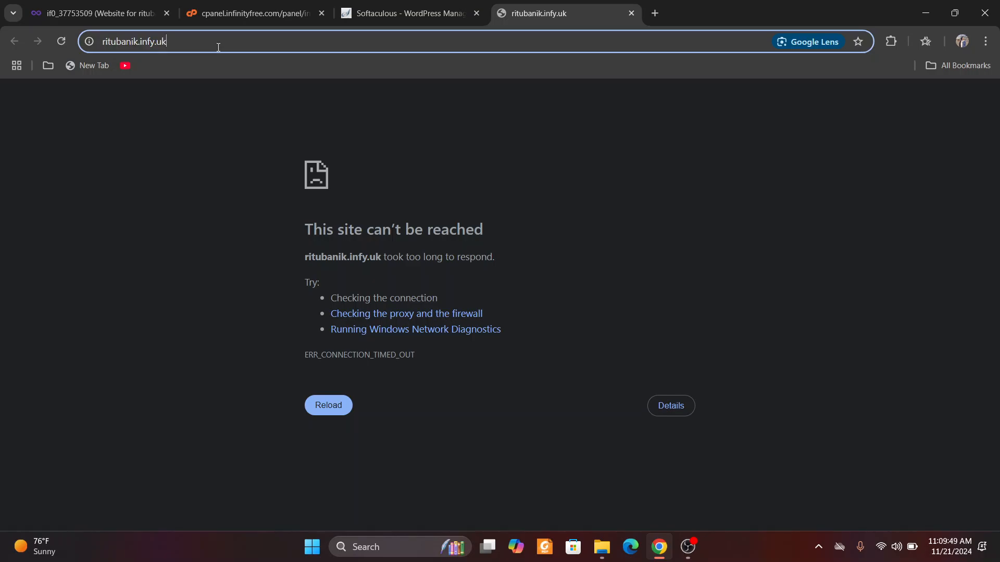
key(Return)
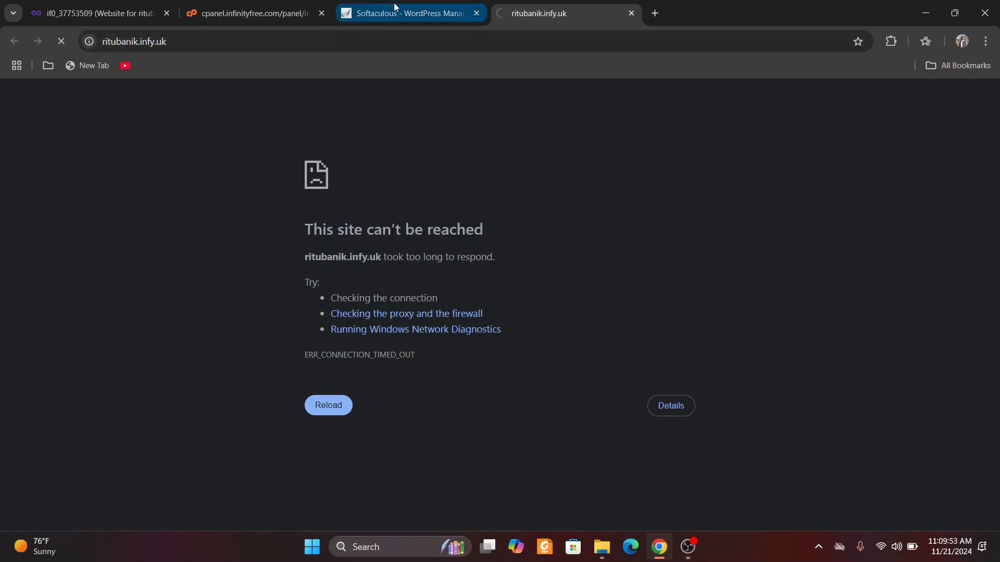
Recheck the still-unreachable site tab and return to the installation management page.
mouse_move(394, 6)
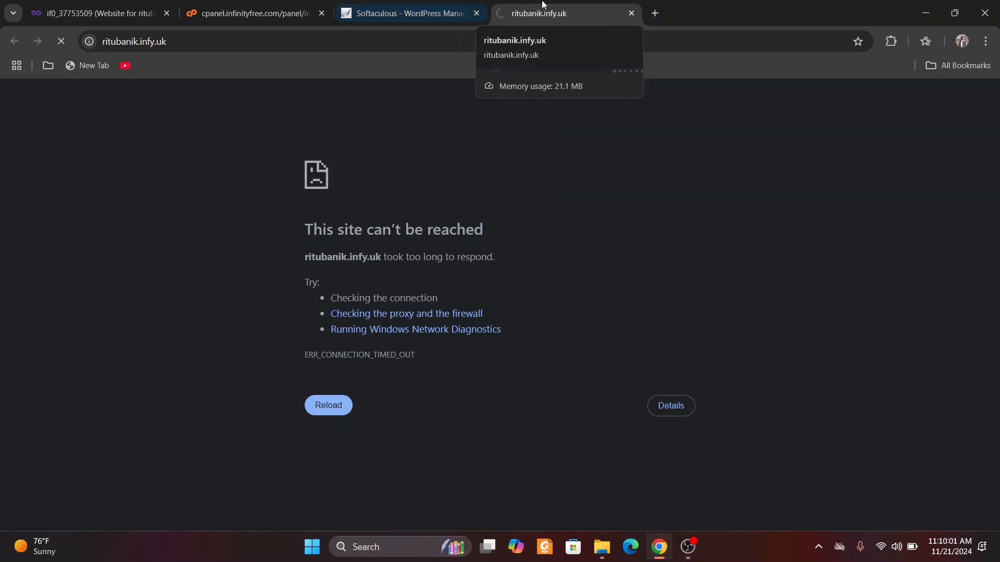
click(403, 5)
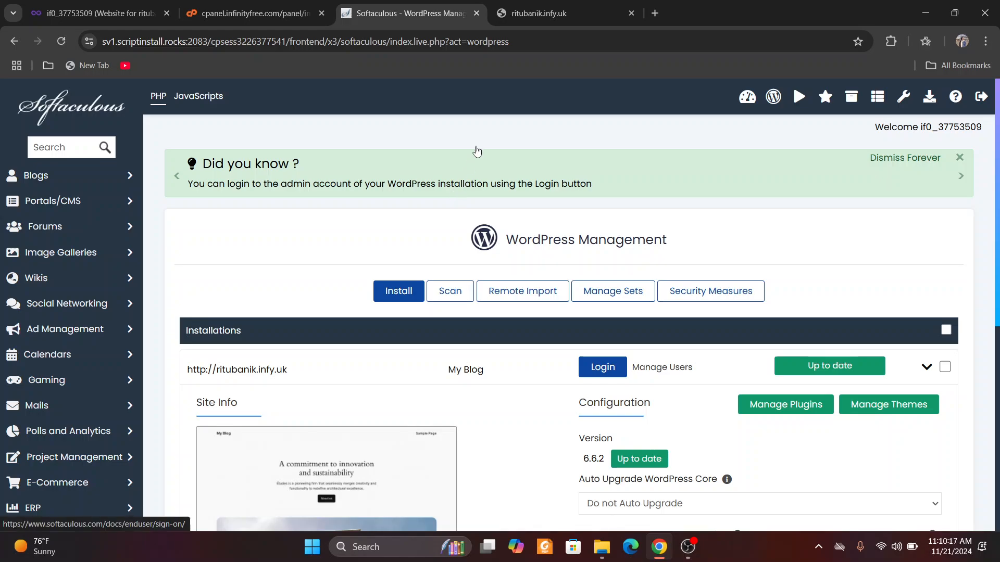
click(544, 18)
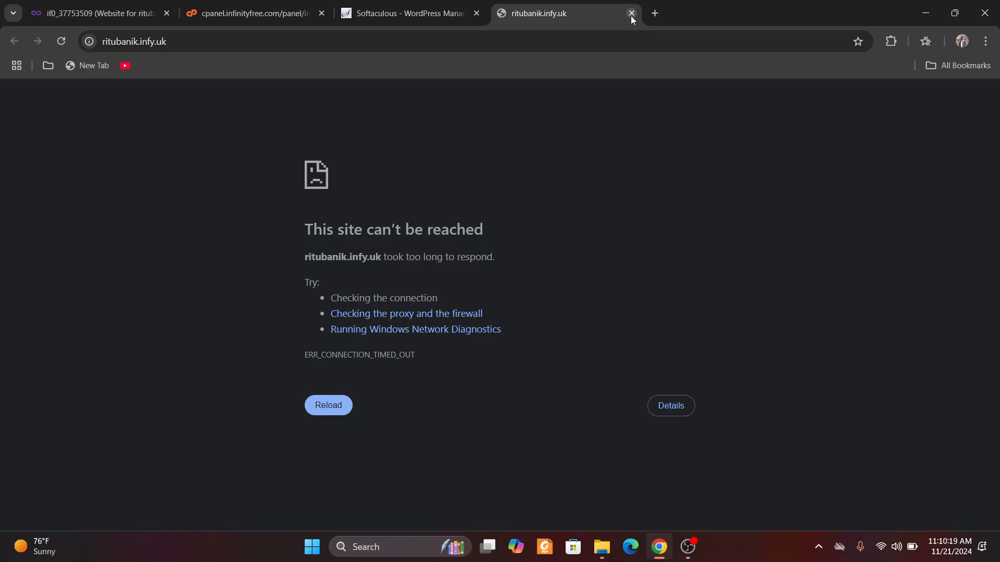
click(411, 13)
Go from the InfinityFree dashboard to Free SSL Certificates and confirm no certificates exist yet.
click(151, 4)
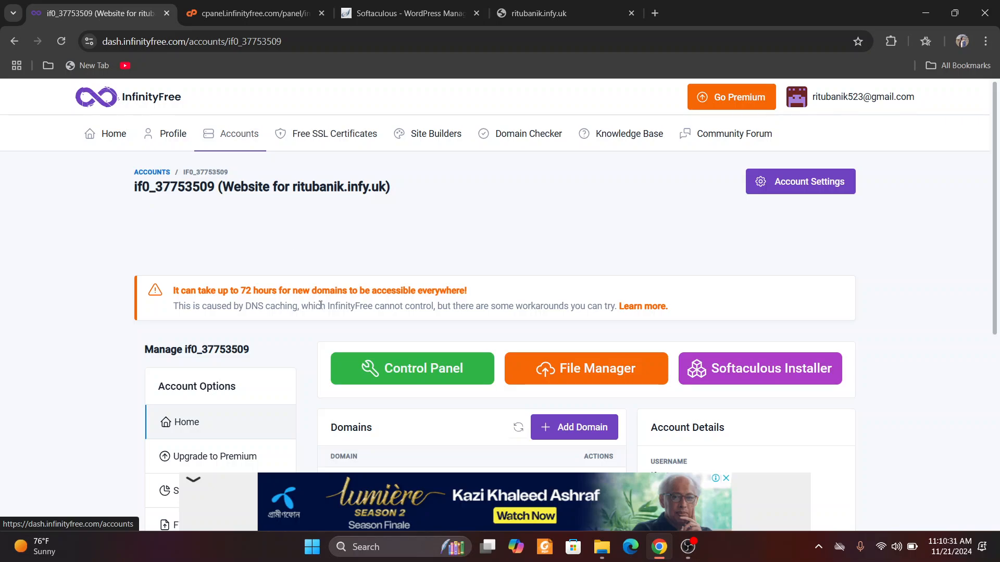
scroll(352, 310, down, 5)
scroll(352, 310, up, 6)
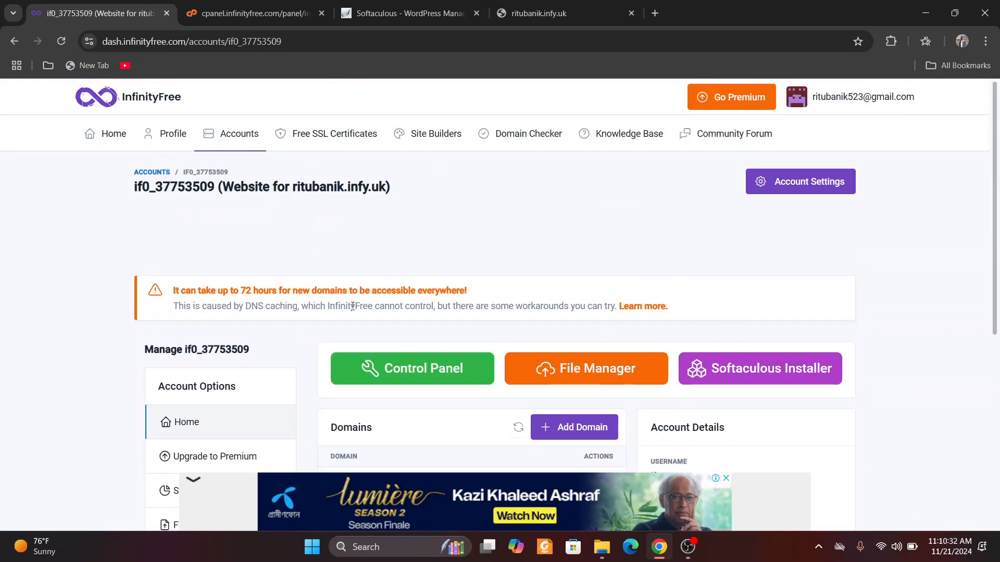
click(335, 137)
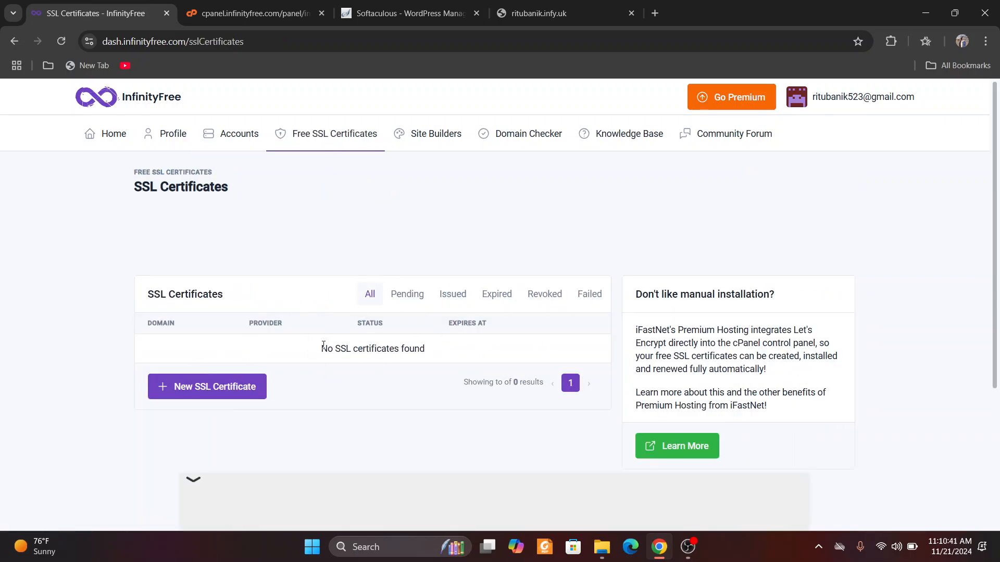
drag(321, 348, 431, 355)
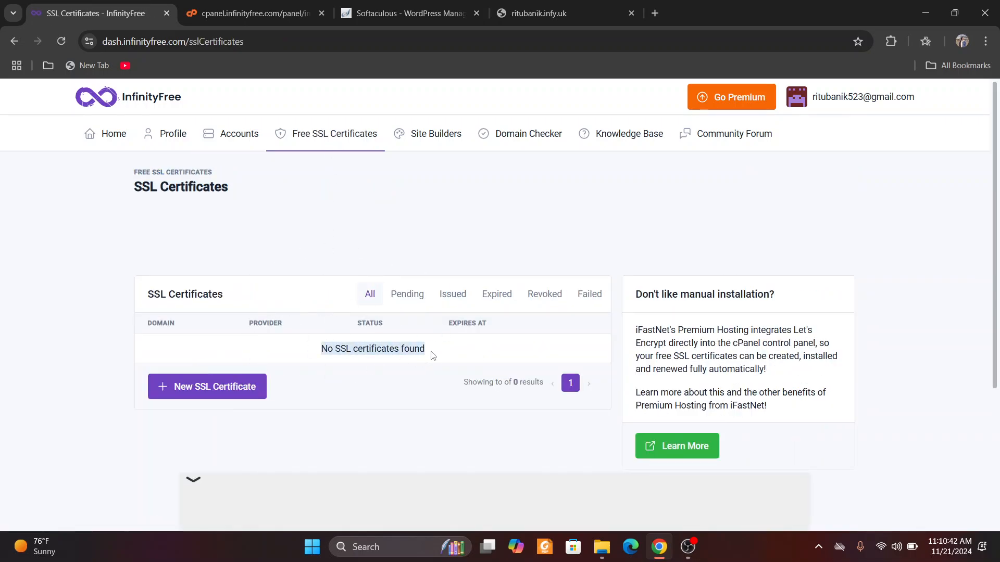
click(245, 387)
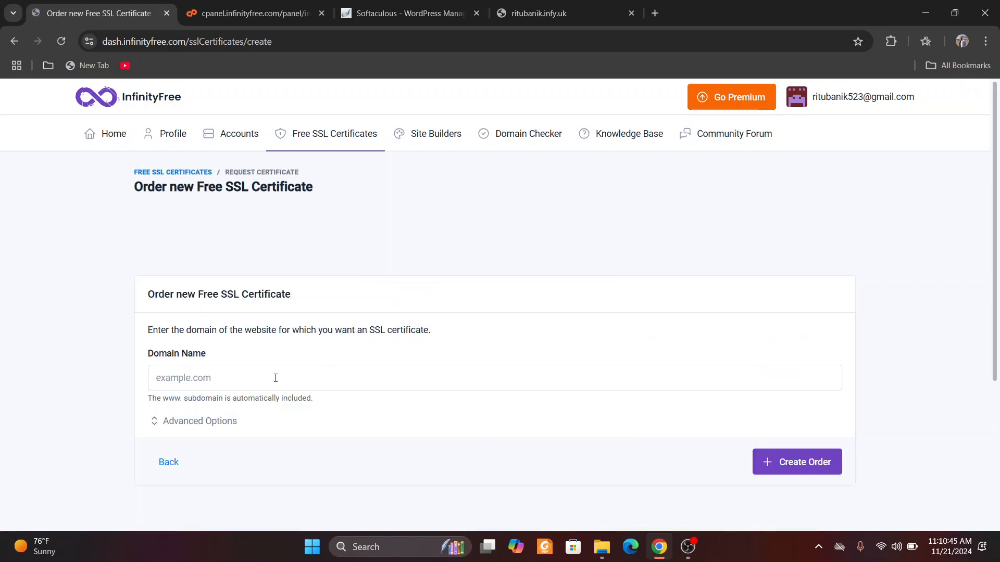
click(267, 386)
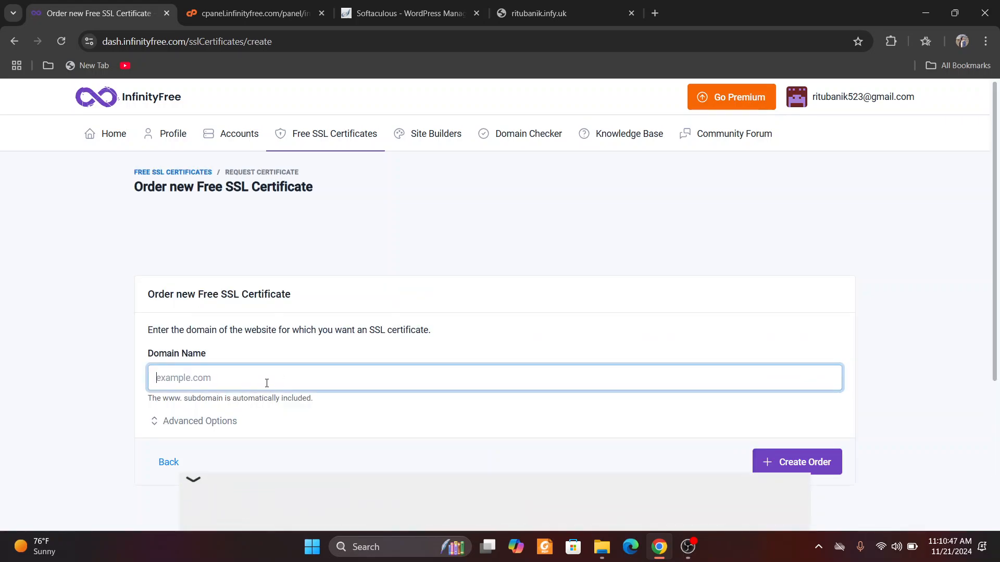
text(http://ritubanik.infy.uk)
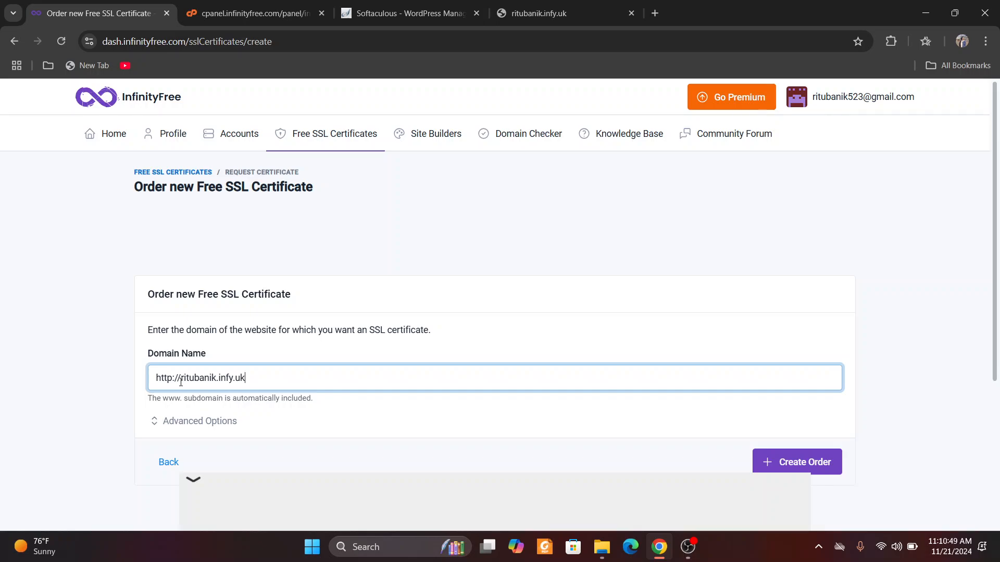
drag(183, 383, 147, 378)
key(BackSpace)
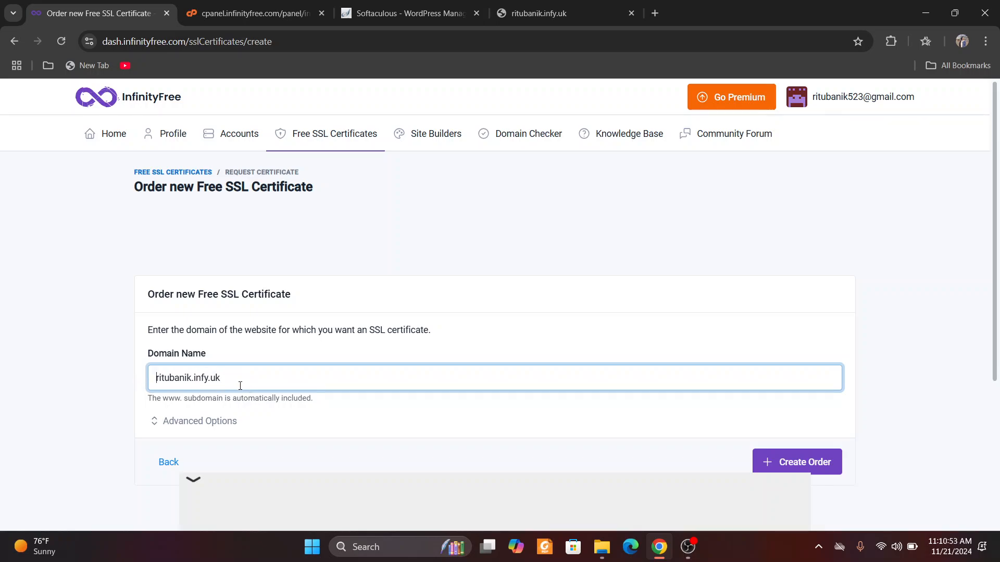
click(495, 325)
scroll(501, 321, down, 3)
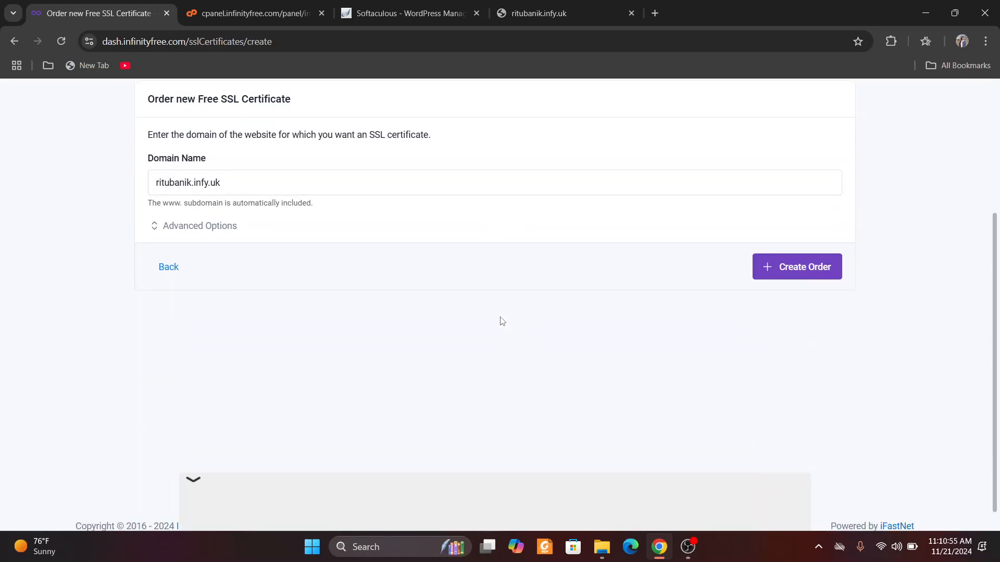
Submit the SSL certificate order for ritubanik.infy.uk and review the Verify domain page.
click(768, 268)
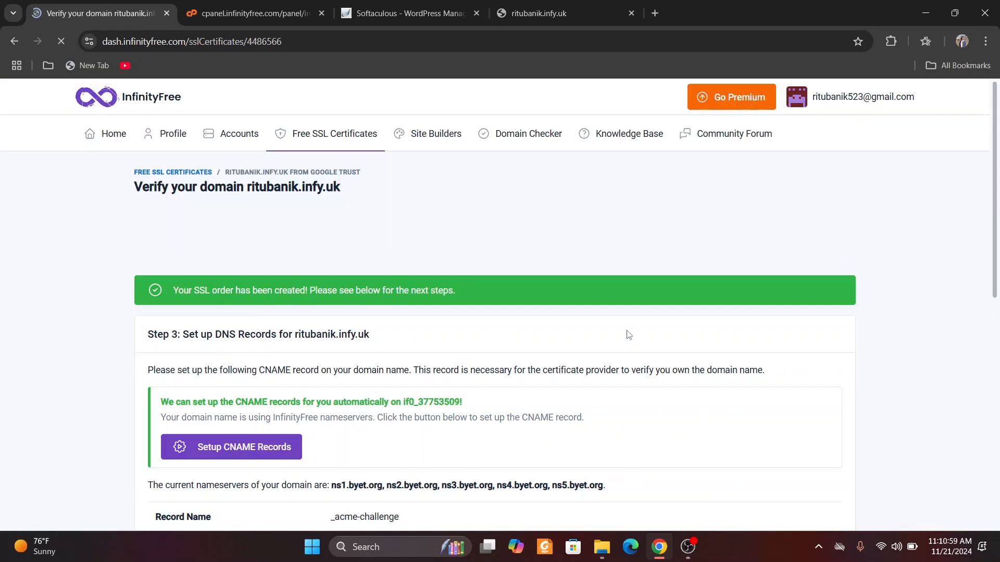
scroll(323, 269, down, 1)
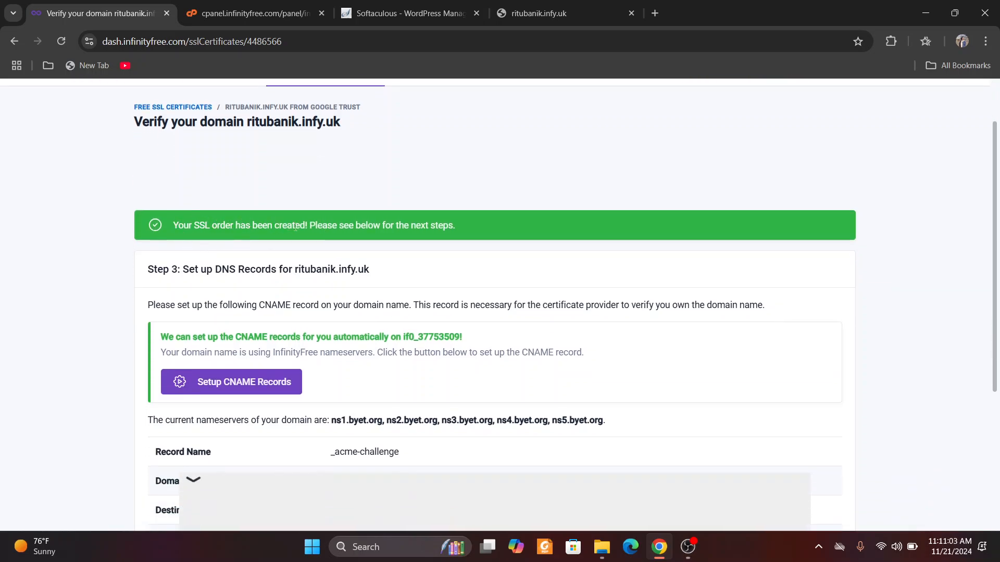
scroll(326, 232, down, 1)
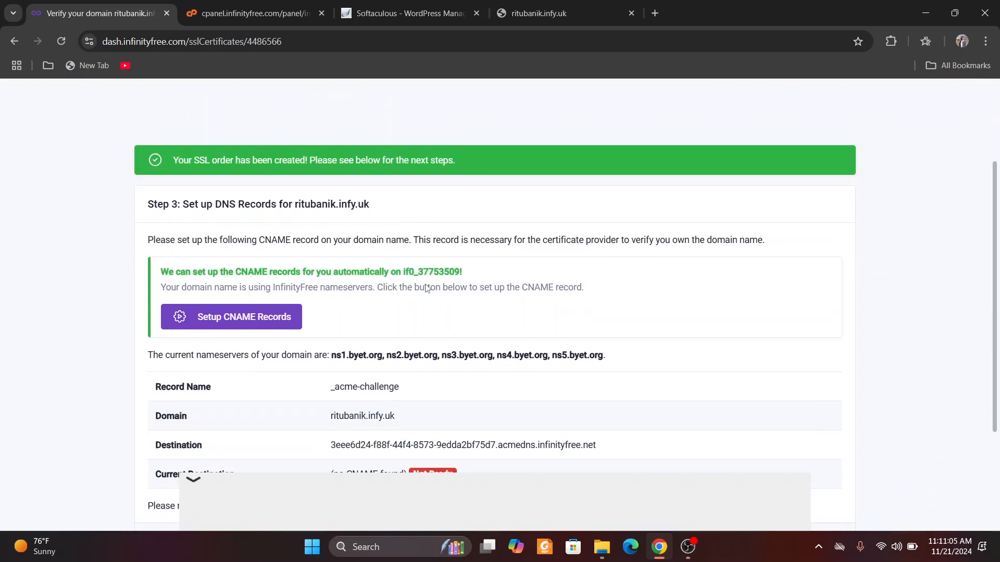
scroll(379, 255, down, 2)
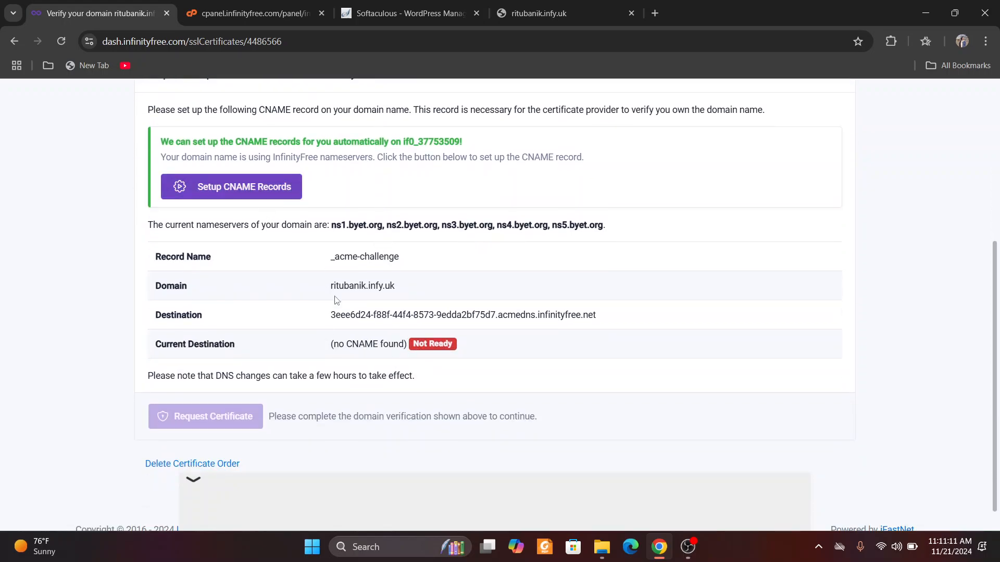
Set up the verification CNAME records automatically, then check the timing-out ritubanik.infy.uk tab.
click(259, 198)
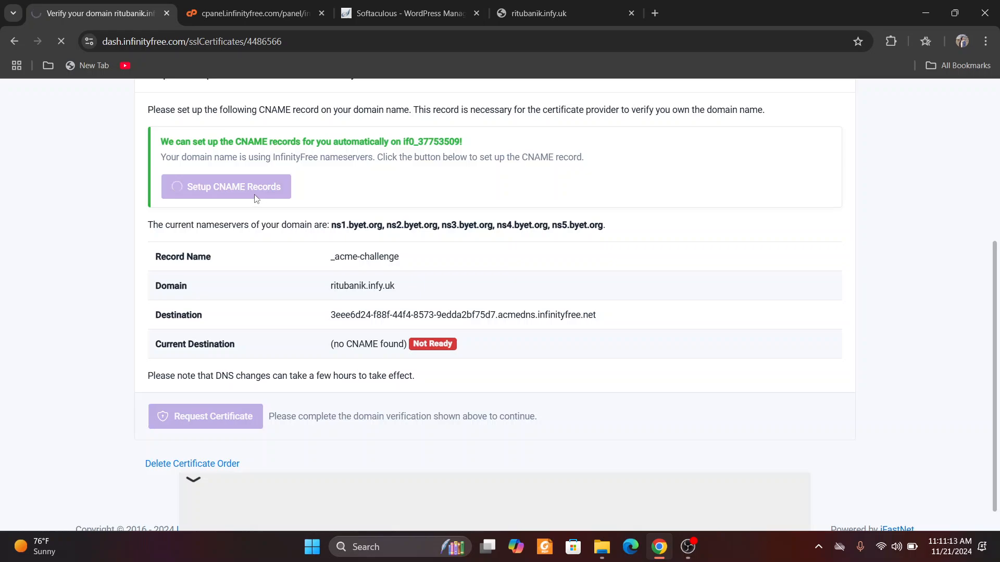
scroll(425, 313, down, 5)
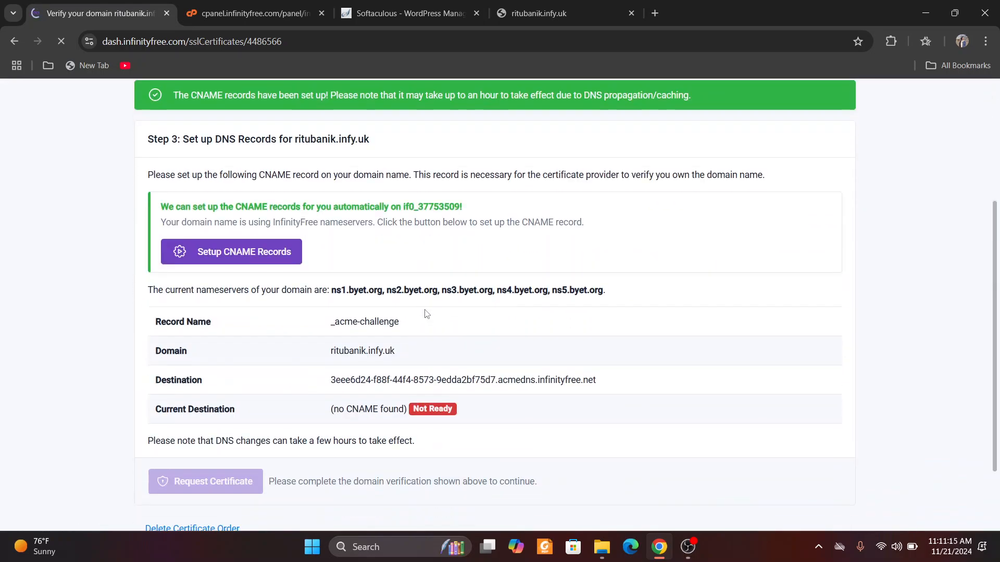
scroll(390, 329, up, 1)
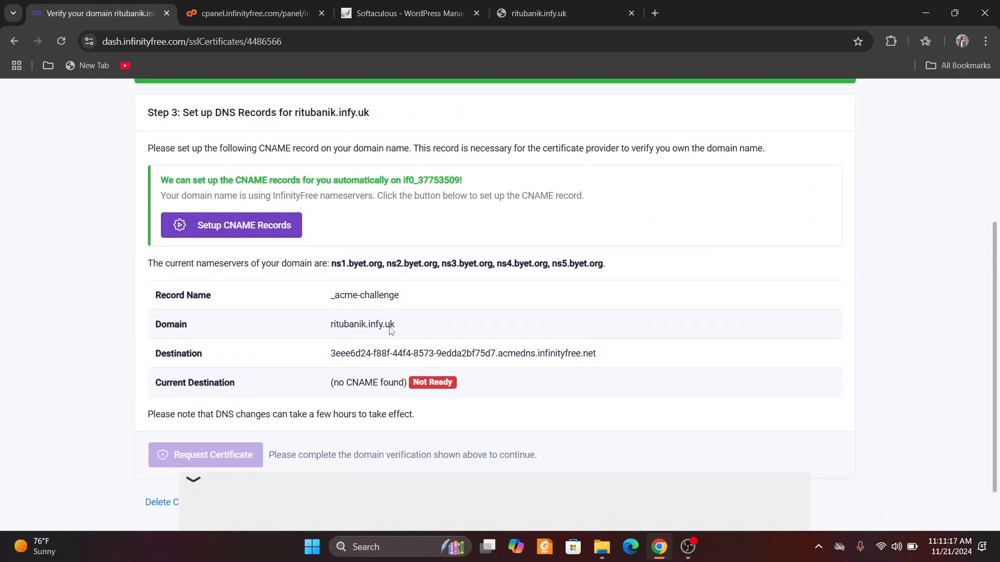
scroll(407, 350, up, 1)
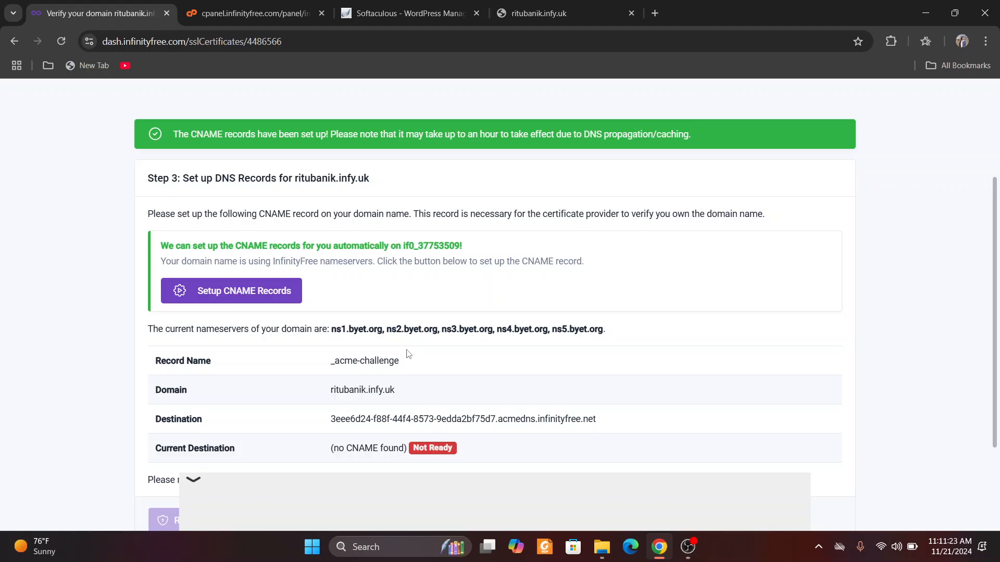
scroll(408, 354, down, 2)
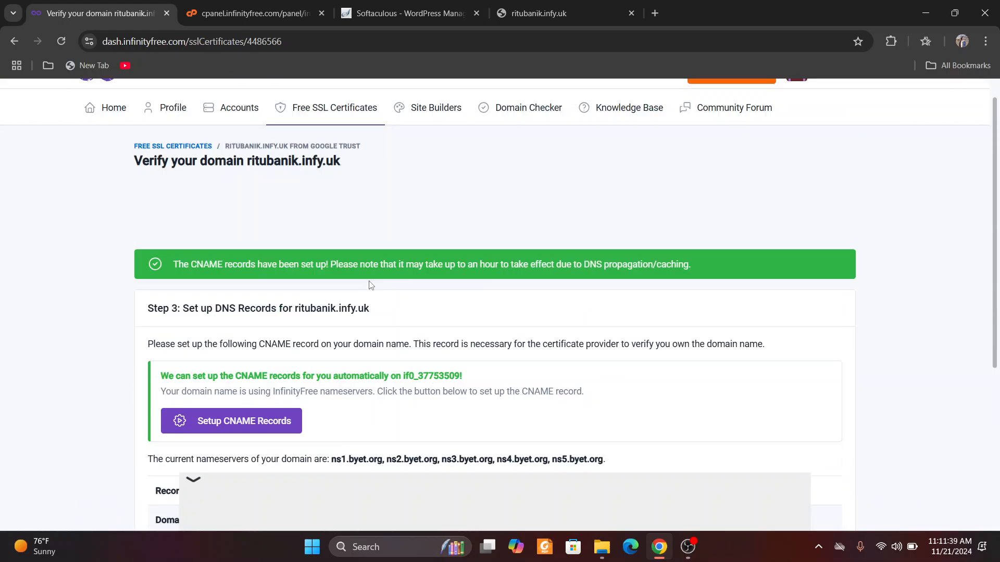
click(255, 413)
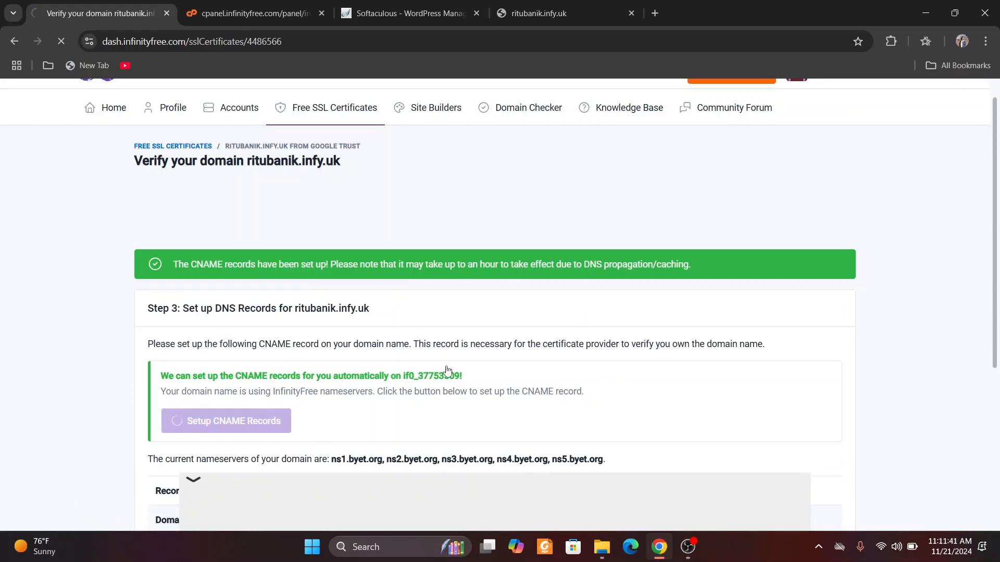
scroll(447, 363, down, 1)
scroll(446, 363, down, 2)
scroll(446, 363, down, 5)
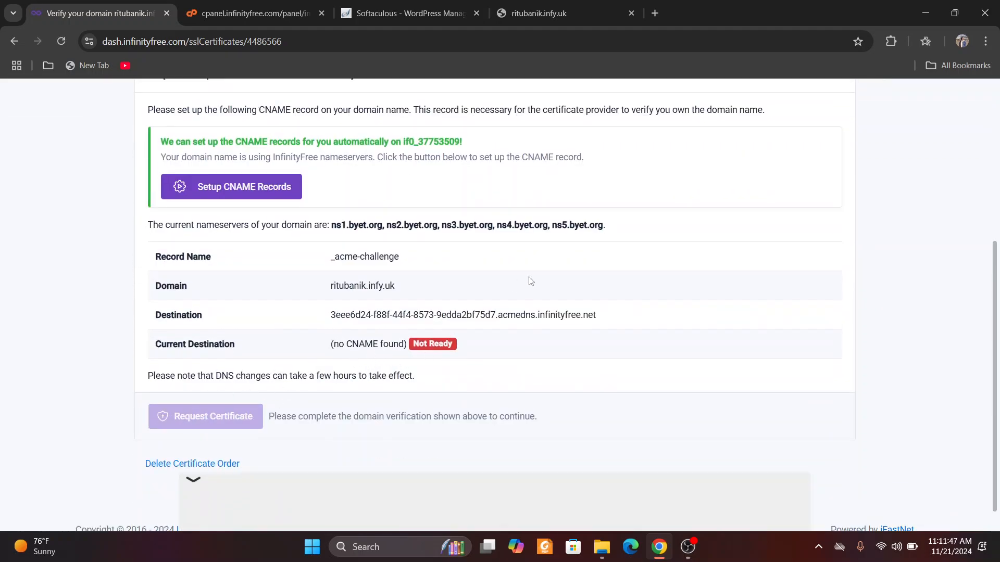
scroll(537, 273, up, 5)
click(549, 11)
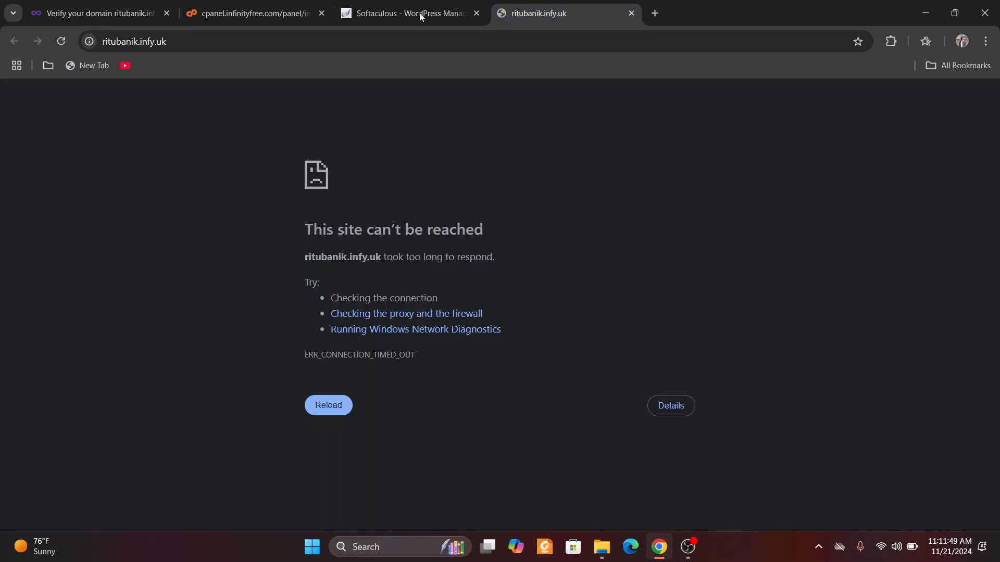
Retry loading ritubanik.infy.uk in Chrome.
click(341, 42)
key(Return)
click(342, 43)
key(ctrl+c)
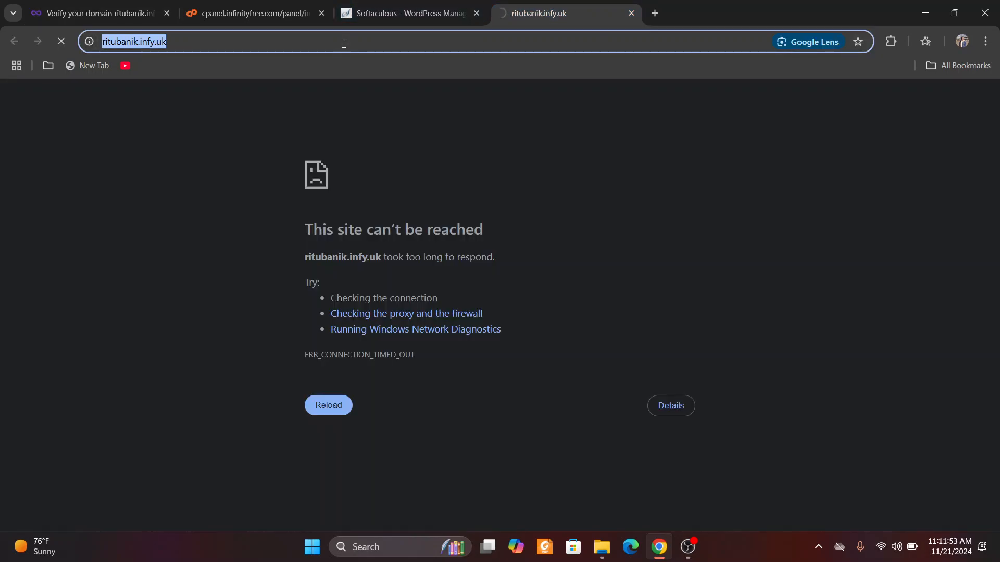
Load ritubanik.infy.uk in Microsoft Edge, showing the My Blog homepage.
click(630, 547)
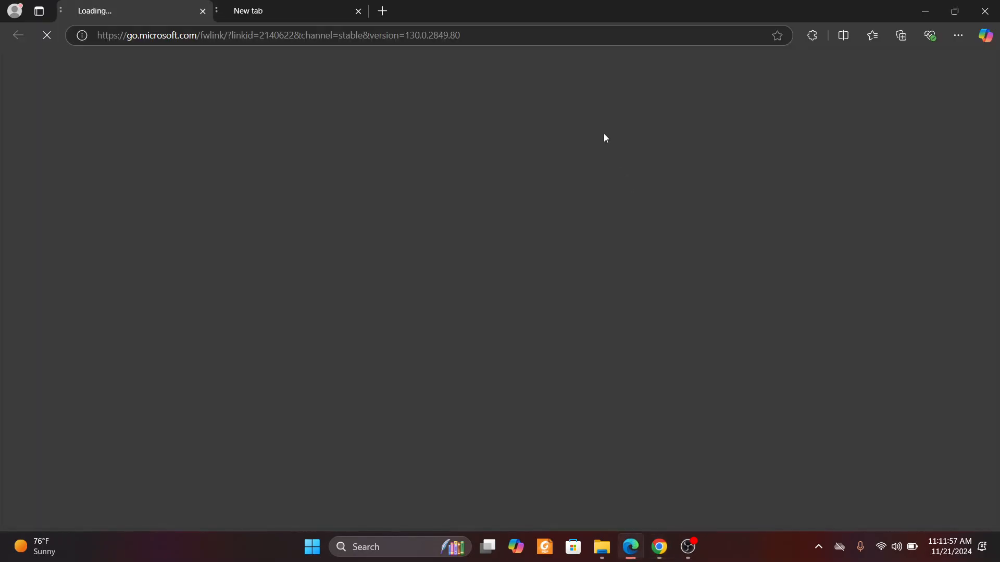
click(389, 13)
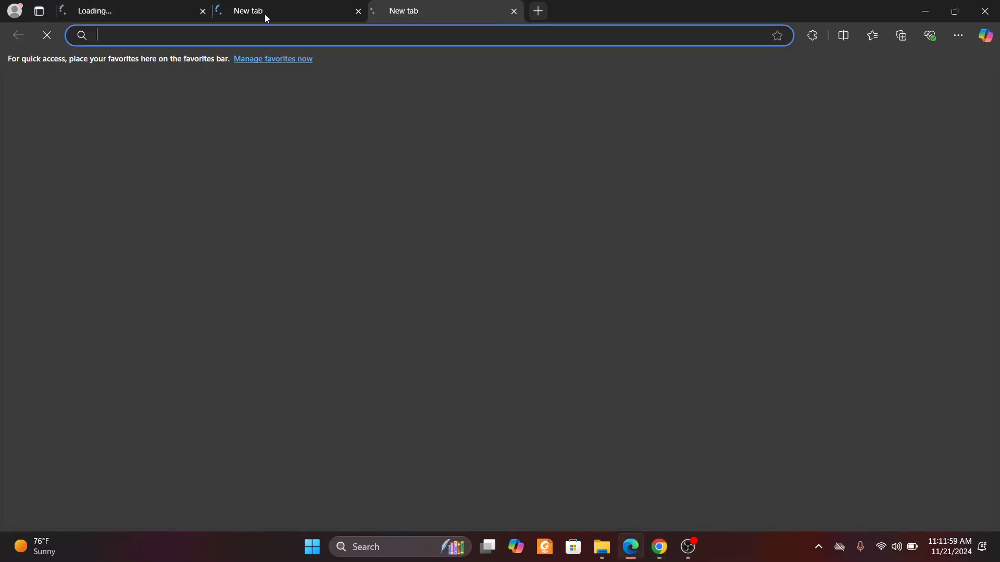
click(203, 15)
click(203, 15)
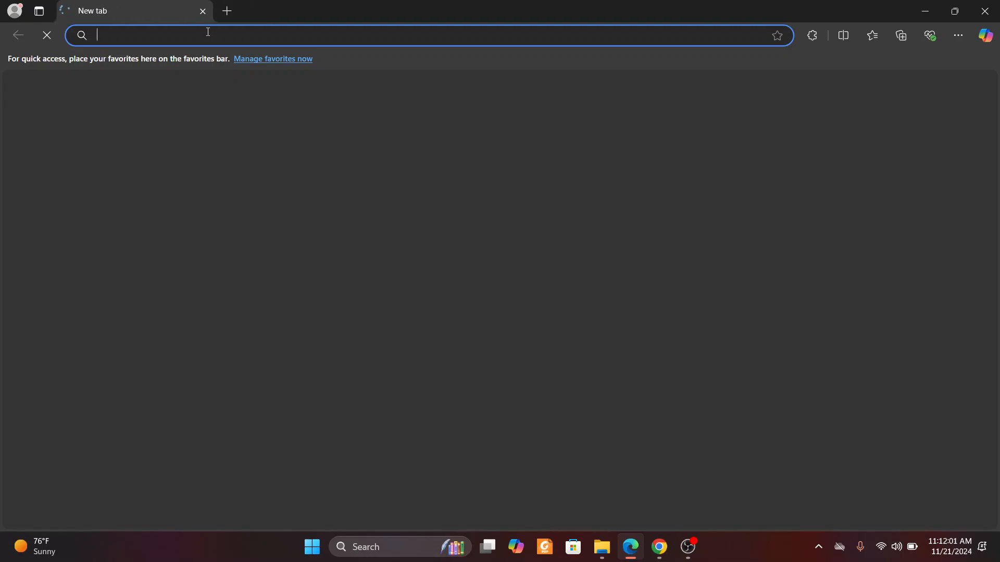
key(ctrl+v)
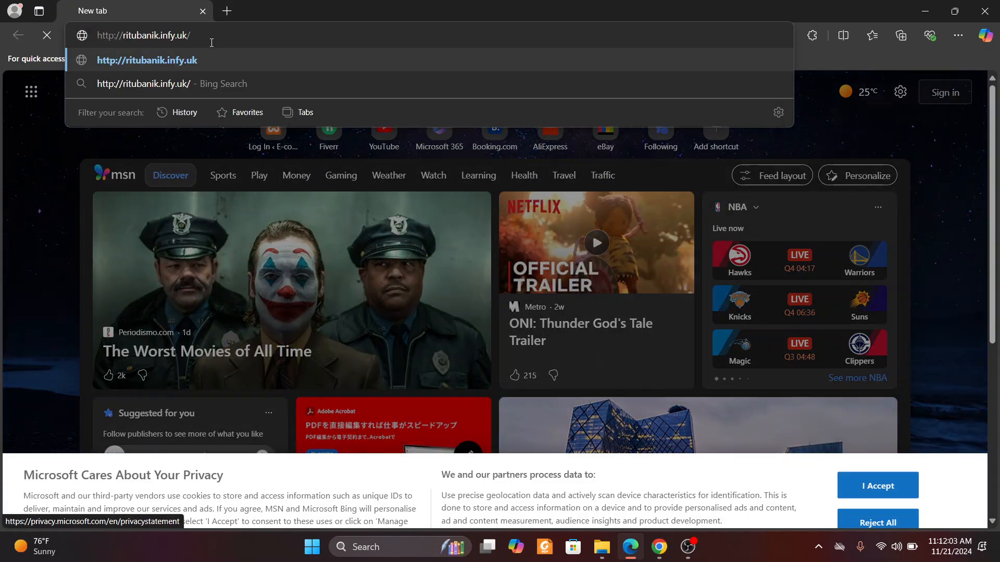
key(Return)
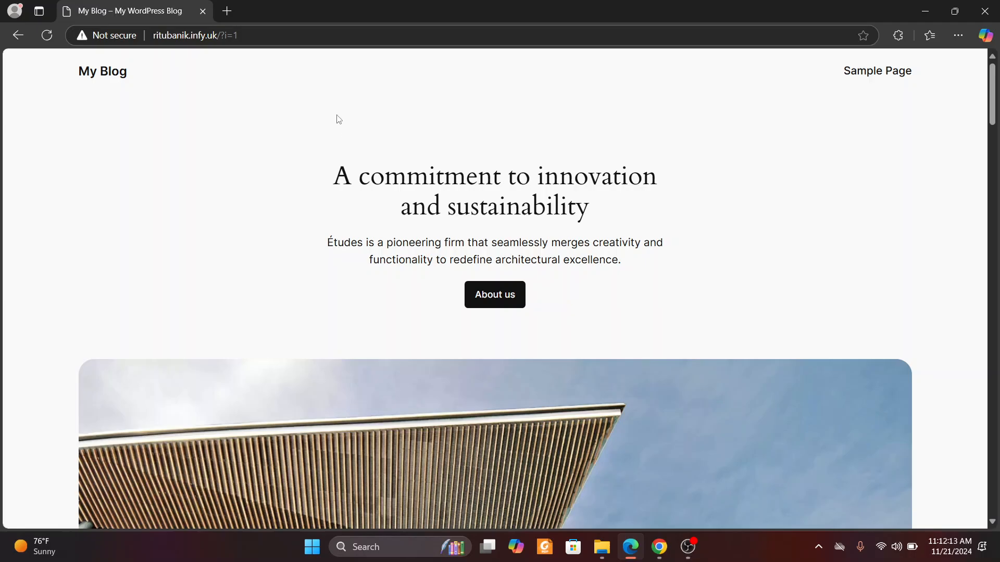
click(294, 33)
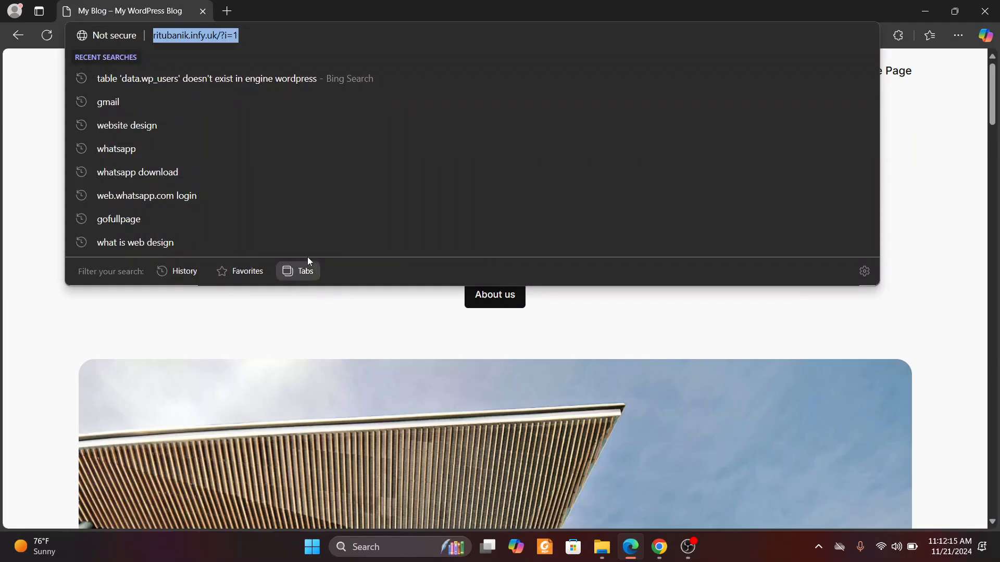
click(57, 264)
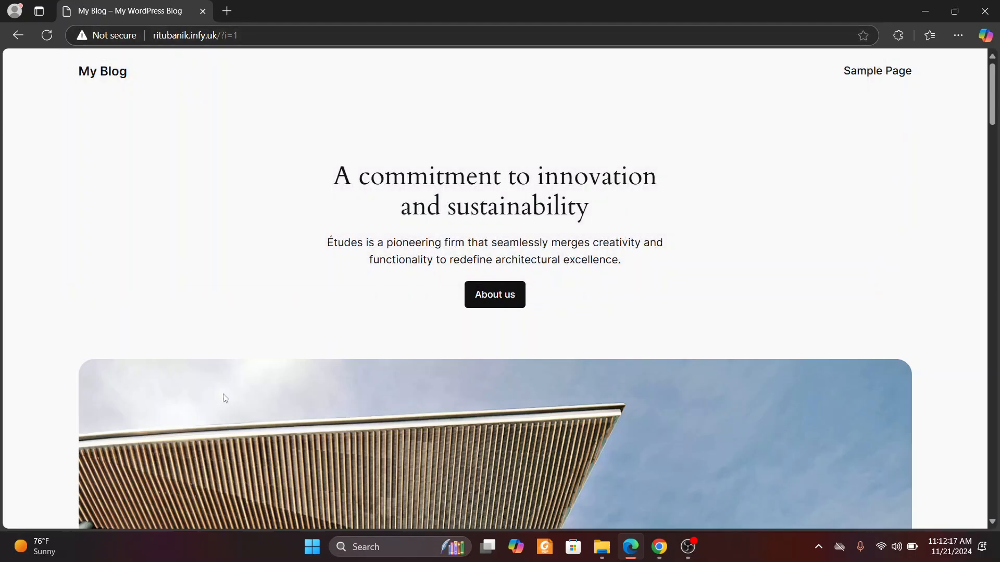
scroll(430, 315, down, 10)
scroll(431, 315, up, 10)
click(228, 11)
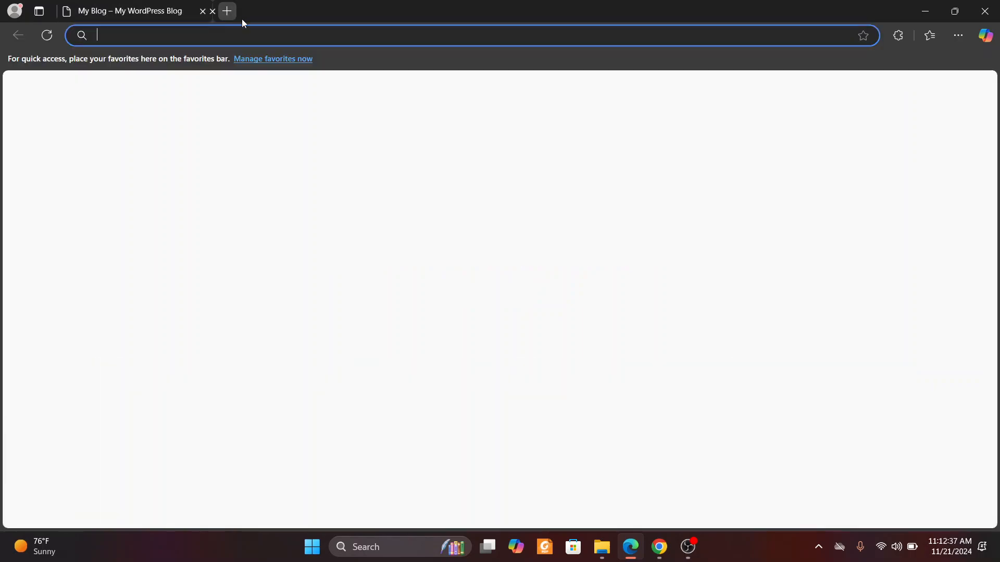
text(http://ritubanik.infy.uk/)
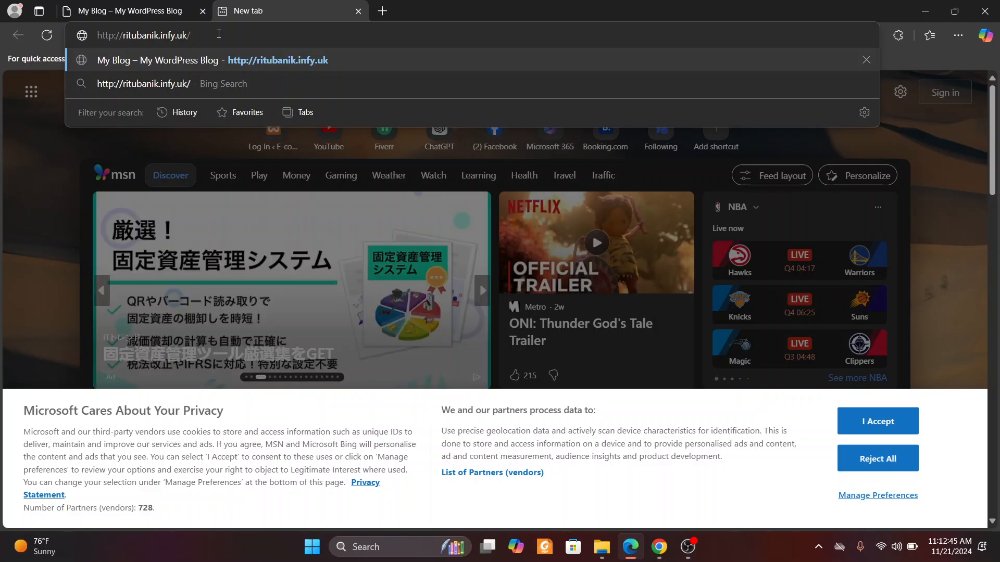
text(wp)
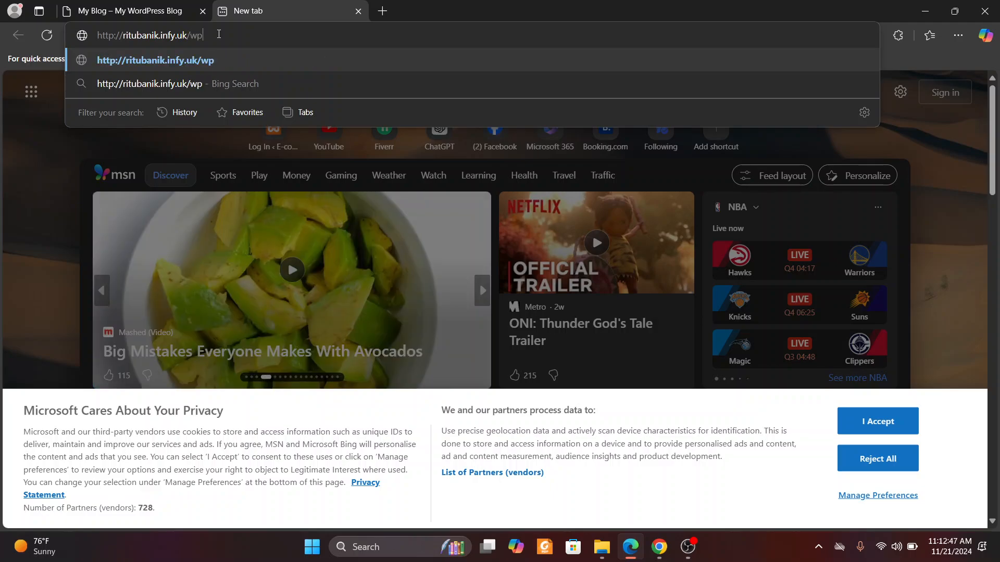
text(-admin)
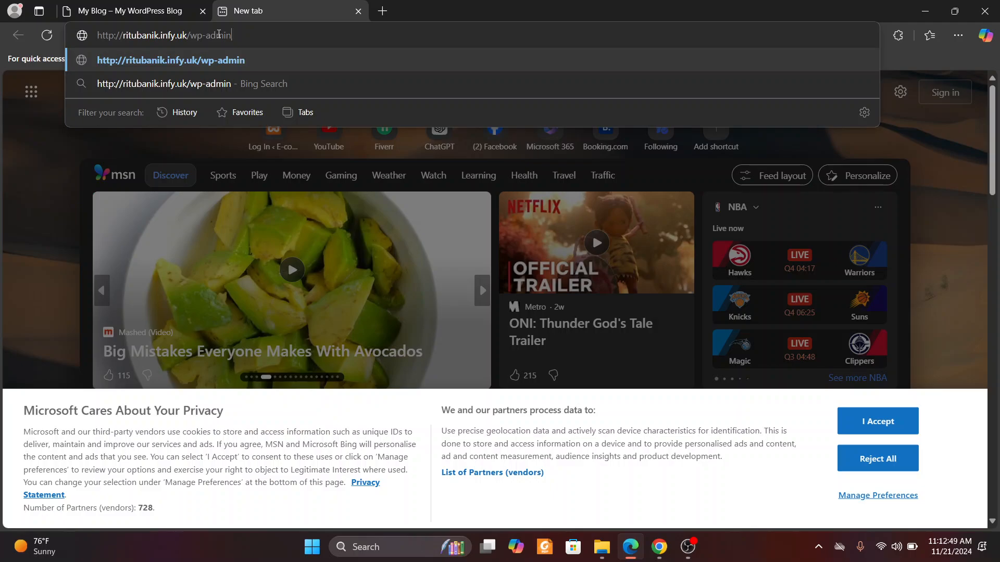
key(Return)
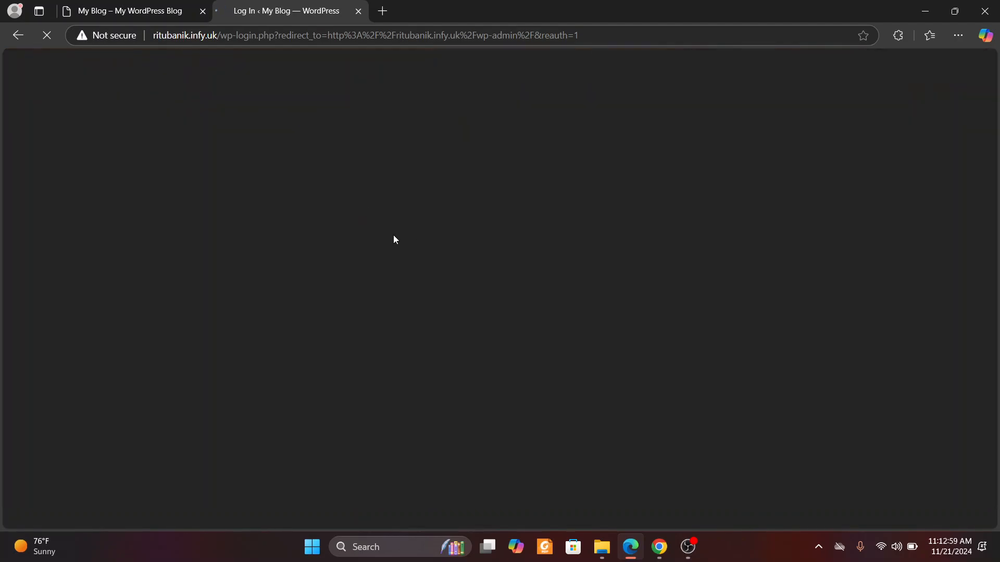
Wait for the WordPress login page to finish loading, then switch back to Chrome.
click(165, 9)
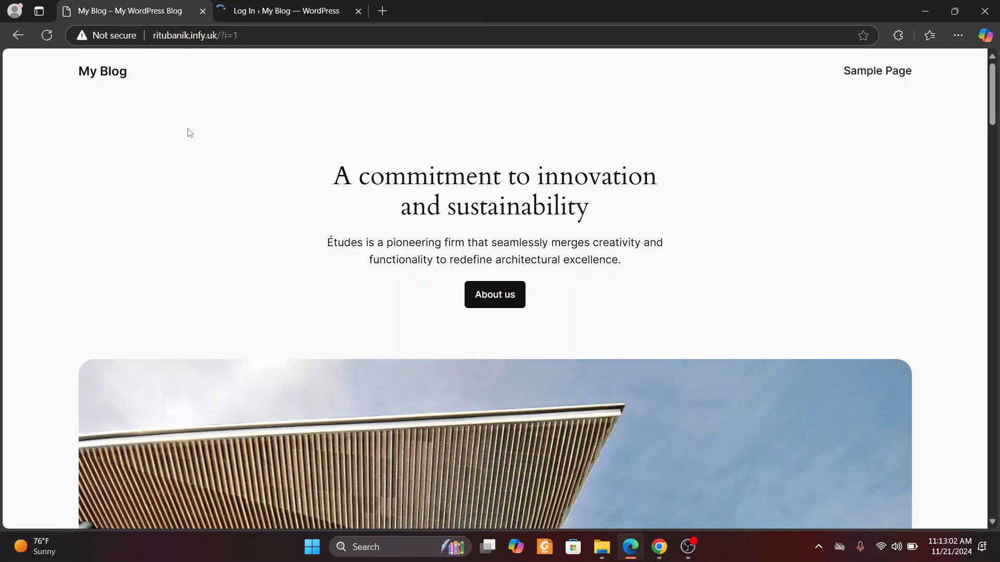
click(287, 13)
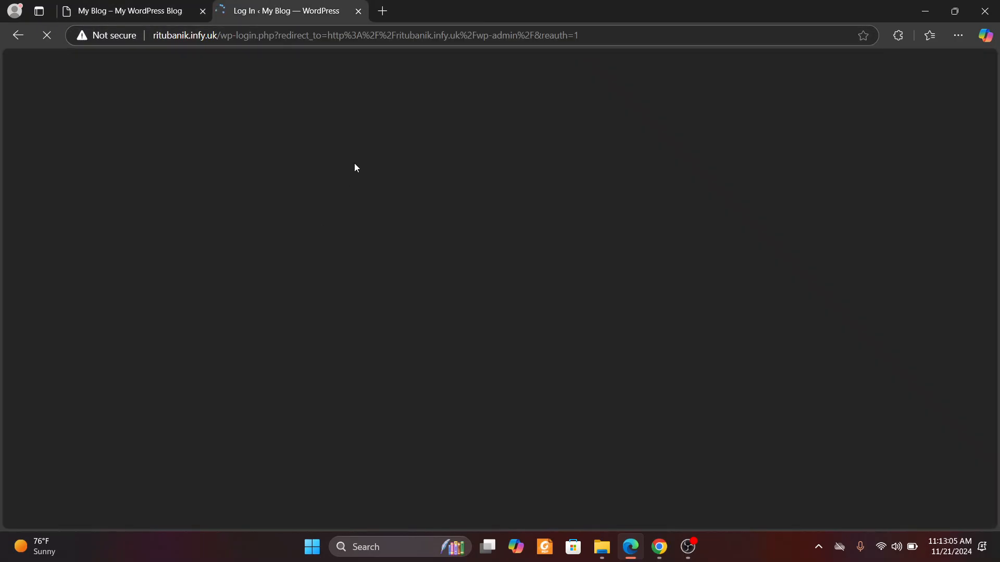
click(145, 6)
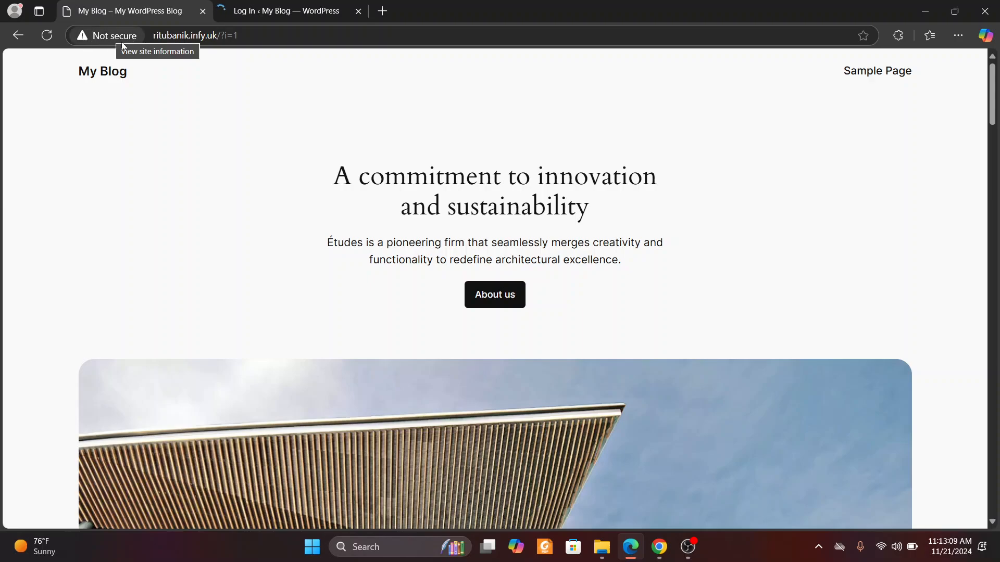
click(279, 7)
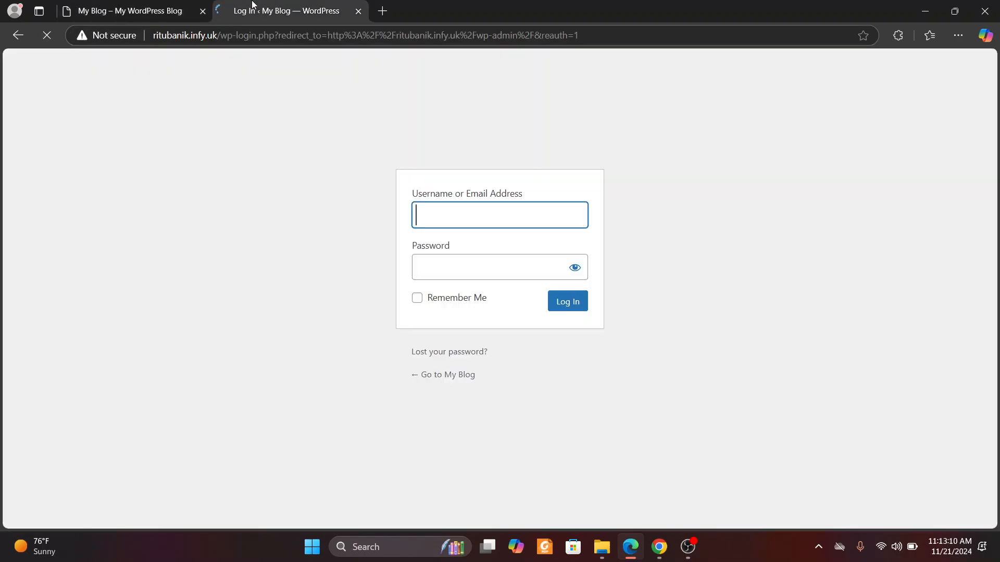
click(161, 5)
click(298, 7)
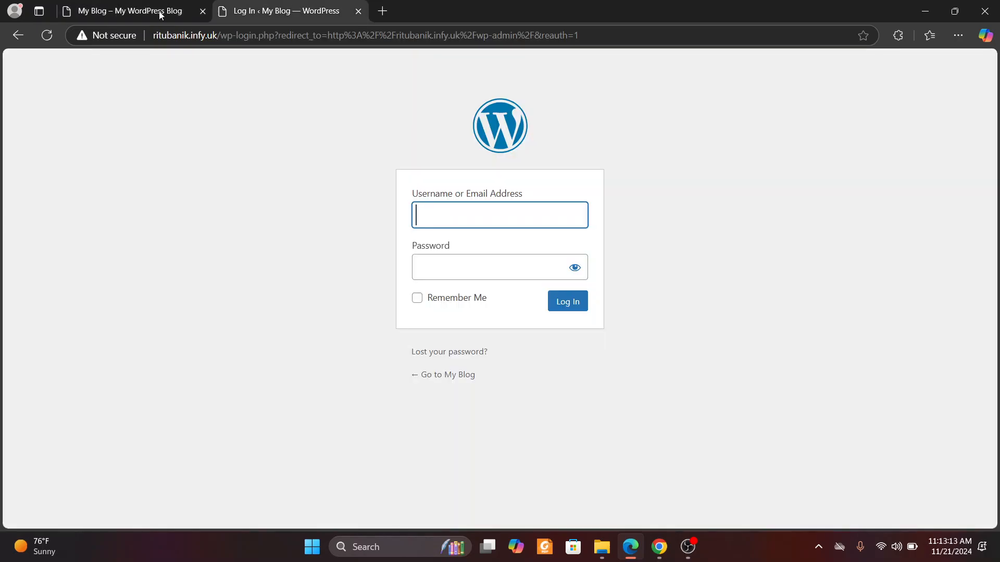
click(660, 547)
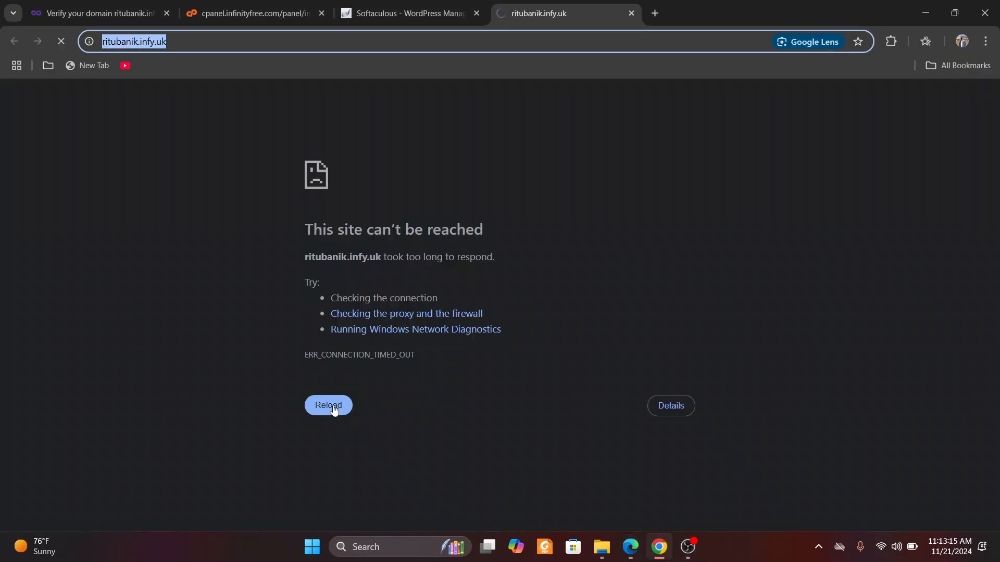
Close the unreachable site tab, rerun the automatic CNAME setup, and return to Edge's homepage.
click(99, 13)
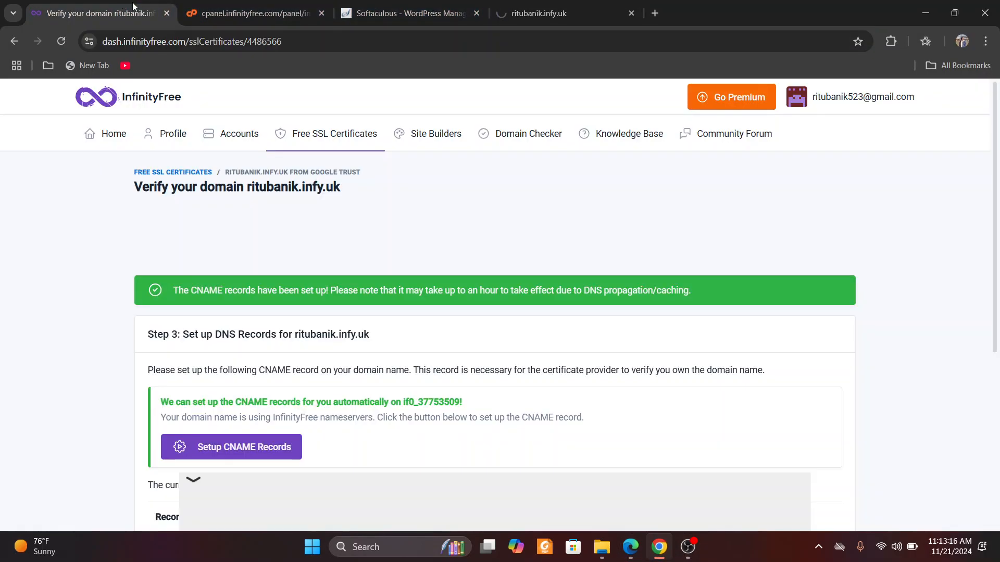
click(631, 14)
scroll(337, 324, down, 5)
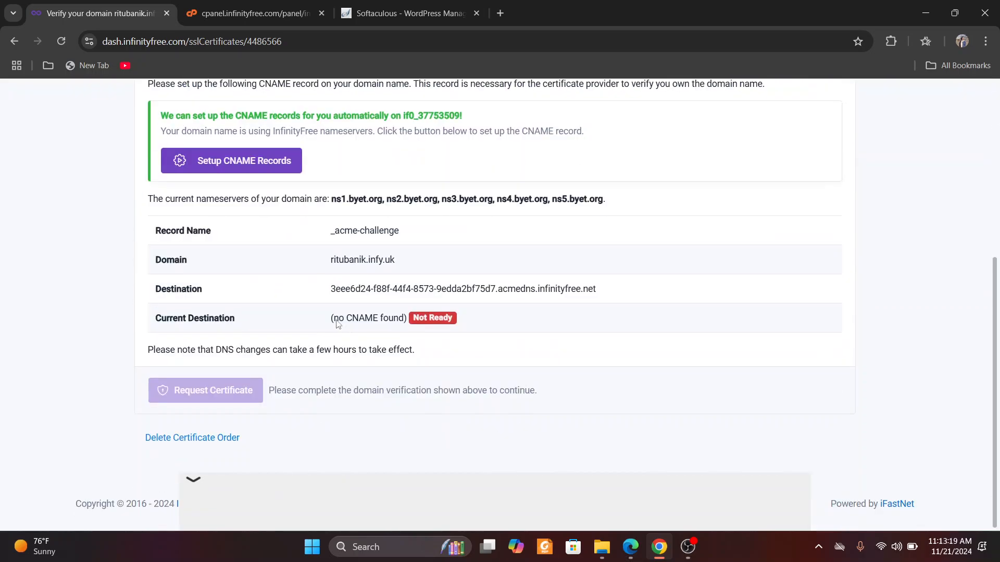
click(235, 162)
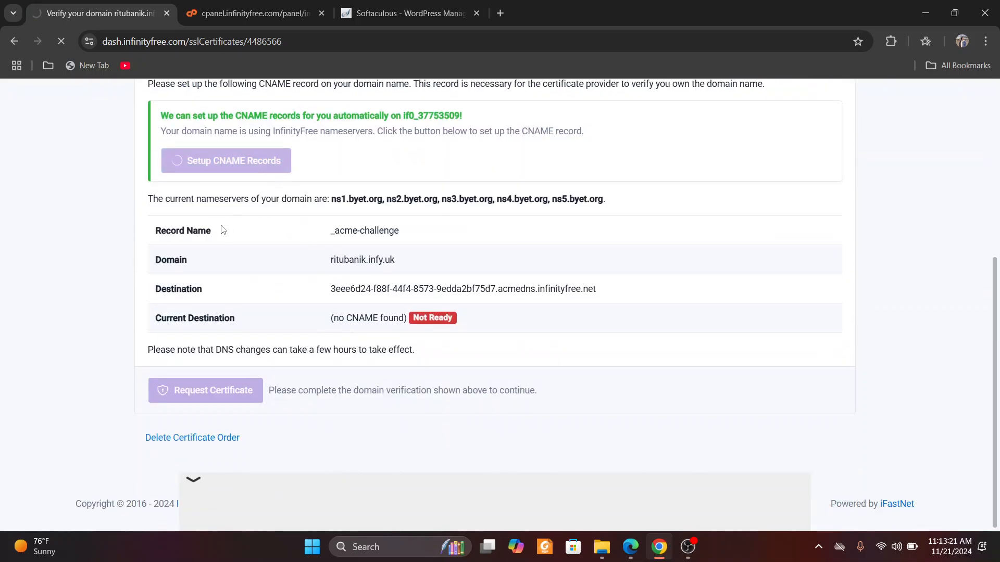
scroll(371, 324, down, 5)
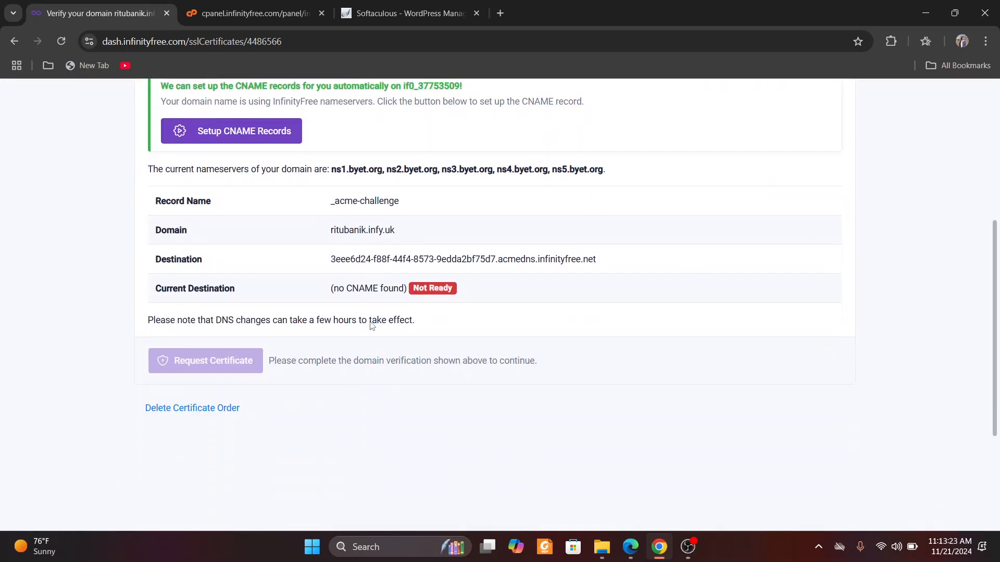
click(630, 546)
click(145, 7)
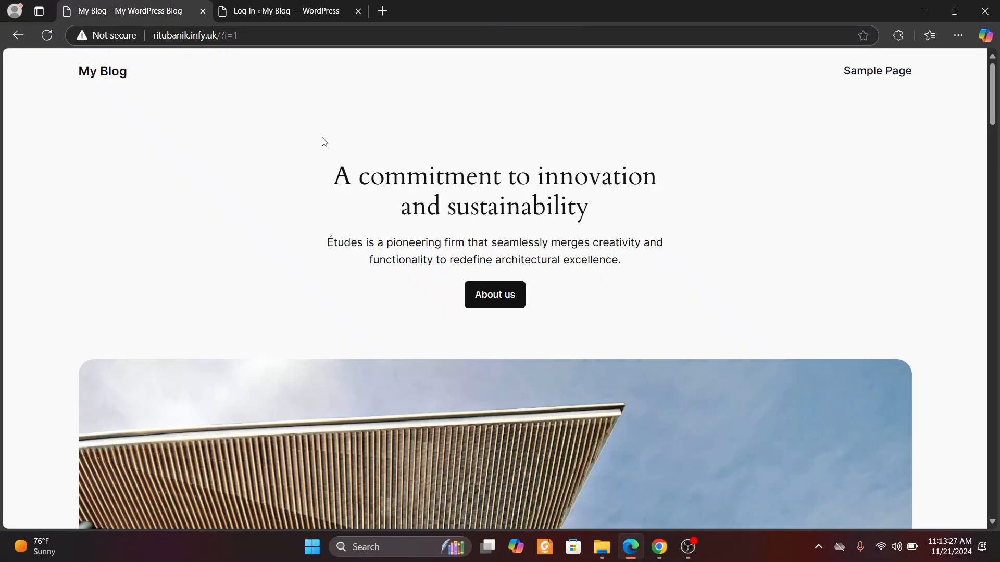
Log in to WordPress admin with the site username and password, keeping the login remembered.
click(285, 10)
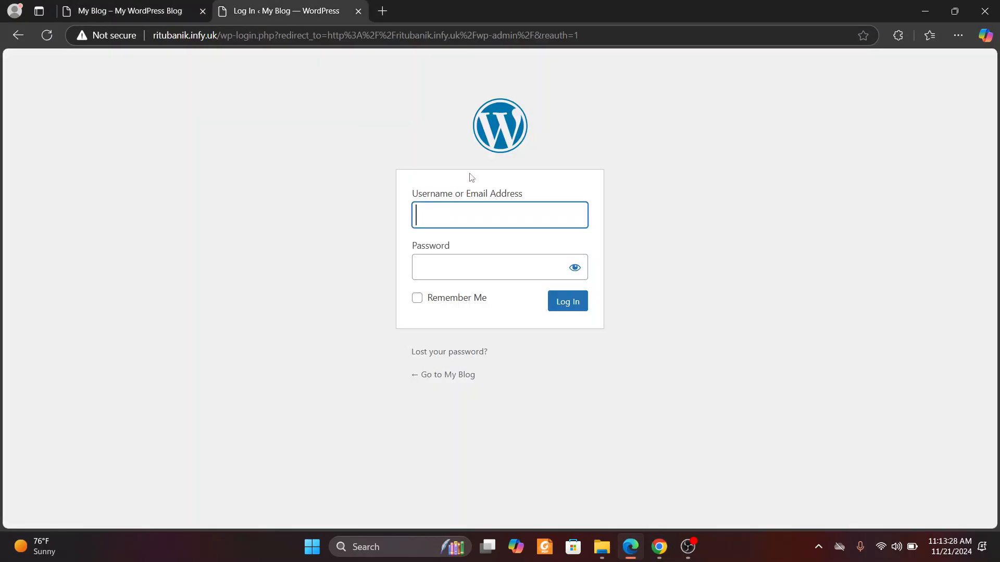
click(459, 217)
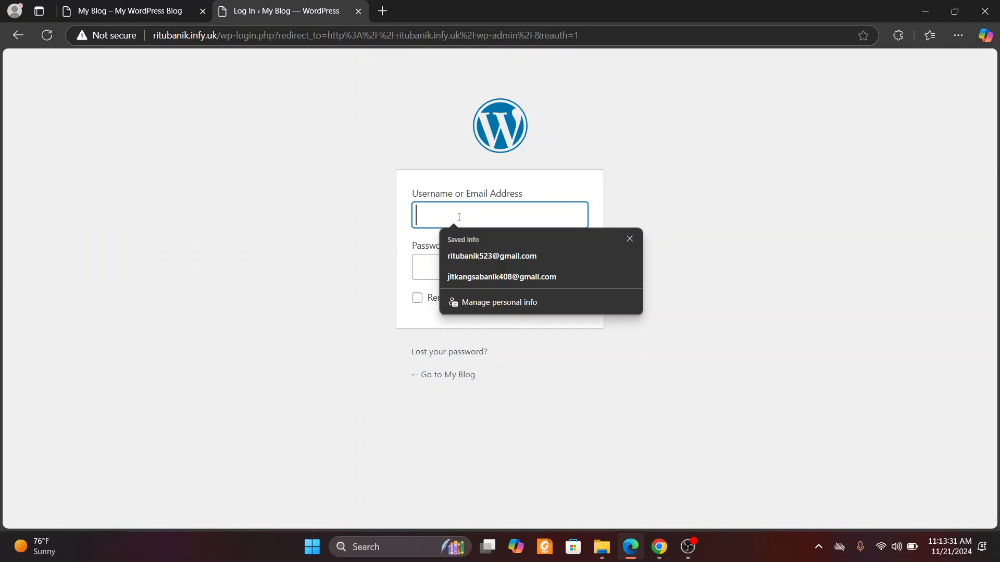
text(ritu)
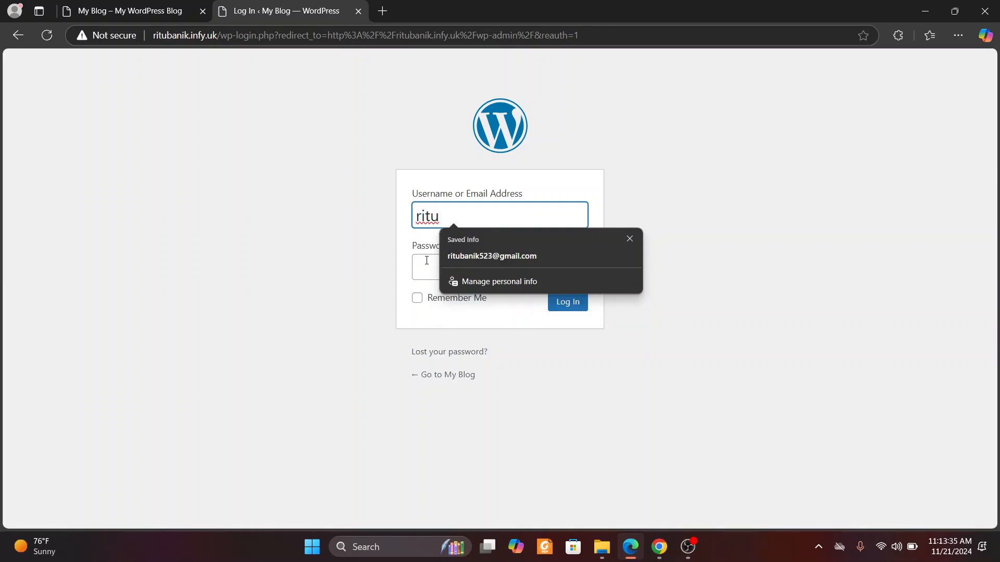
click(426, 260)
text(••••)
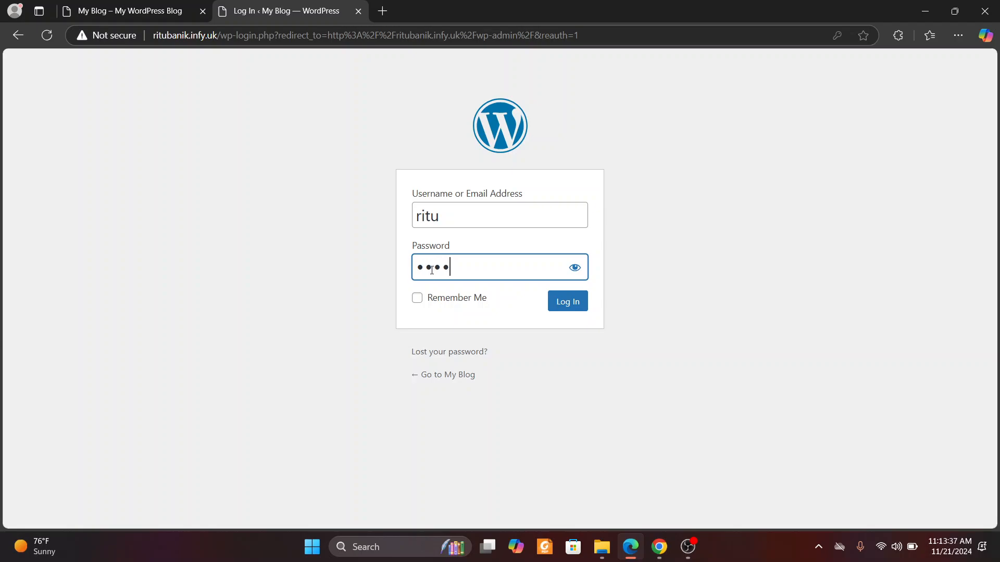
text(•••••)
click(417, 299)
click(567, 308)
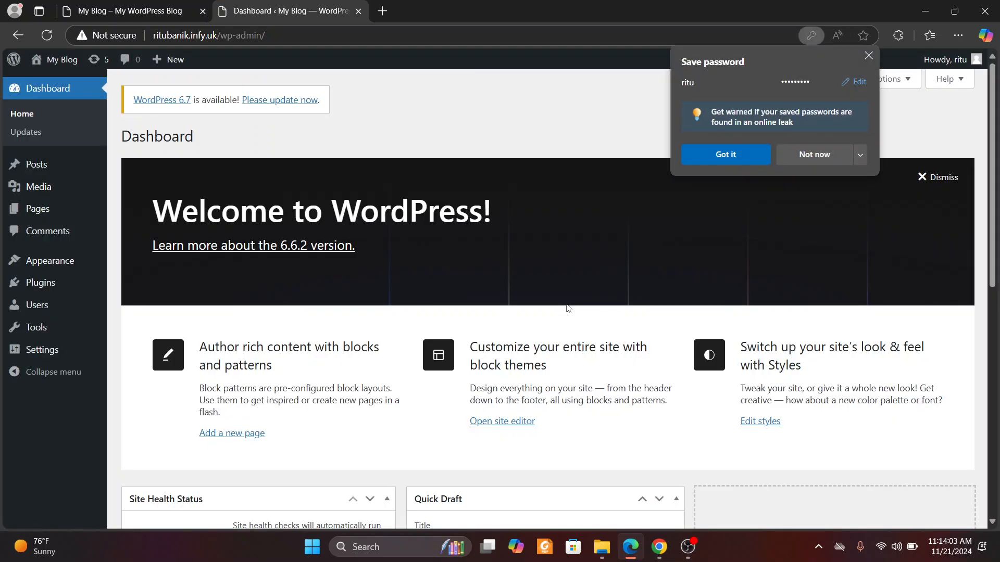
Dismiss Edge's save-password offer and open the admin Pages list.
click(740, 155)
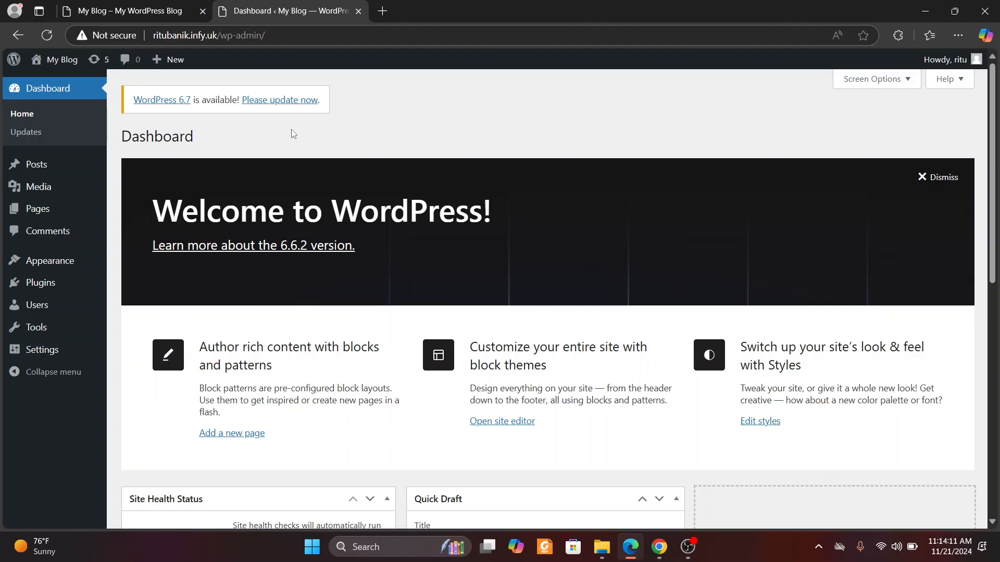
scroll(404, 248, down, 3)
scroll(406, 249, up, 2)
scroll(403, 246, up, 1)
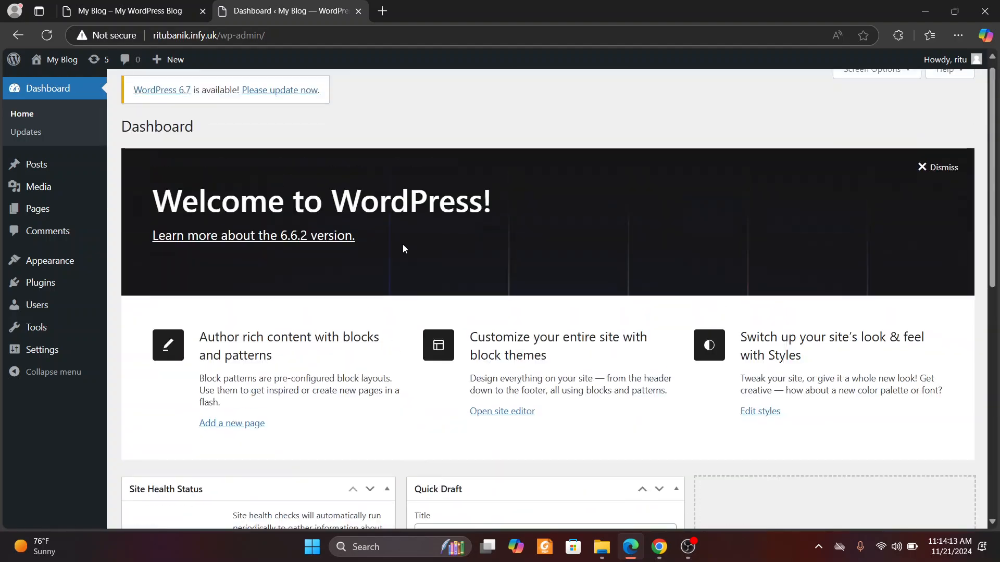
scroll(404, 245, down, 1)
scroll(404, 245, up, 1)
click(160, 7)
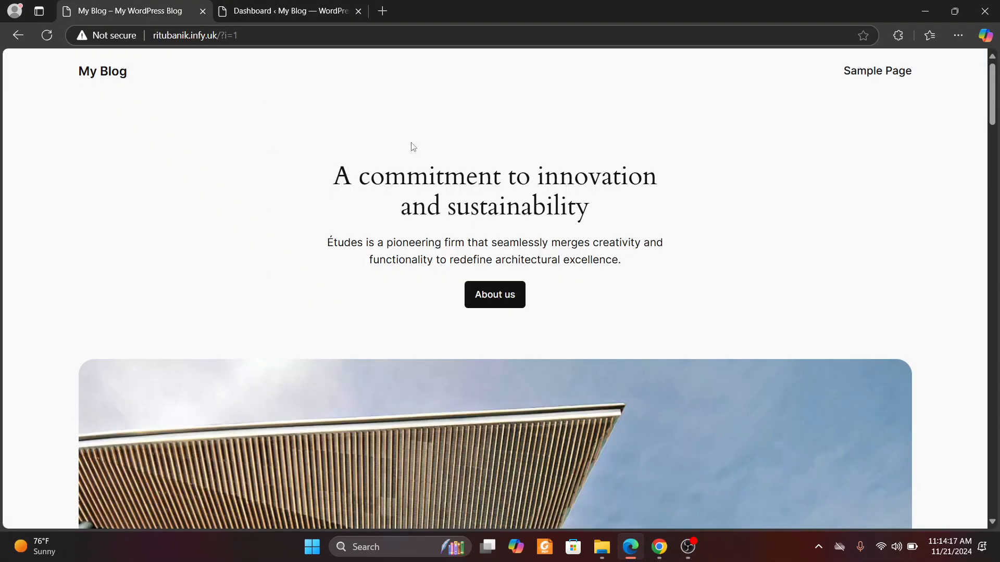
click(286, 10)
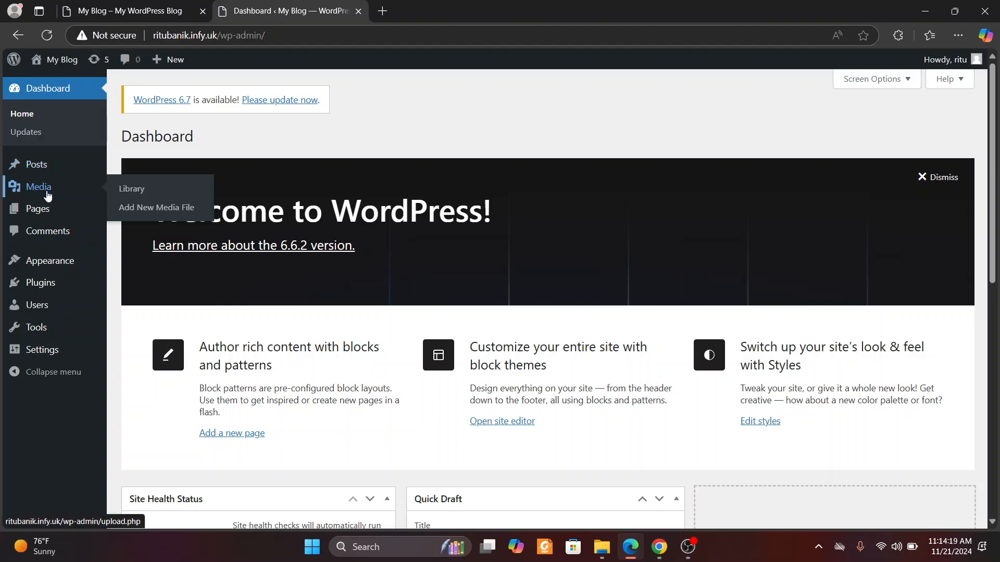
click(77, 210)
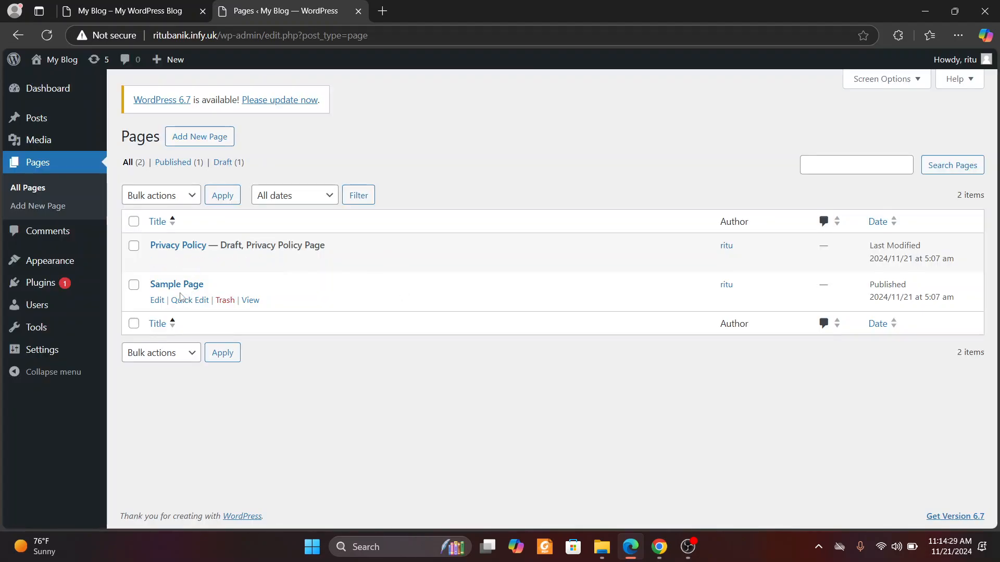
Replace Sample Page's quote text after 'Hi there! I'm a' with the owner's name and save.
click(157, 299)
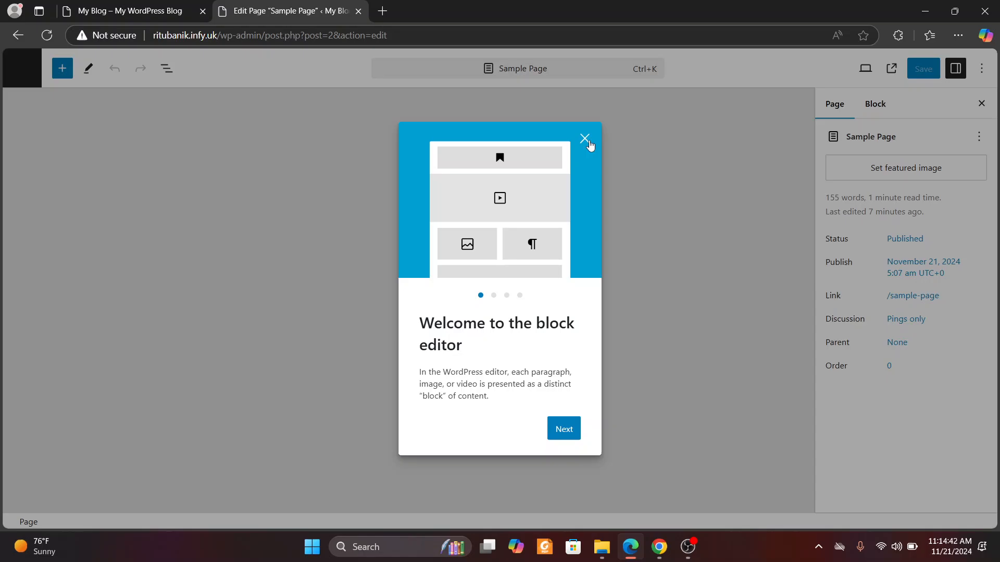
click(585, 139)
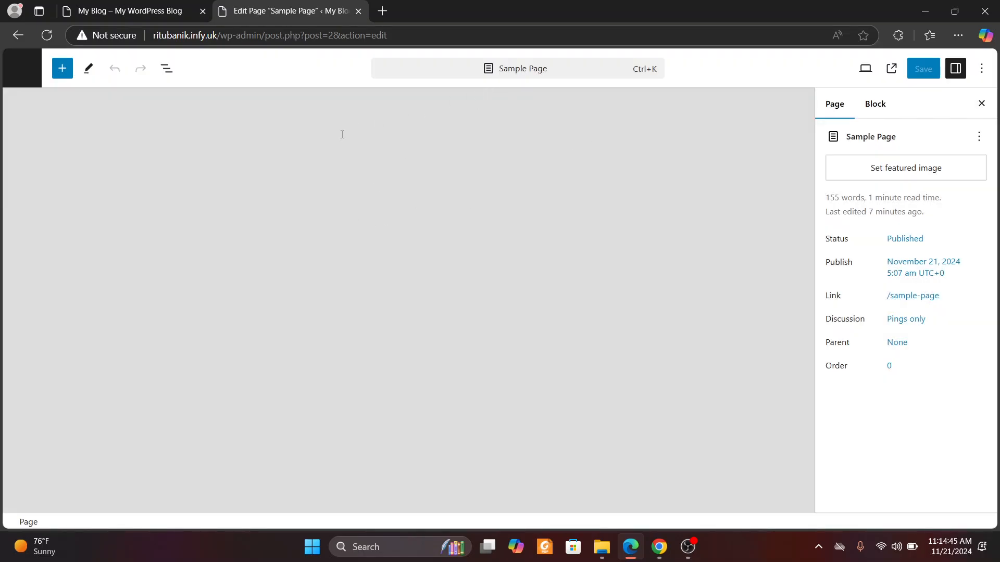
scroll(365, 192, down, 5)
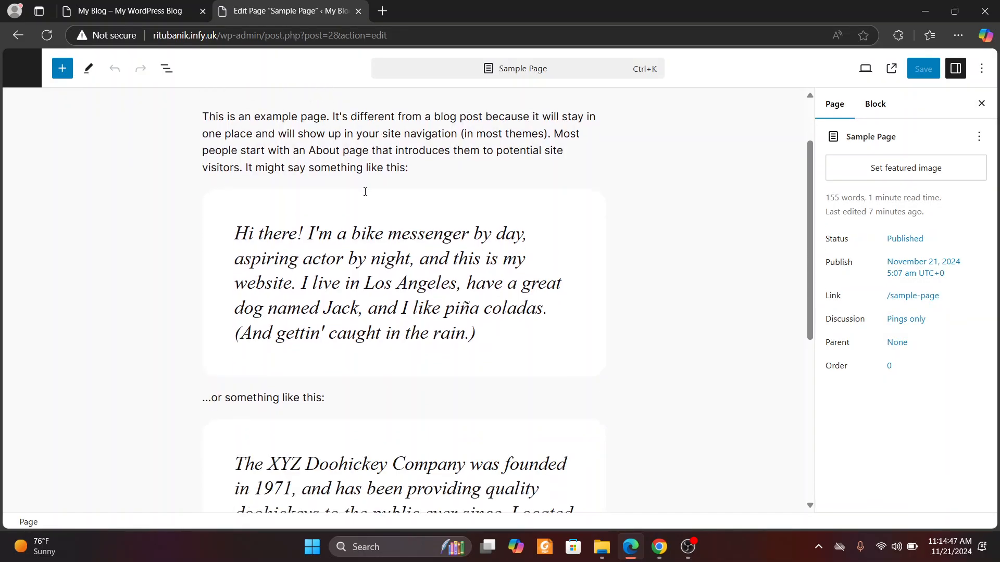
scroll(364, 192, up, 5)
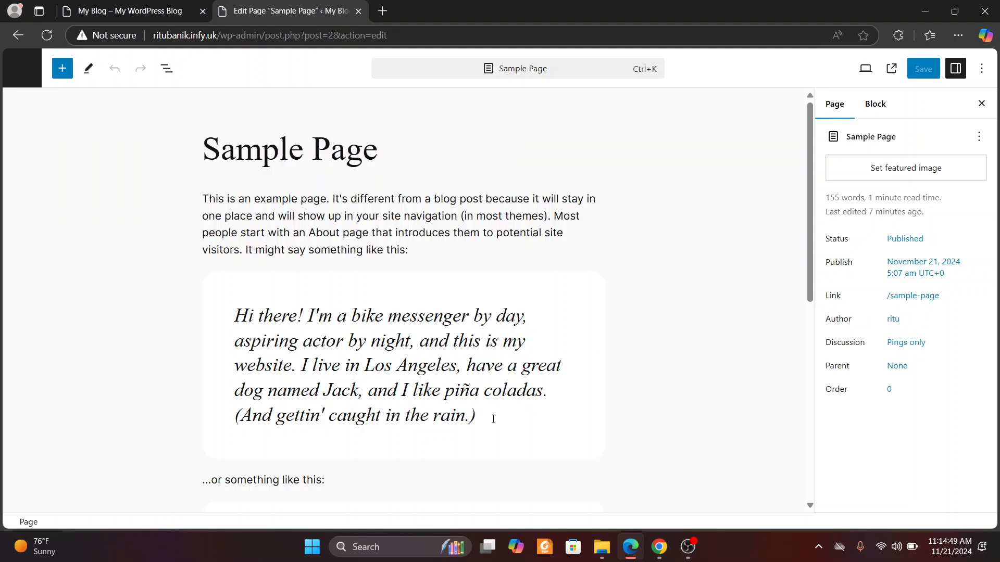
drag(489, 417, 349, 317)
text(R)
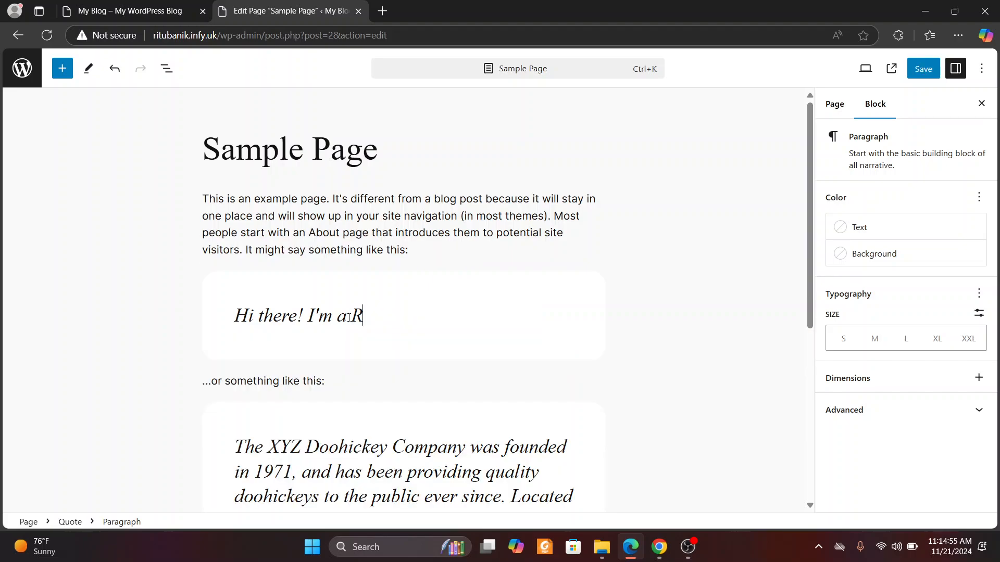
text(itu Banik)
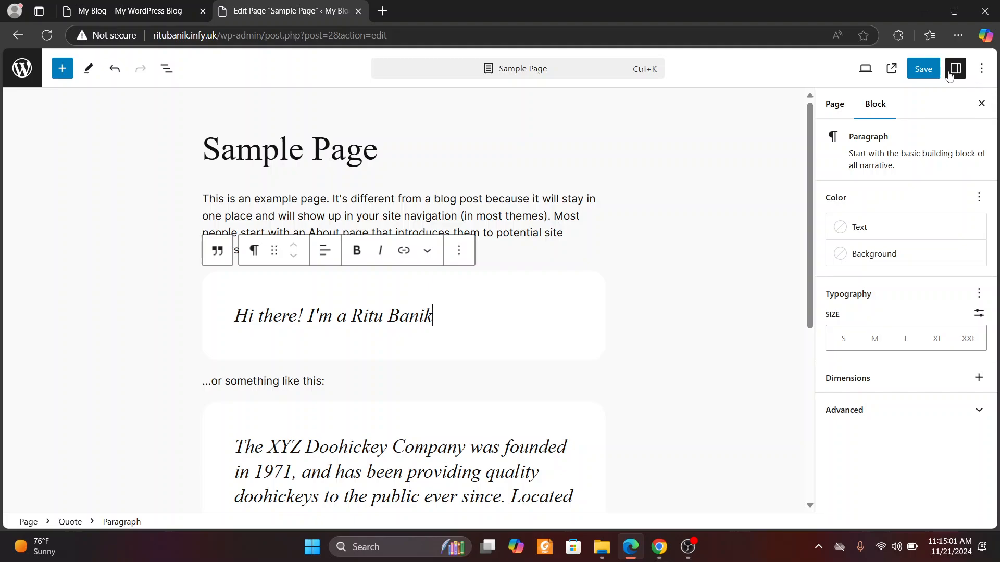
click(923, 68)
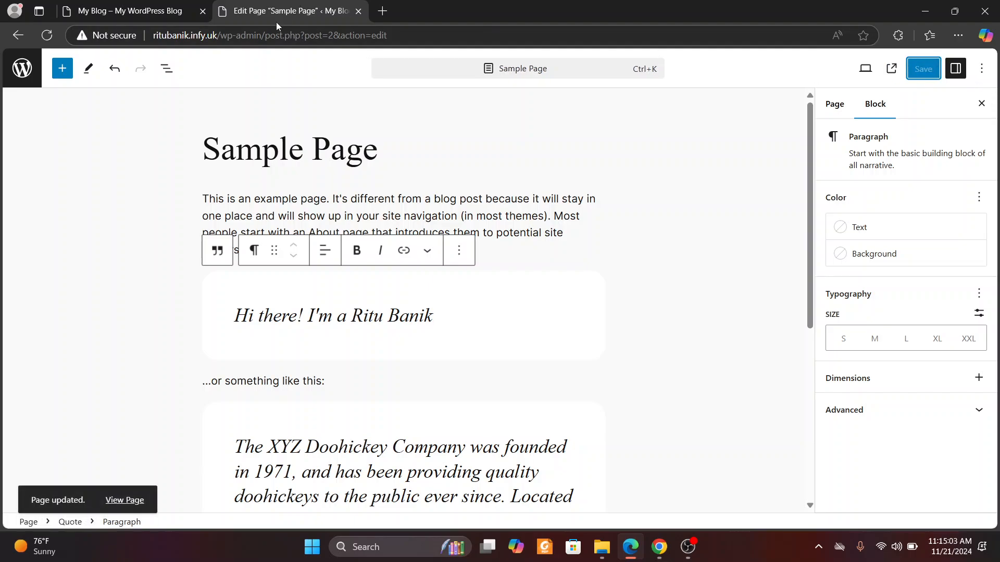
click(128, 7)
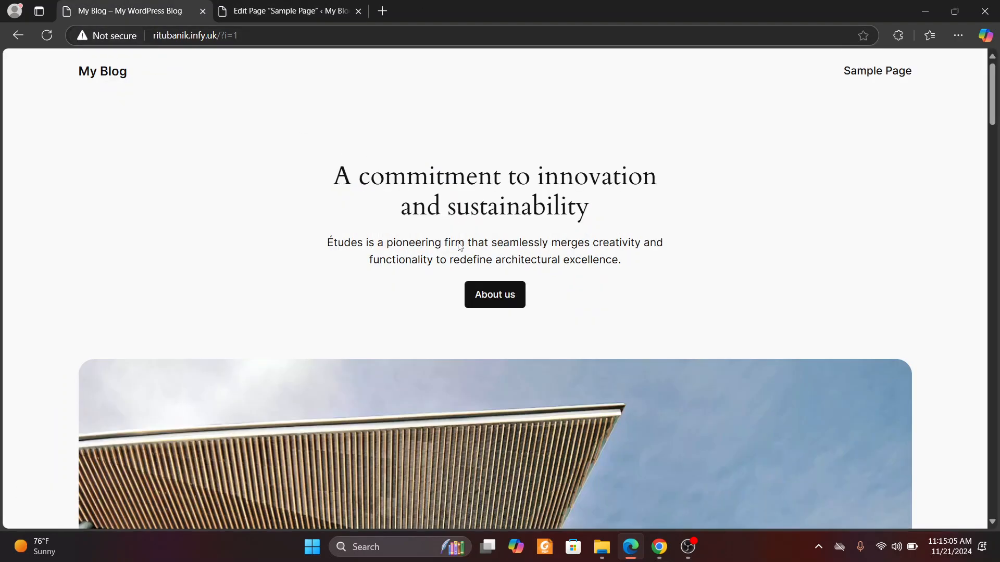
In Settings > Reading, set the homepage to the static page Sample Page and save.
scroll(465, 253, down, 12)
scroll(465, 253, down, 15)
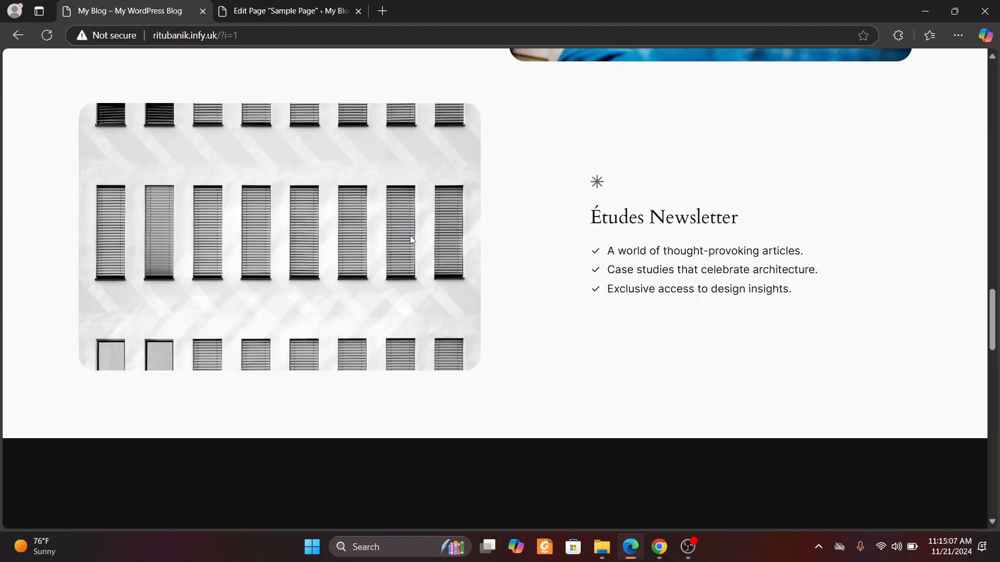
click(290, 7)
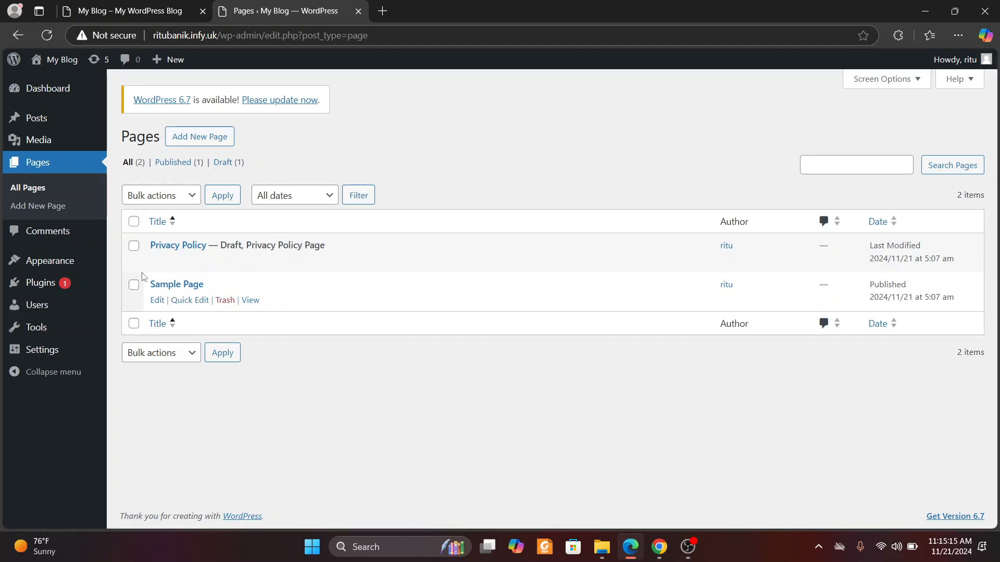
mouse_move(84, 359)
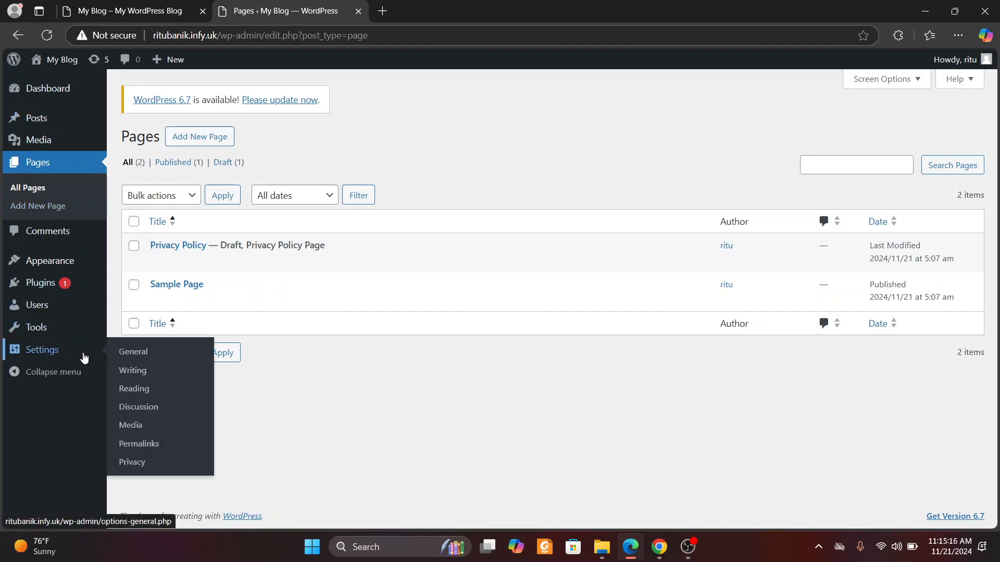
click(144, 390)
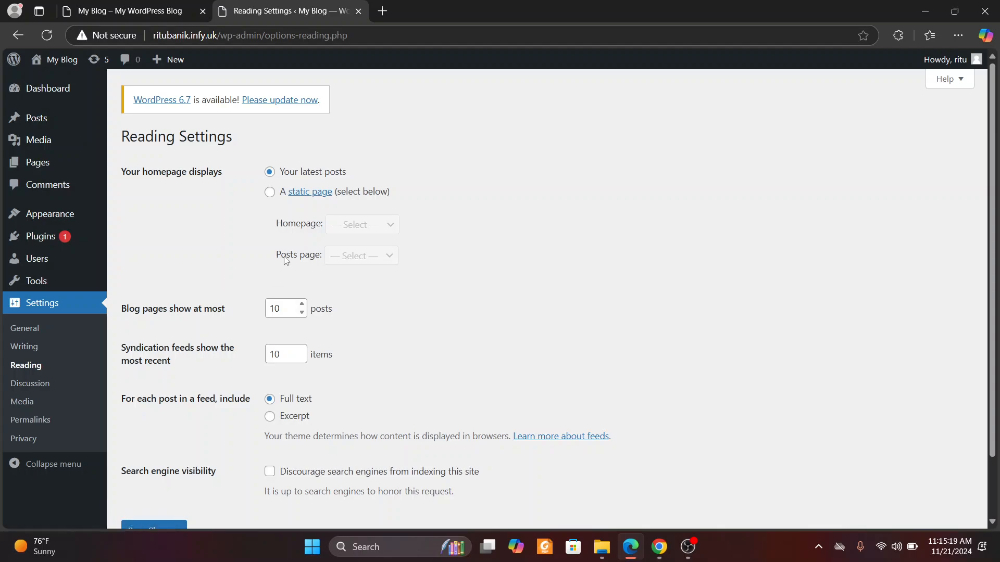
click(270, 192)
click(340, 224)
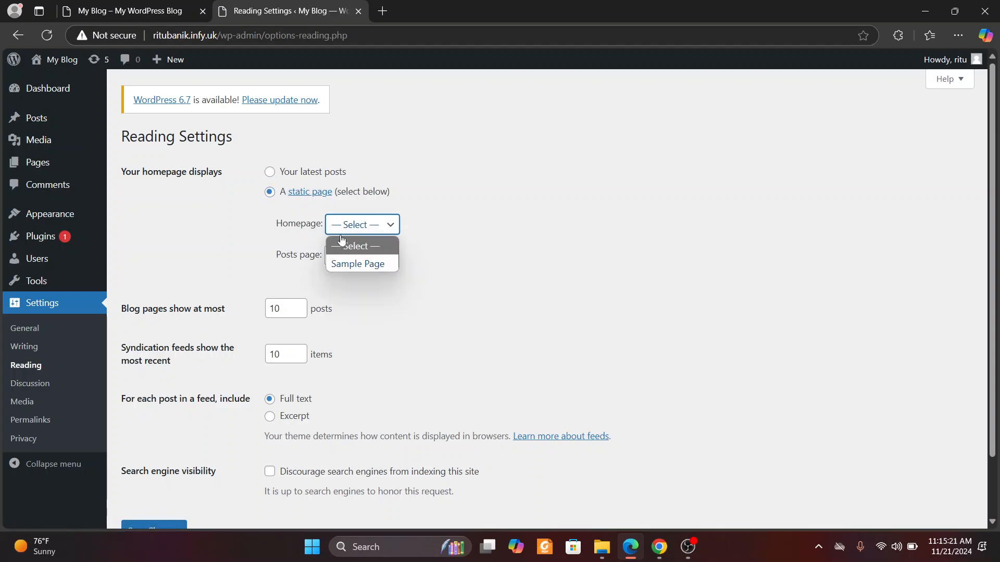
click(358, 265)
scroll(180, 490, down, 2)
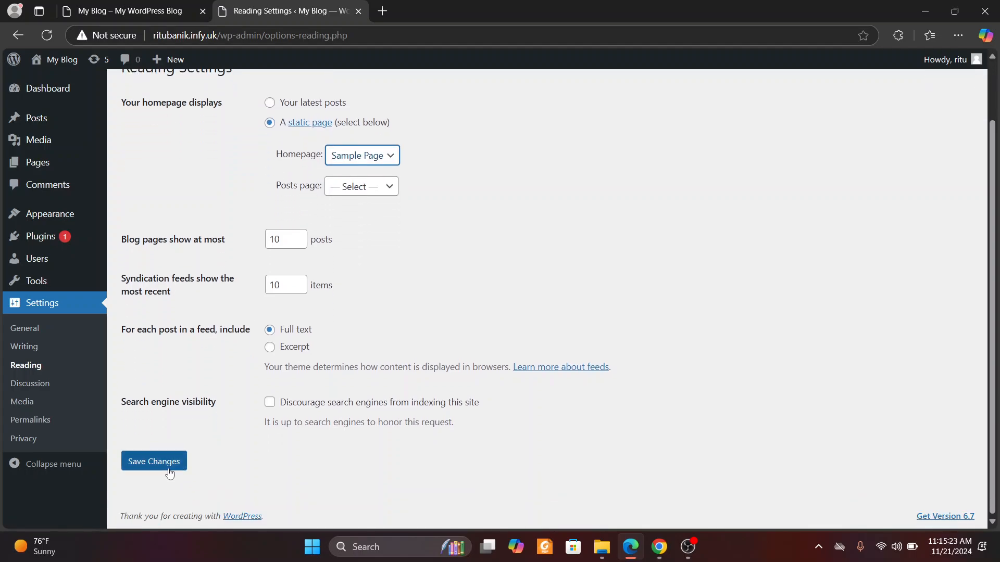
click(168, 472)
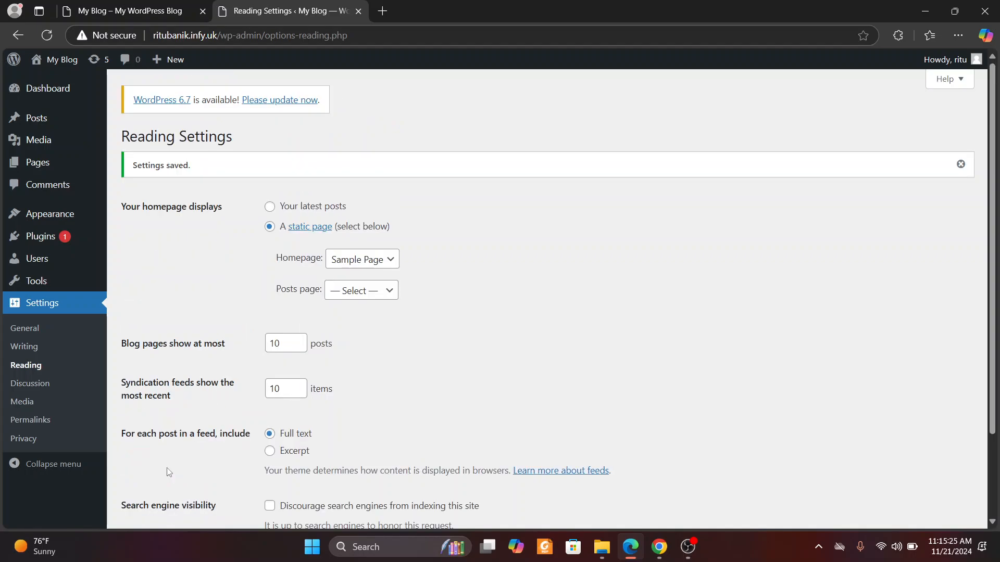
Reload the site's front page to see Sample Page as the homepage.
click(136, 10)
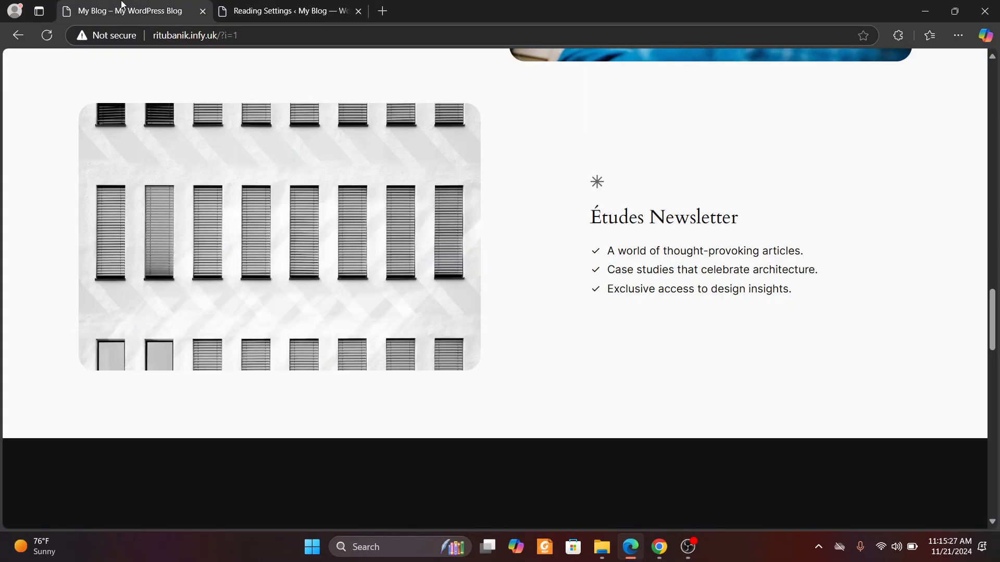
click(47, 35)
scroll(381, 211, up, 10)
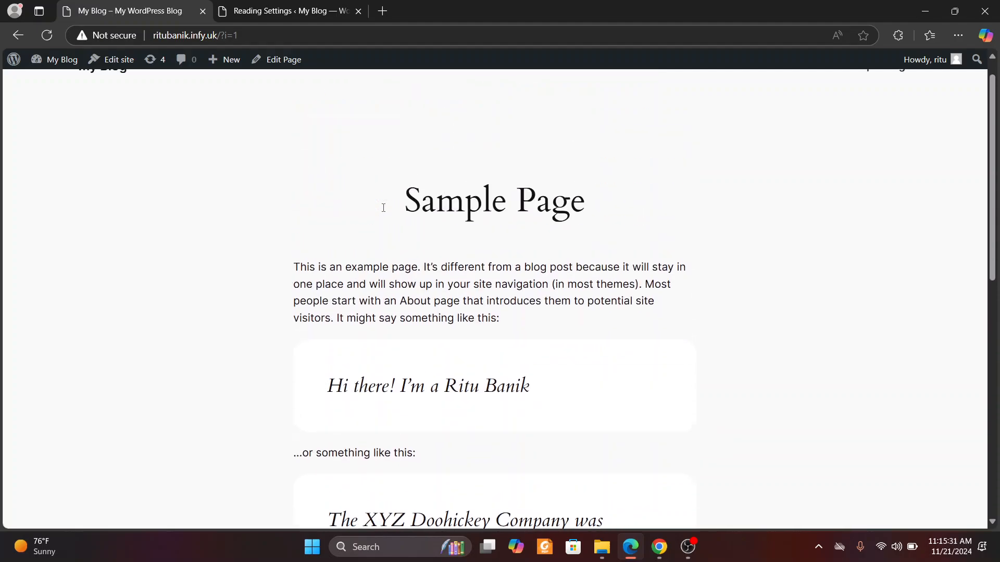
scroll(660, 175, down, 1)
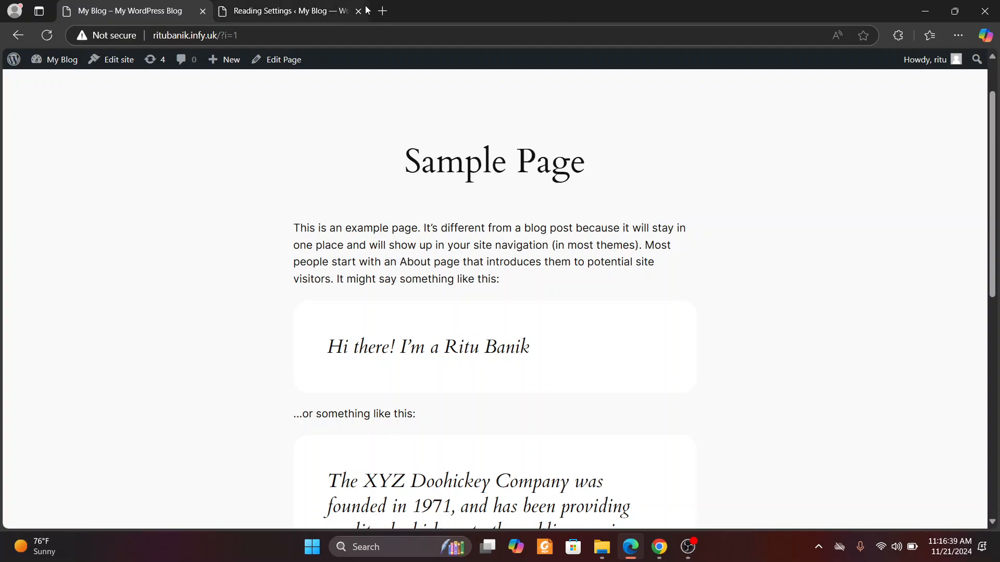
mouse_move(367, 10)
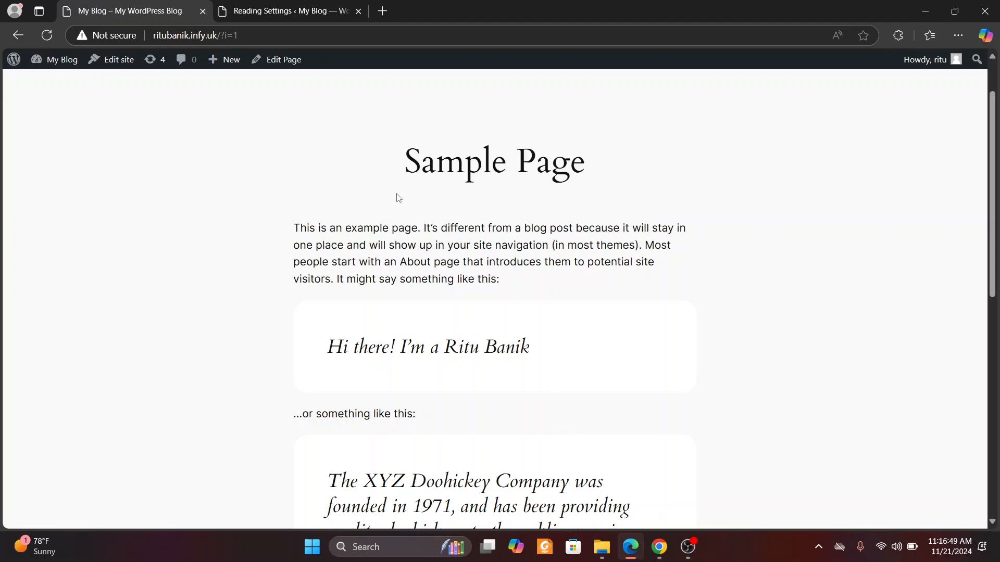
Run InfinityFree's automatic CNAME record setup for ritubanik.infy.uk, then return to Edge's front page.
click(289, 5)
click(131, 11)
click(669, 549)
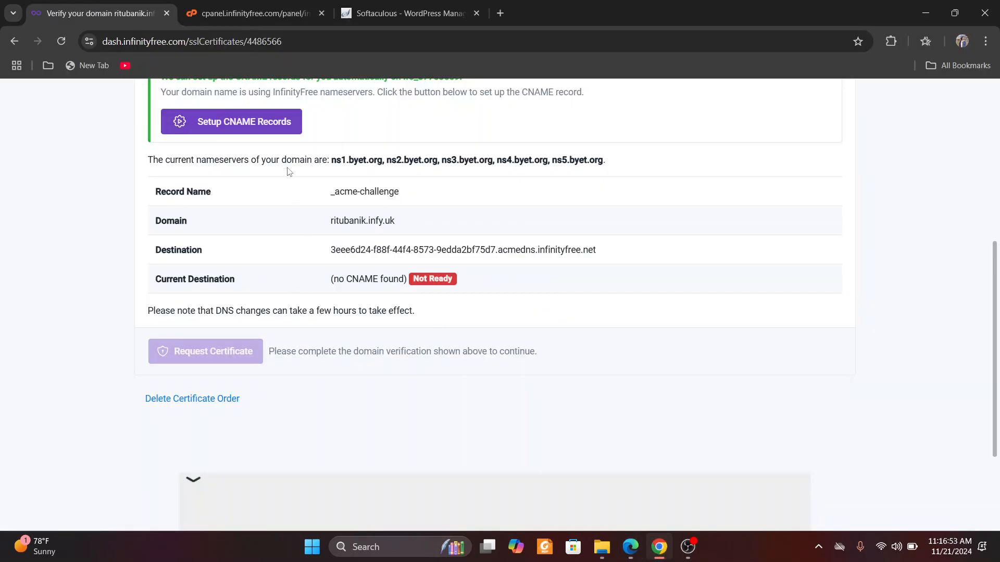
click(257, 117)
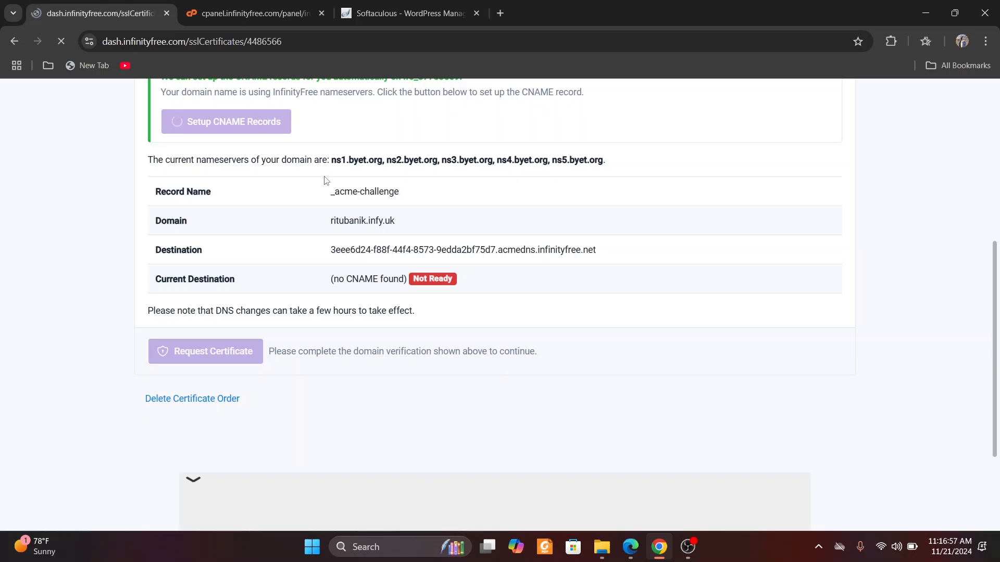
scroll(396, 250, down, 6)
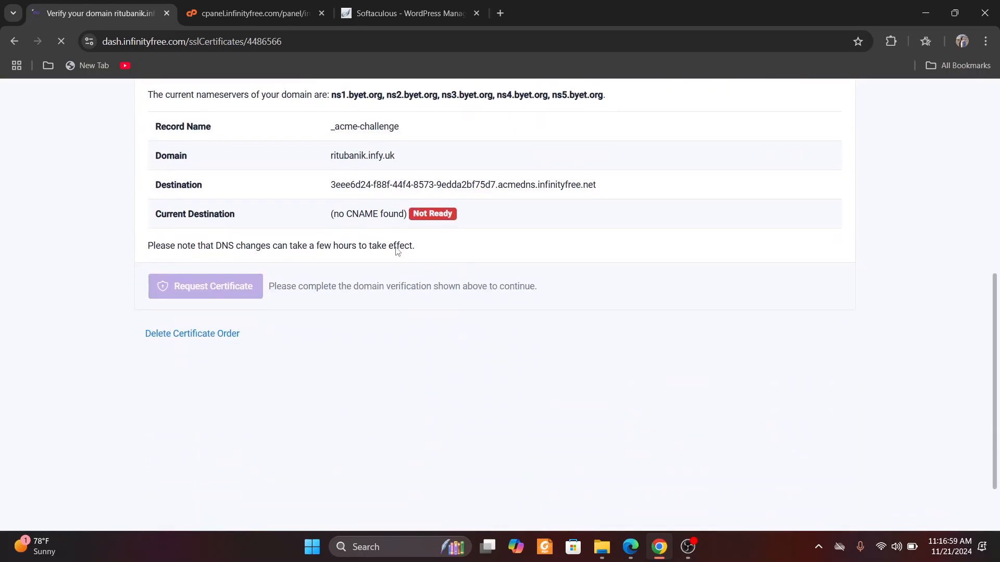
scroll(395, 247, up, 2)
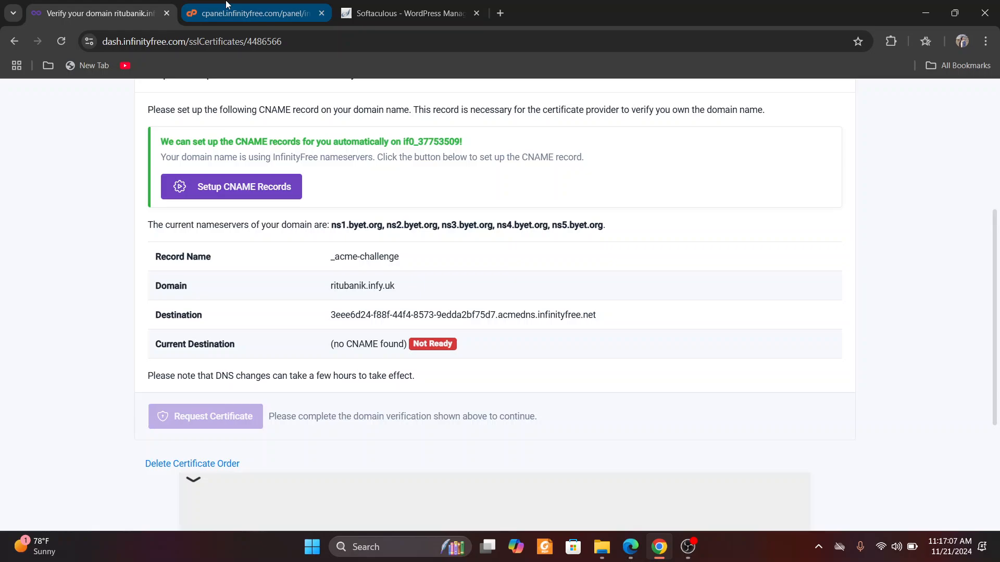
click(640, 551)
scroll(446, 330, down, 6)
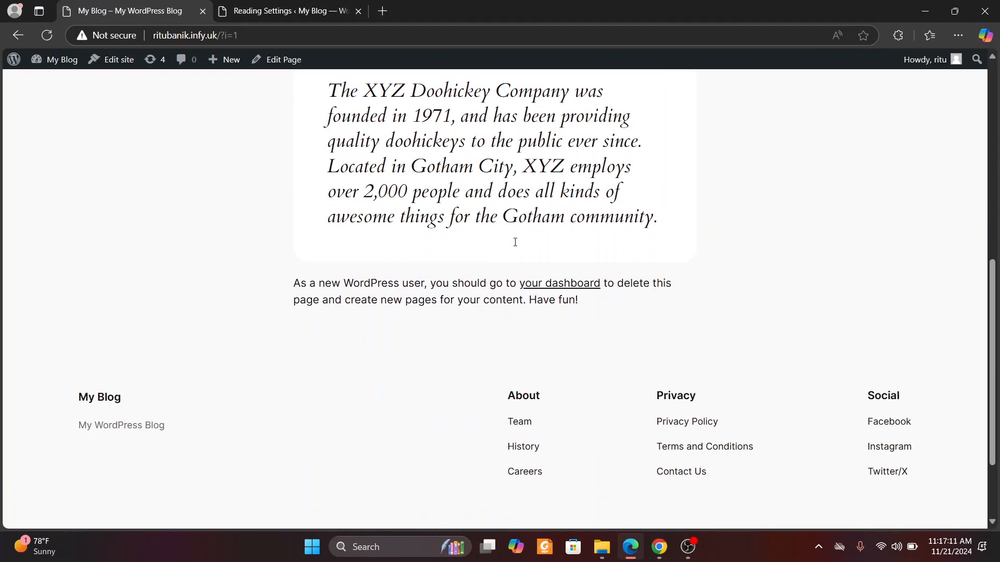
Delete the Hello Dolly and Akismet Anti-spam plugins, confirming each, then go to Add Plugins.
scroll(515, 243, up, 10)
click(284, 11)
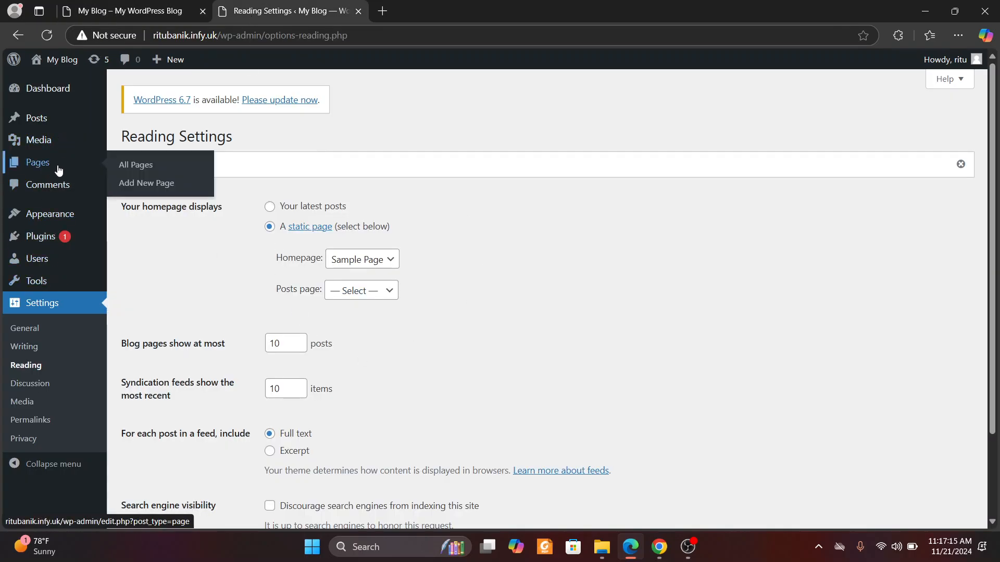
click(48, 238)
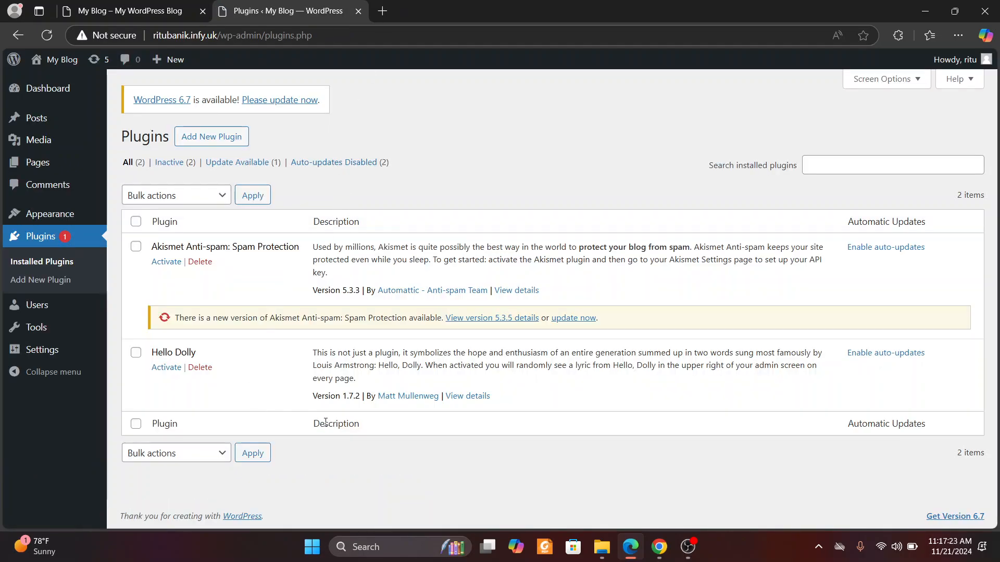
click(202, 368)
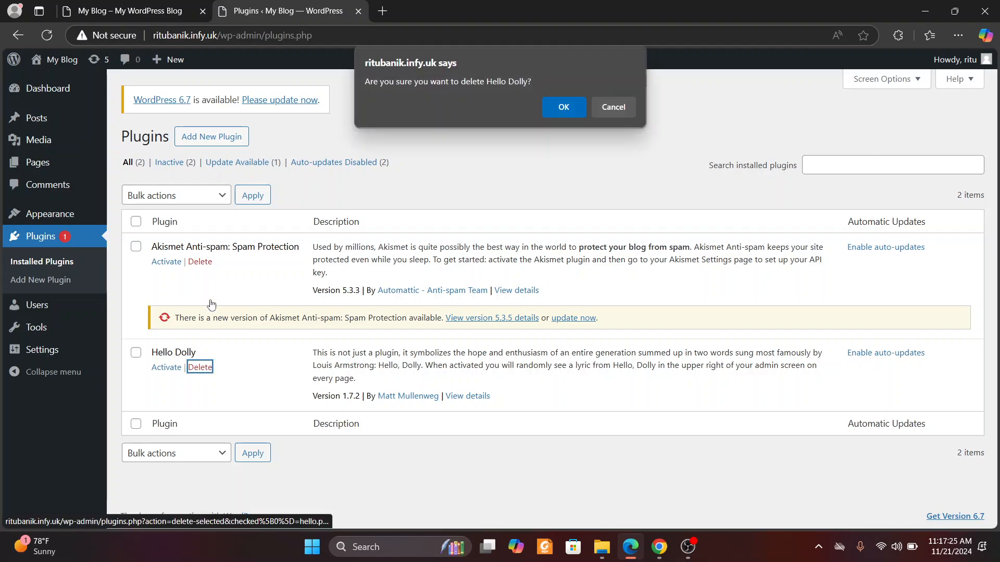
click(560, 110)
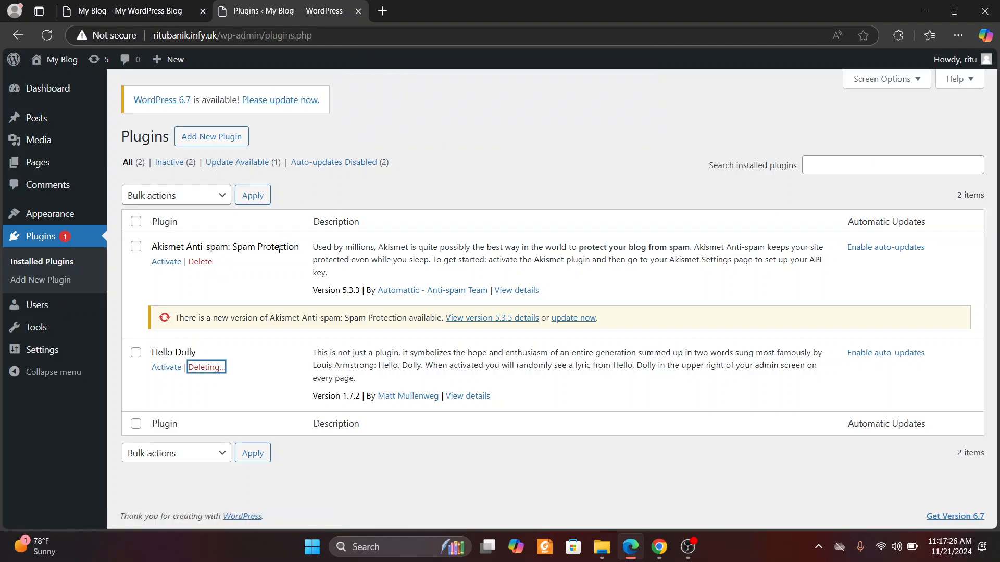
click(206, 263)
click(584, 119)
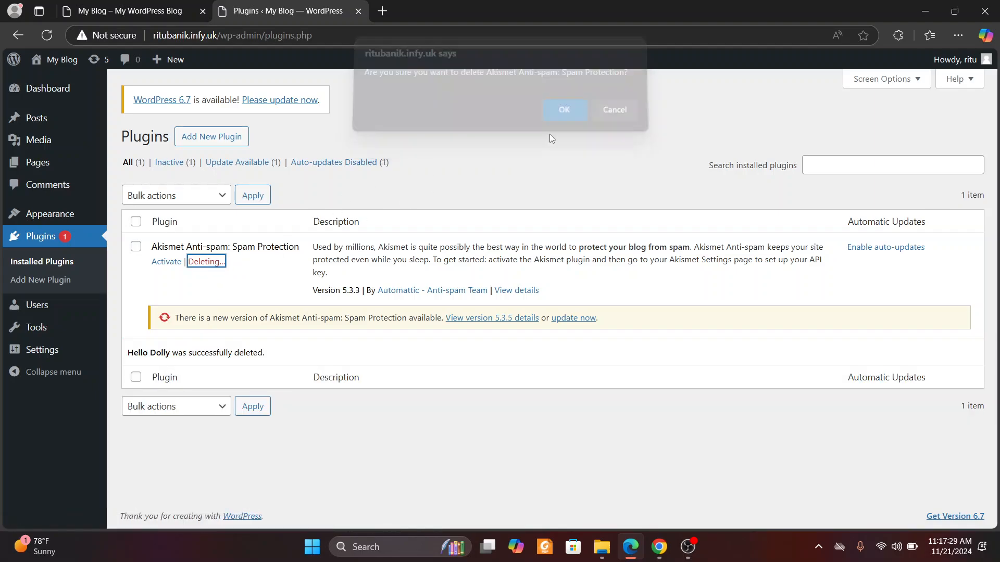
click(228, 136)
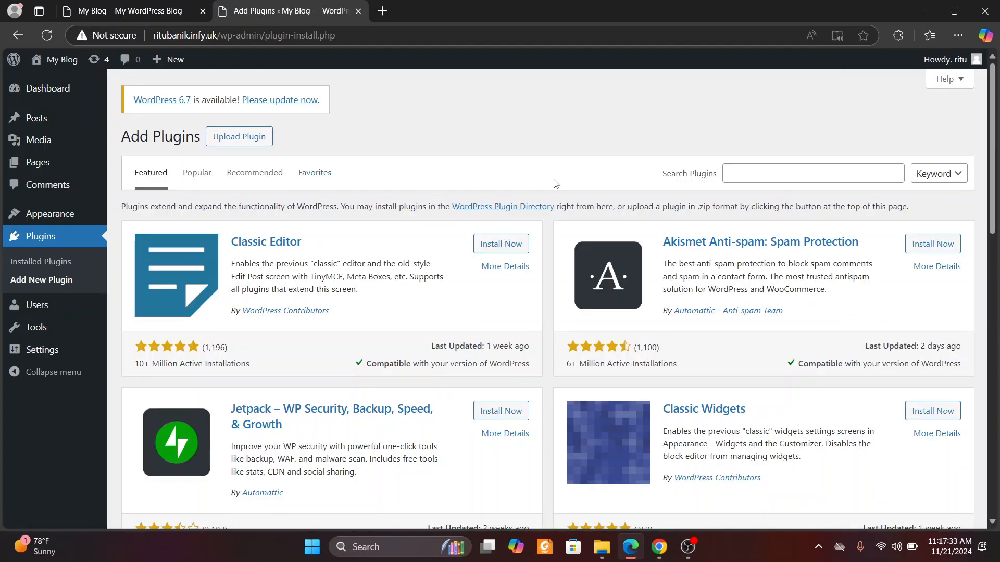
Start installing WooCommerce from the Popular plugins list.
click(201, 181)
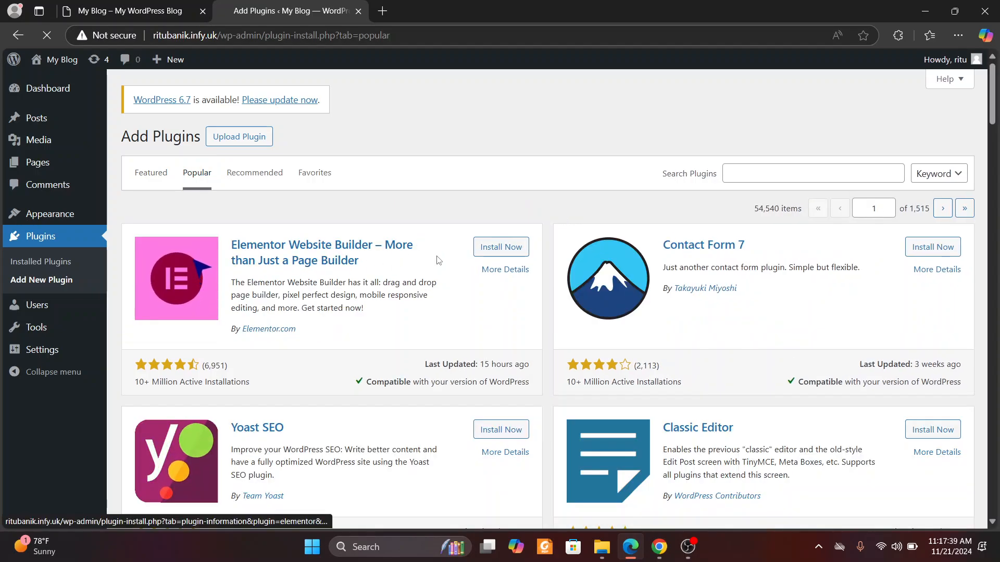
scroll(468, 250, down, 3)
scroll(485, 247, down, 3)
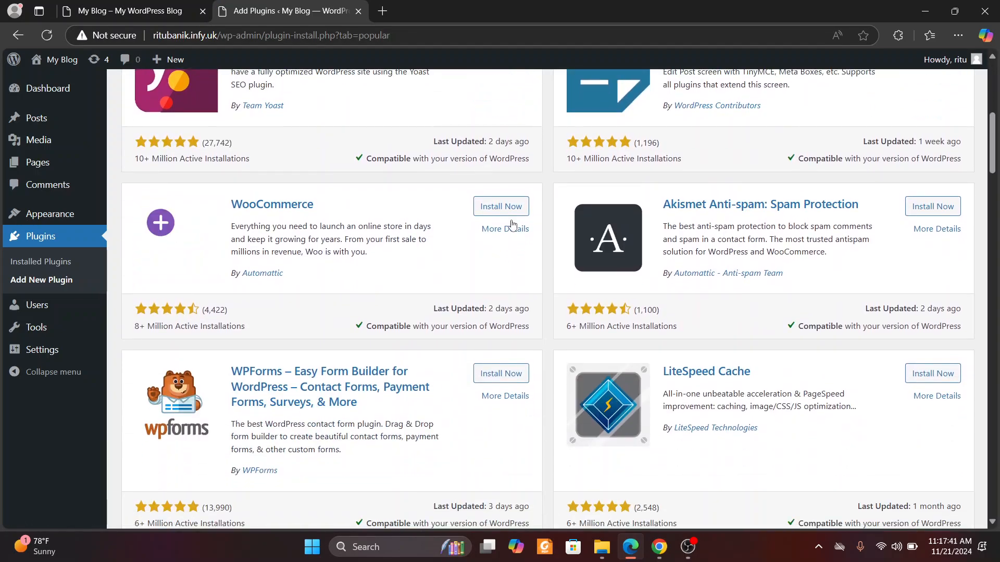
click(512, 212)
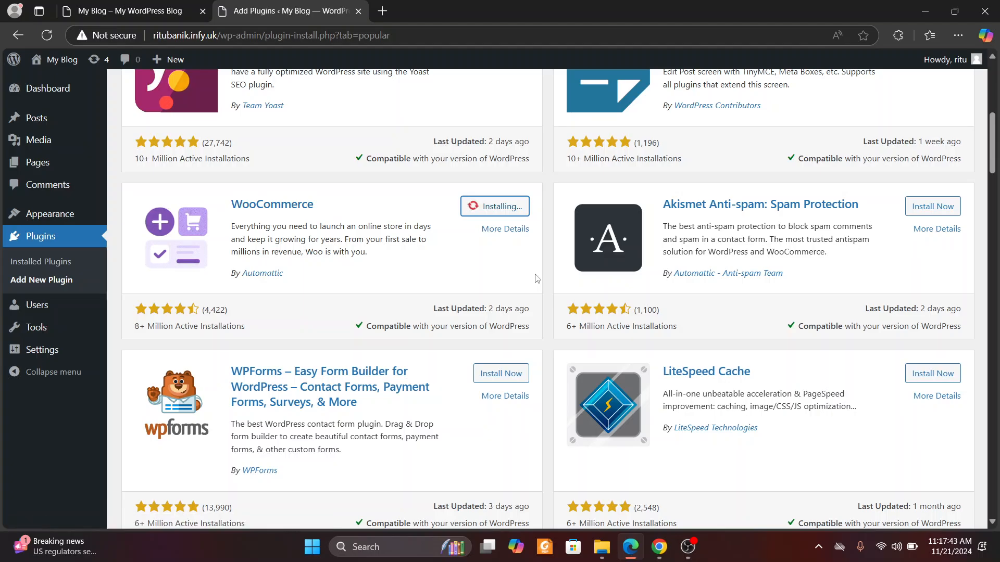
scroll(535, 279, down, 6)
scroll(536, 278, up, 4)
scroll(536, 278, down, 8)
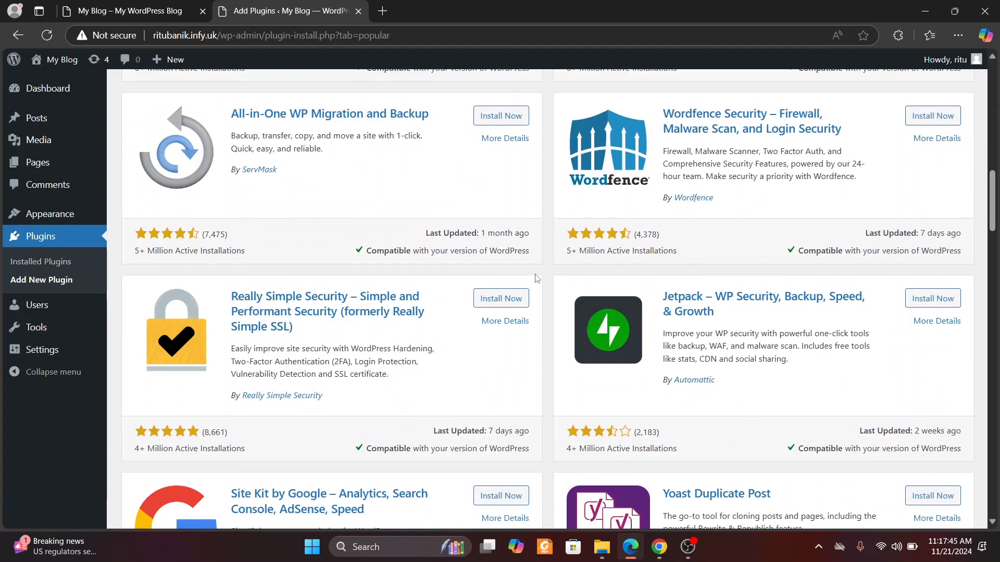
scroll(536, 278, up, 6)
scroll(535, 278, up, 12)
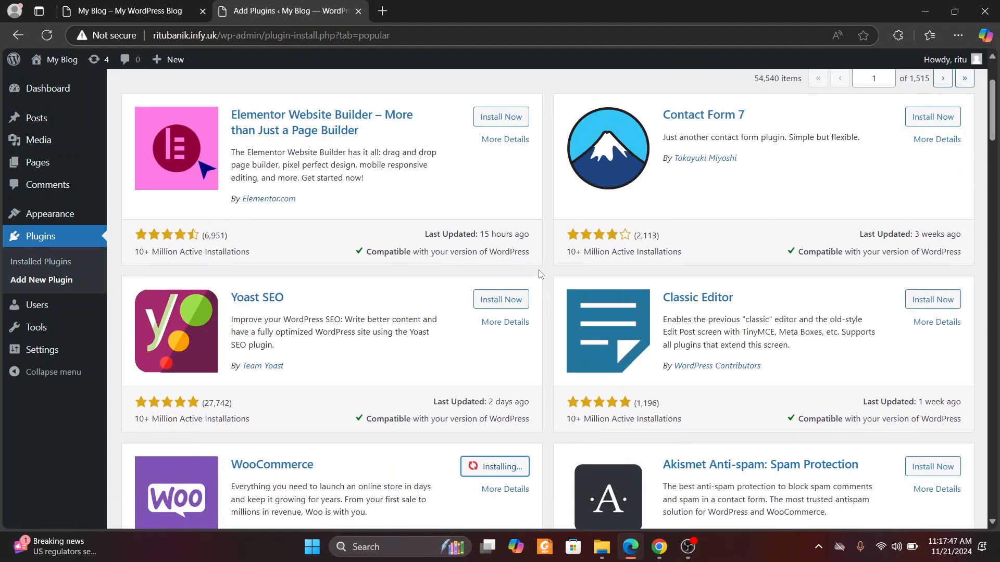
scroll(540, 272, up, 3)
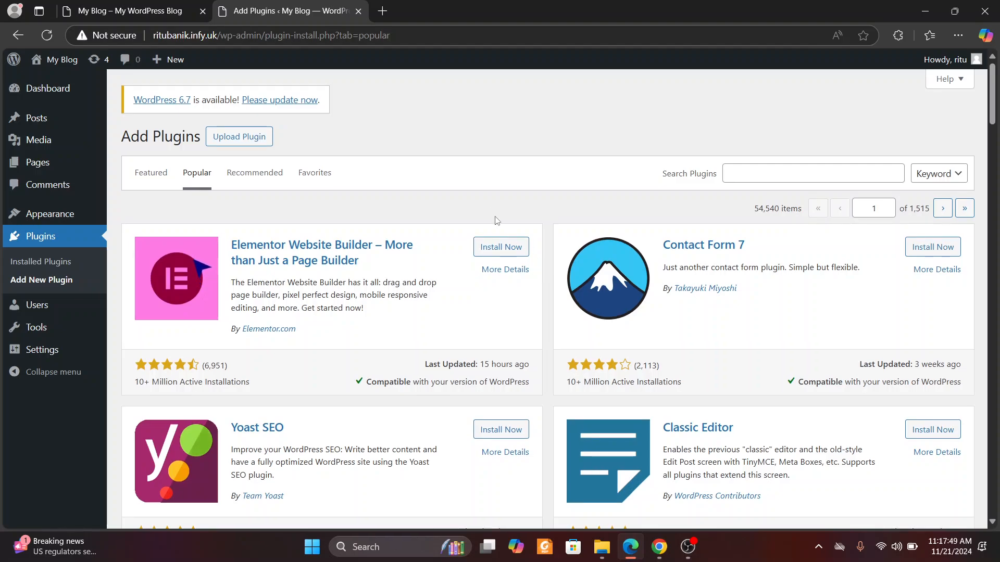
Search plugins for 'elem', clear the search, and switch to File Explorer.
click(734, 174)
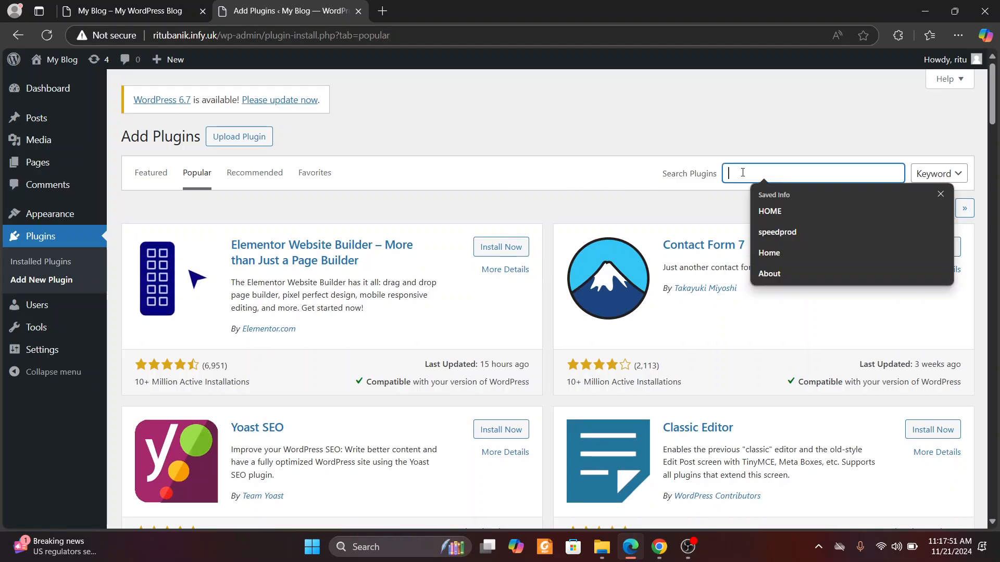
text(ele)
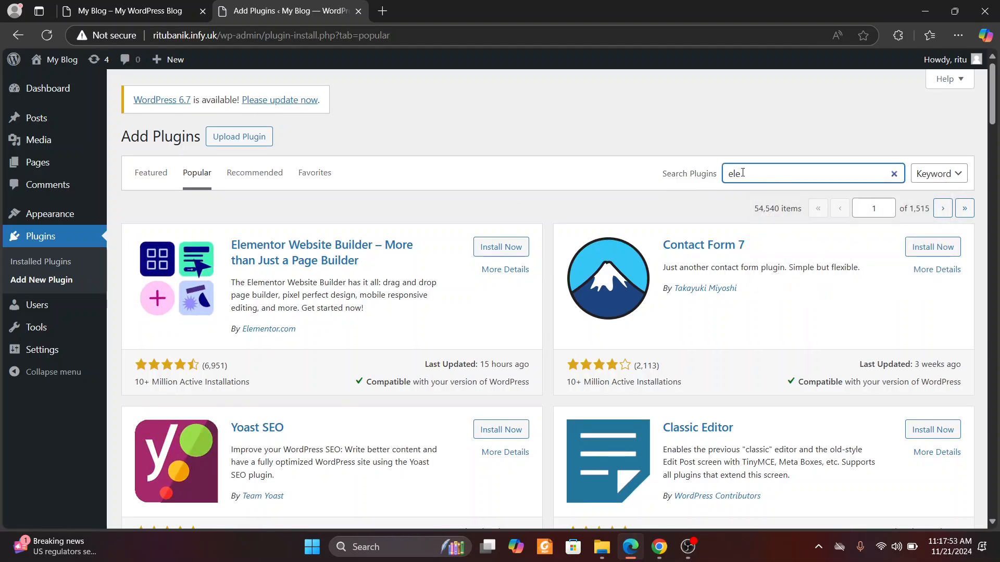
text(m)
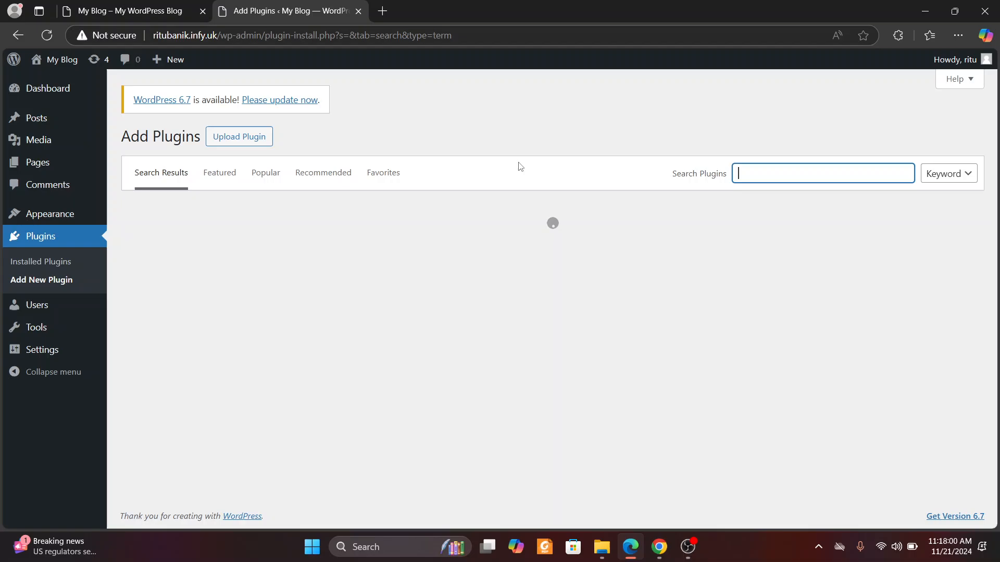
click(521, 167)
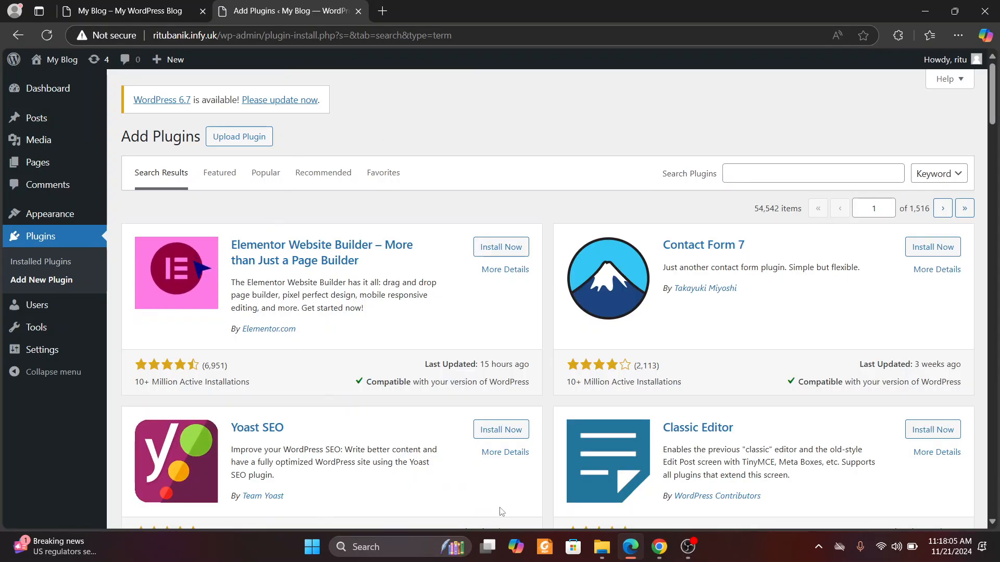
click(600, 548)
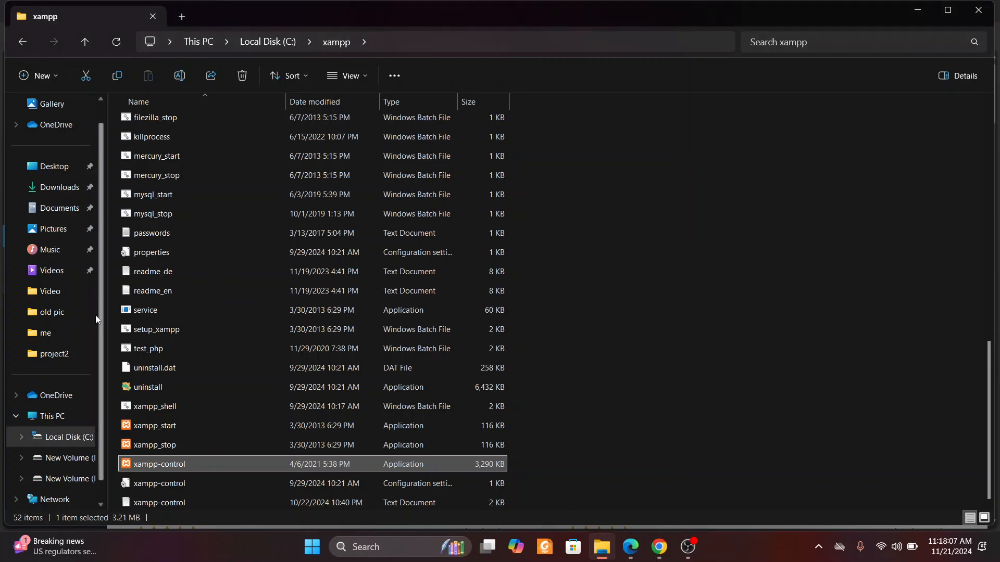
Navigate from This PC through Local Disk (C:) and xampp into htdocs.
click(51, 417)
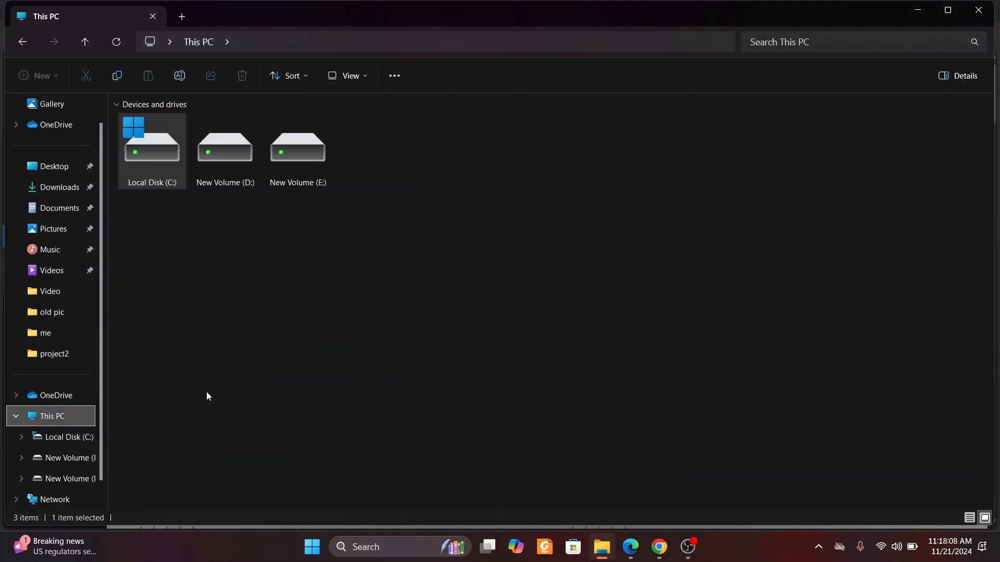
double_click(149, 174)
double_click(200, 257)
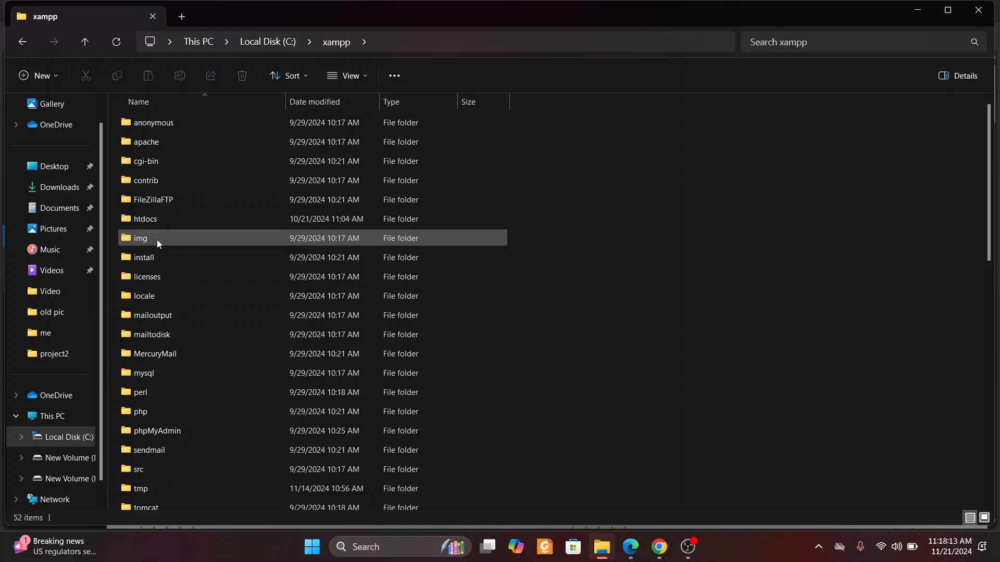
scroll(264, 405, down, 5)
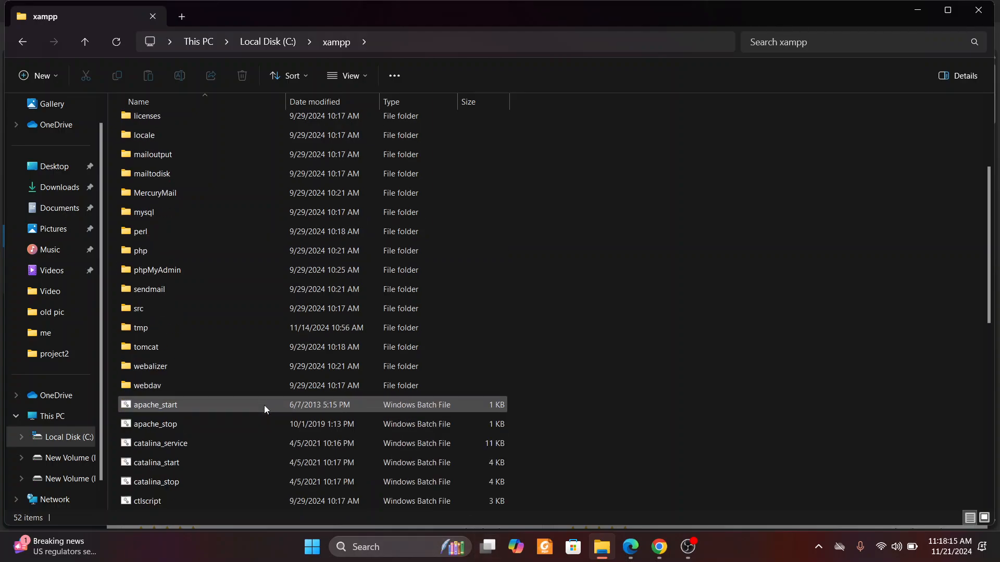
scroll(264, 405, up, 5)
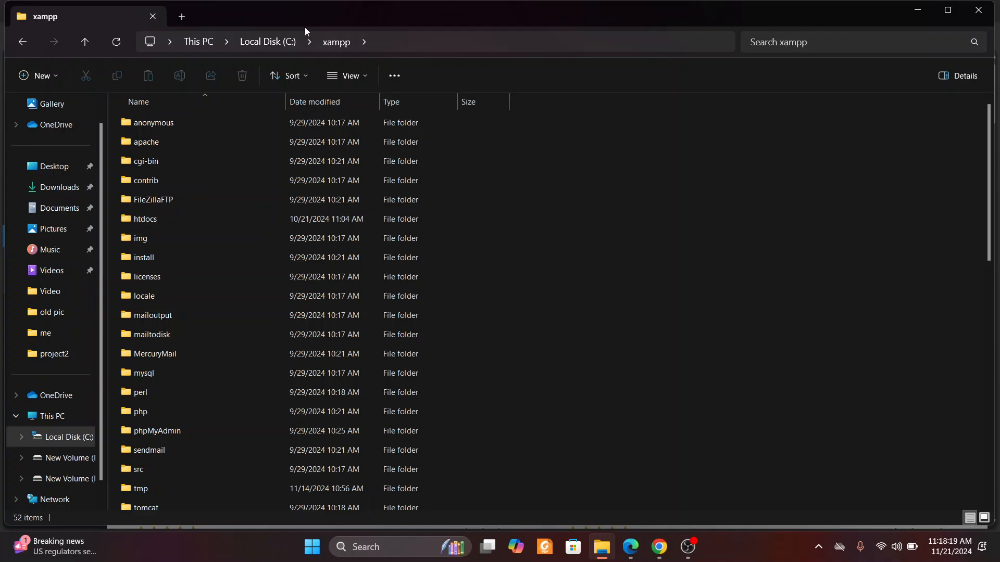
click(263, 43)
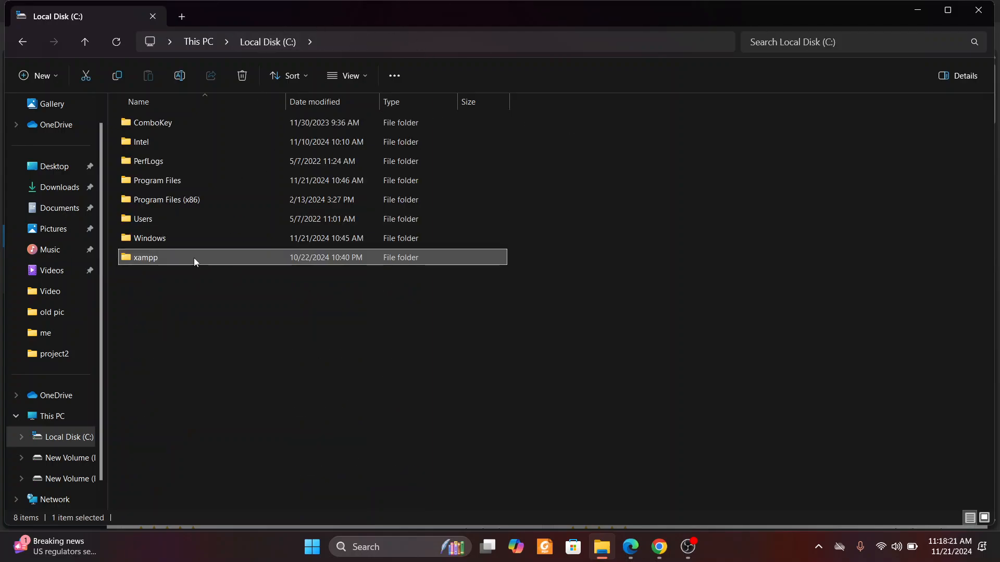
double_click(194, 258)
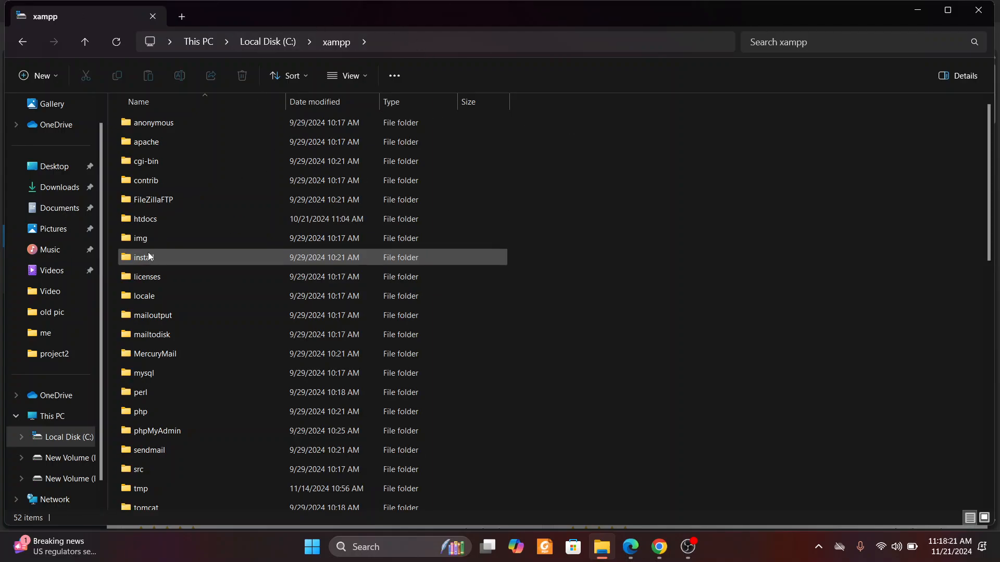
double_click(174, 220)
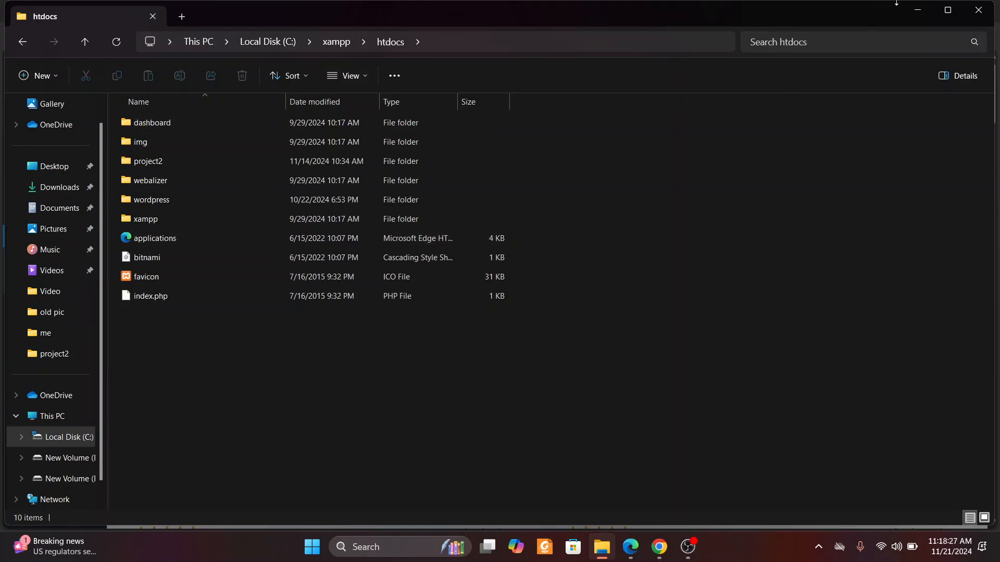
Glance at the InfinityFree SSL verification page, then return to htdocs in File Explorer.
click(909, 9)
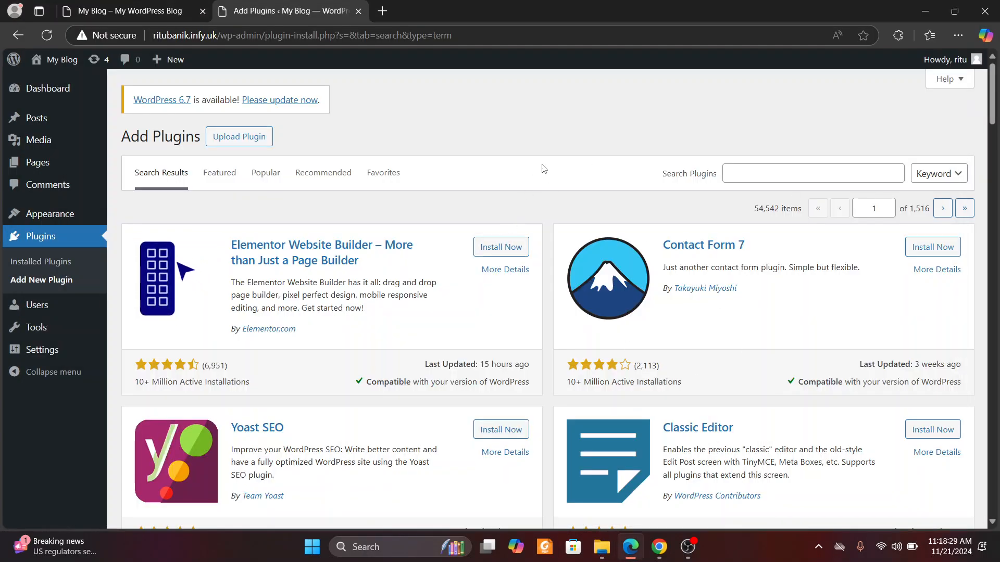
click(660, 547)
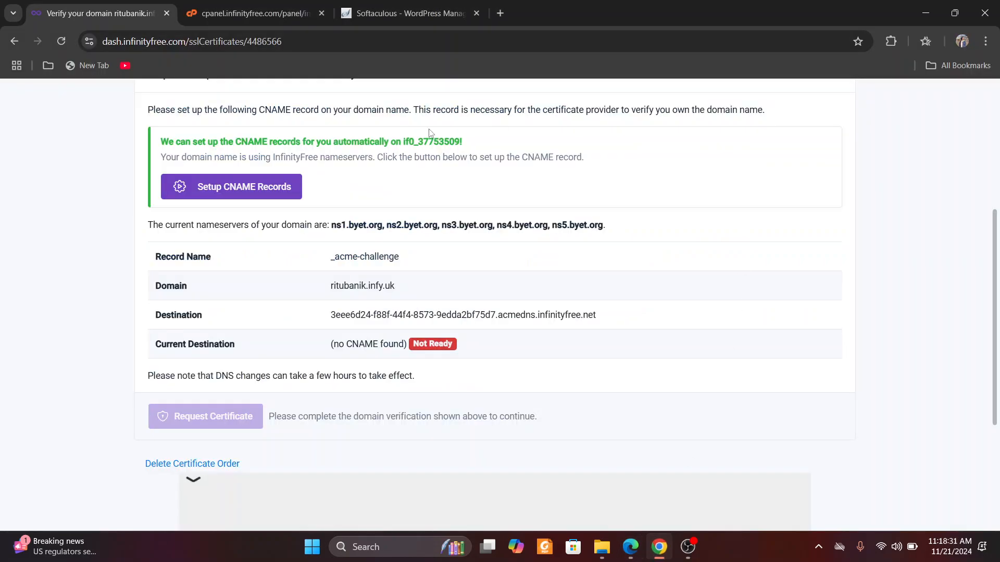
scroll(521, 273, up, 4)
scroll(521, 273, down, 5)
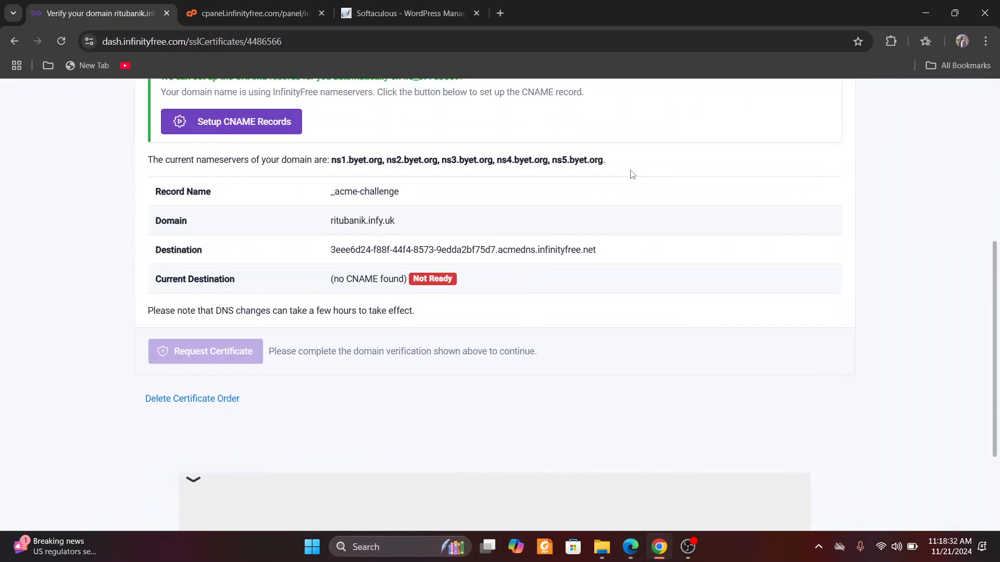
click(925, 8)
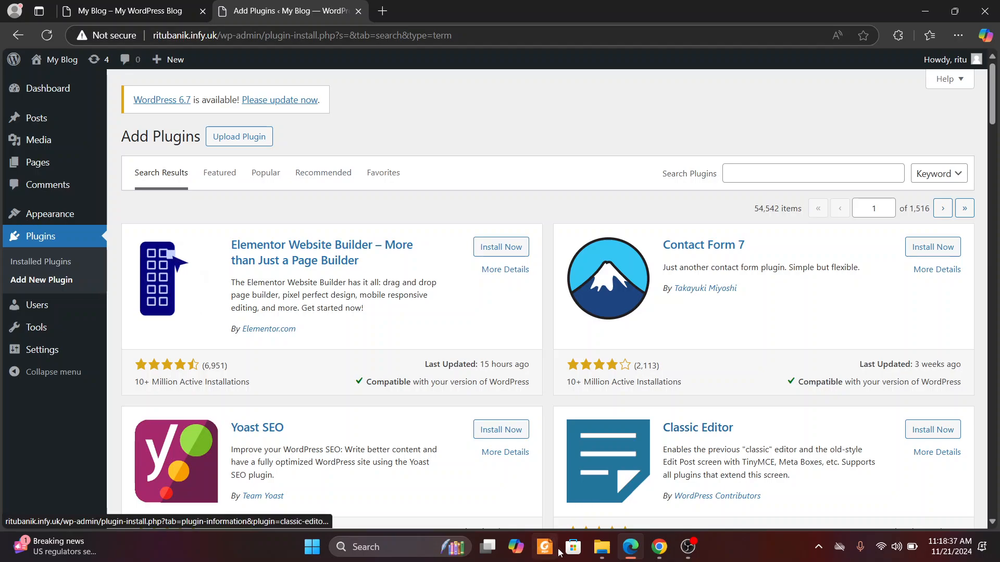
click(602, 547)
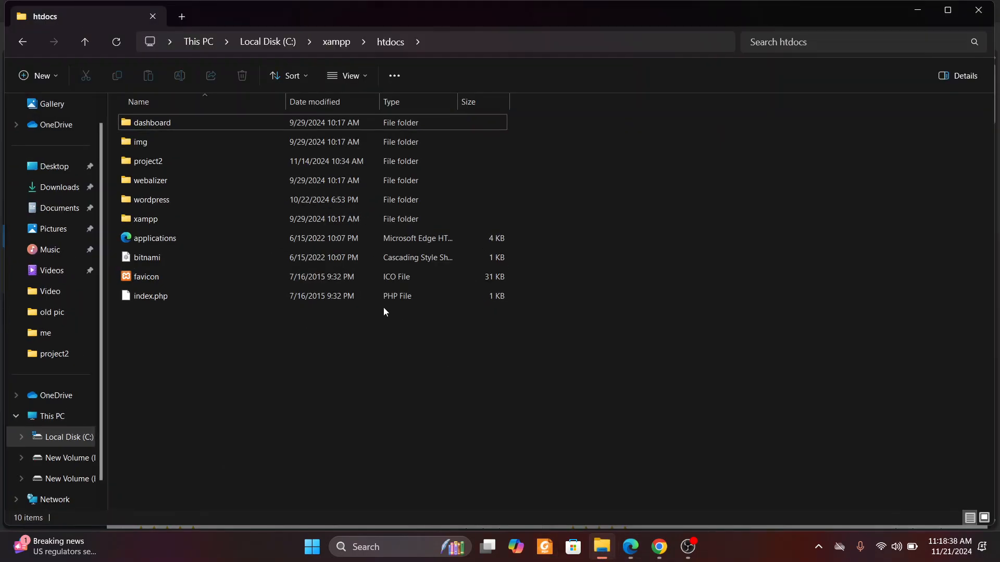
double_click(177, 199)
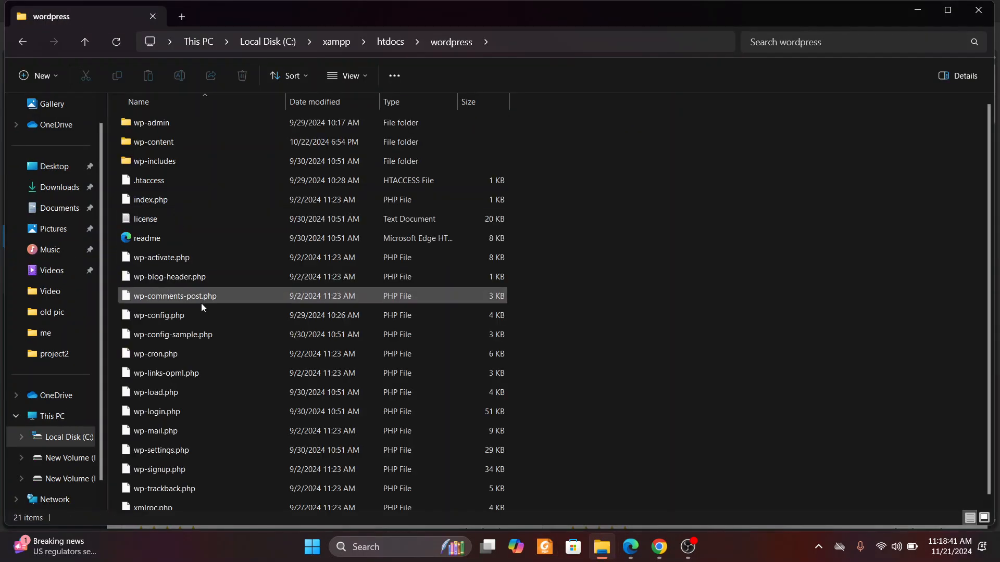
double_click(171, 139)
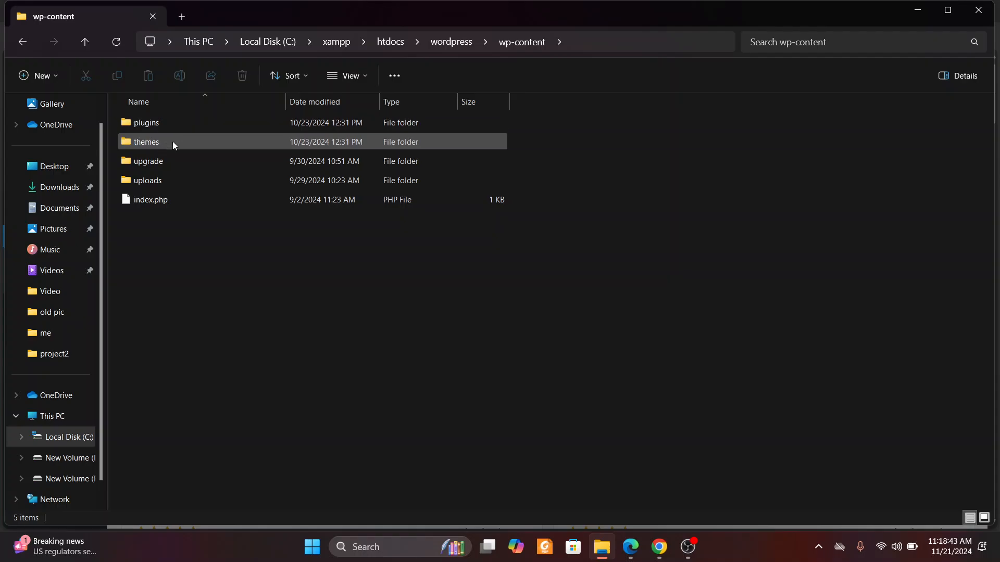
double_click(171, 124)
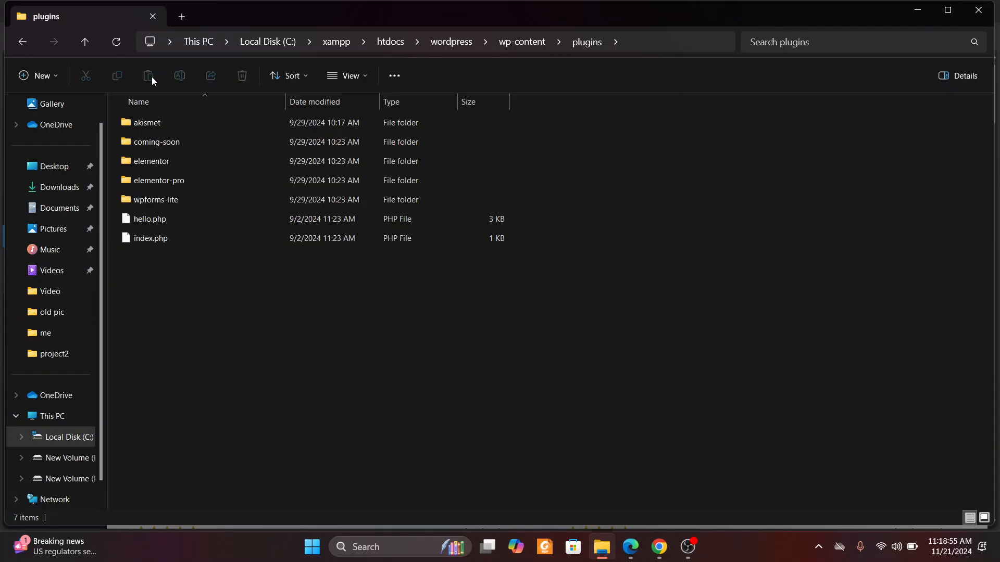
click(385, 39)
double_click(177, 198)
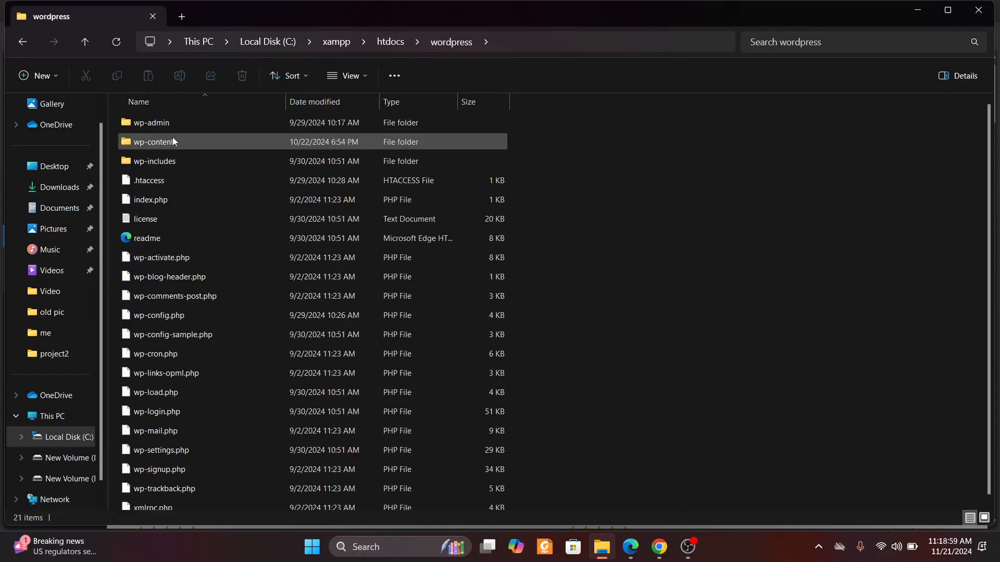
double_click(174, 137)
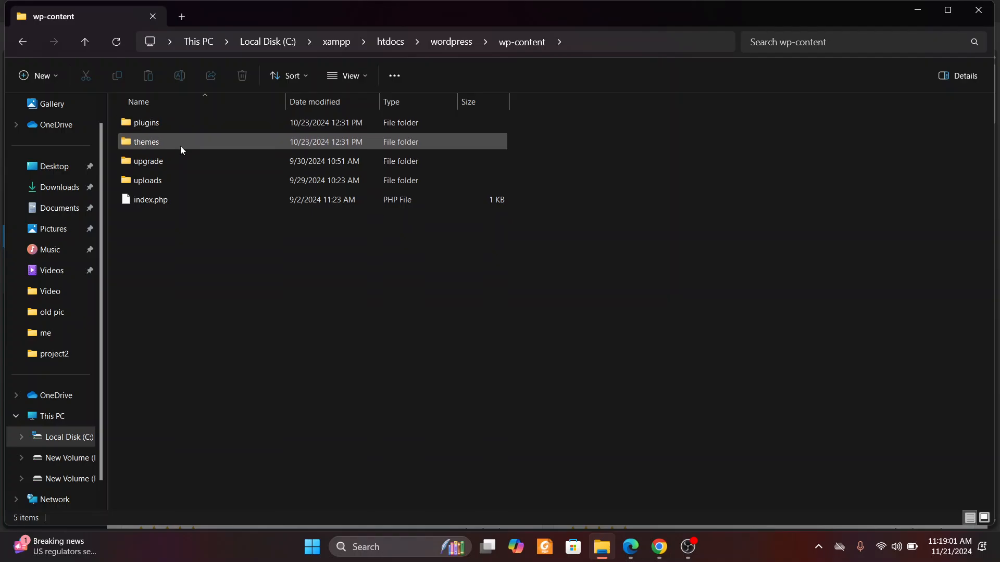
double_click(178, 125)
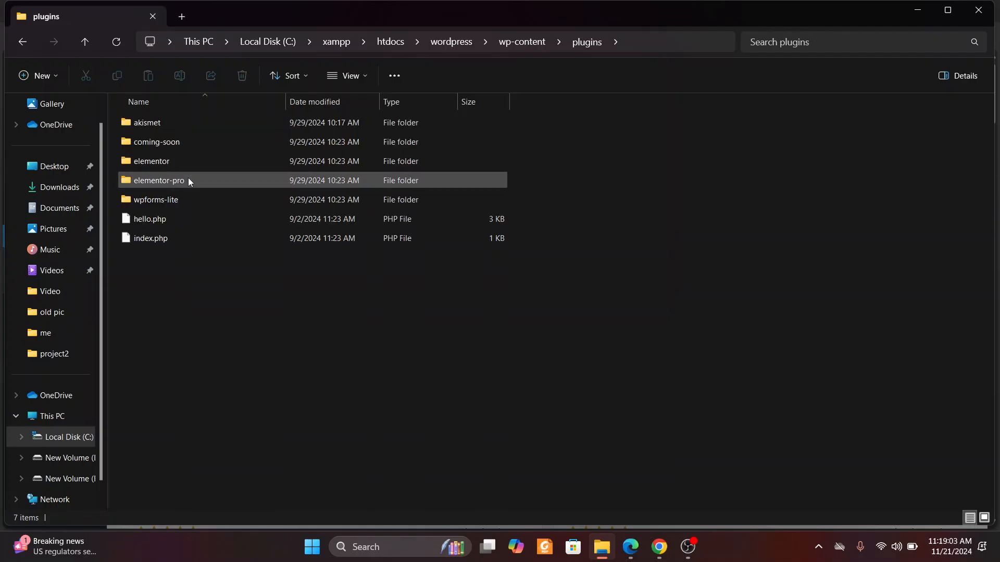
mouse_move(182, 185)
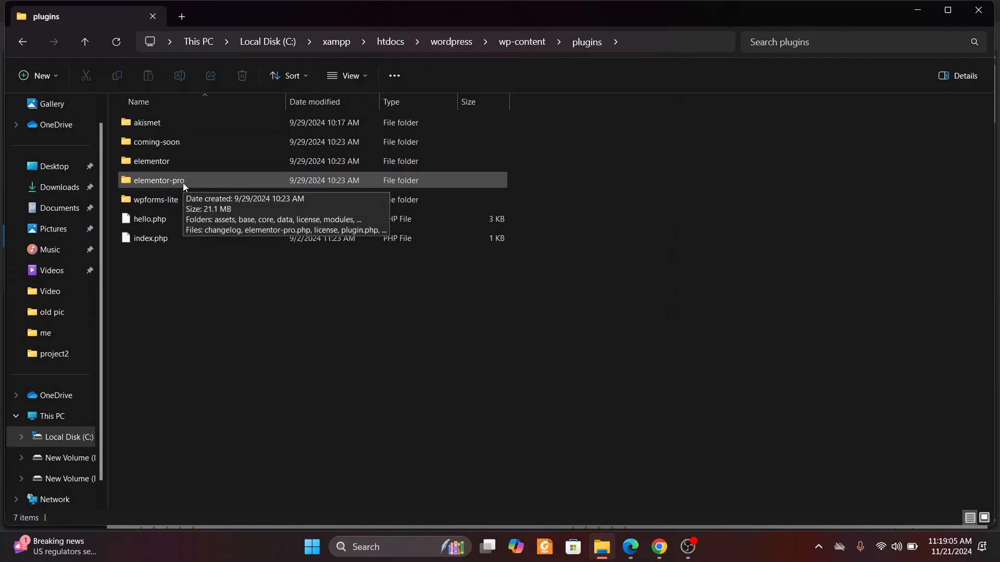
Open the Upload Plugin form on Add Plugins and highlight its .zip file requirement.
click(630, 547)
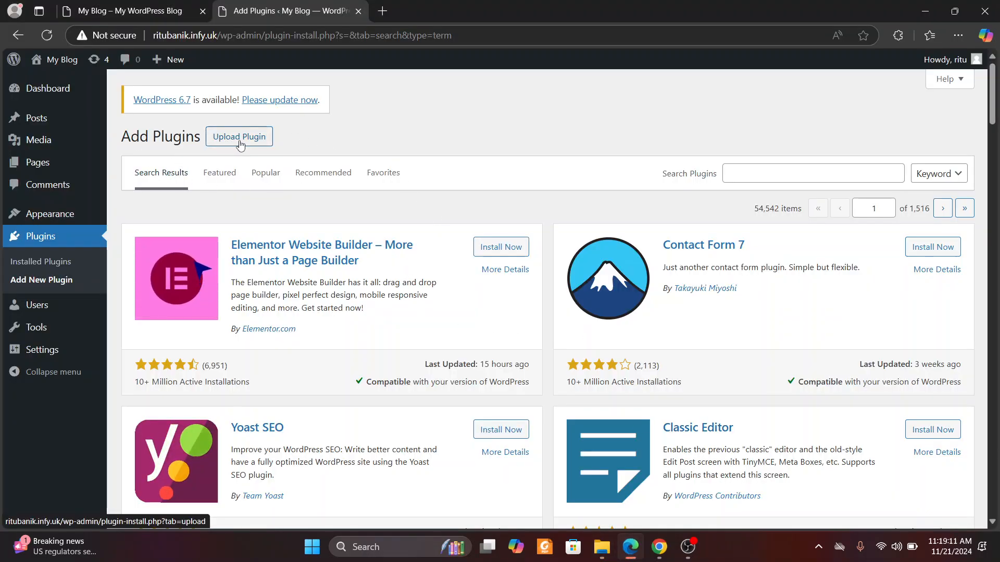
click(239, 142)
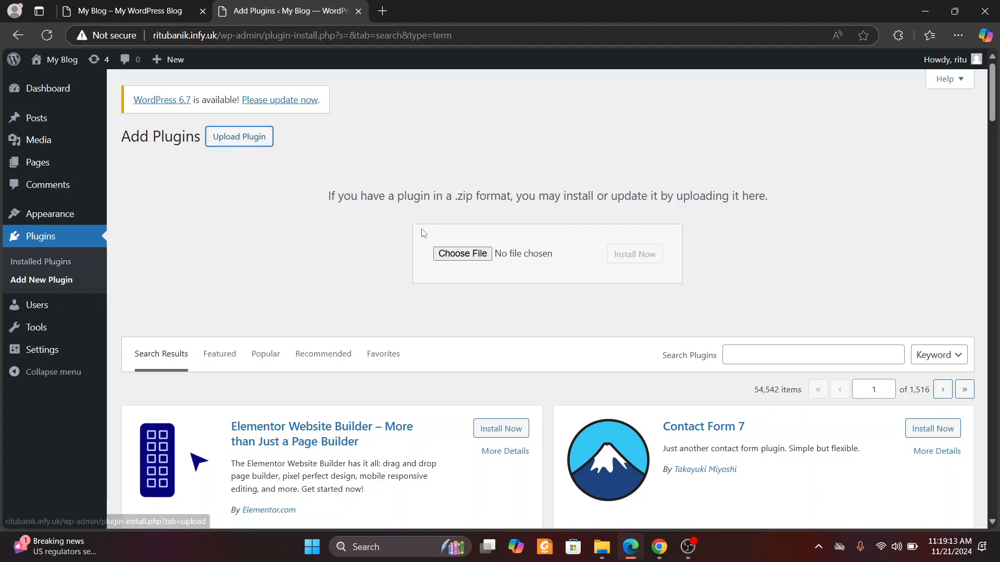
drag(328, 196, 475, 197)
click(457, 197)
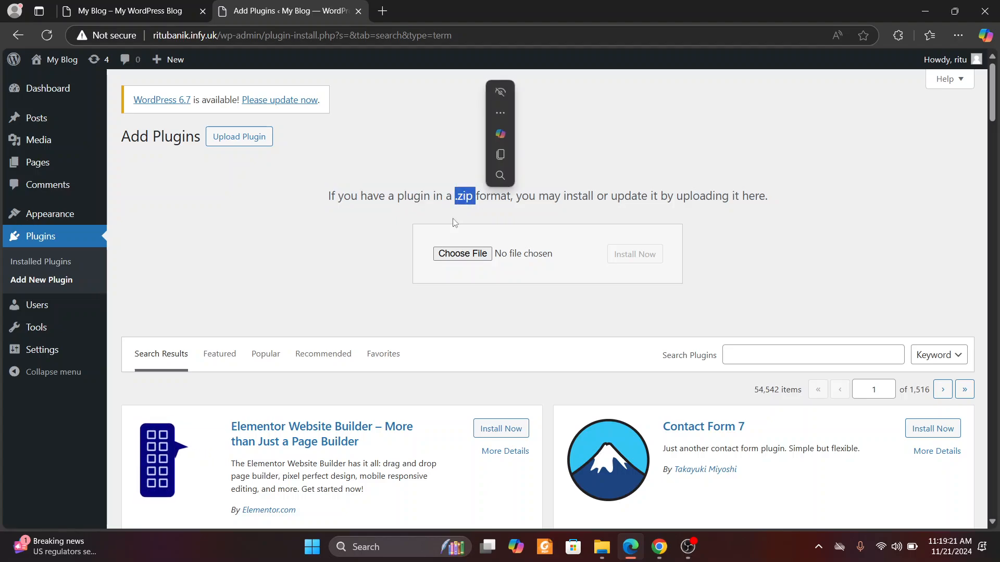
Compress the elementor-pro folder into a ZIP file and move the progress window aside.
click(602, 547)
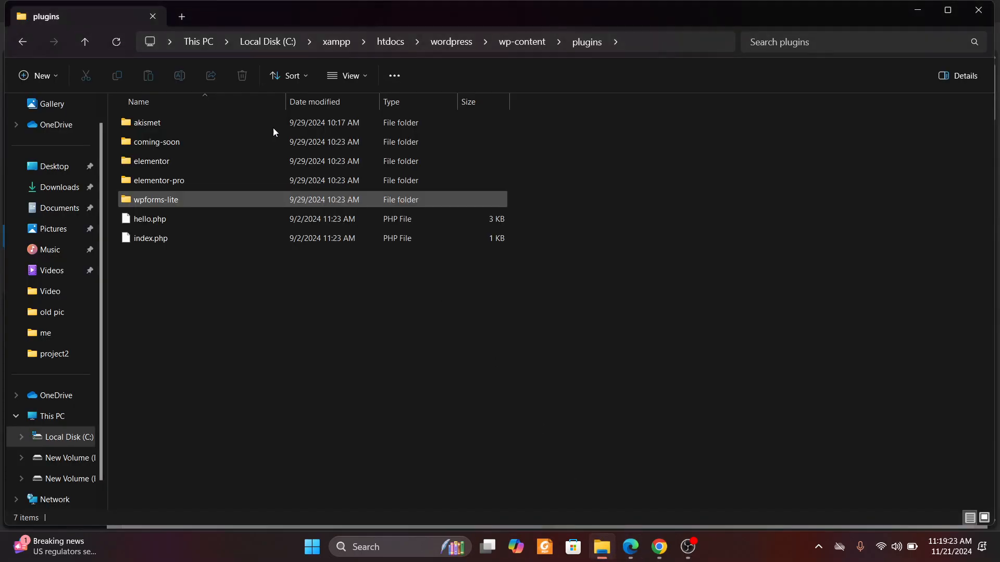
click(217, 183)
click(214, 180)
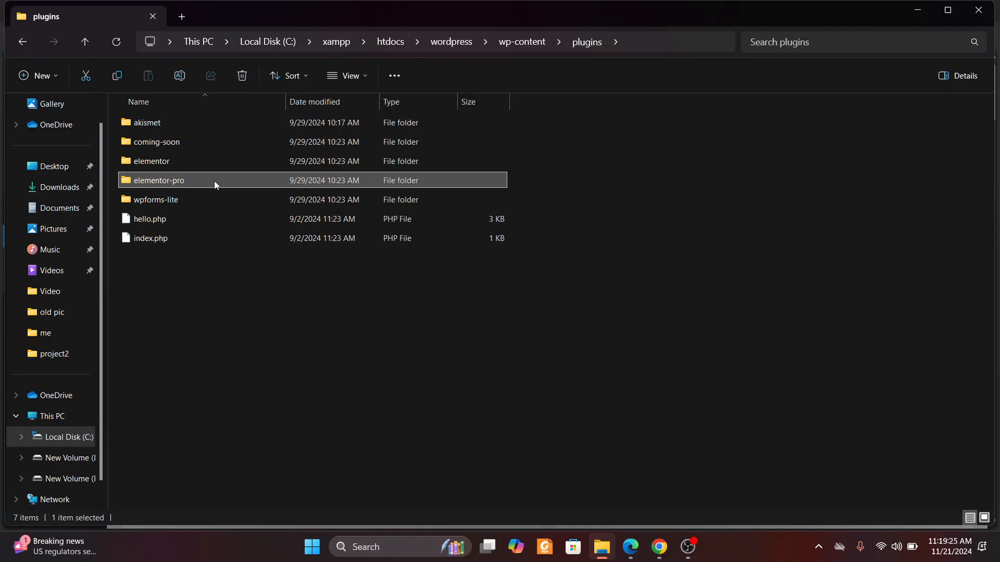
right_click(214, 181)
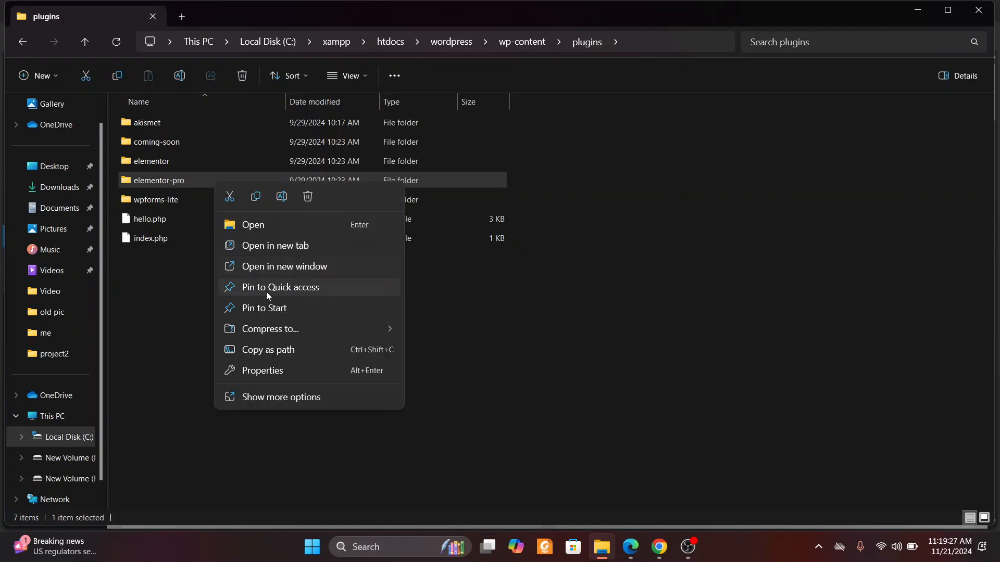
mouse_move(294, 330)
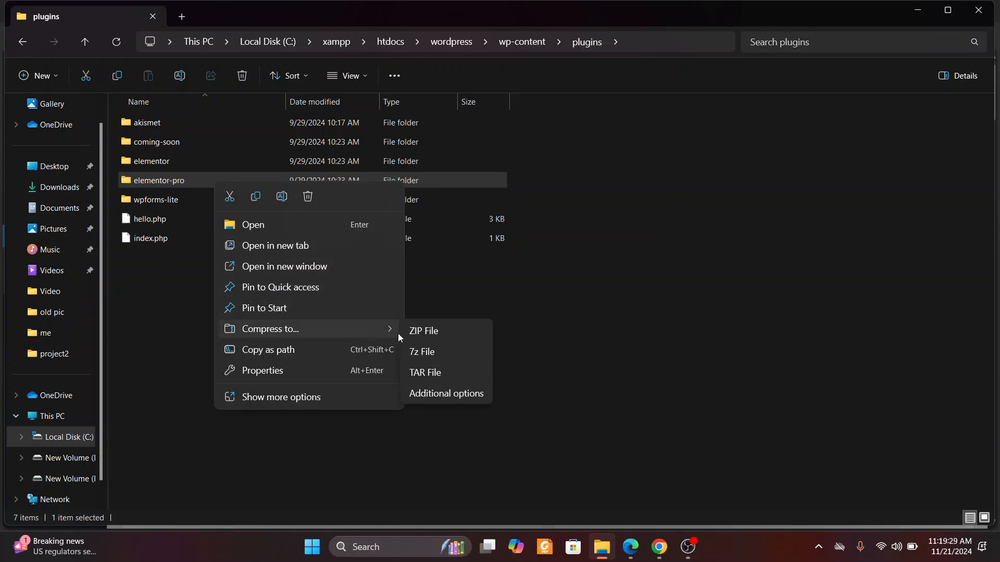
click(432, 333)
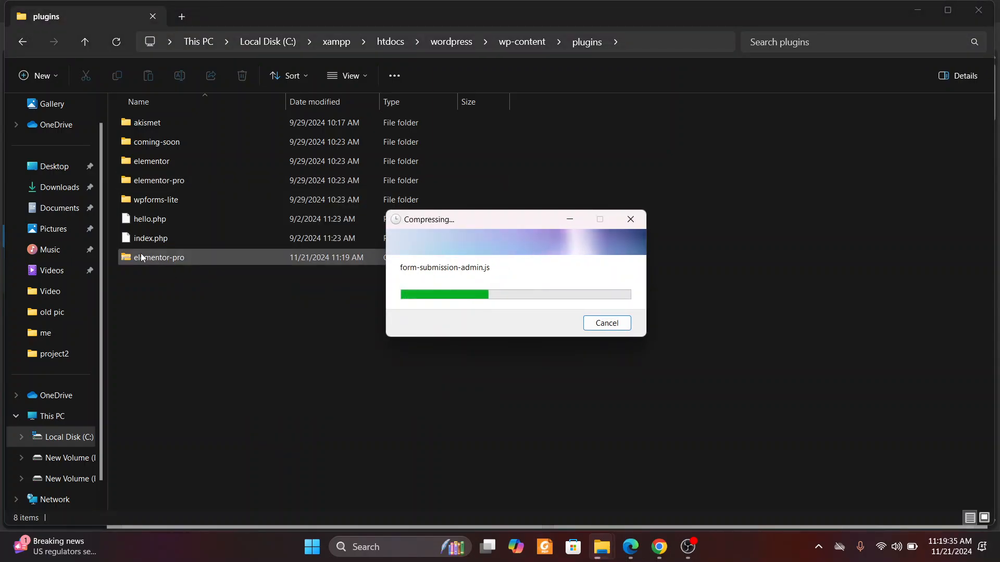
scroll(168, 270, up, 3)
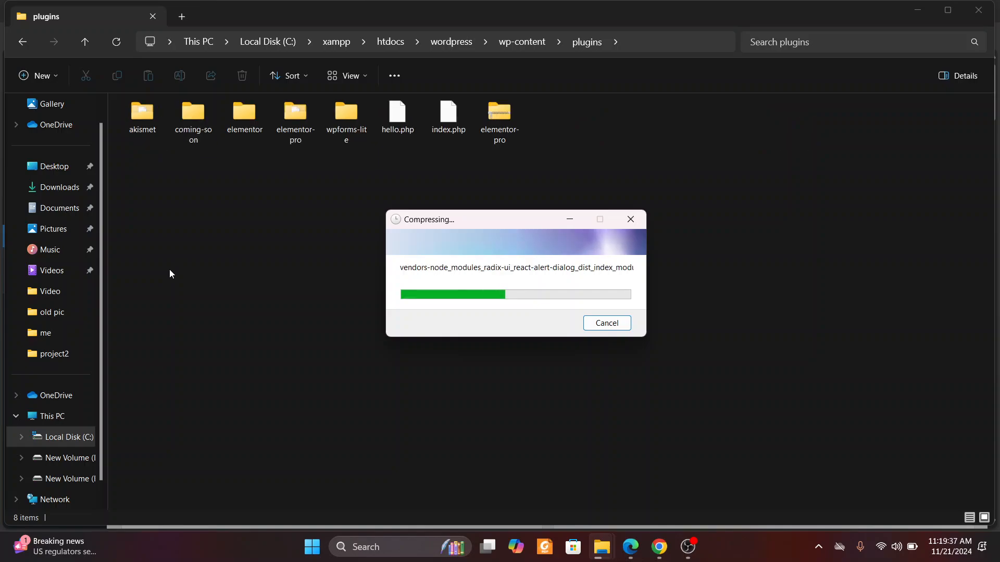
scroll(170, 270, up, 1)
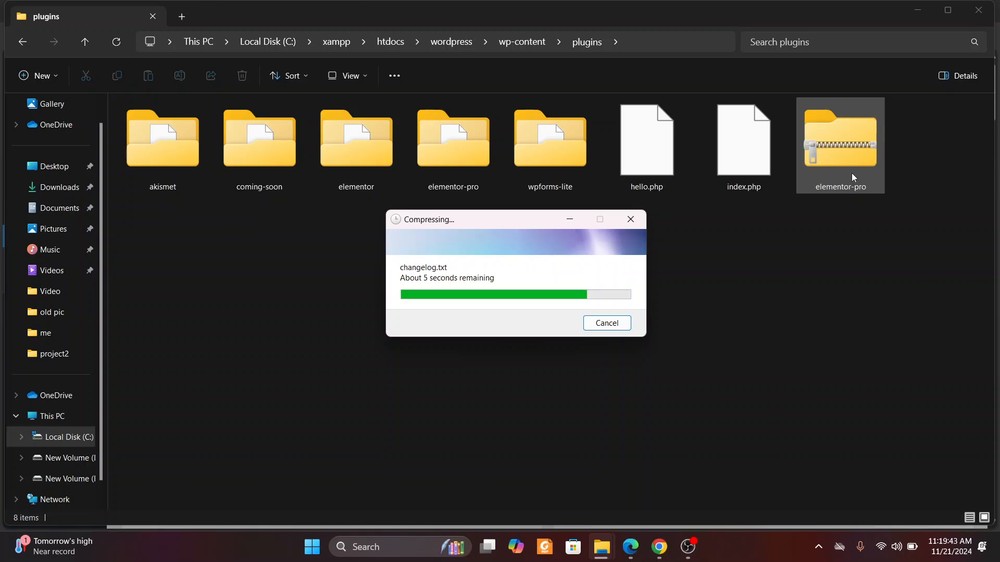
drag(519, 223, 487, 226)
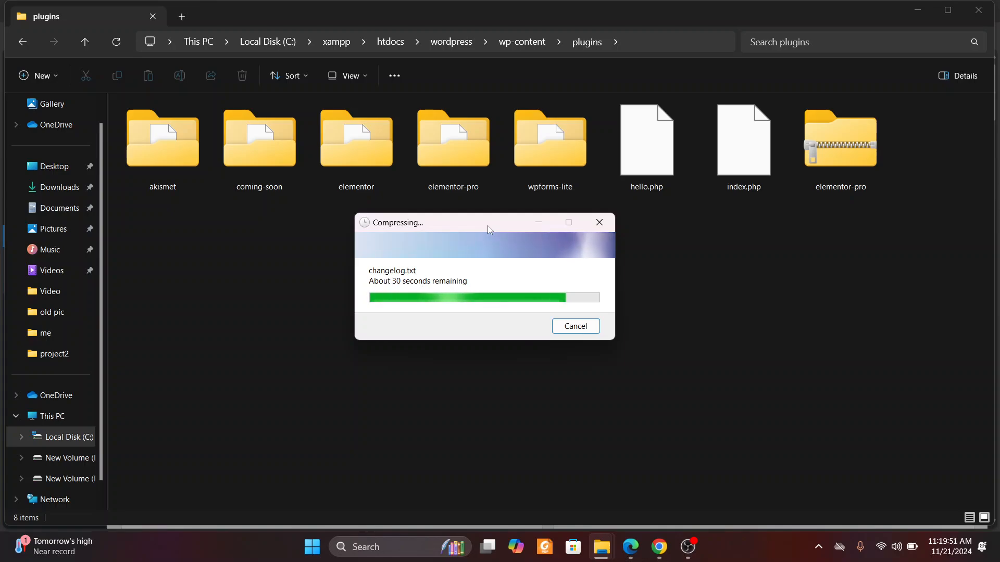
drag(488, 227, 467, 227)
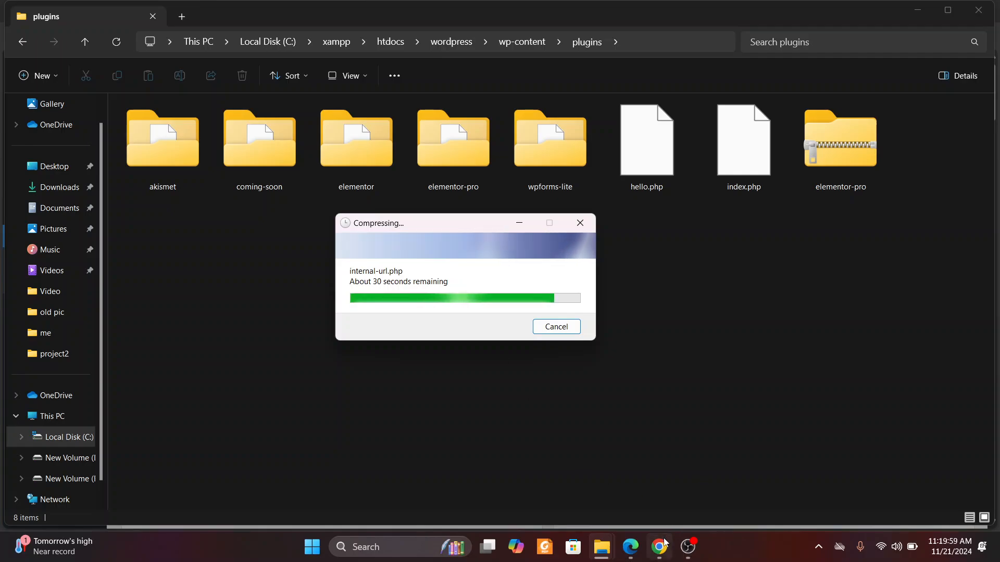
Start automatic CNAME record setup on InfinityFree's SSL verification page.
mouse_move(665, 545)
click(669, 441)
click(235, 130)
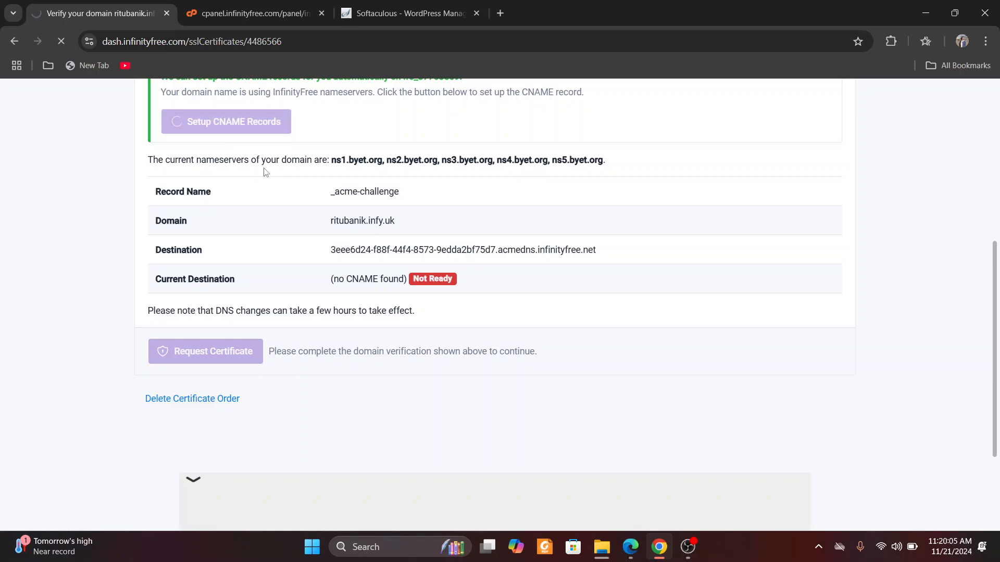
Wait for the CNAME status while checking the Sample Page homepage in WordPress.
scroll(318, 203, down, 1)
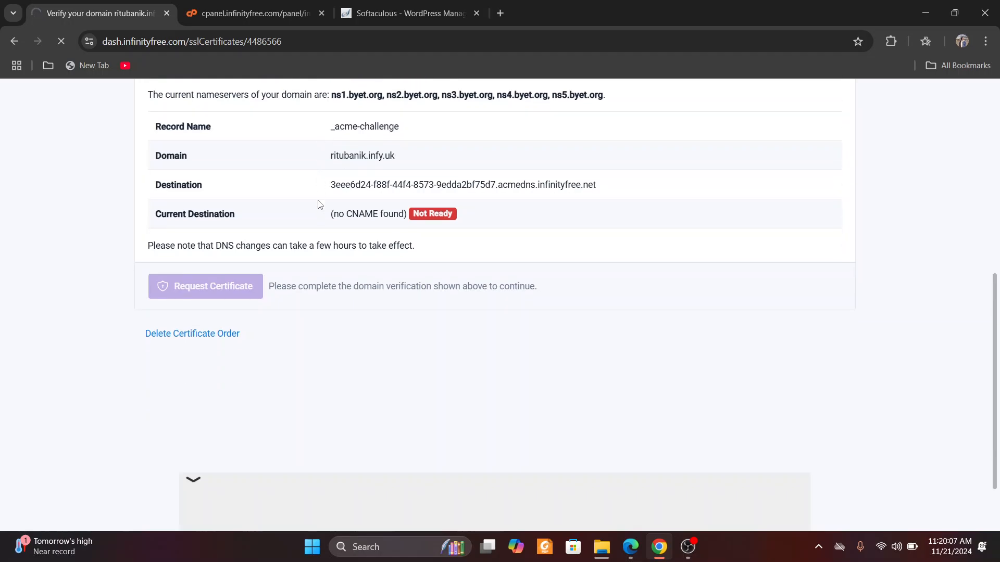
scroll(319, 204, up, 4)
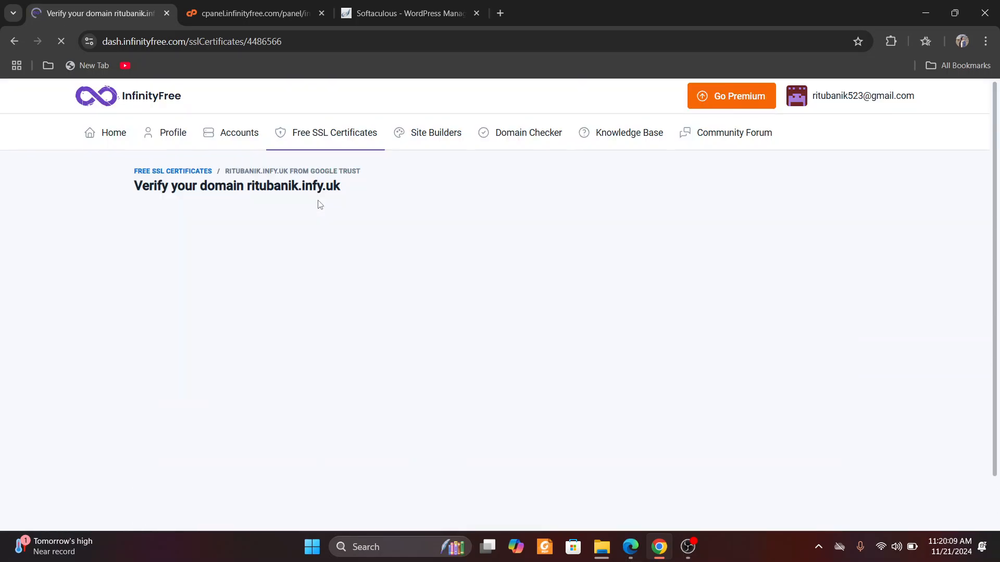
scroll(319, 204, down, 5)
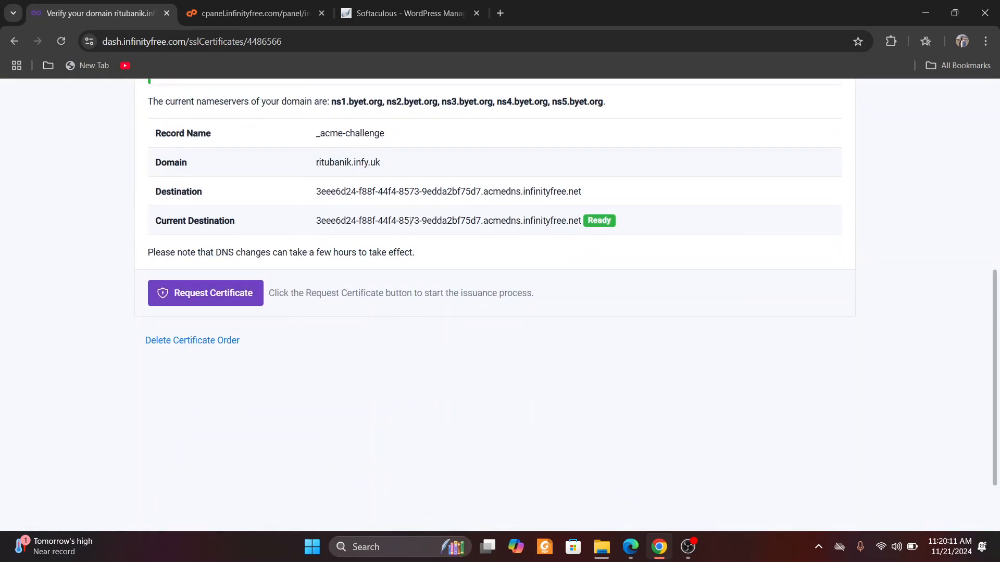
scroll(470, 244, up, 3)
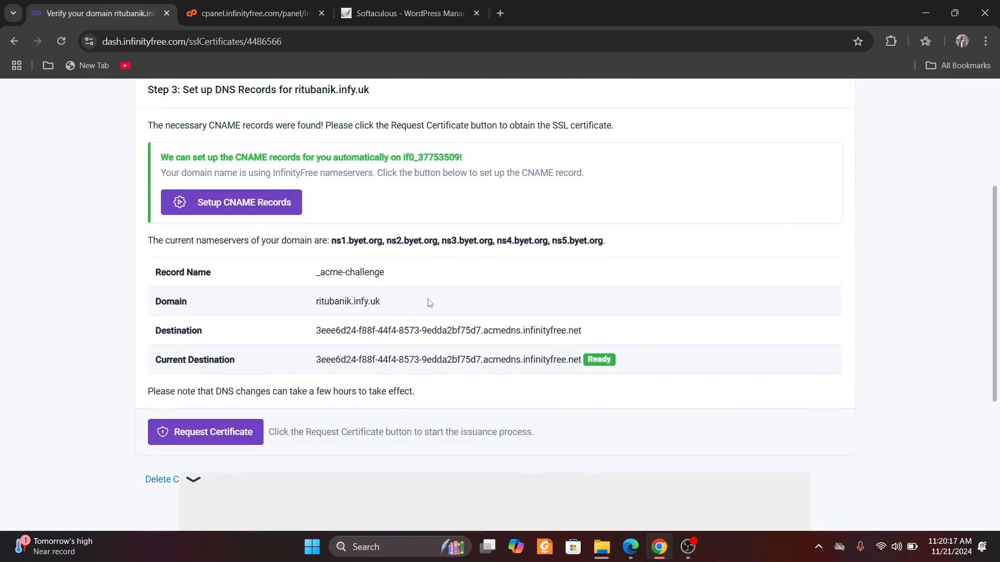
scroll(427, 302, down, 1)
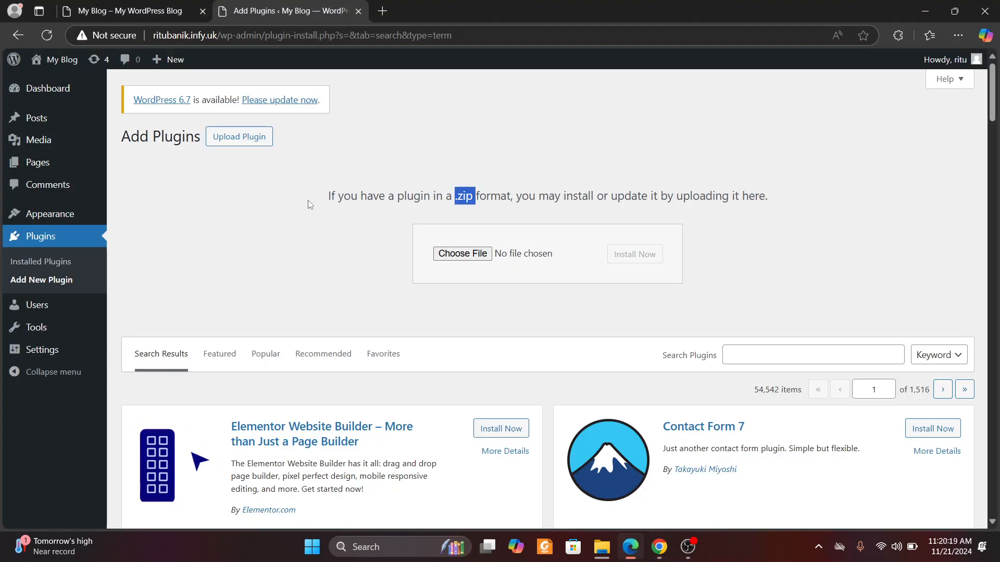
click(630, 547)
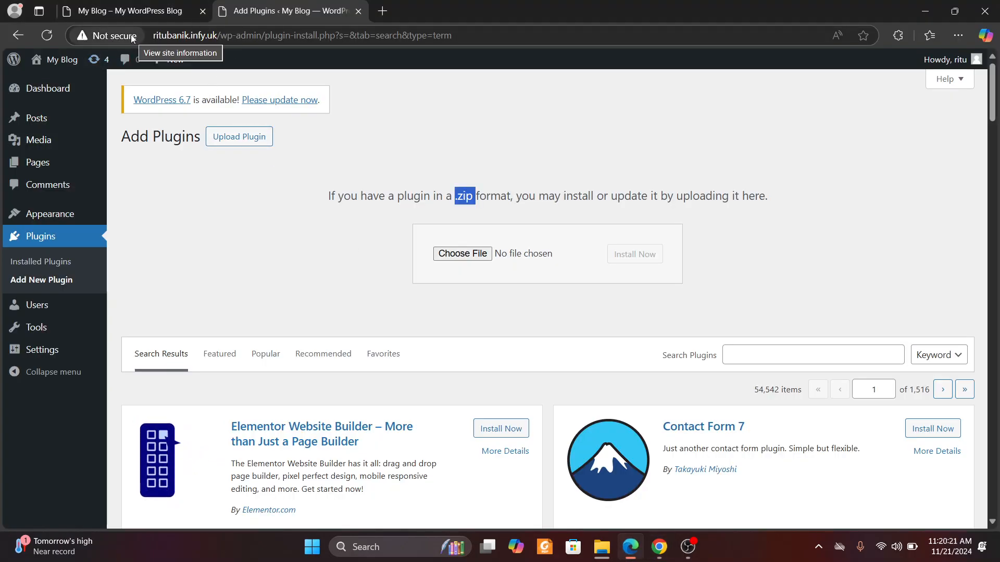
click(130, 10)
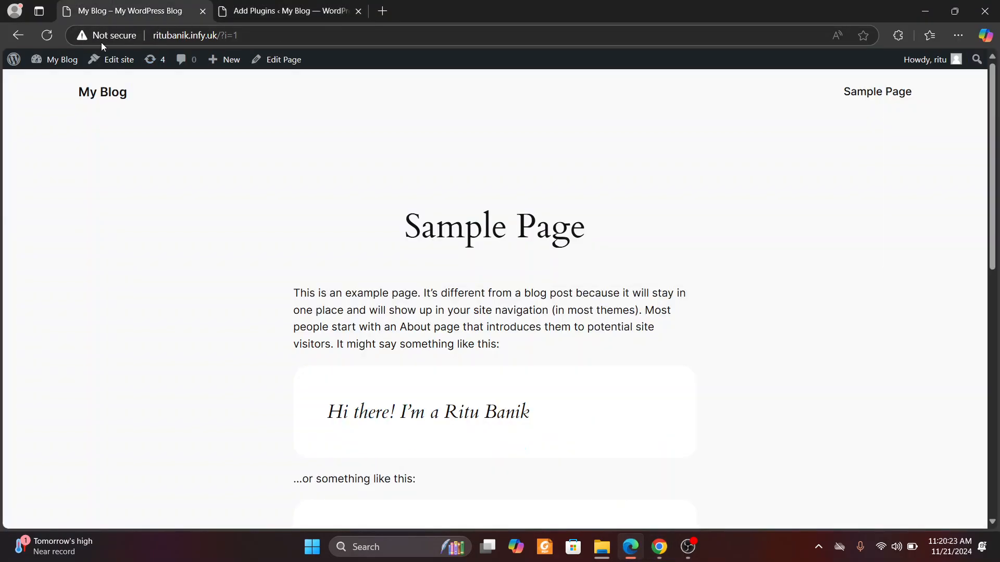
click(277, 10)
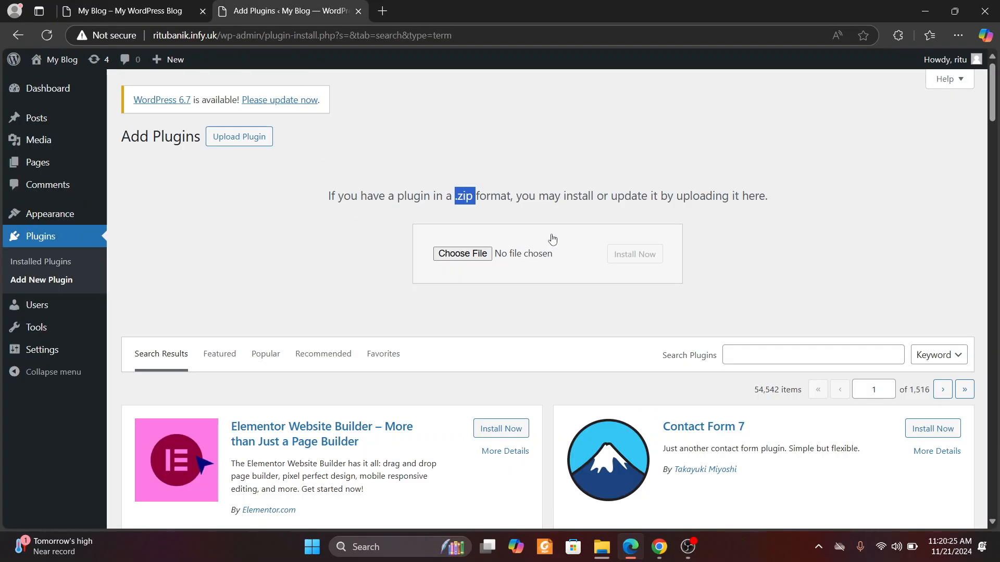
Request the free SSL certificate for ritubanik.infy.uk once the CNAME shows Ready.
click(659, 549)
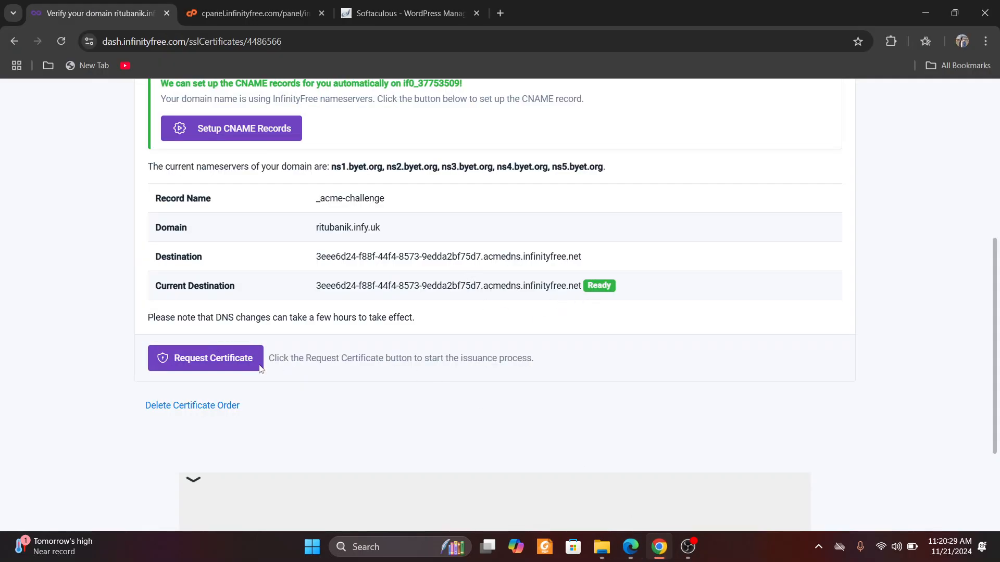
click(199, 358)
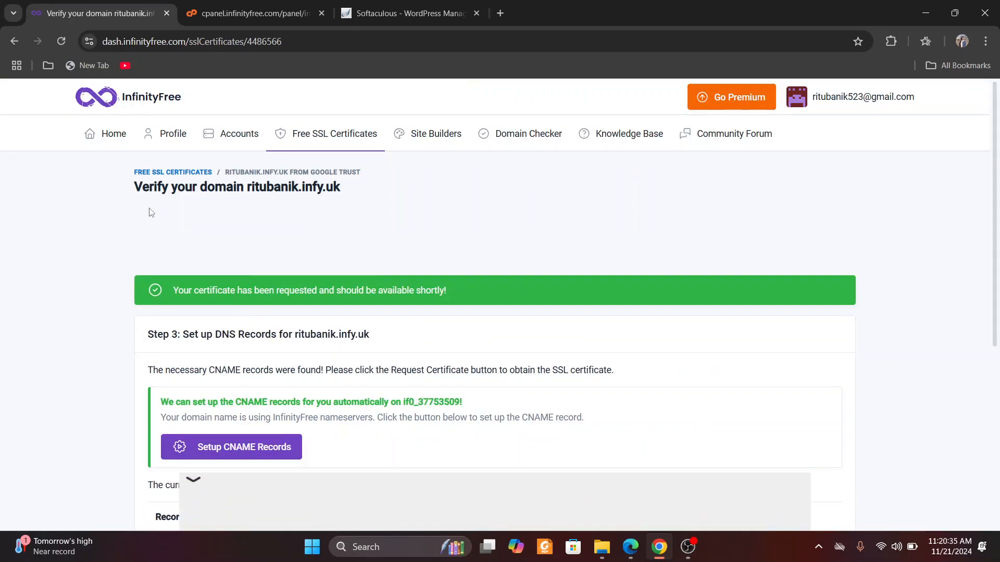
scroll(171, 229, down, 4)
scroll(191, 247, down, 2)
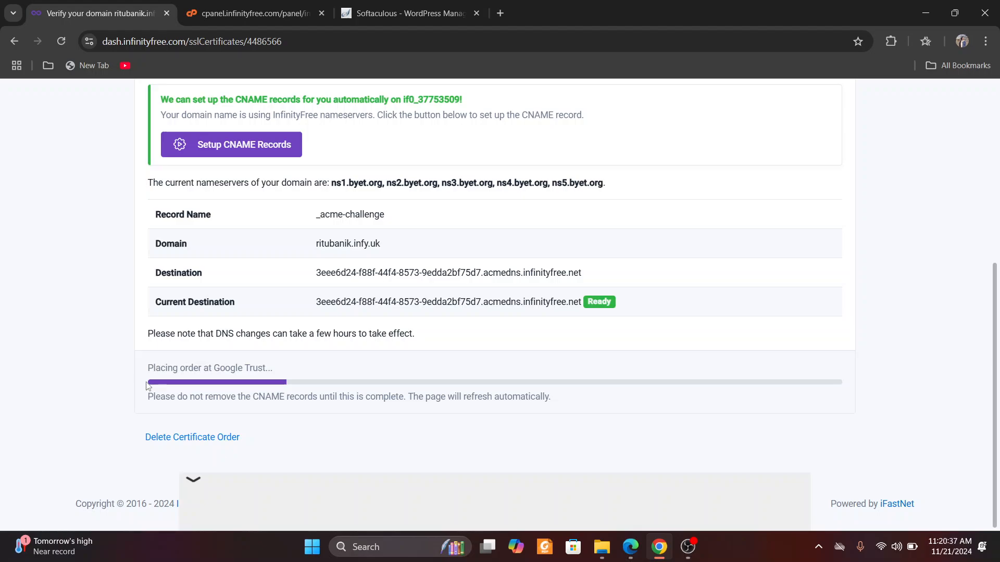
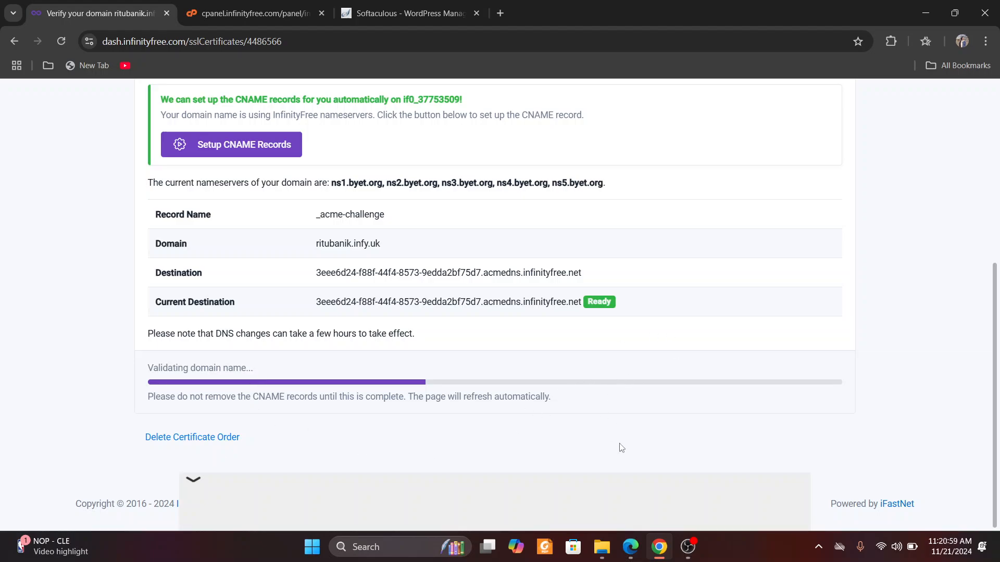
Bring up the local plugins folder holding the new elementor-pro zip in File Explorer.
click(603, 547)
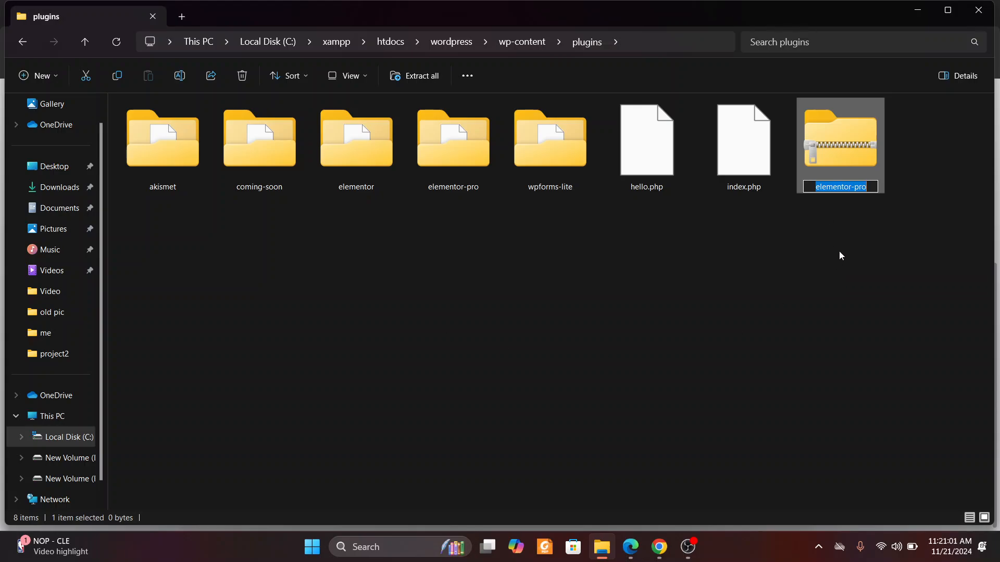
Keep the 4.00 MB zip named elementor-pro and go back to the WordPress plugin upload page.
click(839, 252)
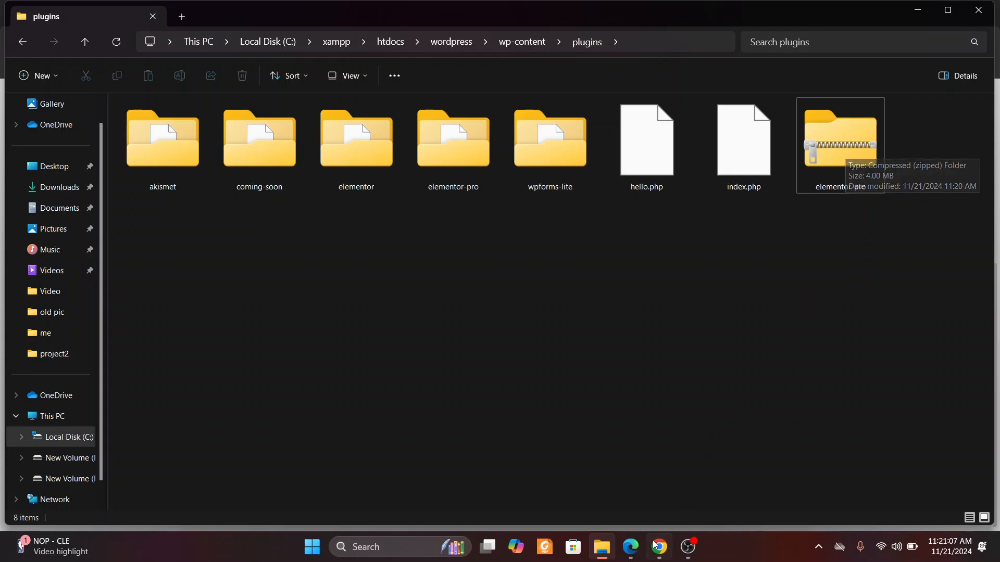
click(639, 552)
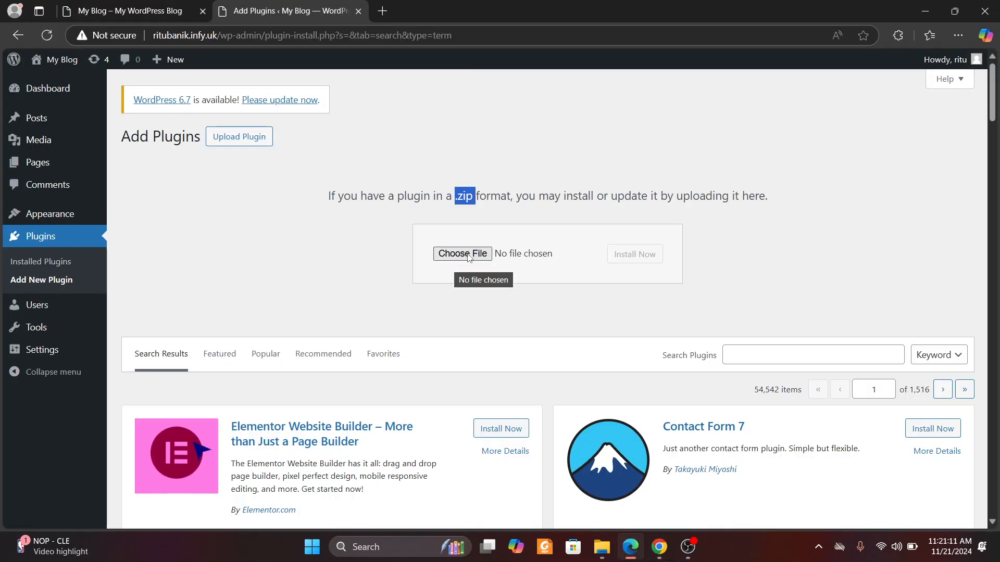
Browse the upload file picker to C:\xampp\htdocs\wordpress\wp-content\plugins.
click(470, 258)
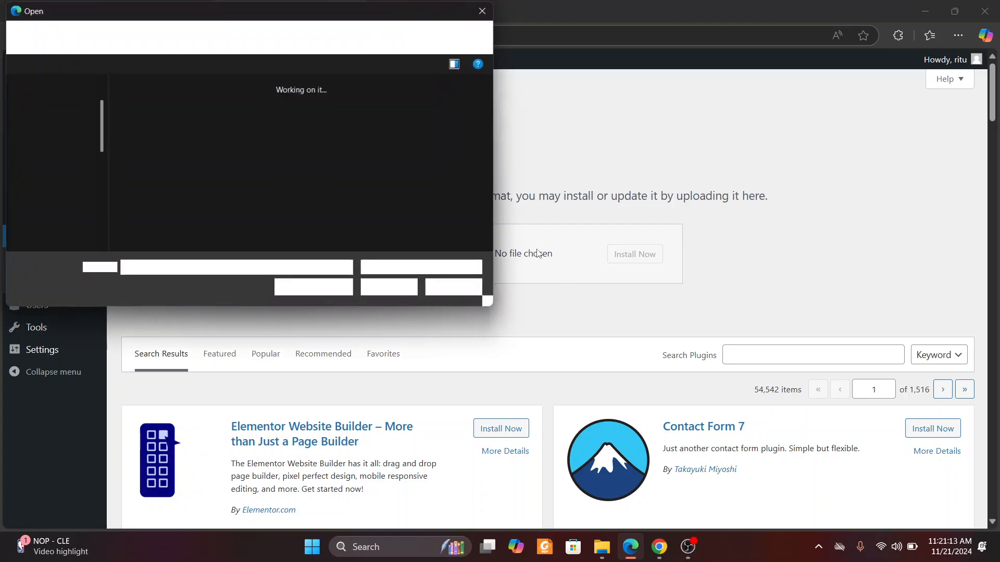
scroll(60, 172, down, 5)
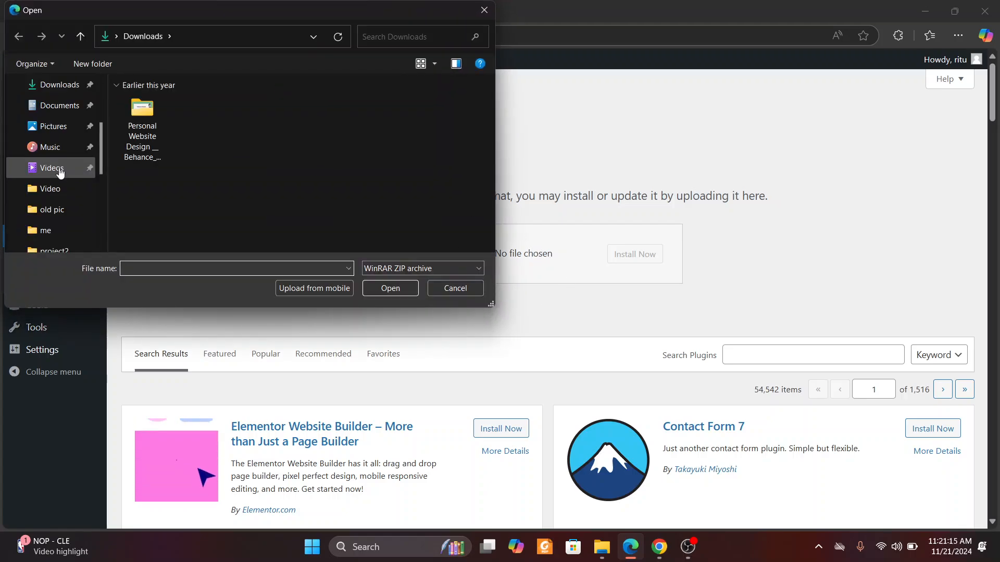
click(66, 148)
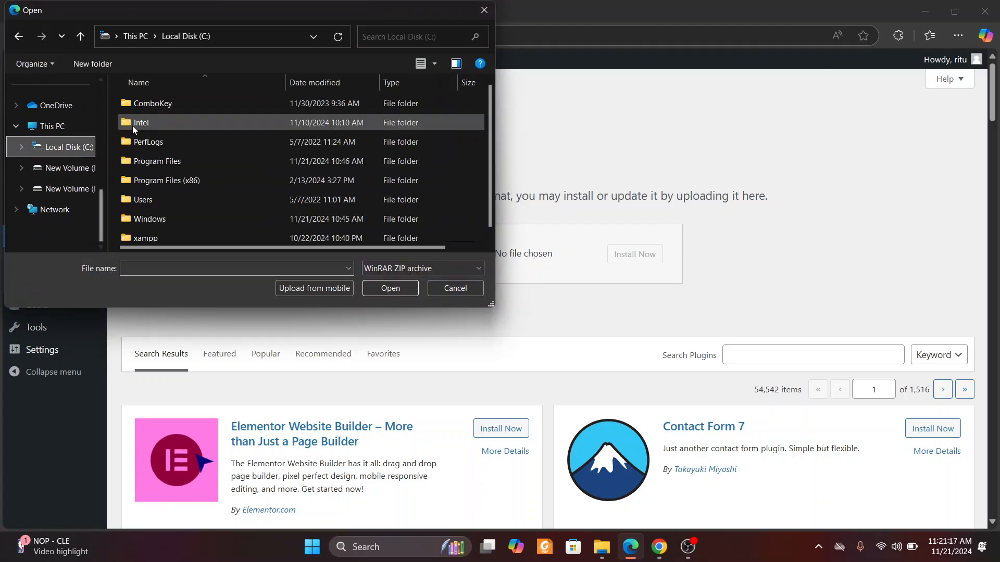
click(172, 236)
double_click(172, 234)
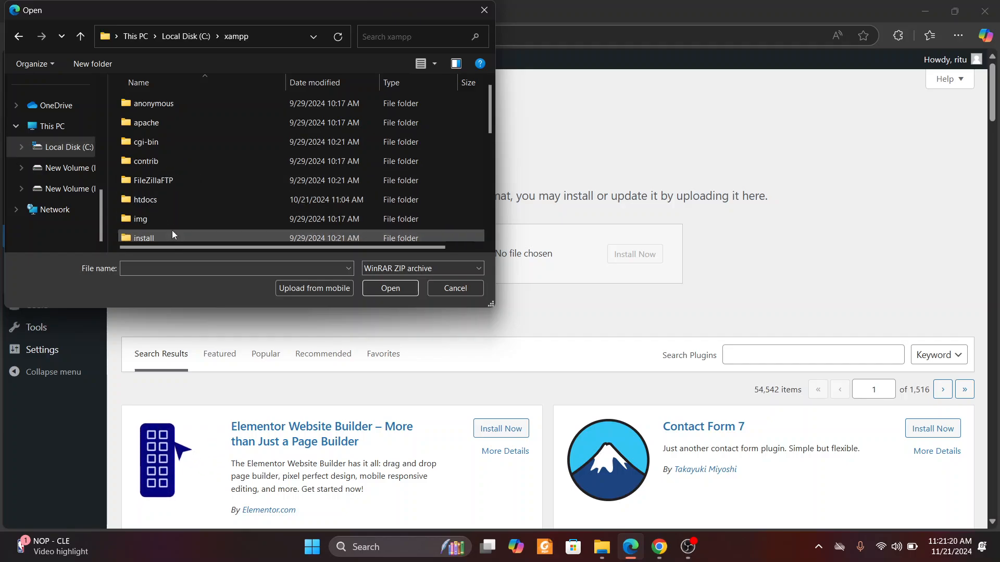
click(177, 200)
double_click(177, 200)
double_click(182, 180)
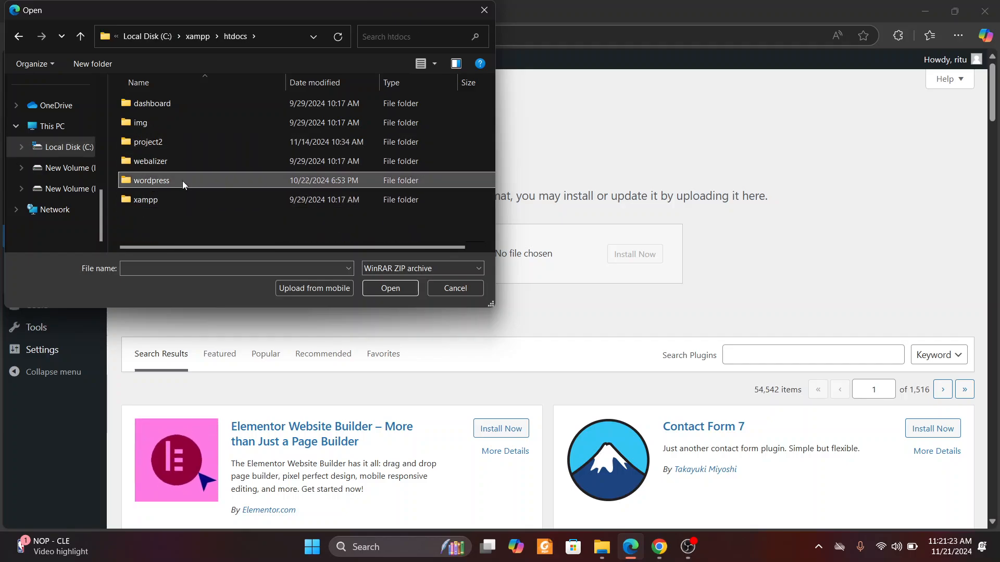
double_click(184, 123)
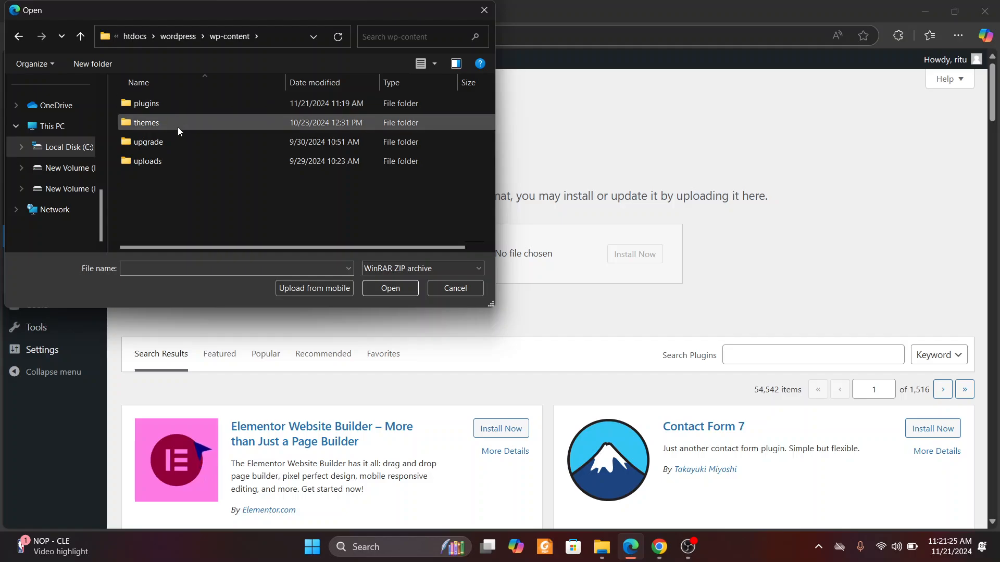
double_click(177, 127)
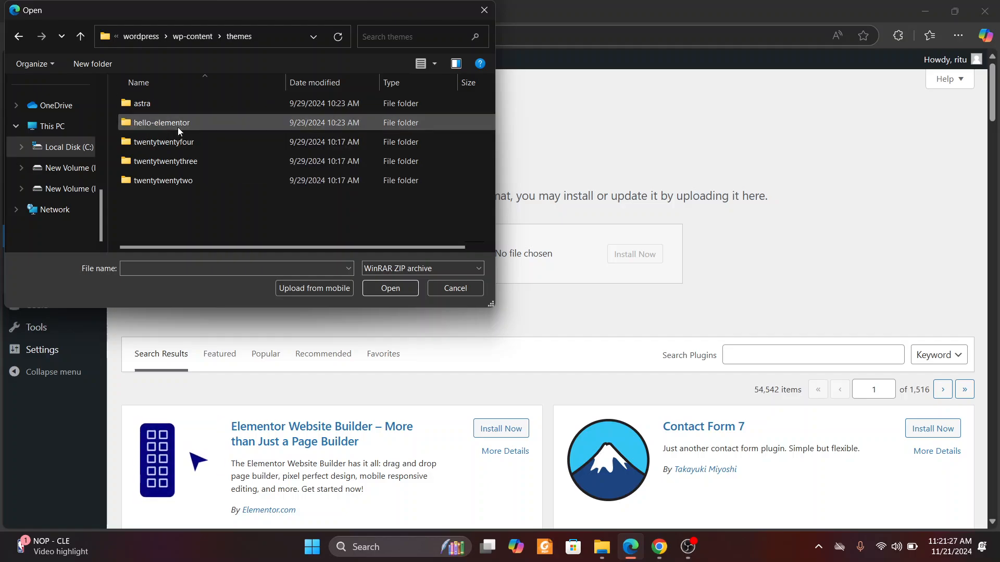
click(82, 34)
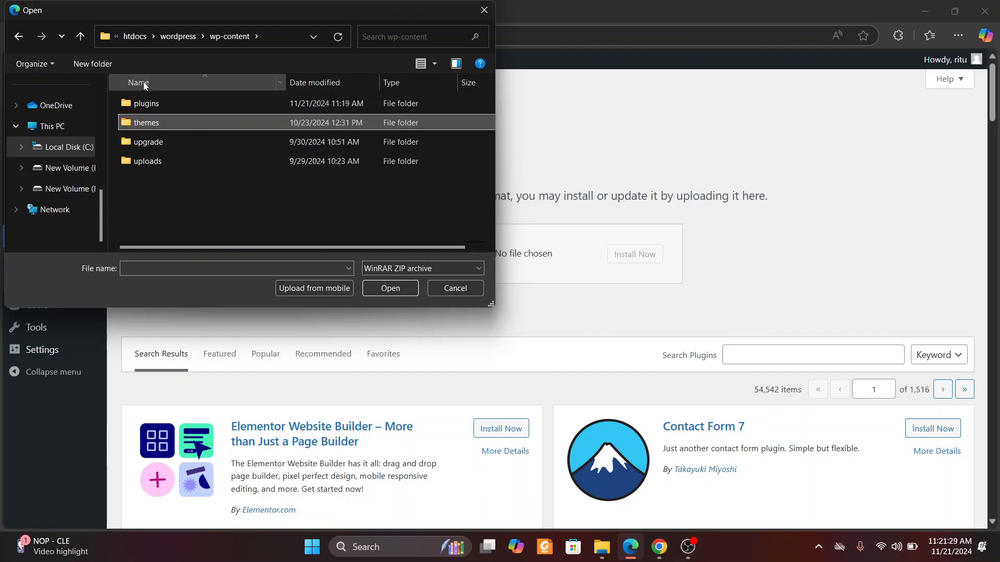
double_click(159, 103)
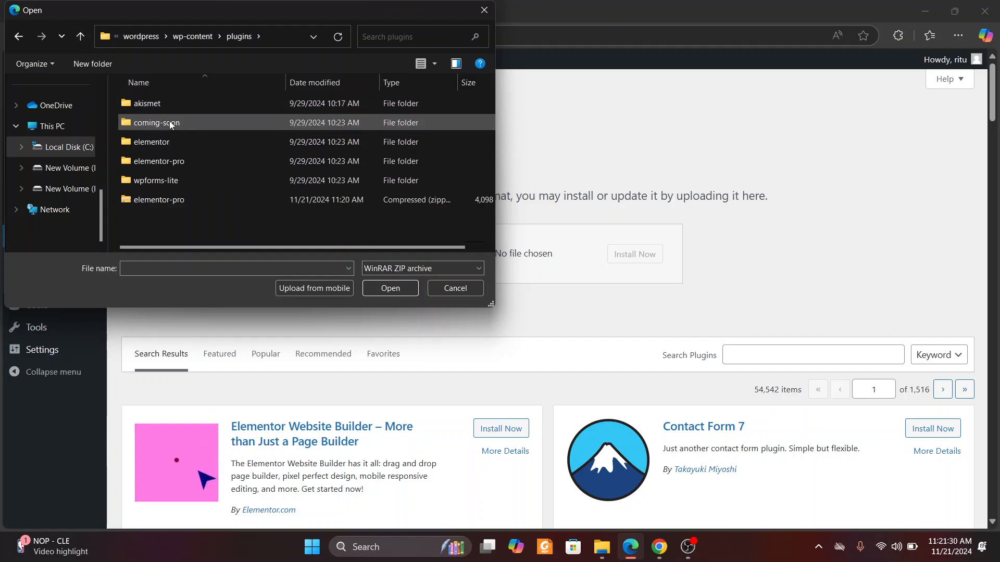
Attach elementor-pro.zip as the plugin upload and start installing it.
click(151, 202)
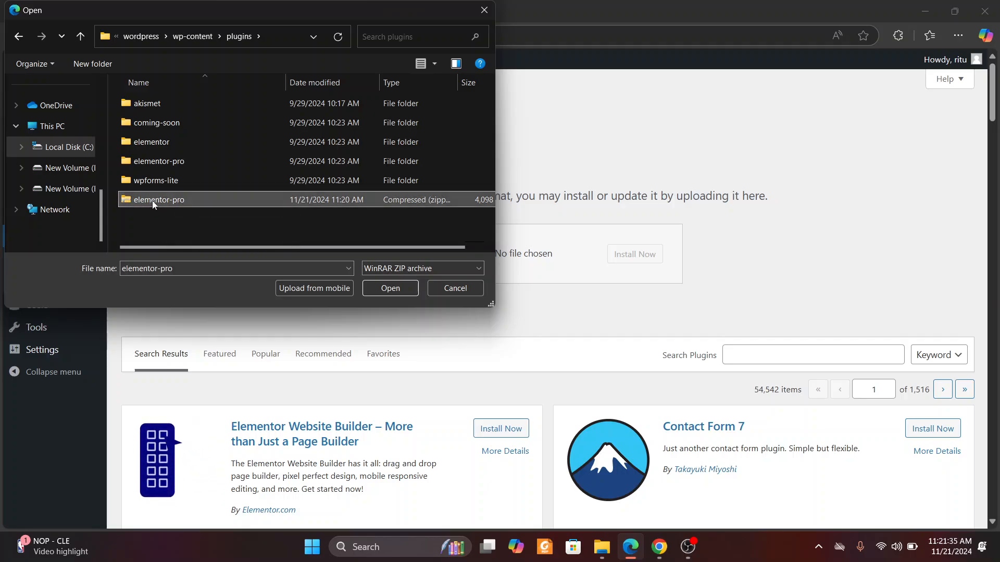
click(390, 288)
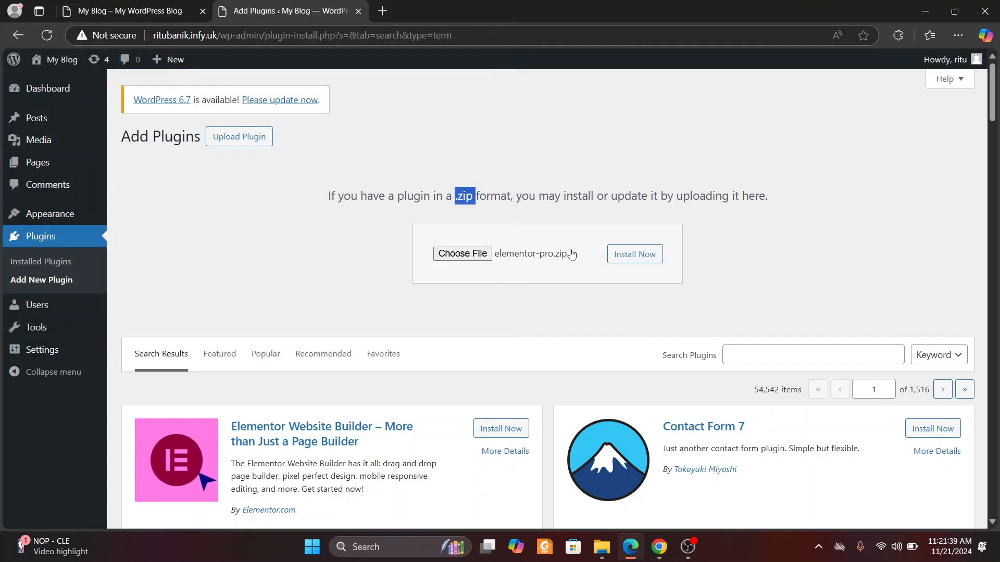
click(631, 254)
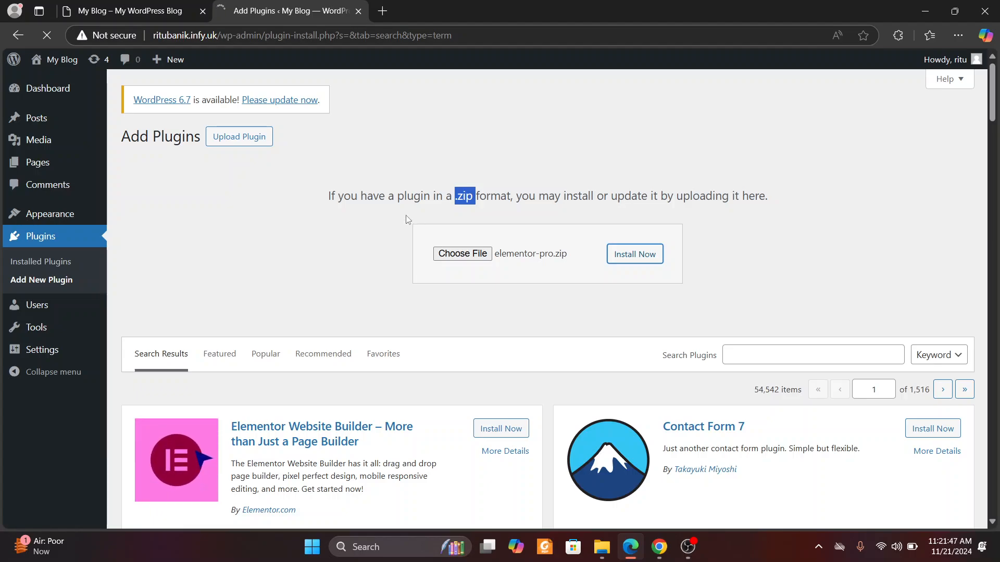
click(668, 192)
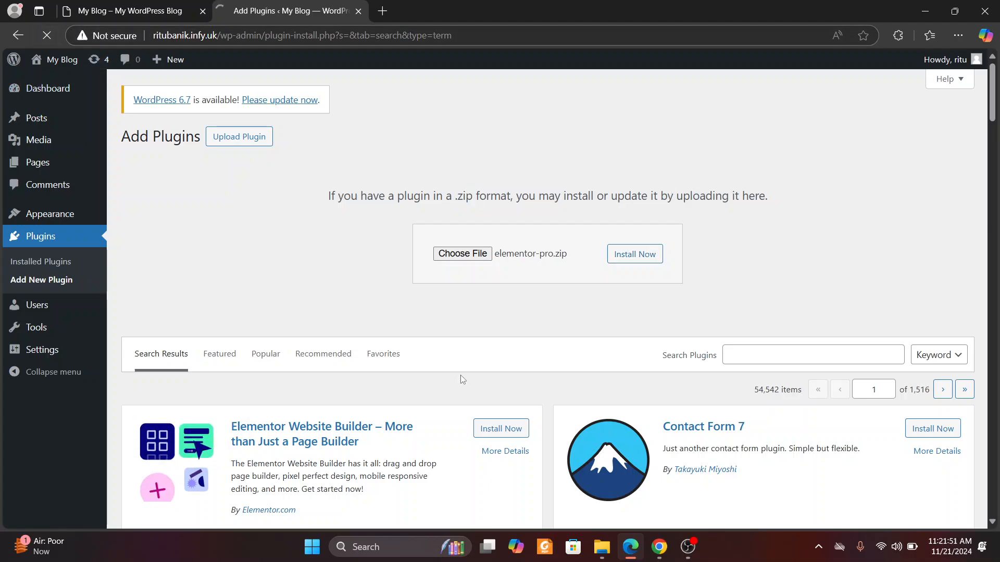
Automatically install the issued Google Trust SSL certificate on the InfinityFree hosting account.
click(659, 546)
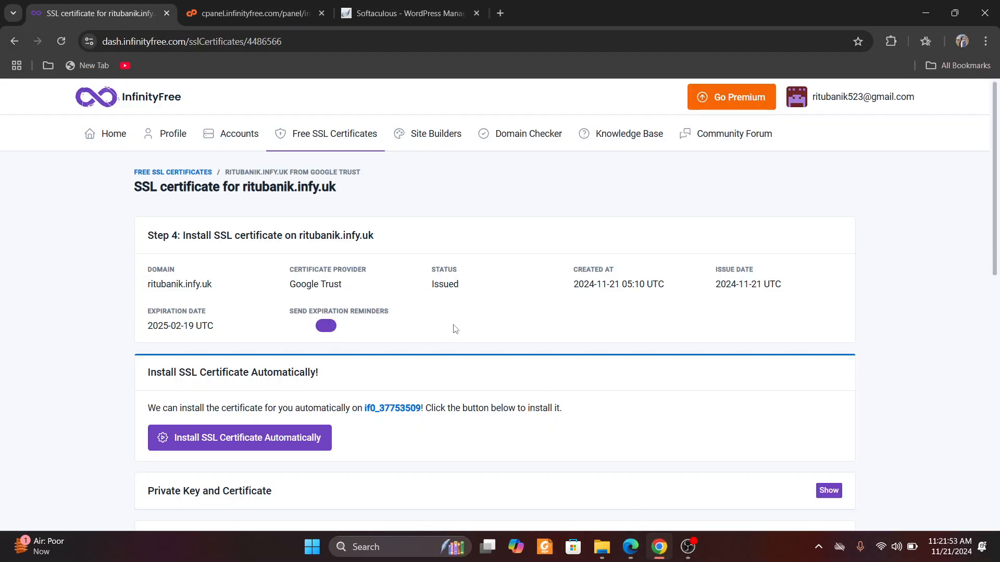
scroll(454, 328, down, 6)
scroll(456, 328, up, 5)
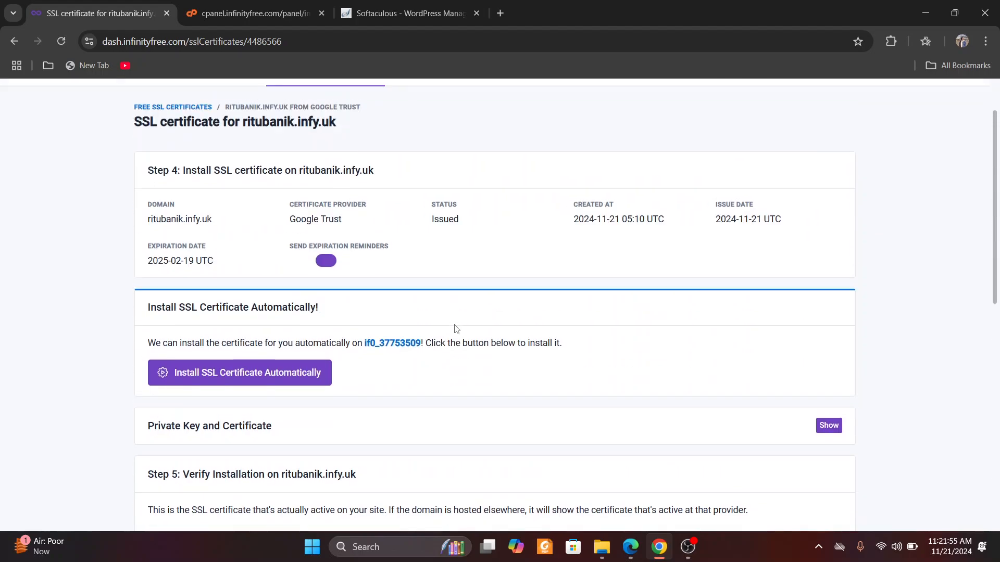
scroll(434, 276, down, 2)
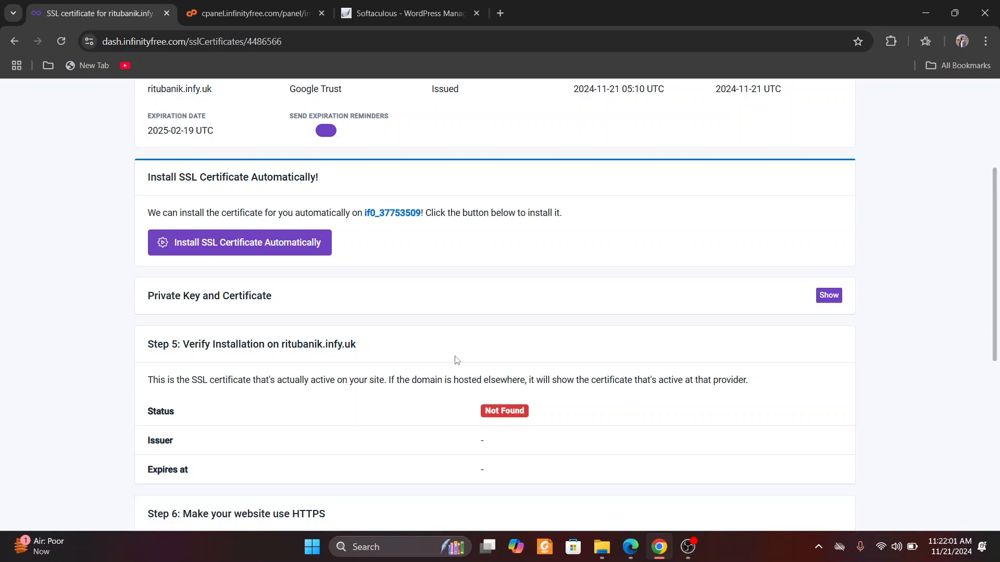
scroll(455, 359, up, 1)
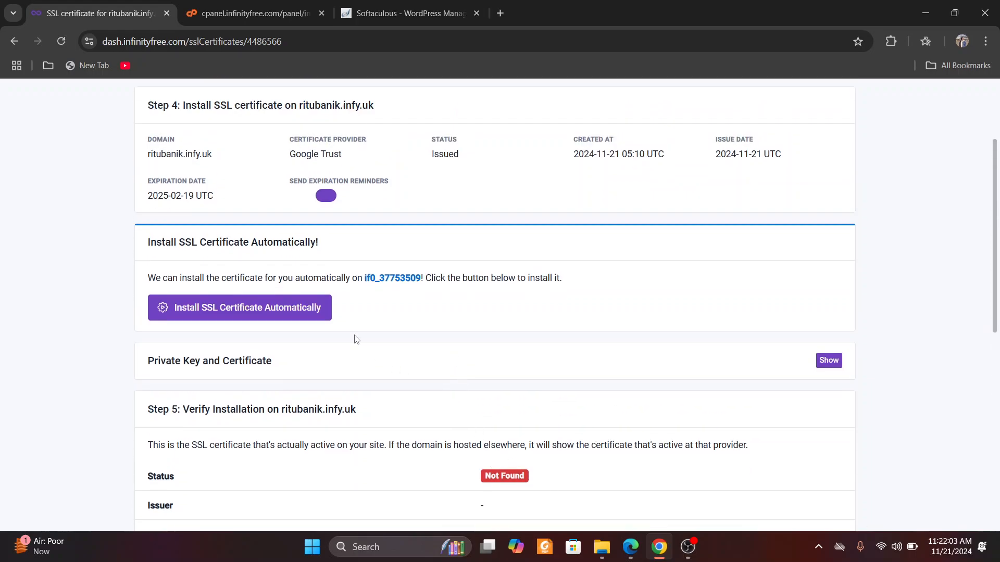
click(308, 312)
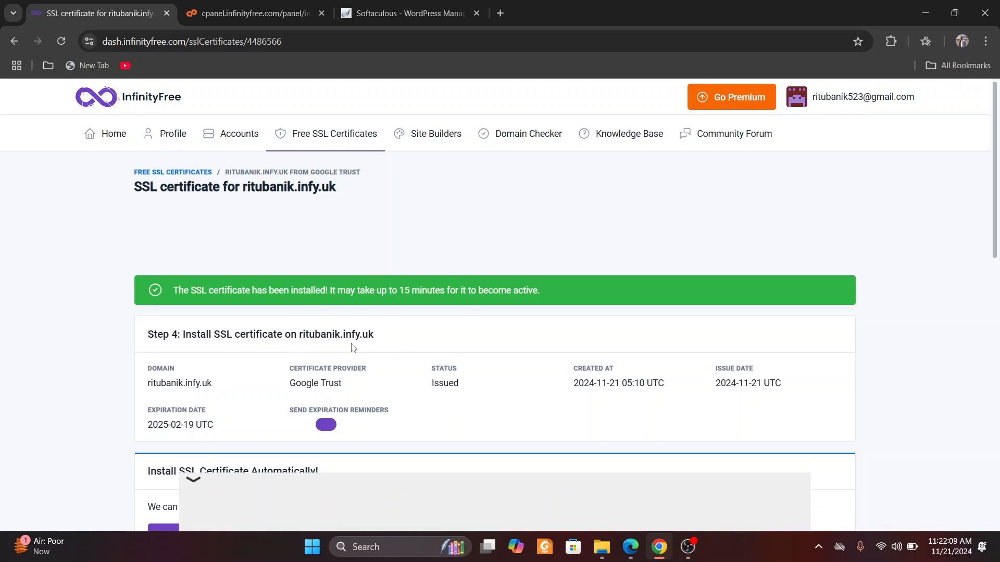
scroll(353, 348, down, 6)
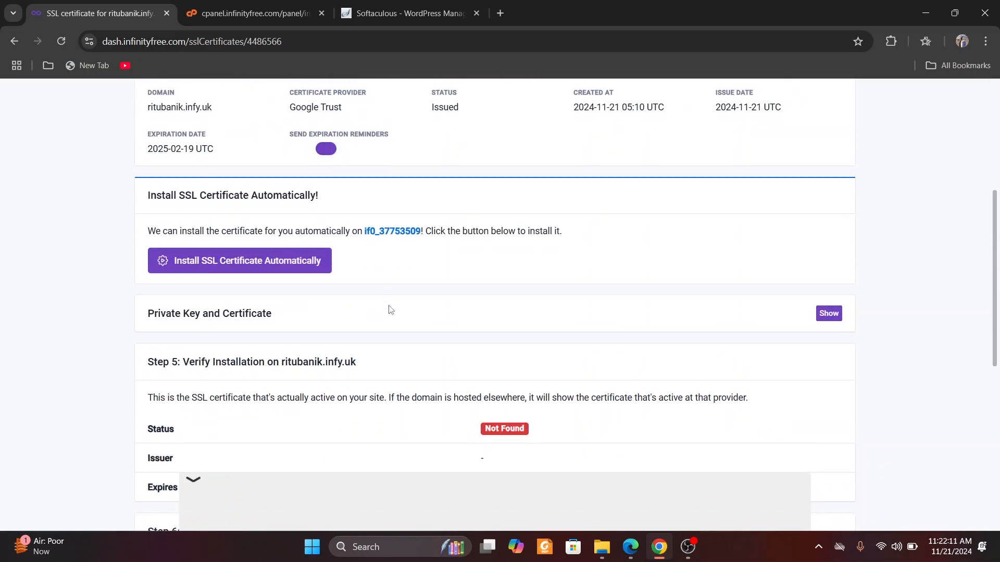
scroll(403, 271, up, 3)
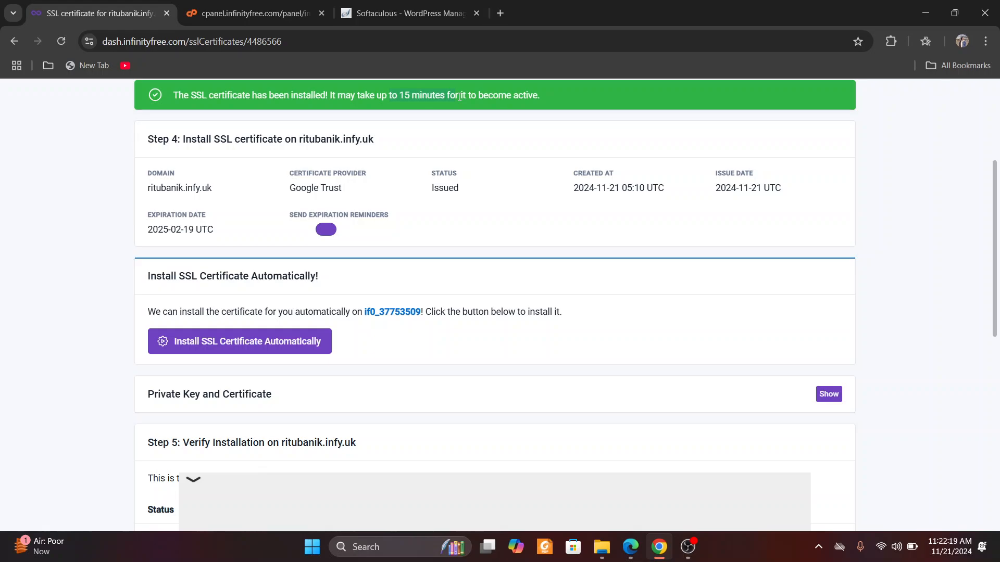
scroll(450, 227, down, 5)
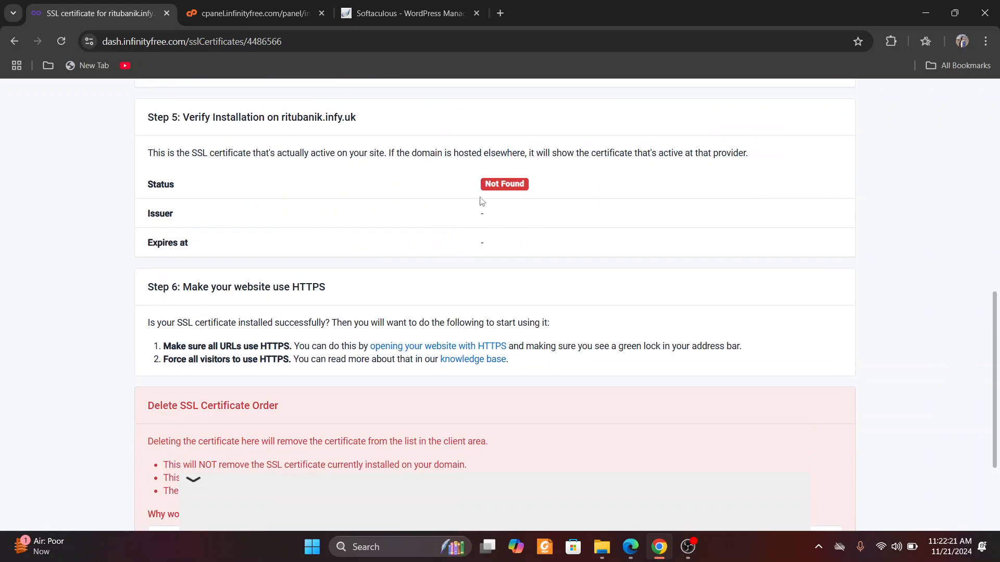
scroll(482, 201, up, 5)
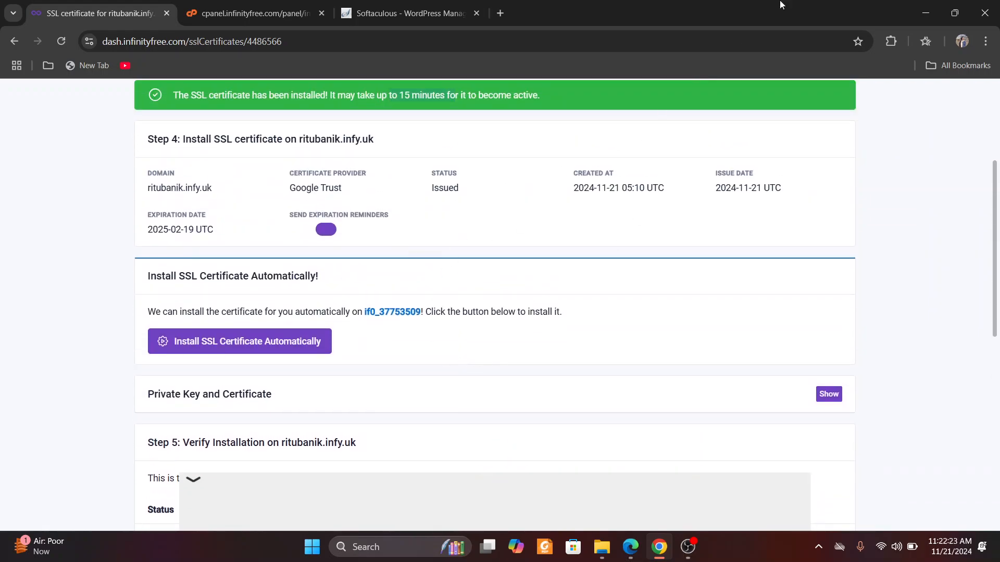
click(925, 12)
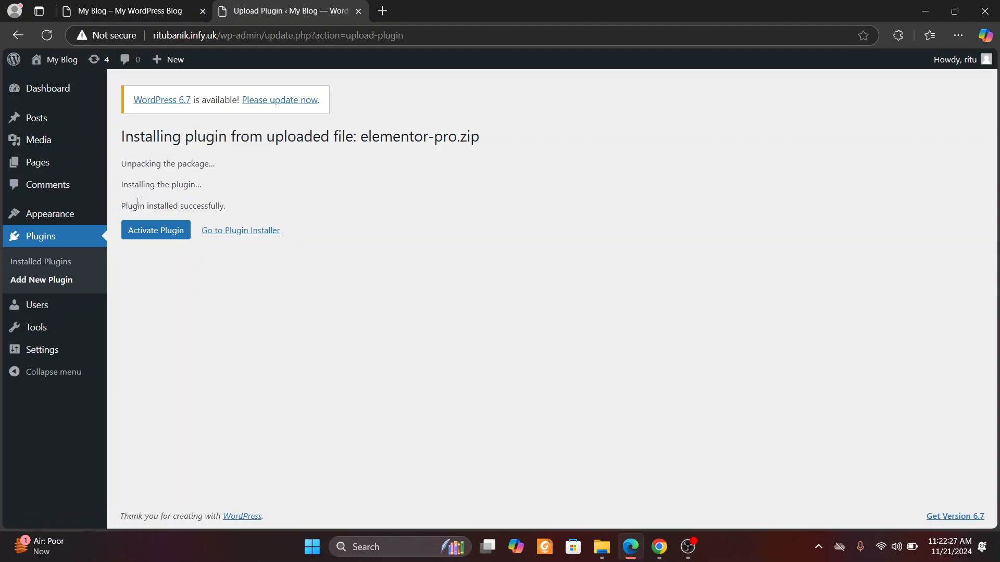
Activate Elementor Pro from the upload success screen, then WooCommerce in Installed Plugins.
drag(123, 210, 231, 209)
click(165, 238)
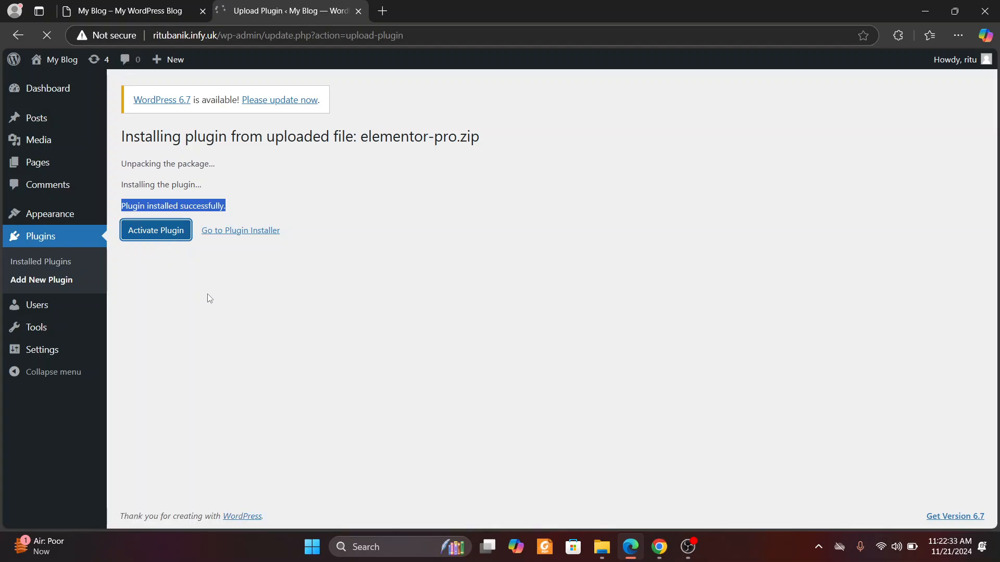
scroll(212, 292, down, 2)
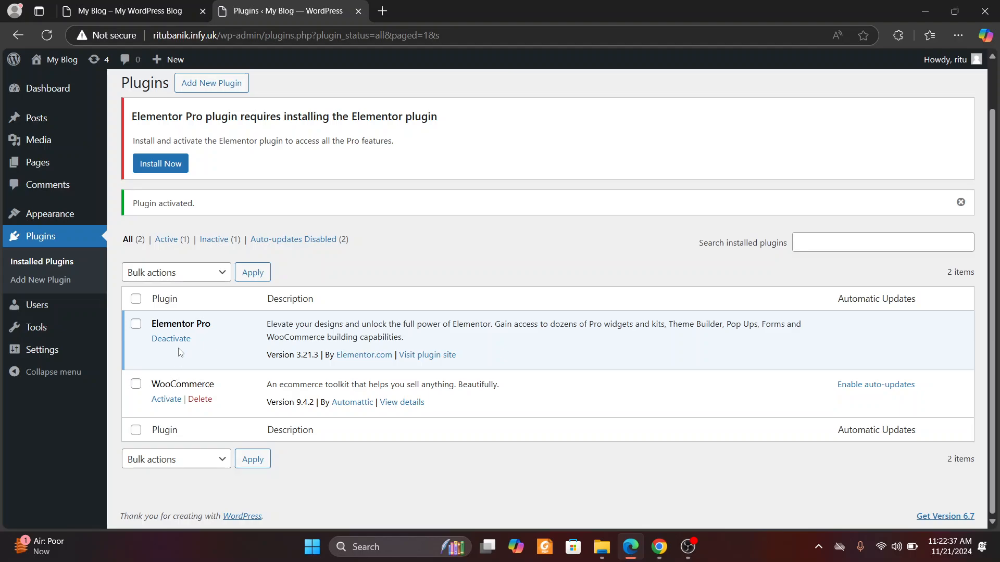
click(175, 401)
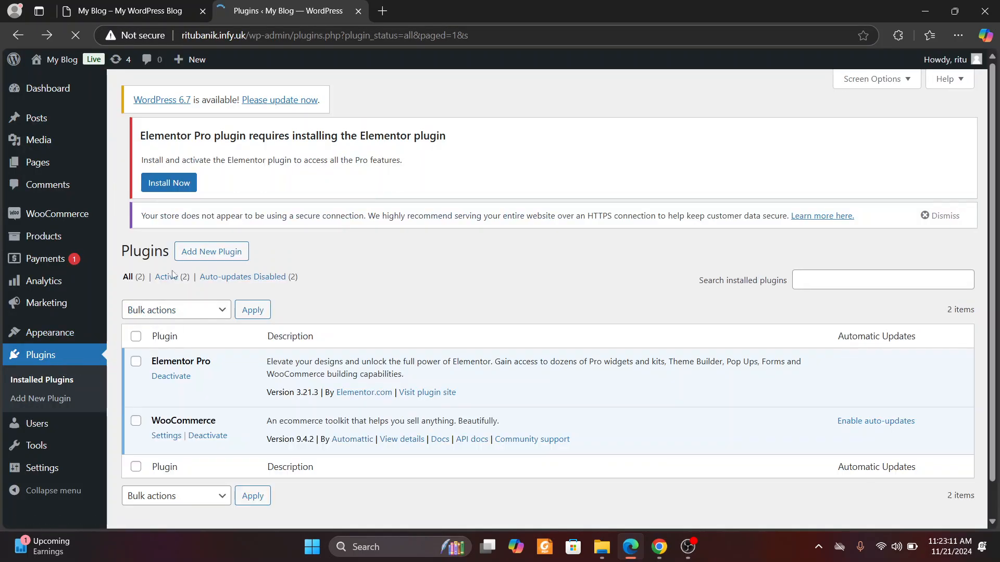
Install the Elementor plugin that Elementor Pro requires, then go to Appearance > Themes.
click(167, 186)
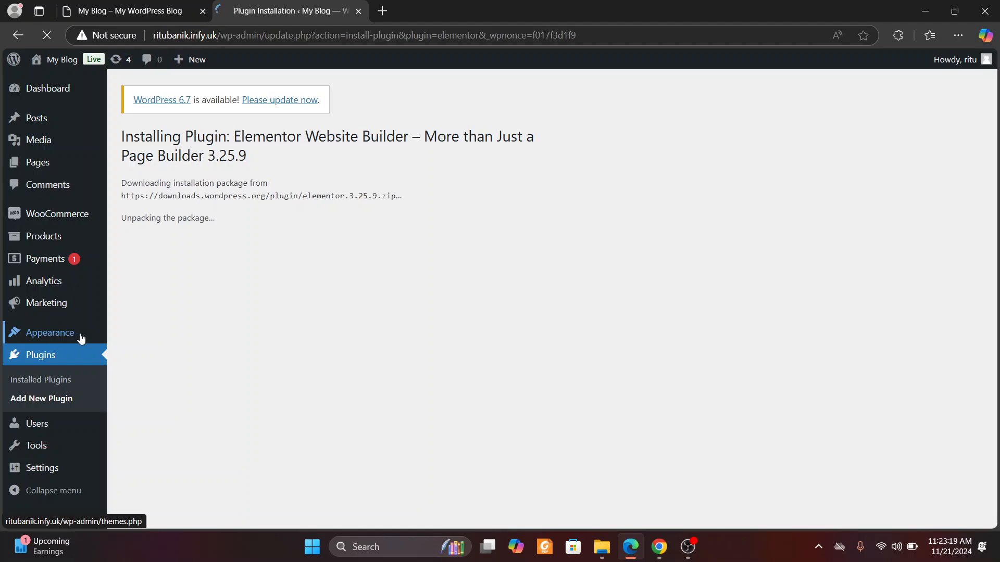
mouse_move(81, 338)
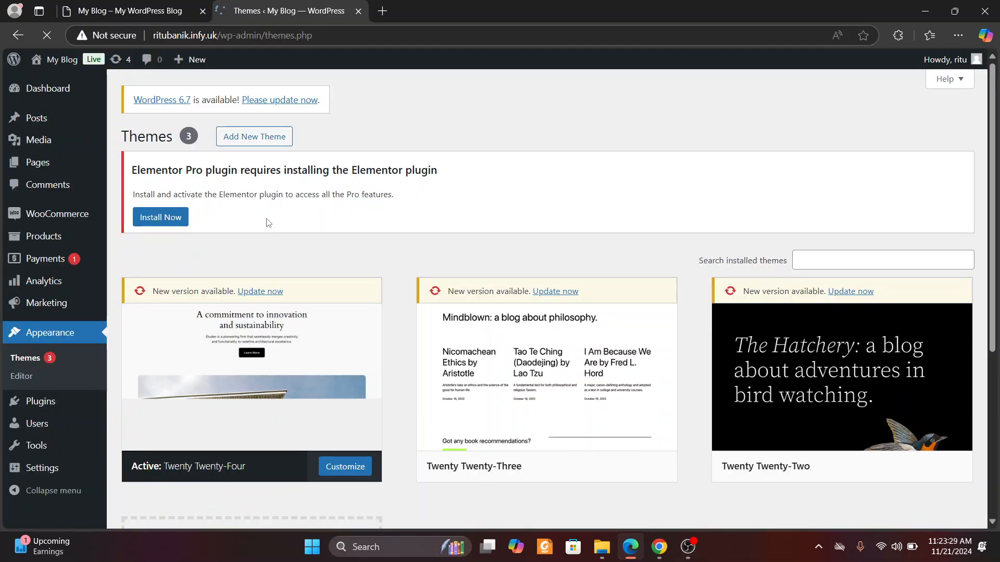
Browse the Popular list on the Add New Theme page.
click(268, 148)
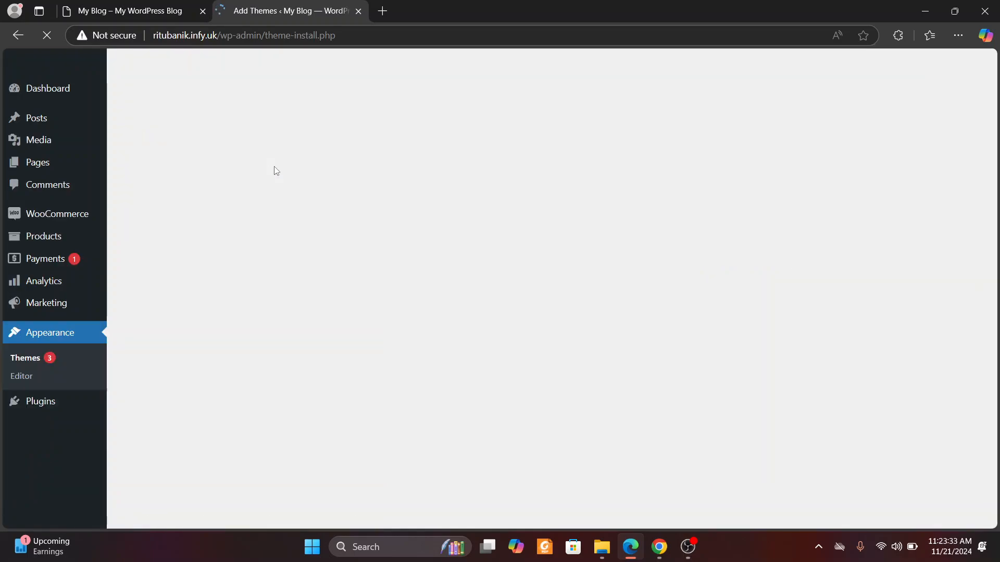
click(827, 270)
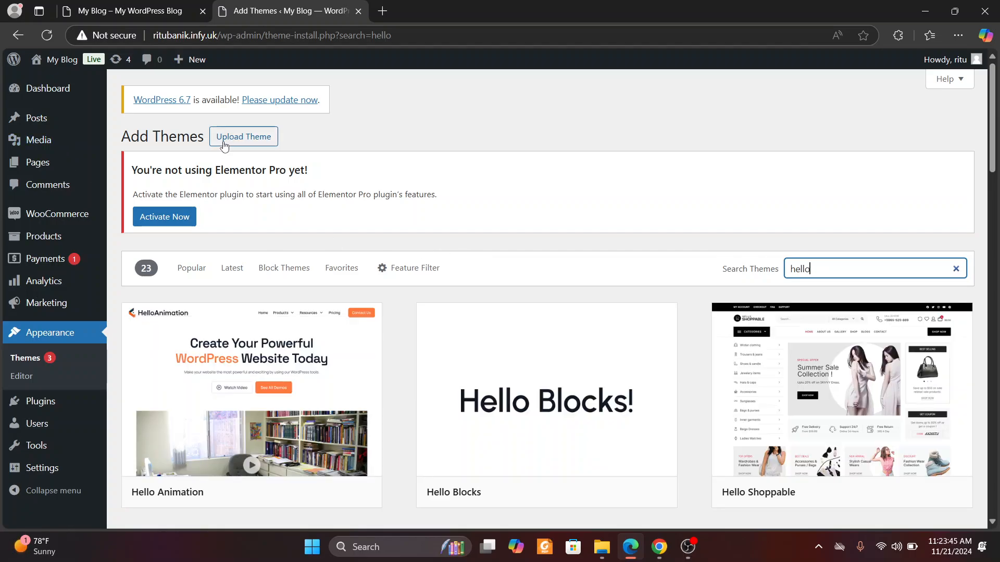
scroll(464, 214, down, 3)
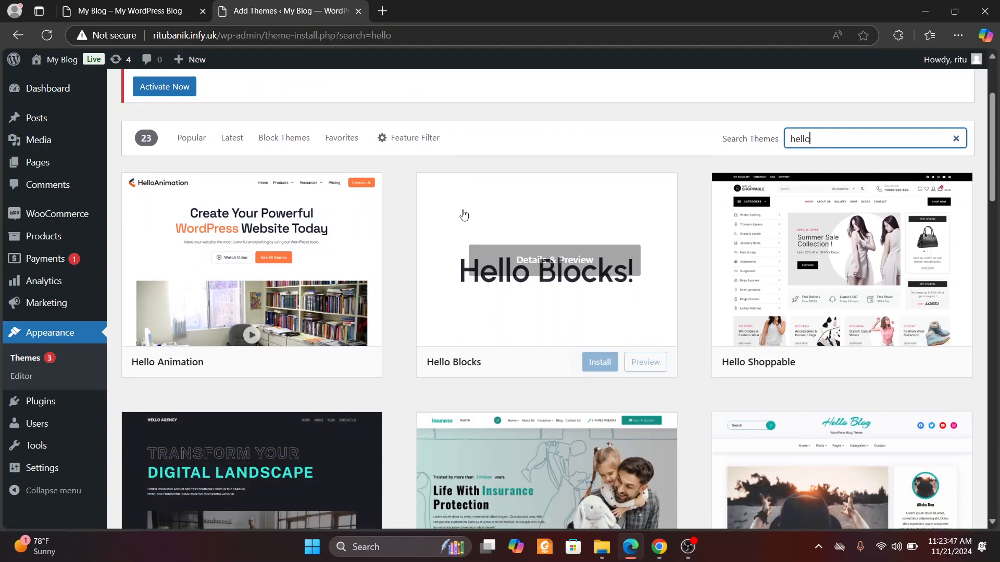
scroll(464, 214, down, 3)
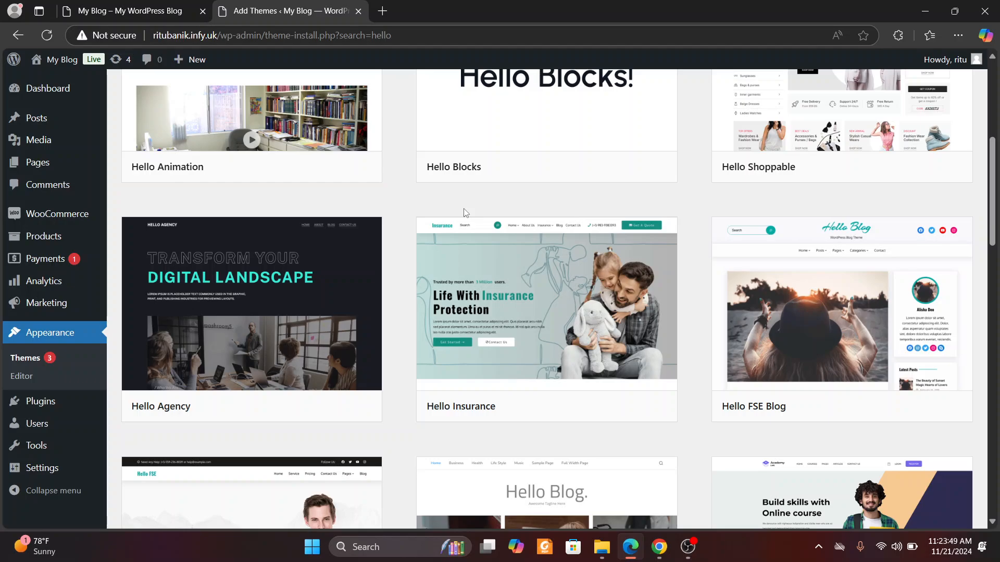
scroll(463, 213, up, 5)
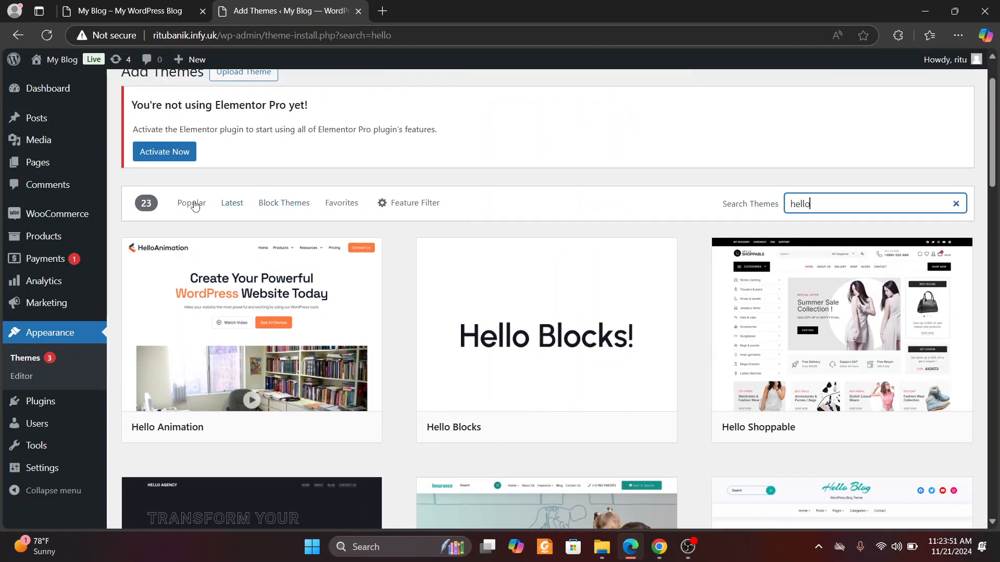
click(191, 203)
Install the Hello Elementor theme and activate it.
scroll(402, 246, down, 2)
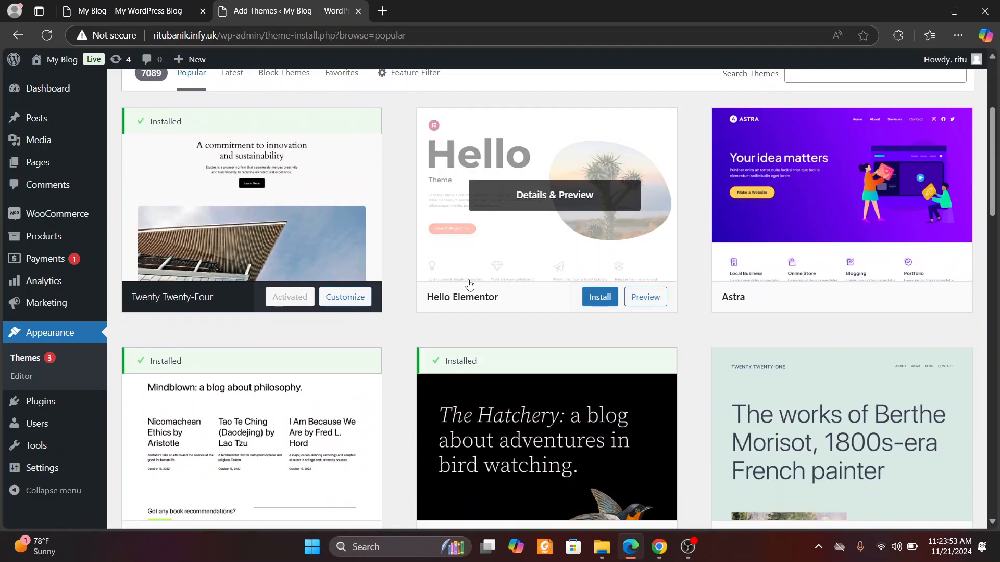
click(594, 300)
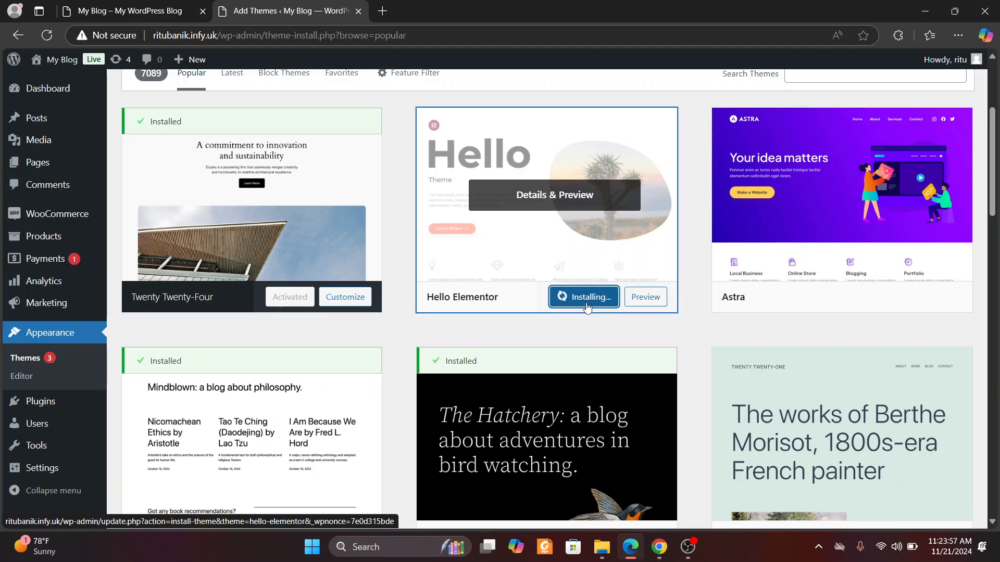
scroll(599, 273, down, 5)
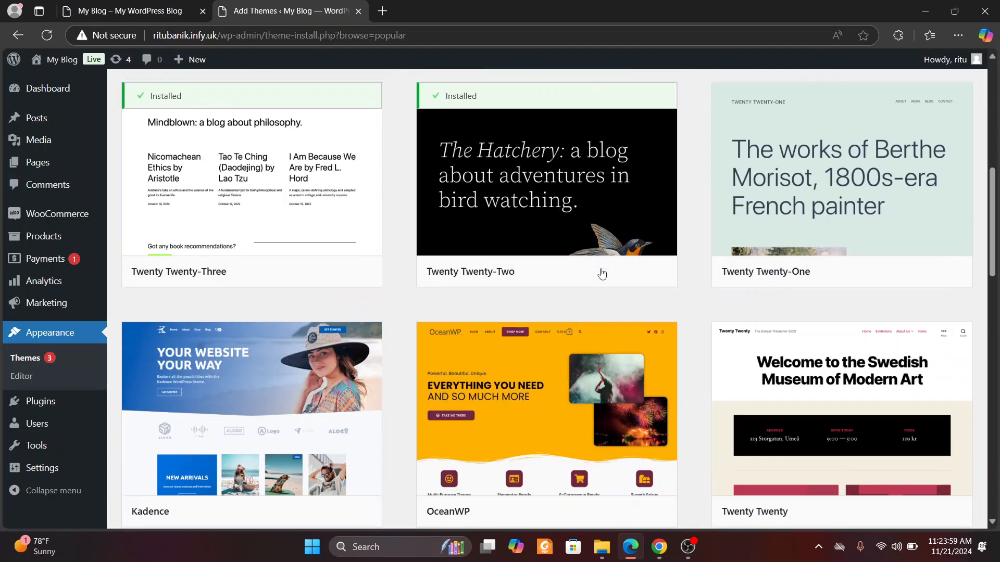
scroll(602, 273, down, 10)
scroll(603, 274, up, 9)
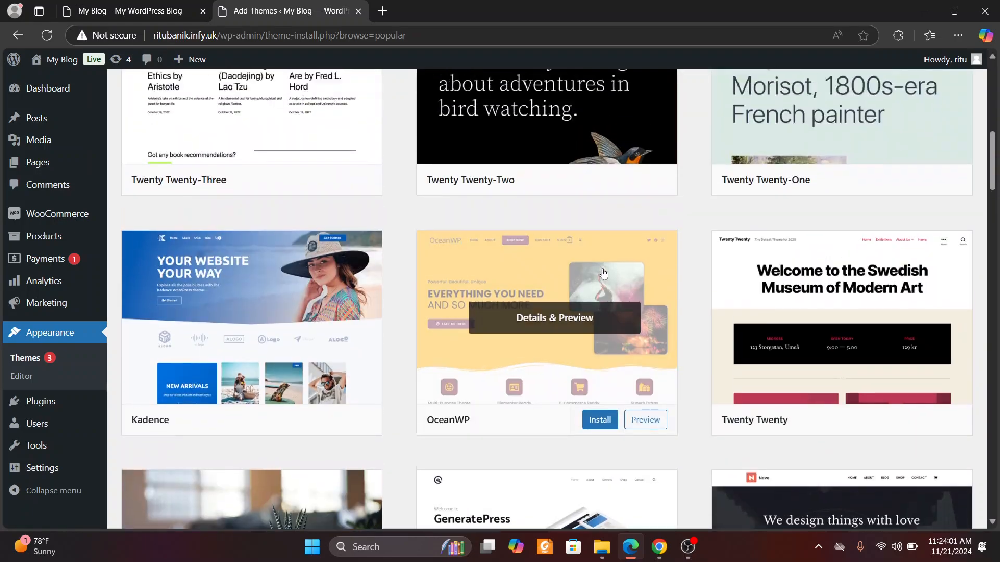
scroll(603, 276, up, 8)
click(593, 365)
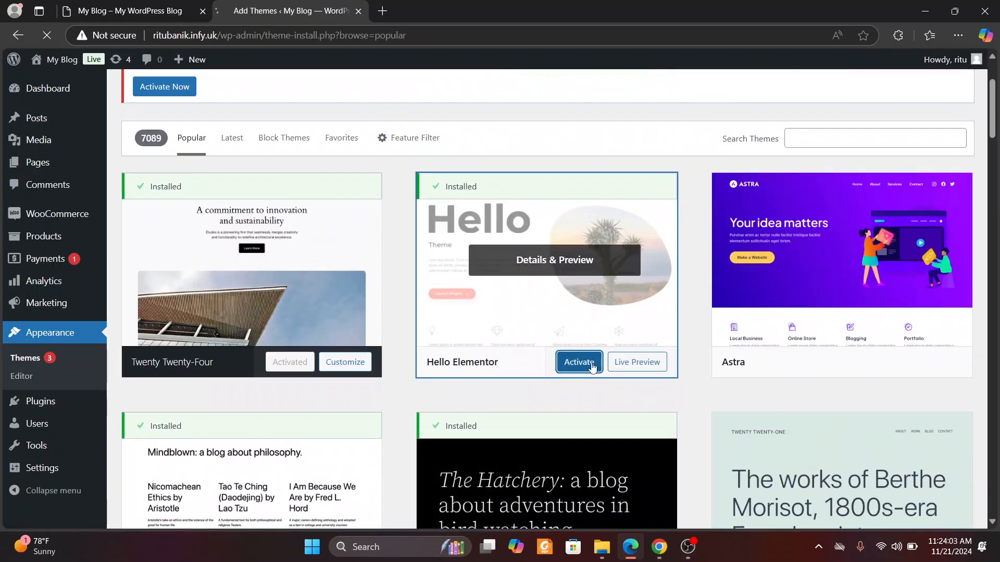
mouse_move(64, 400)
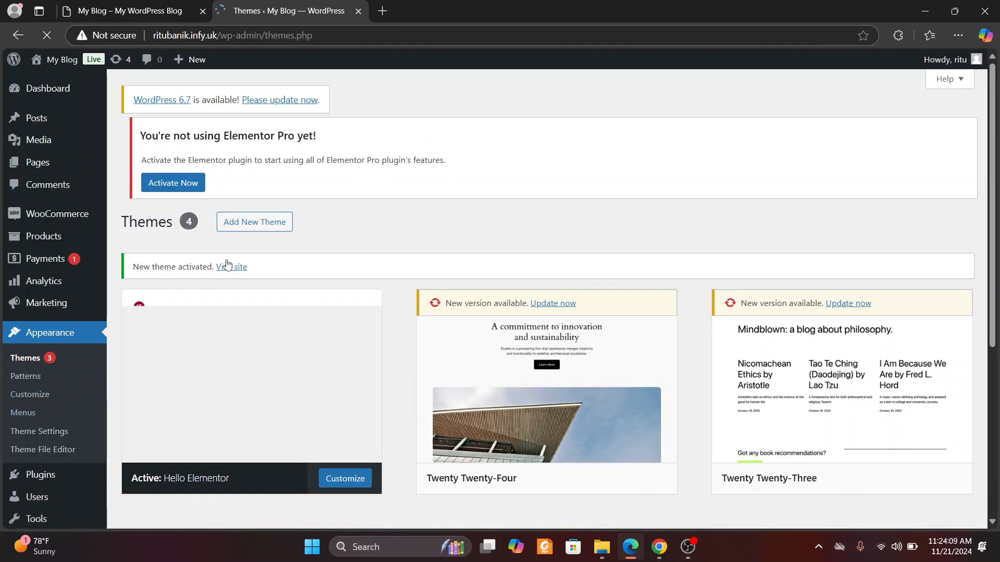
scroll(152, 254, down, 3)
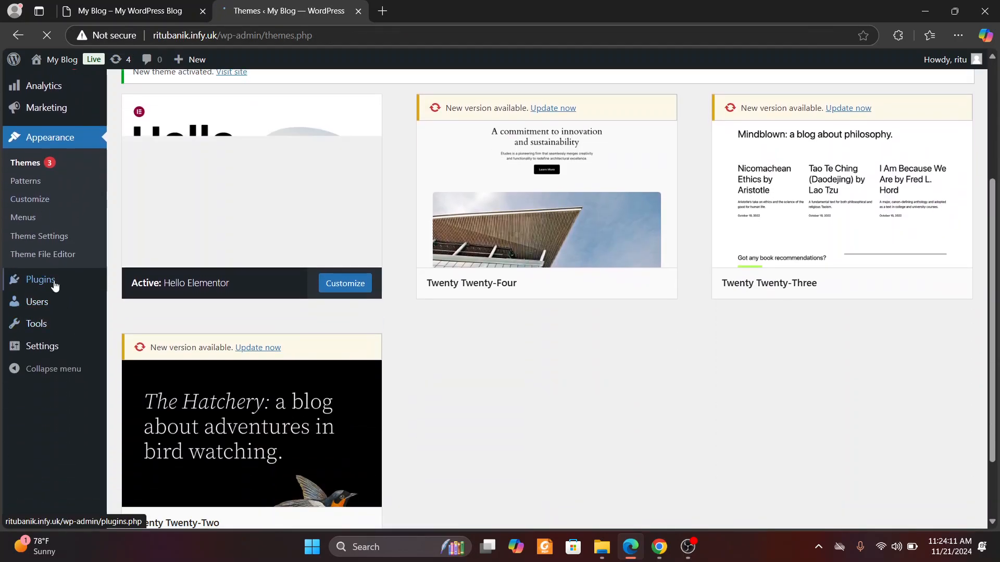
Activate Elementor from Installed Plugins and skip its onboarding screen back to the plugins list.
mouse_move(55, 286)
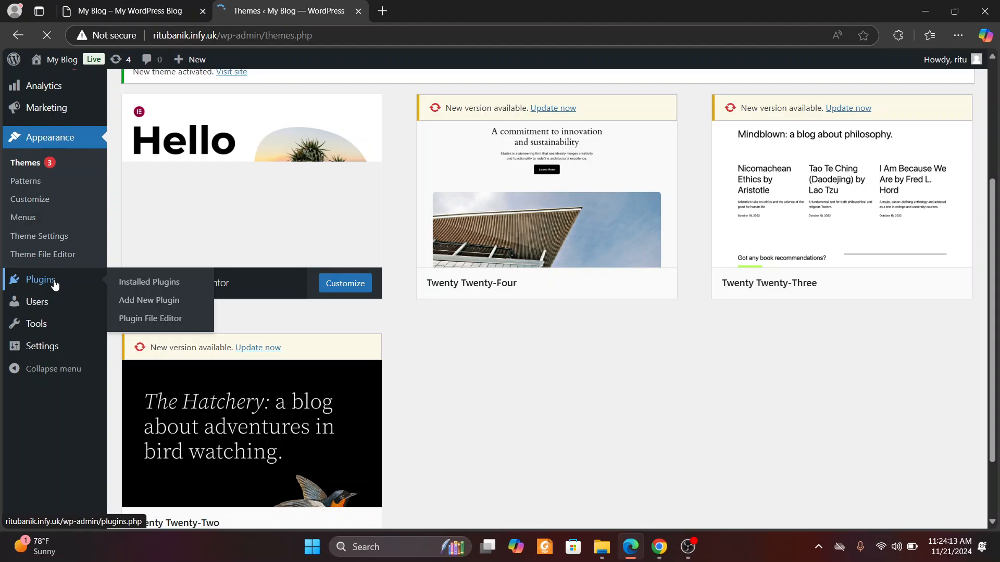
click(55, 285)
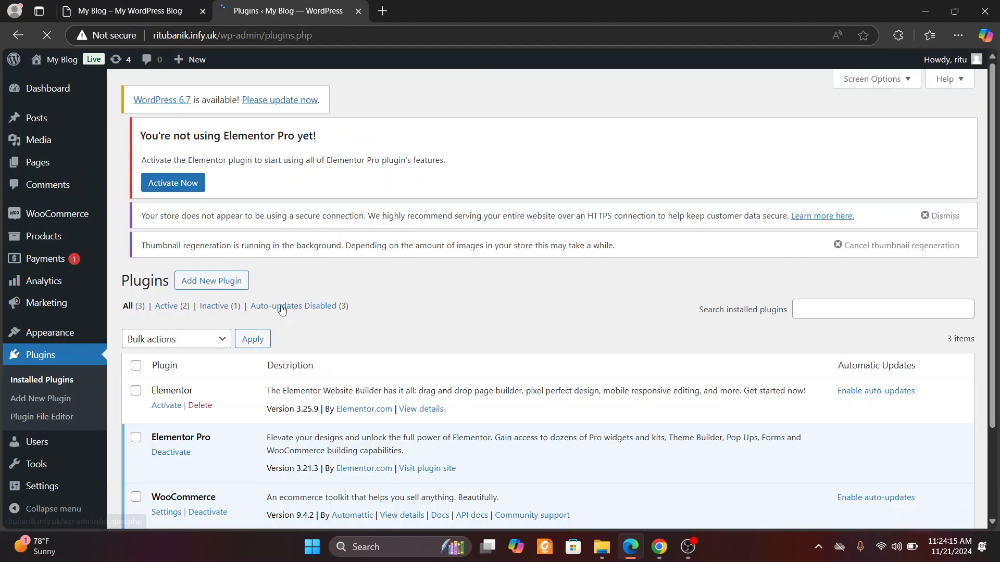
scroll(232, 332, down, 3)
click(163, 294)
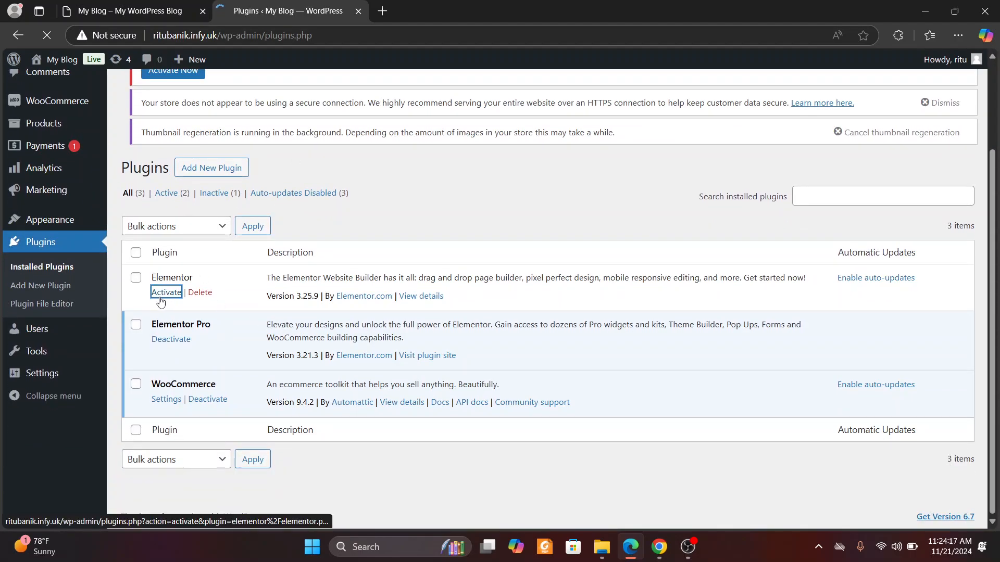
scroll(328, 250, up, 1)
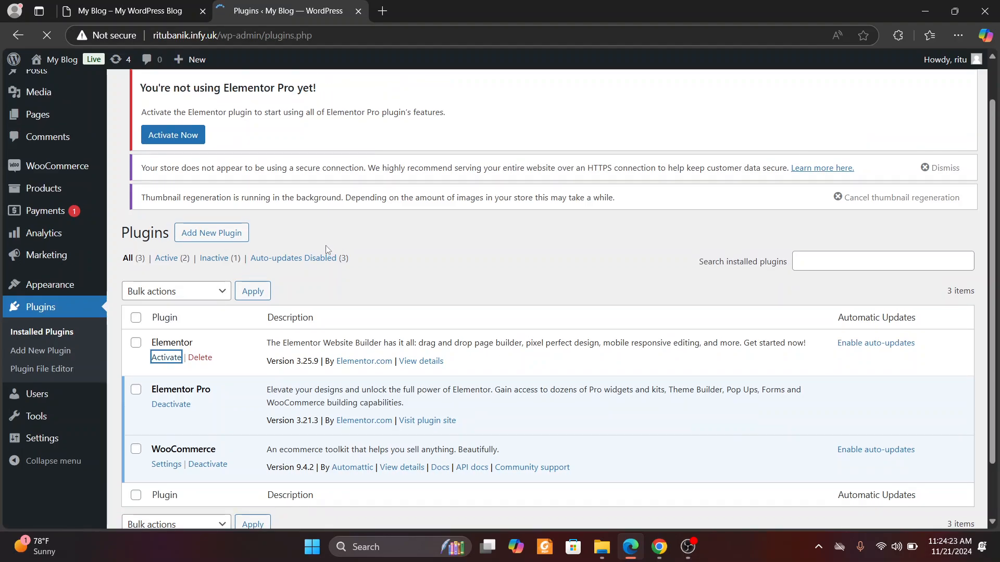
scroll(328, 250, up, 1)
scroll(328, 250, down, 2)
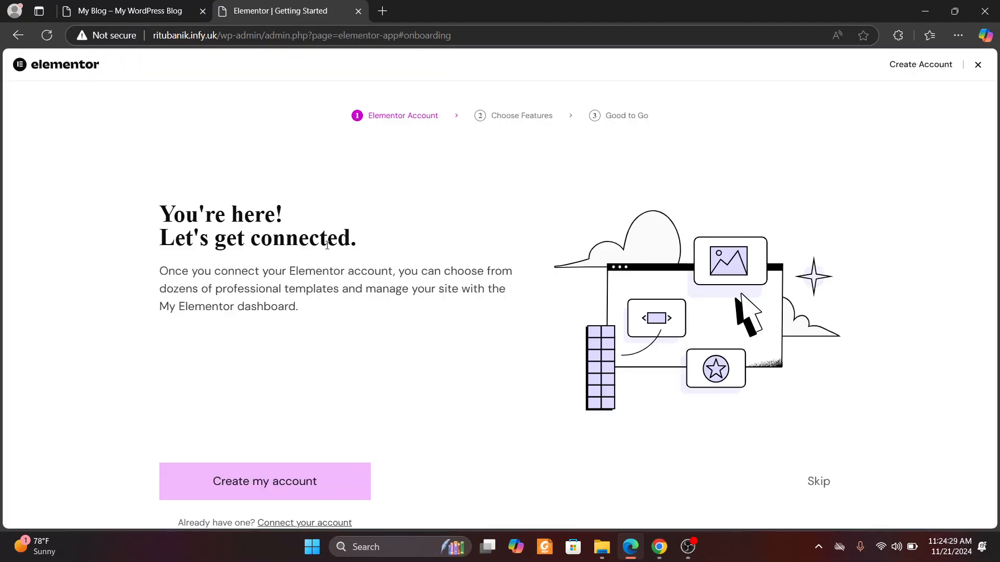
click(17, 38)
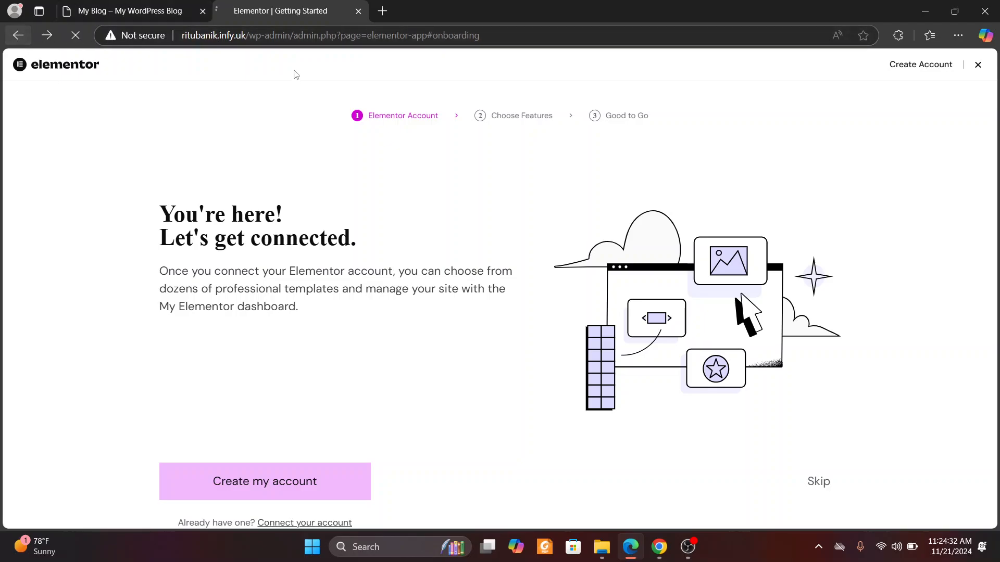
click(176, 14)
click(262, 5)
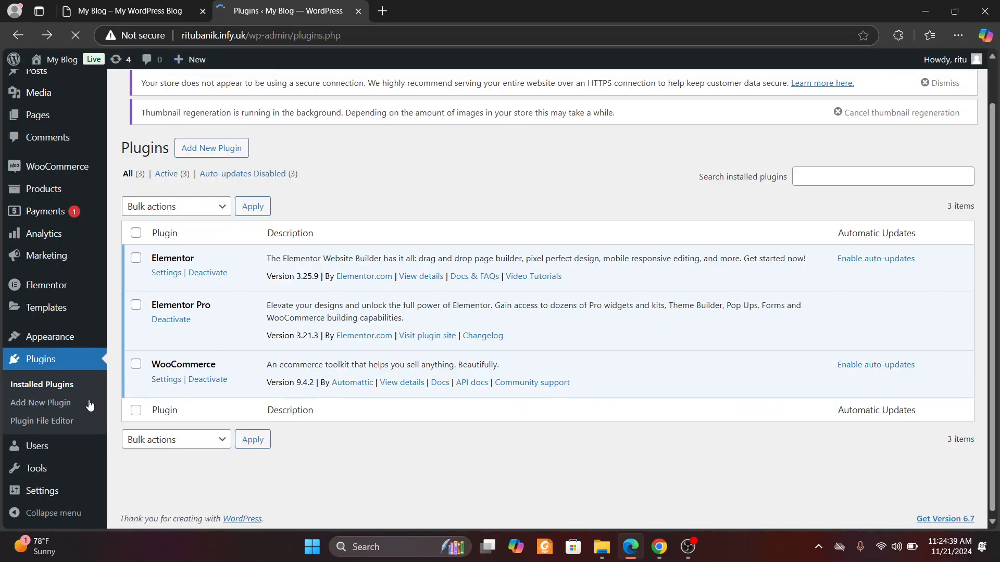
In All Pages, trash Sample Page and Privacy Policy, then begin a new page.
mouse_move(44, 118)
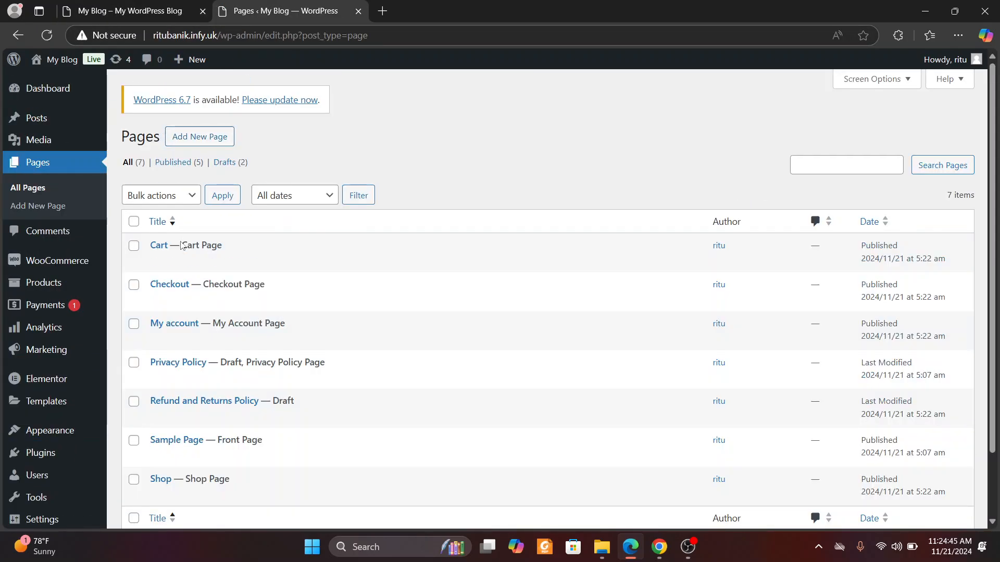
scroll(182, 245, down, 2)
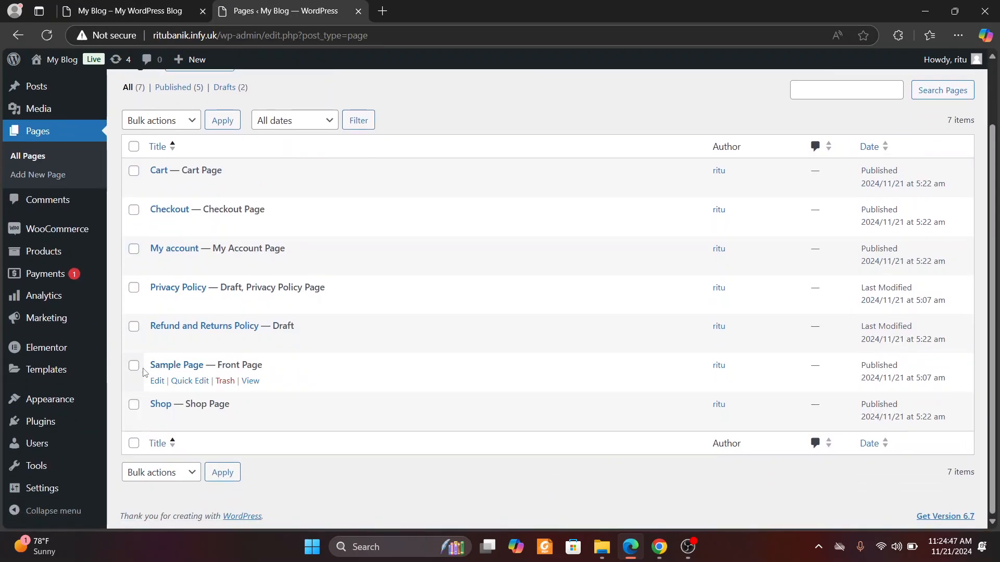
click(225, 381)
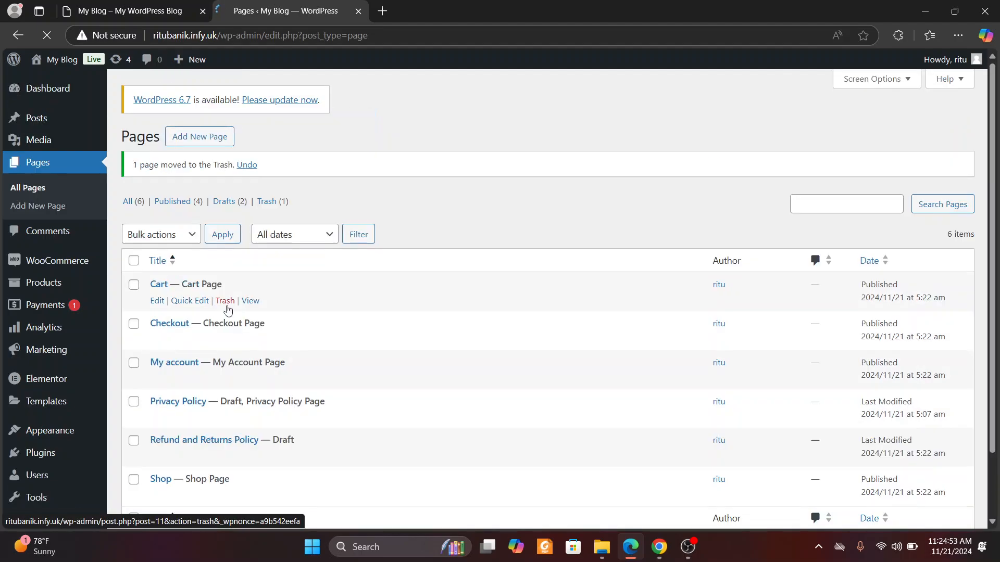
click(230, 421)
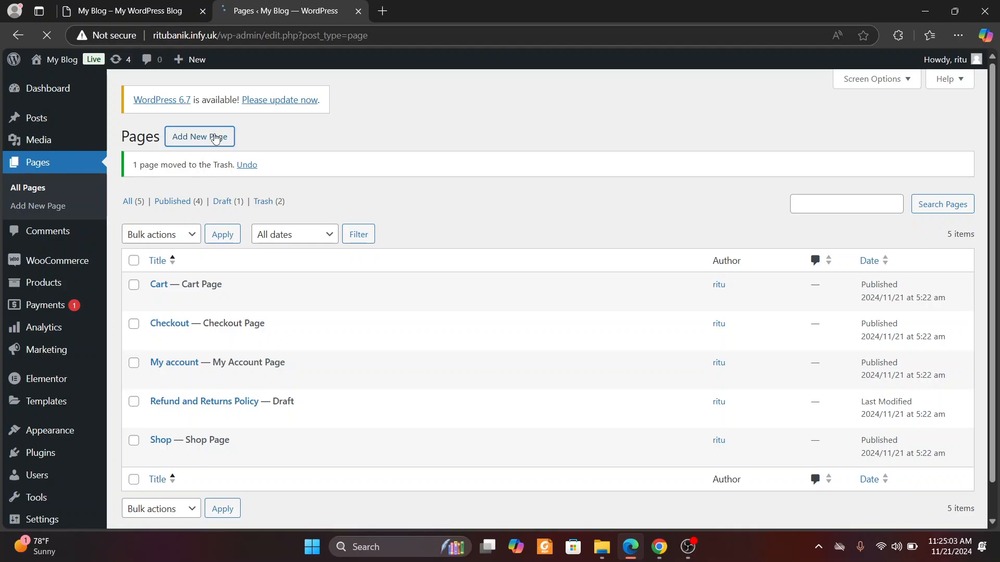
click(216, 138)
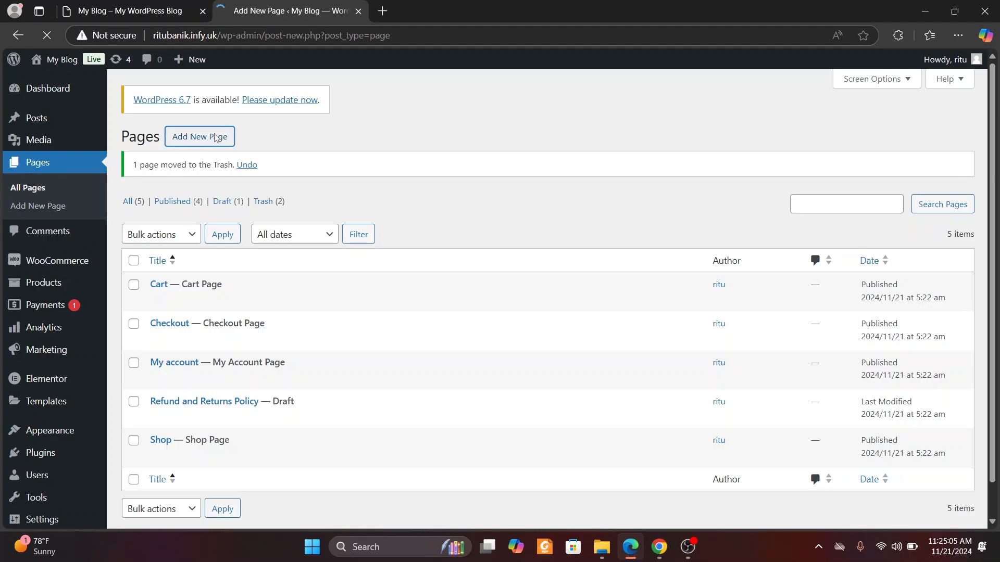
Run the automatic SSL certificate installation on InfinityFree, then return to the new draft page.
click(659, 547)
click(307, 341)
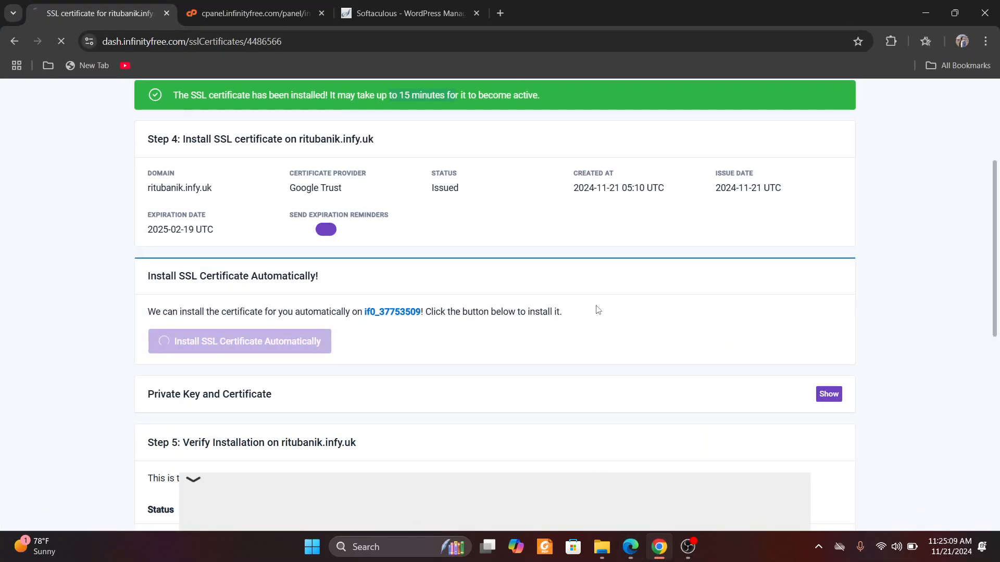
scroll(599, 313, down, 5)
scroll(480, 252, up, 3)
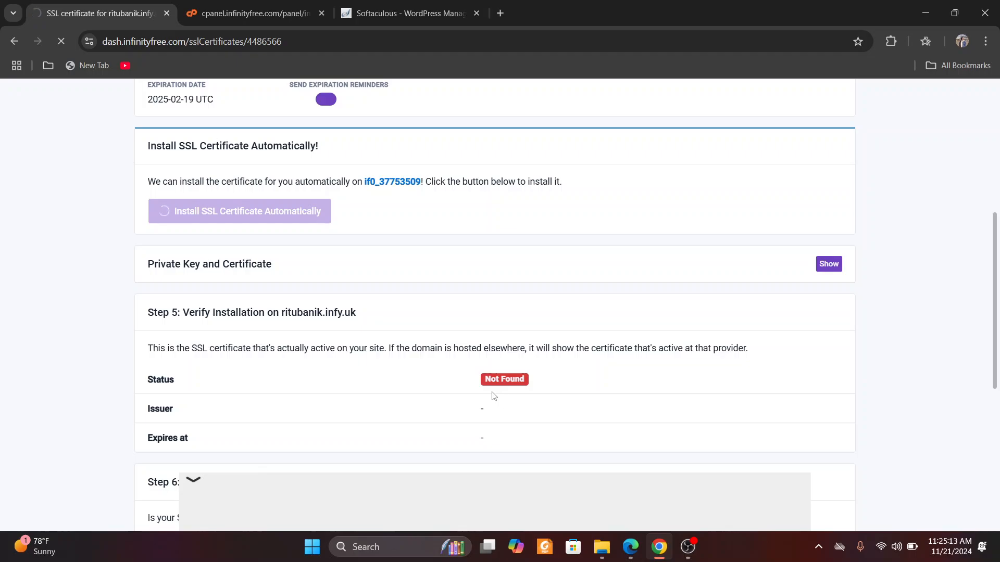
scroll(494, 395, down, 8)
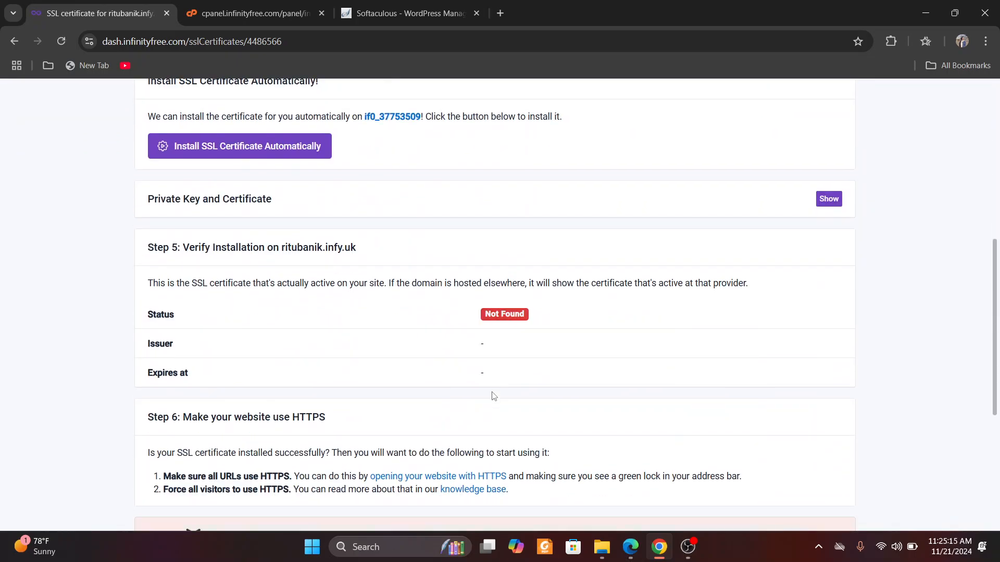
click(636, 549)
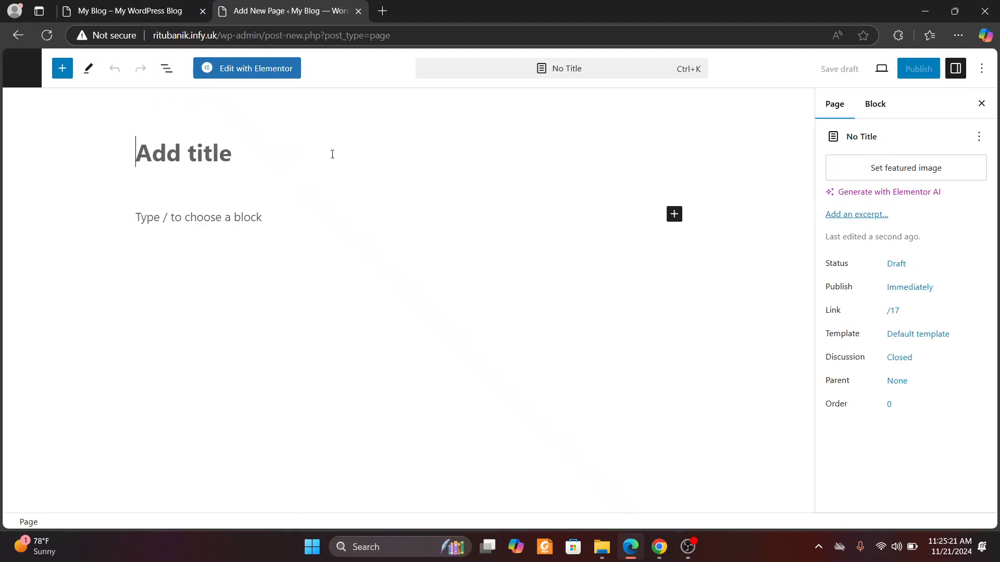
Title the new page 'Home' and publish it.
text(Home)
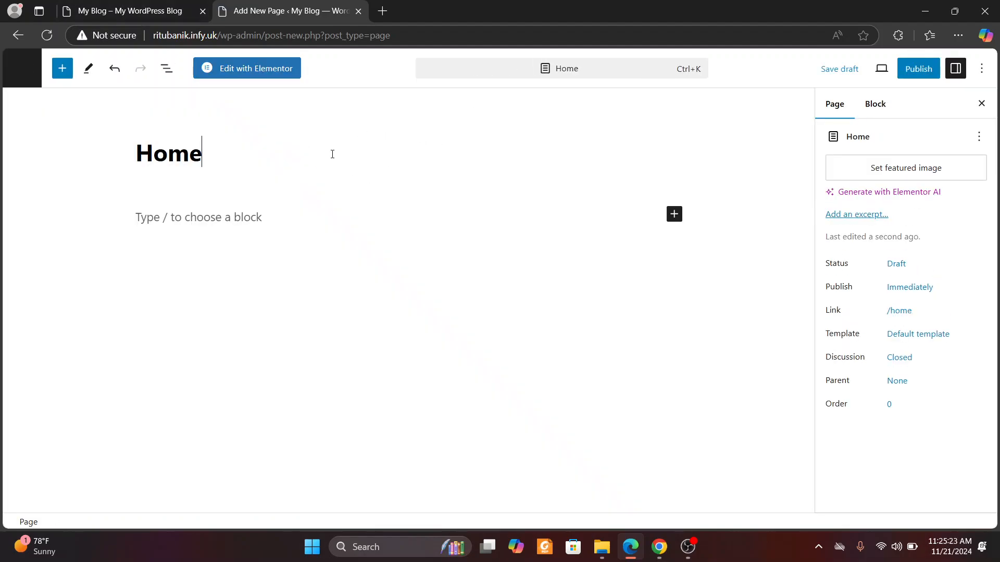
click(918, 68)
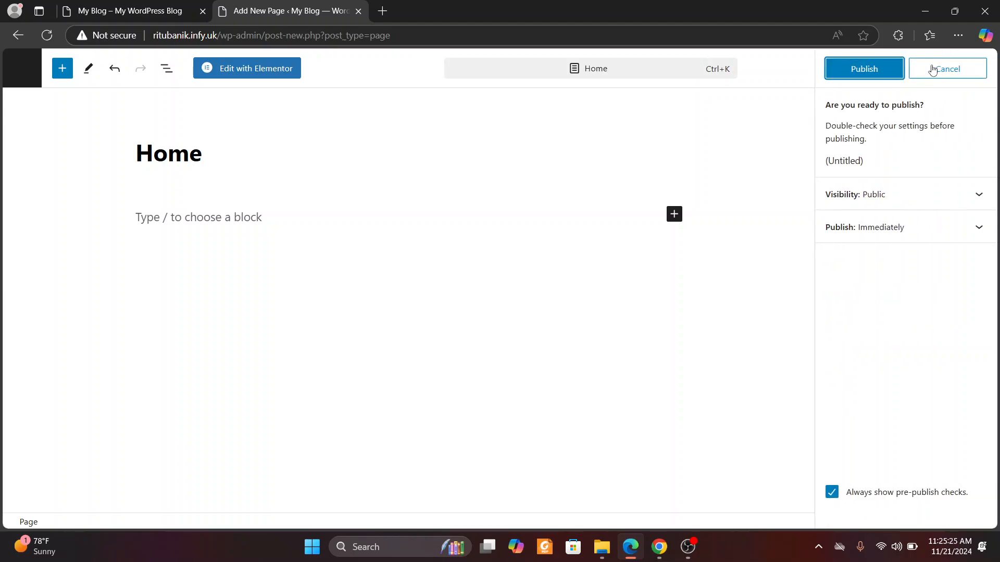
click(865, 69)
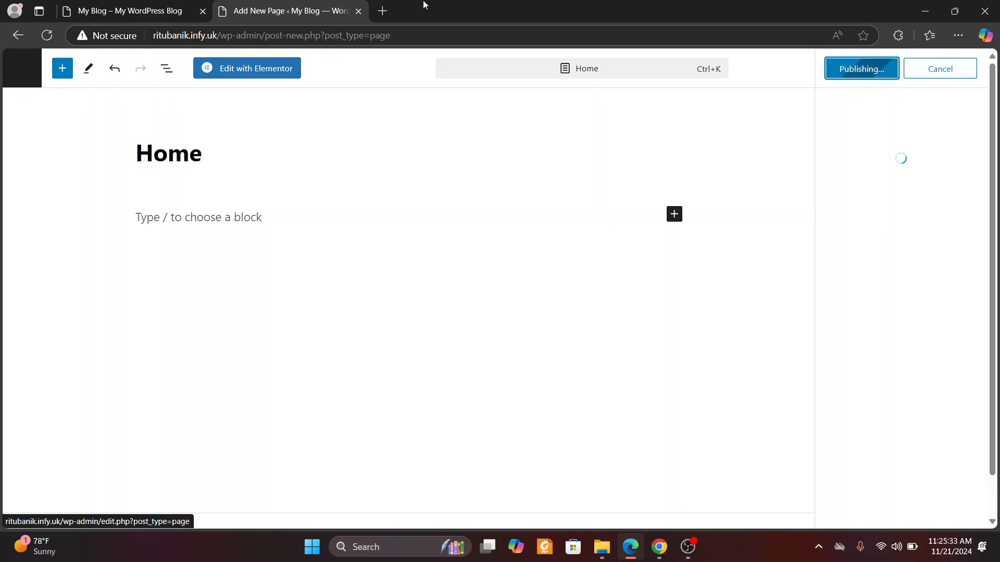
Load the site's /wp-admin dashboard in a new tab, then edit Home with Elementor.
click(383, 11)
text(ritu)
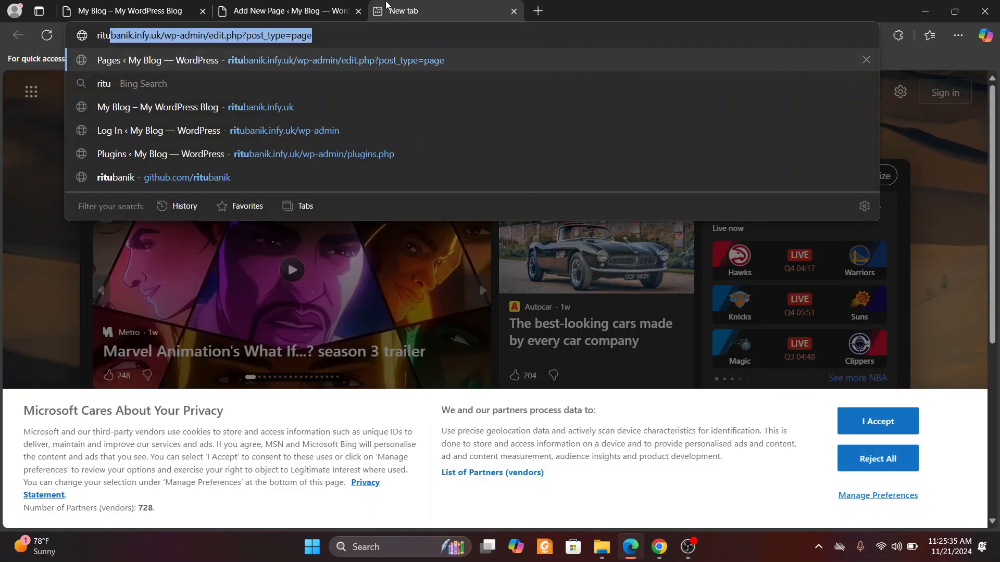
text(ban)
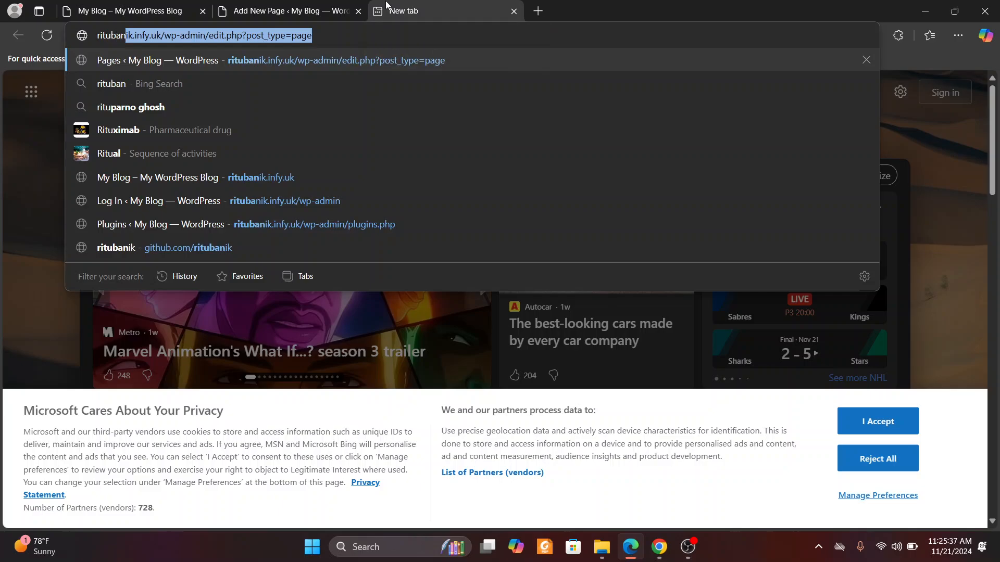
text(ik.if)
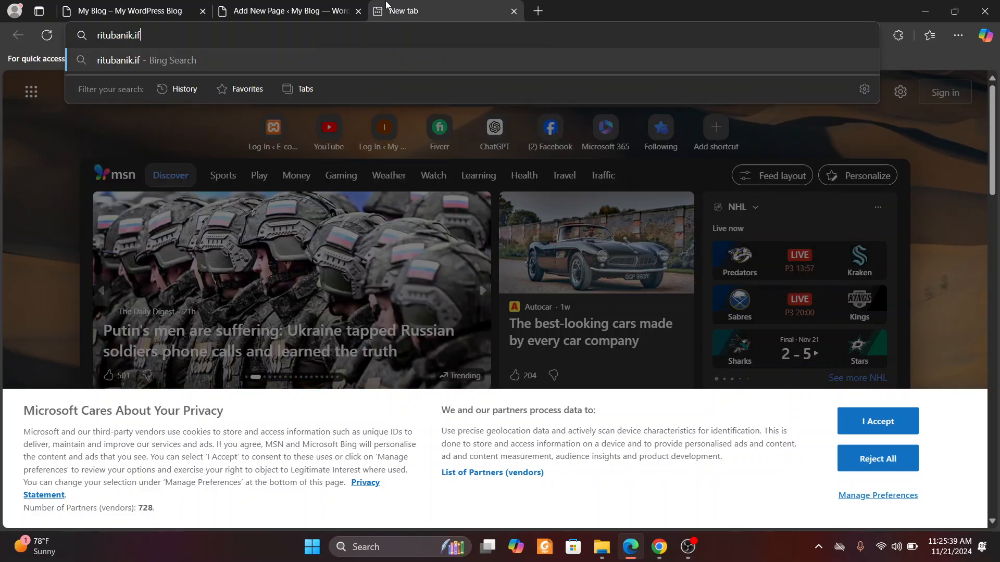
key(BackSpace)
text(nfy.uk)
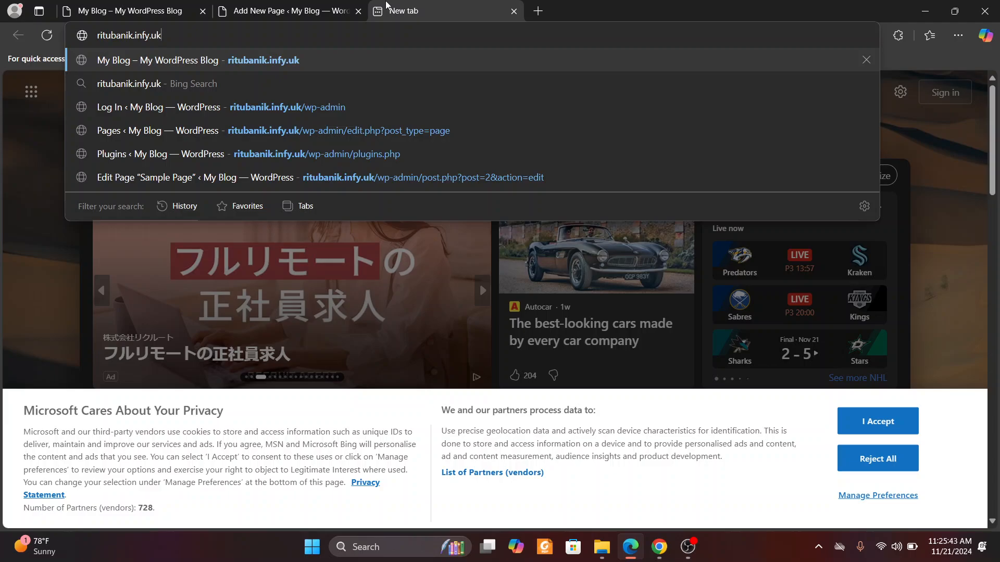
text(/wp)
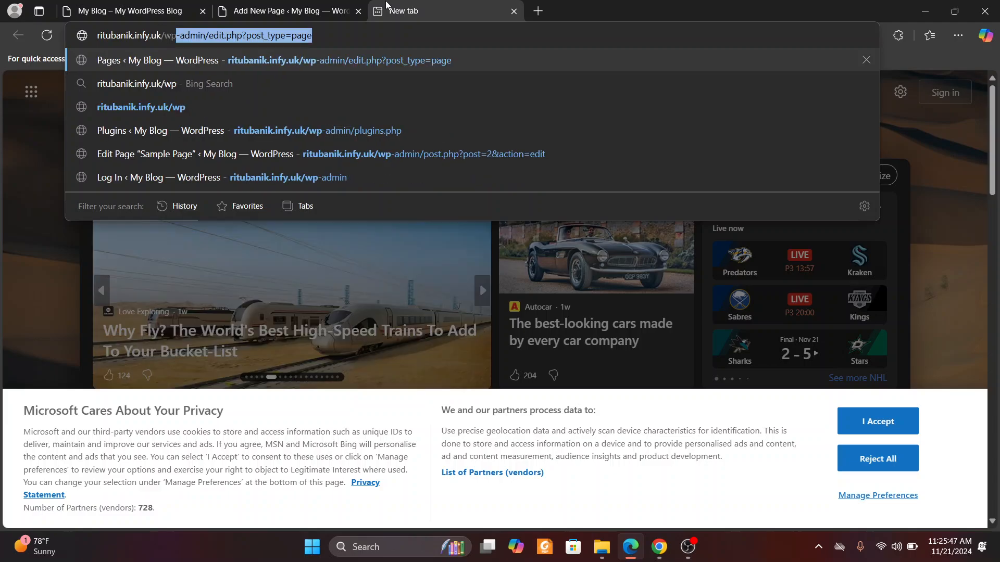
text(-admin)
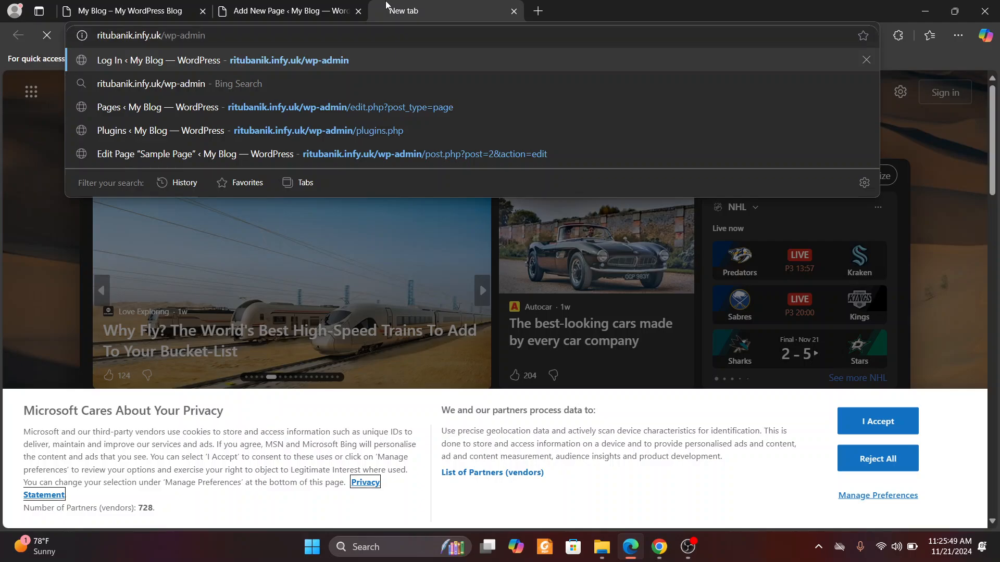
key(Return)
click(276, 11)
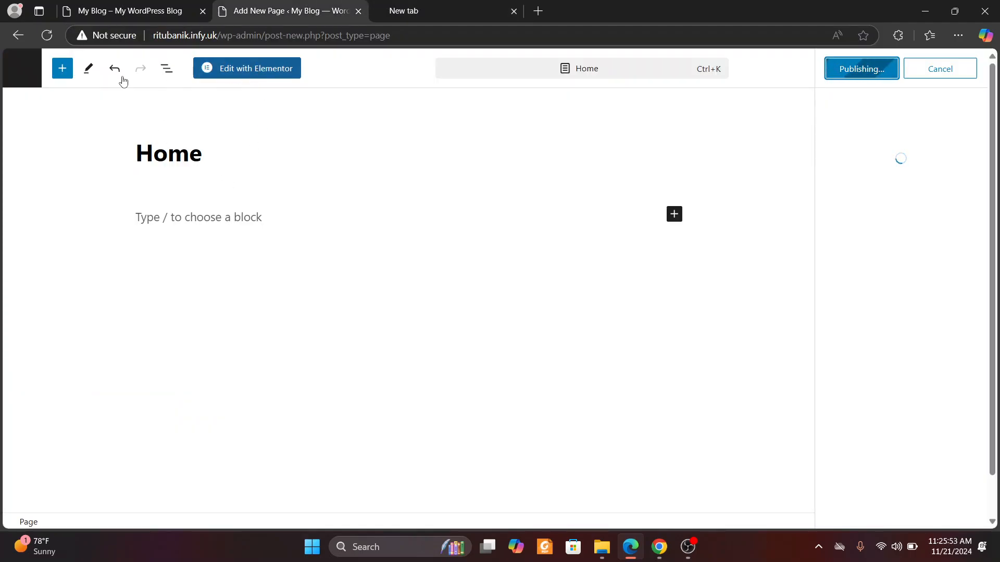
click(230, 69)
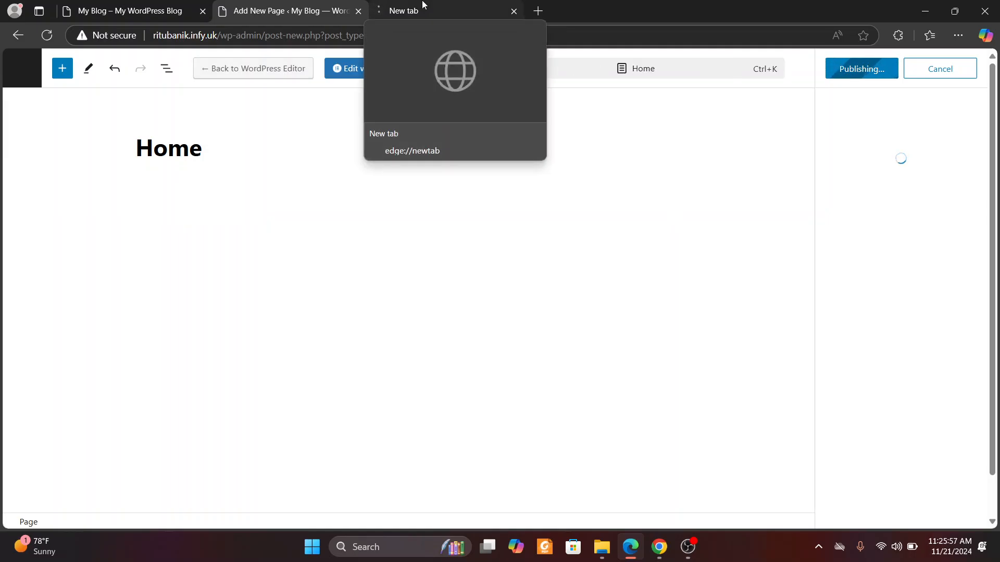
In Settings > Reading, set the homepage to the static page 'Home' and save.
click(421, 9)
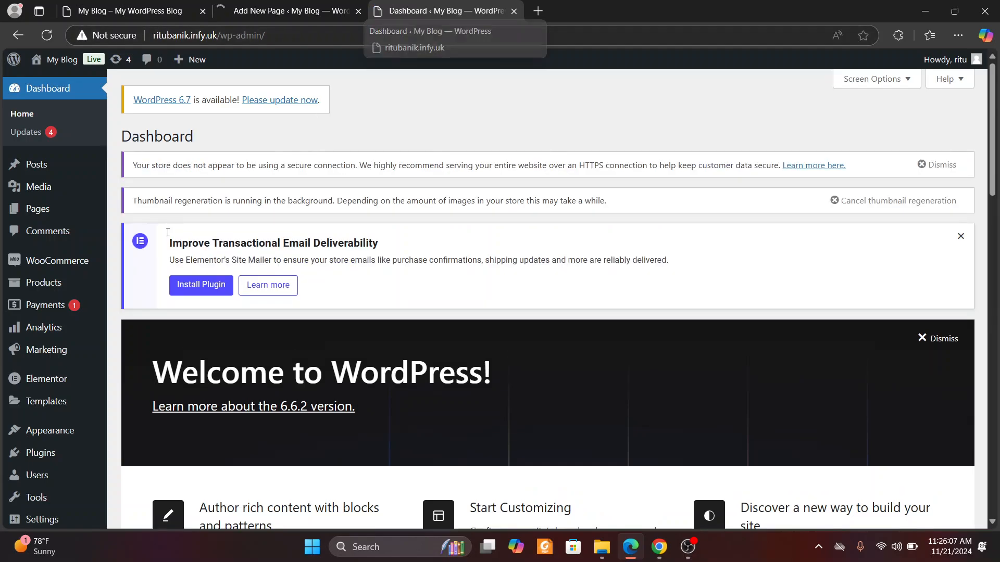
scroll(62, 443, down, 2)
mouse_move(65, 486)
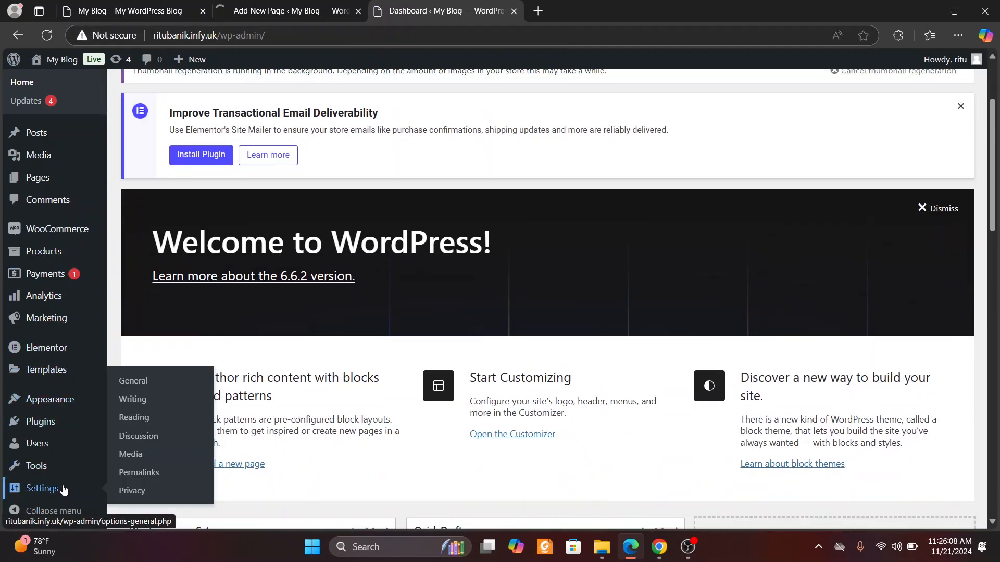
click(134, 417)
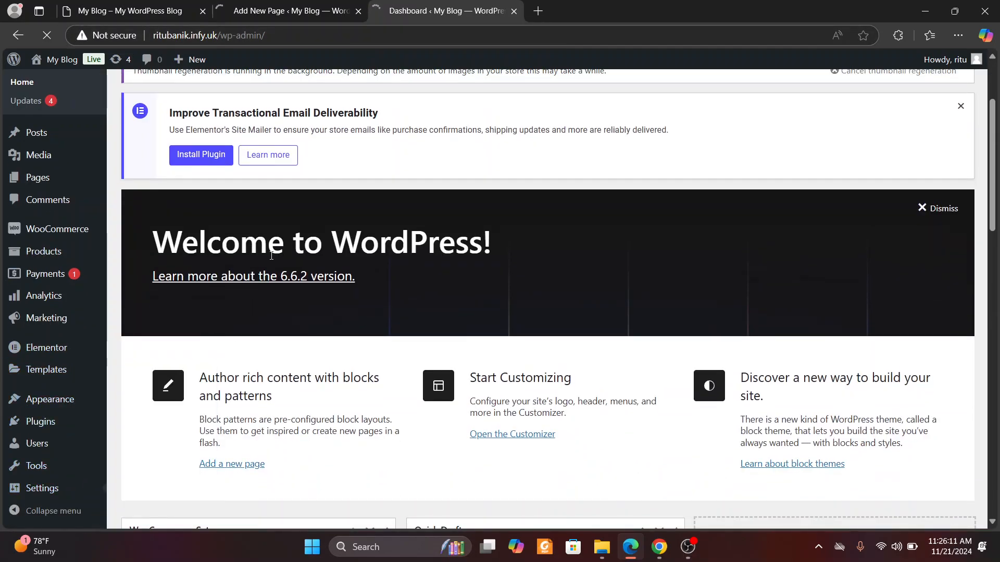
click(294, 12)
click(431, 11)
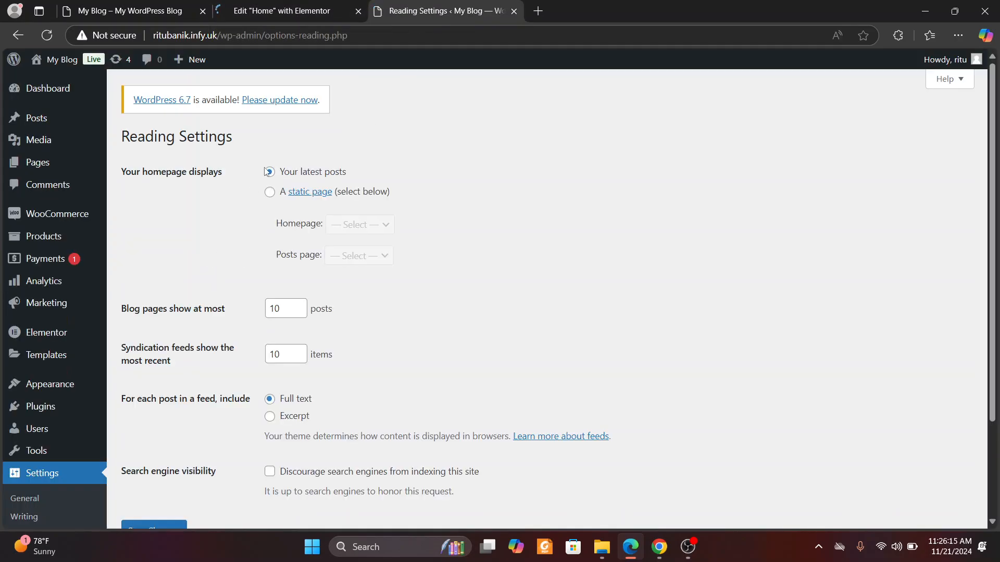
click(270, 193)
click(358, 224)
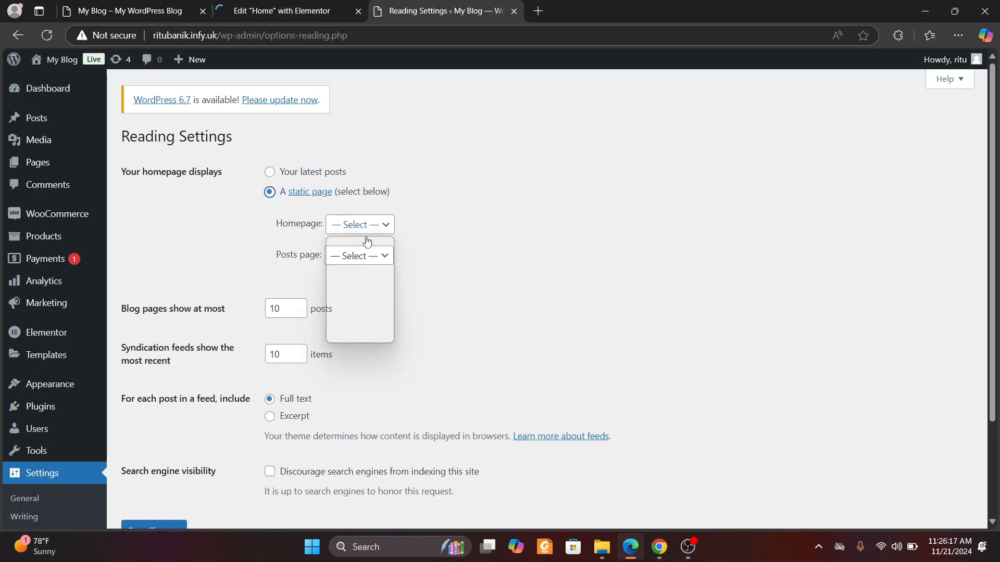
click(362, 301)
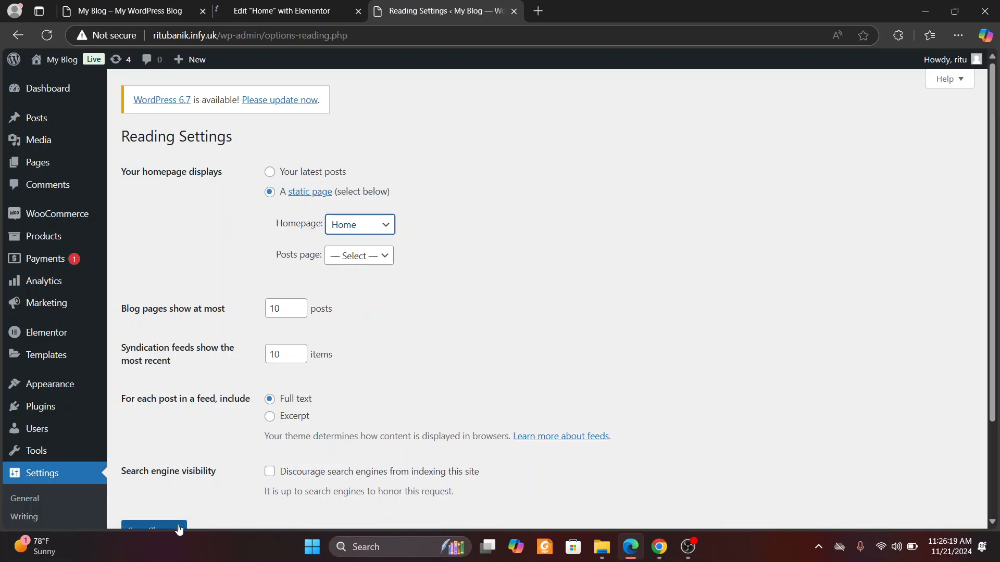
click(152, 525)
click(254, 6)
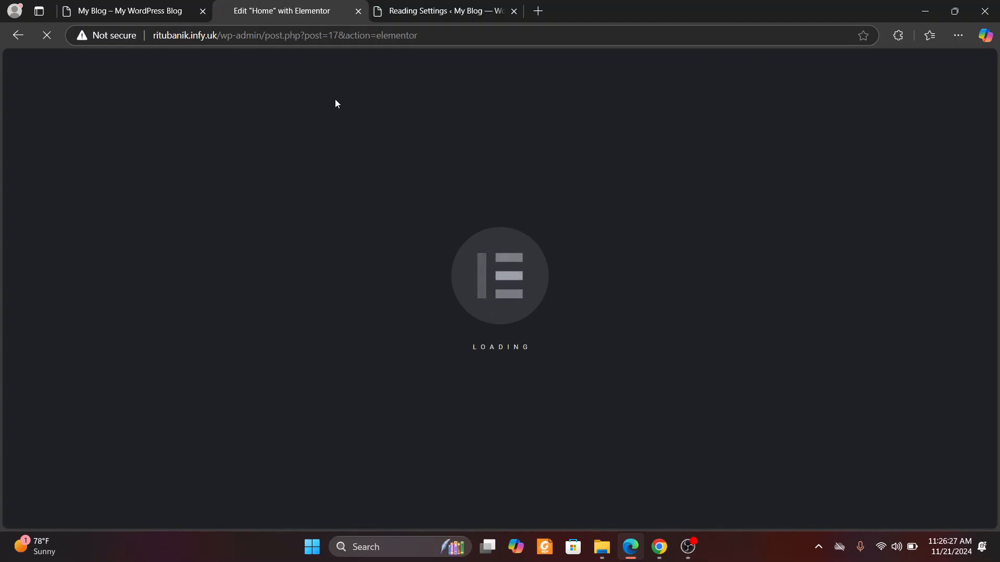
Confirm the Reading Settings saved and check whether the Elementor editor has loaded.
click(420, 6)
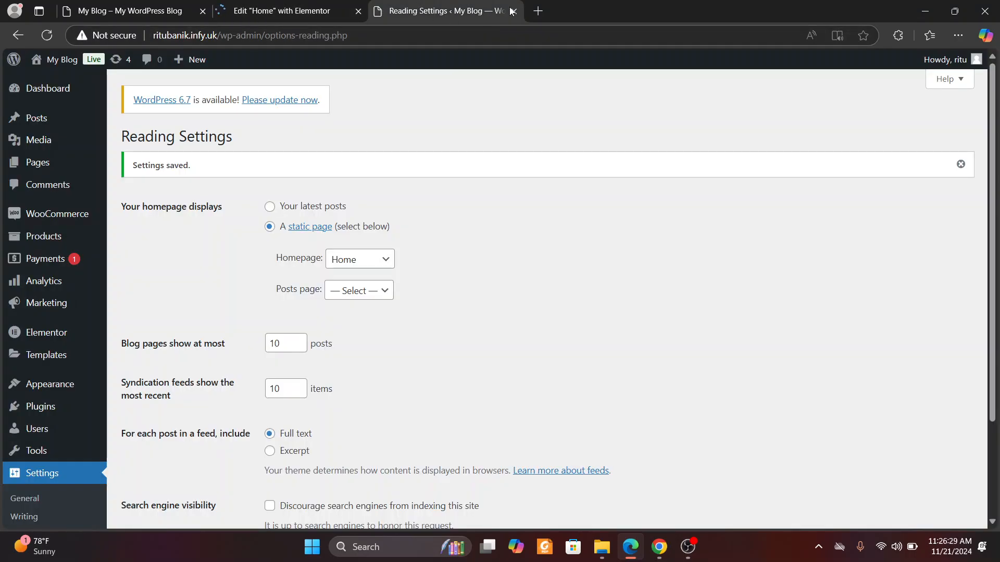
click(308, 7)
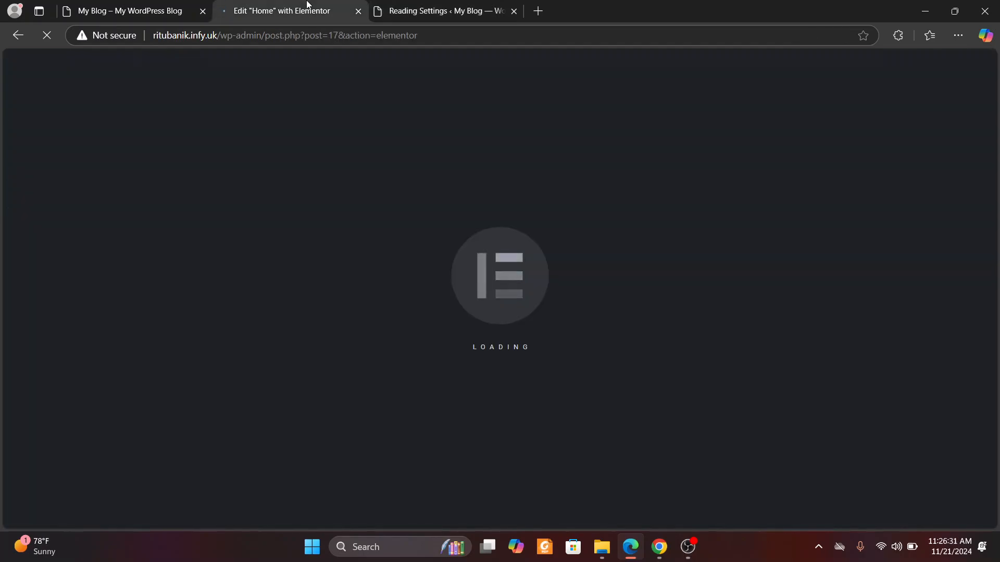
mouse_move(172, 5)
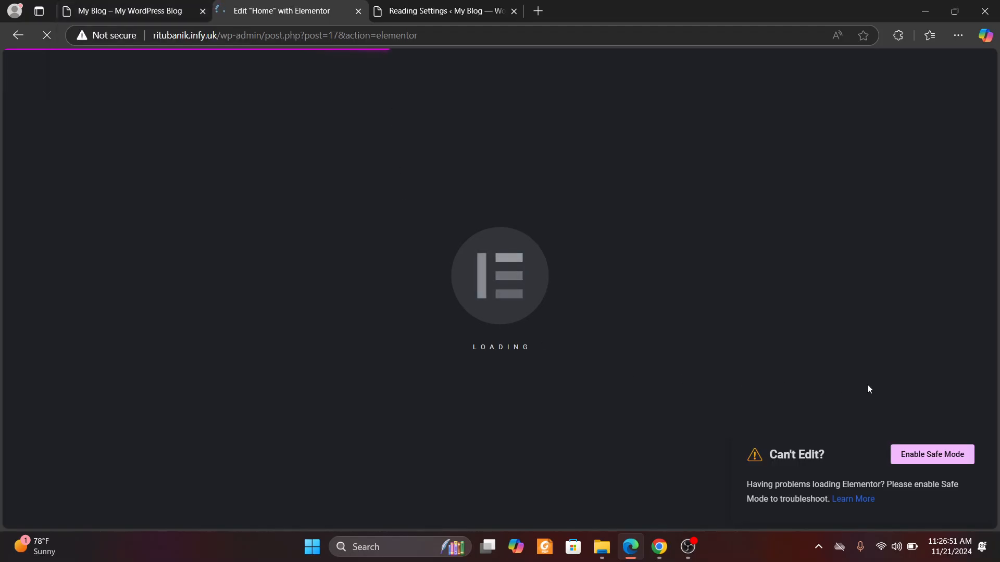
click(470, 7)
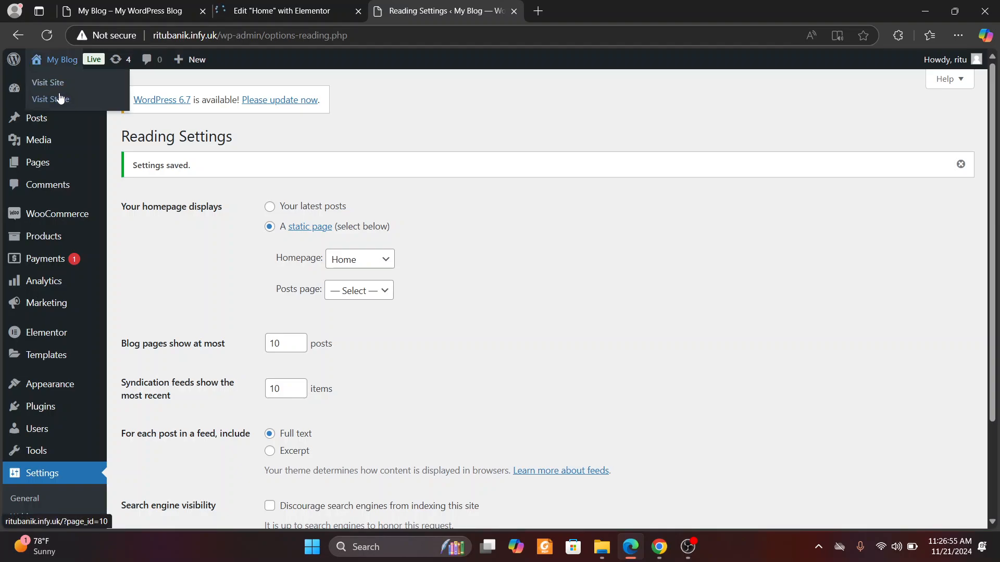
Close the old My Blog tab and open the live site from Visit Site in a new tab.
click(203, 11)
mouse_move(49, 67)
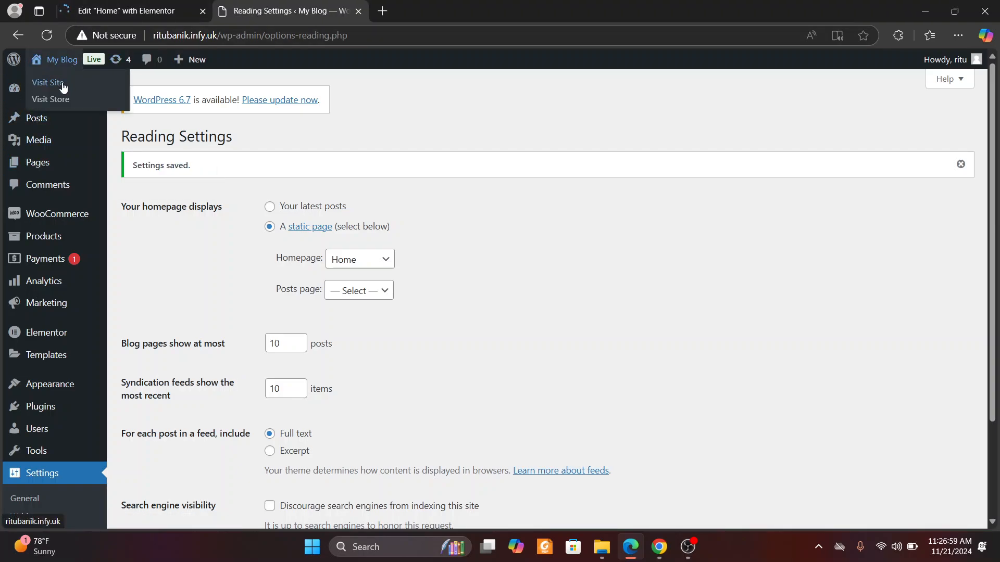
right_click(63, 88)
click(101, 97)
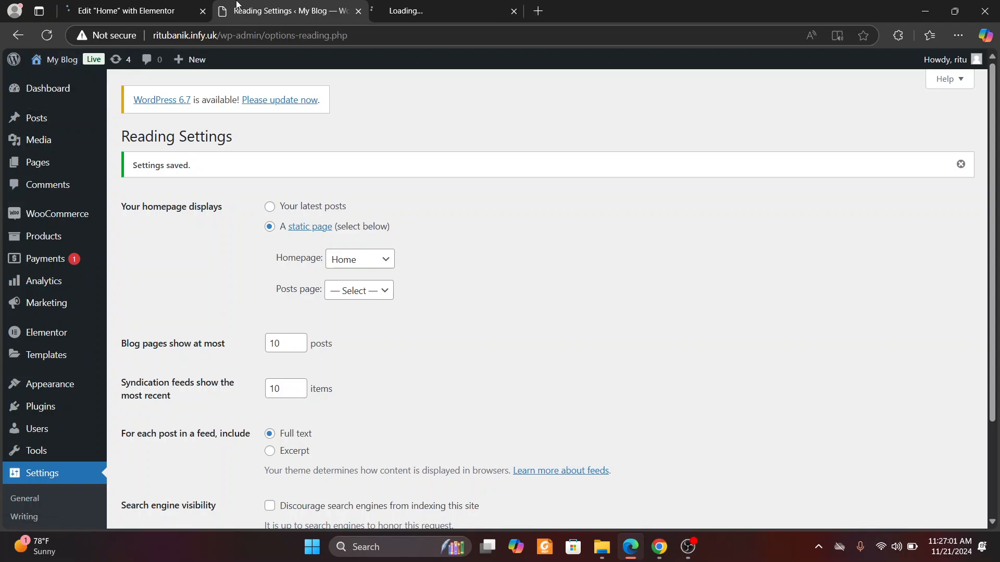
click(135, 11)
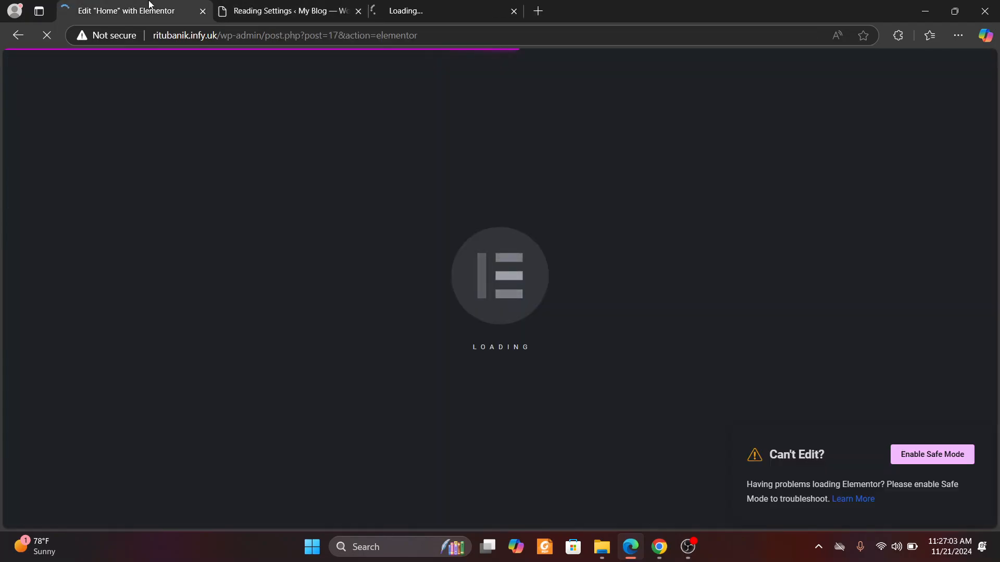
click(280, 4)
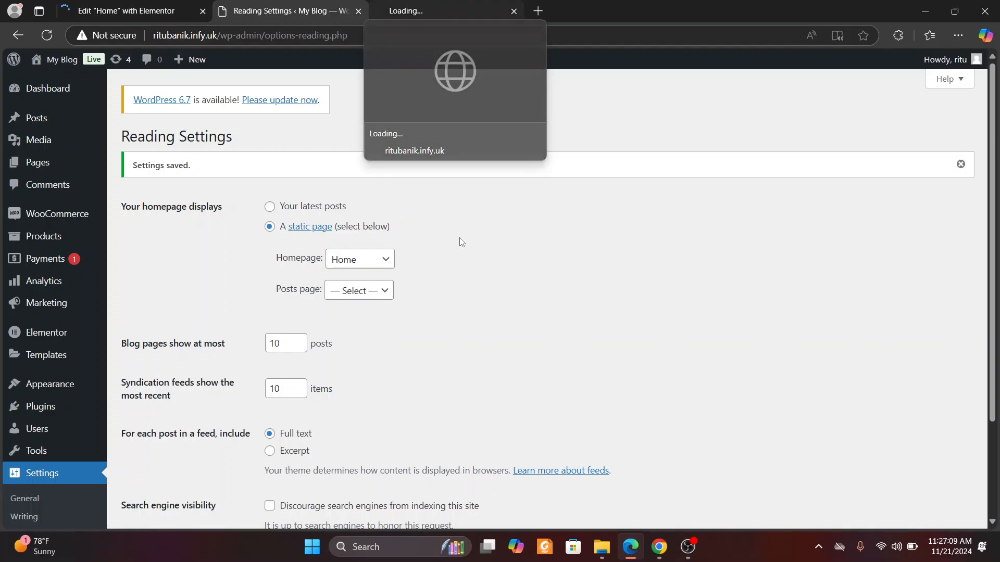
scroll(480, 264, down, 3)
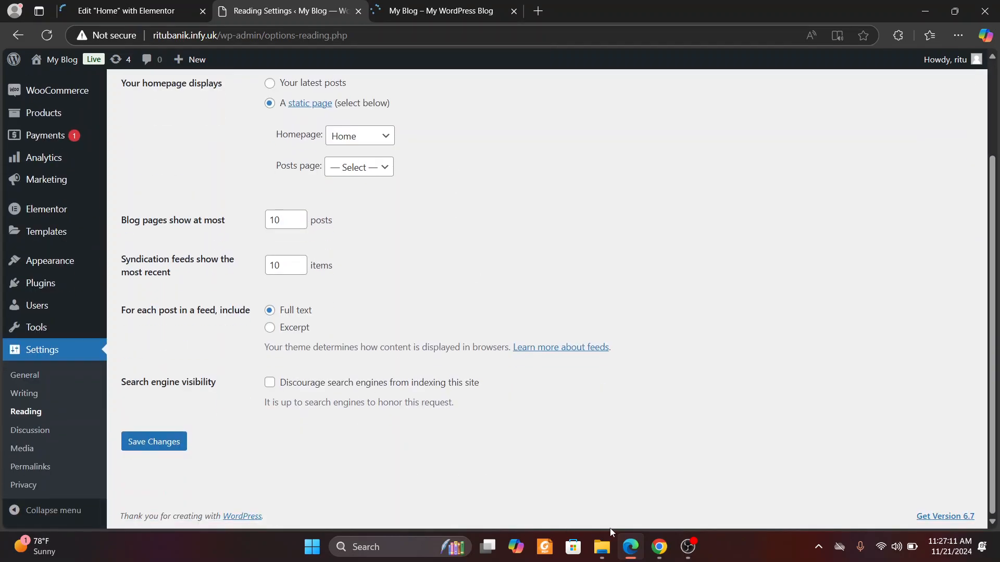
Start InfinityFree's automatic SSL certificate installation for the site.
click(659, 547)
click(265, 147)
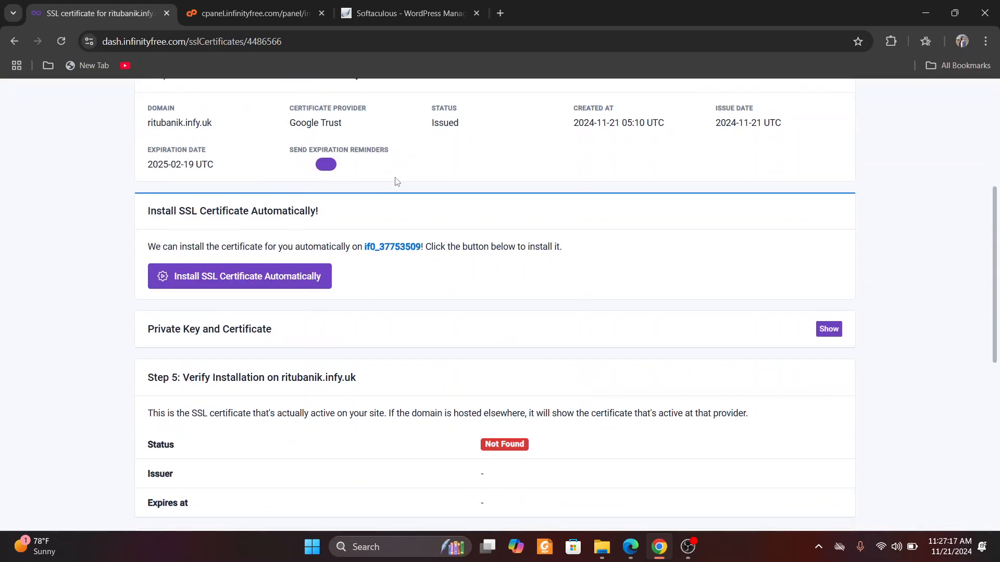
click(395, 6)
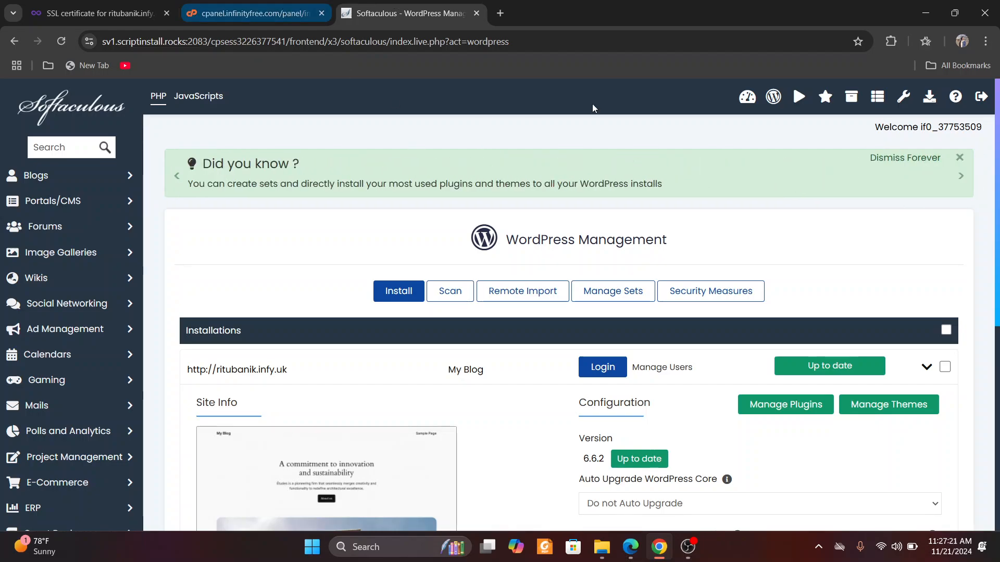
click(150, 7)
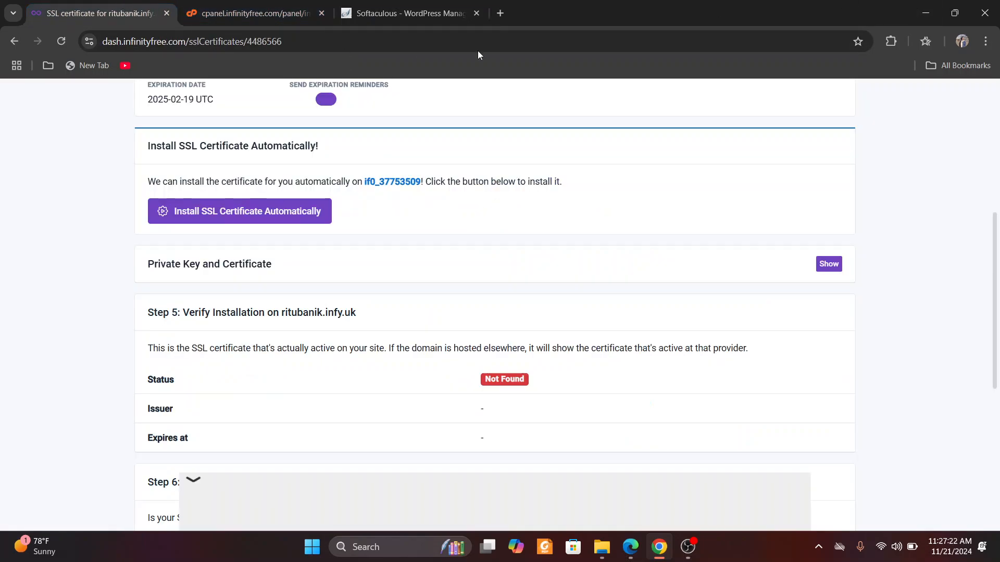
Check the live site's Home page, then return to the loaded Elementor editor.
click(913, 9)
click(424, 19)
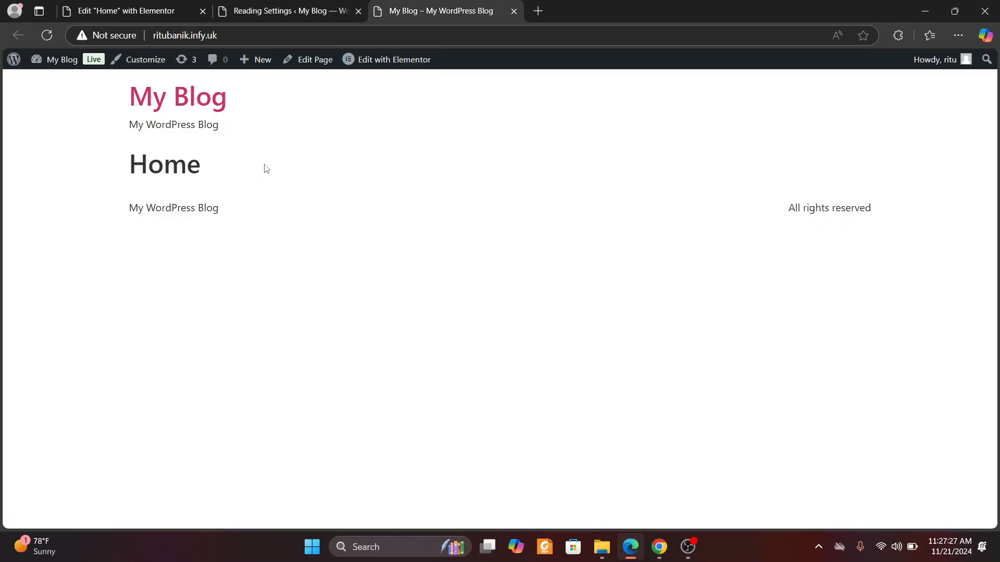
click(301, 7)
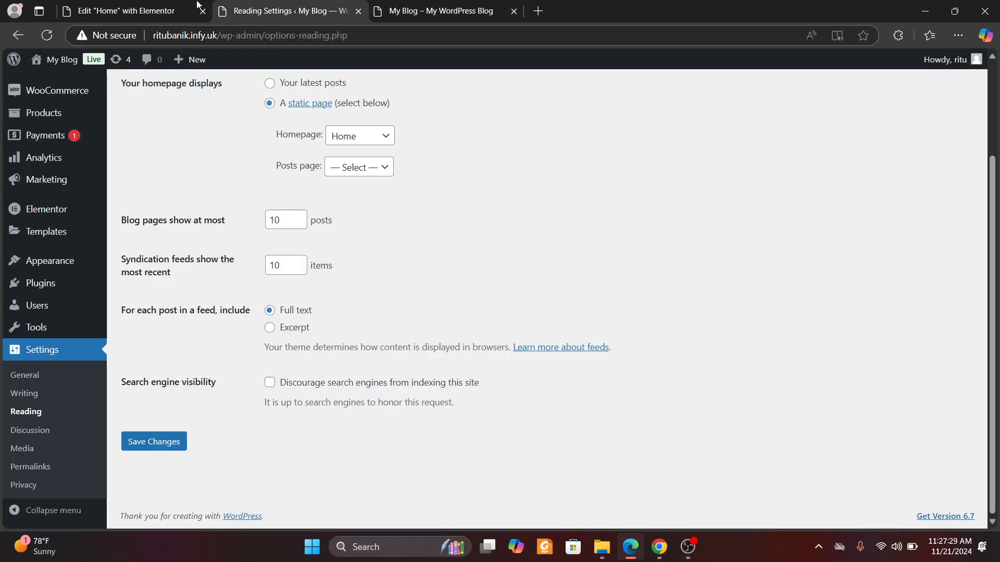
click(146, 9)
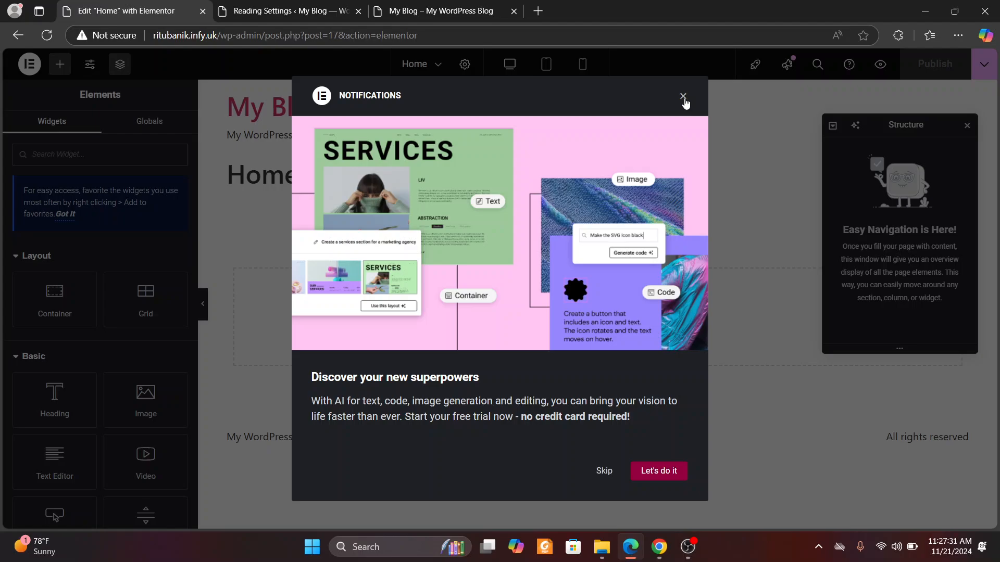
Dismiss the notifications popup and set the page layout to Elementor Full Width.
click(603, 472)
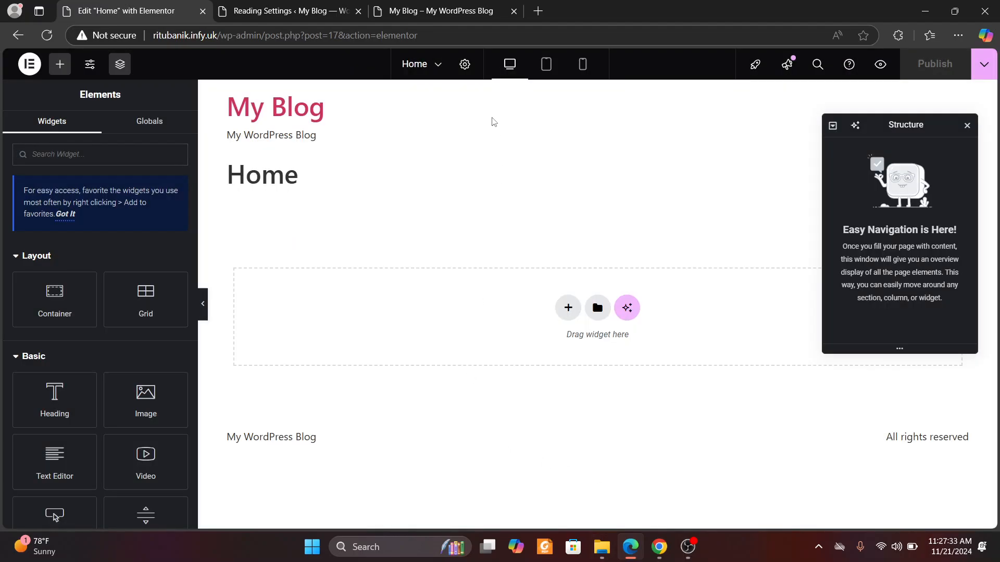
click(463, 64)
scroll(148, 406, down, 2)
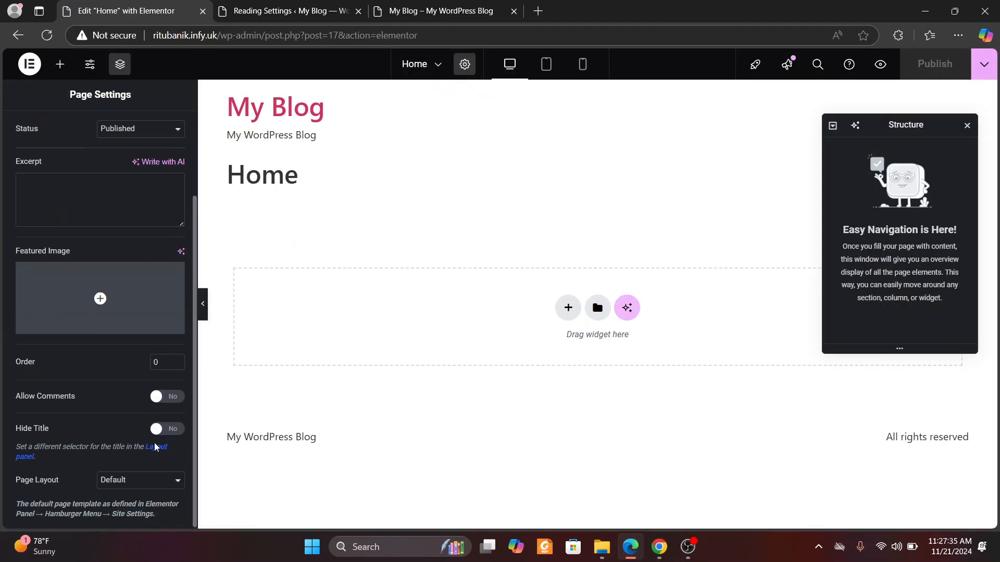
click(151, 480)
click(152, 443)
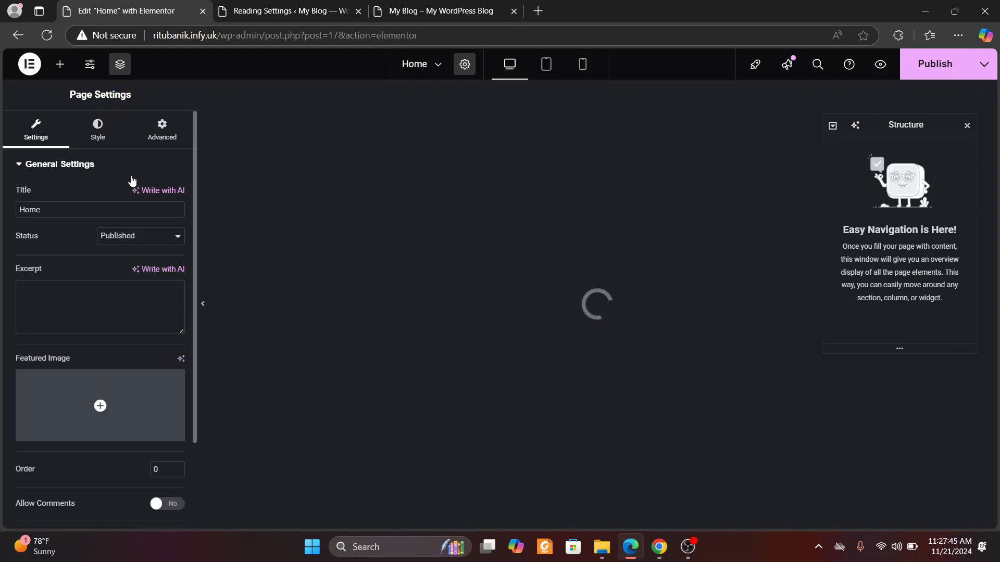
Close the Structure panel and open Elementor's Site Settings.
click(60, 63)
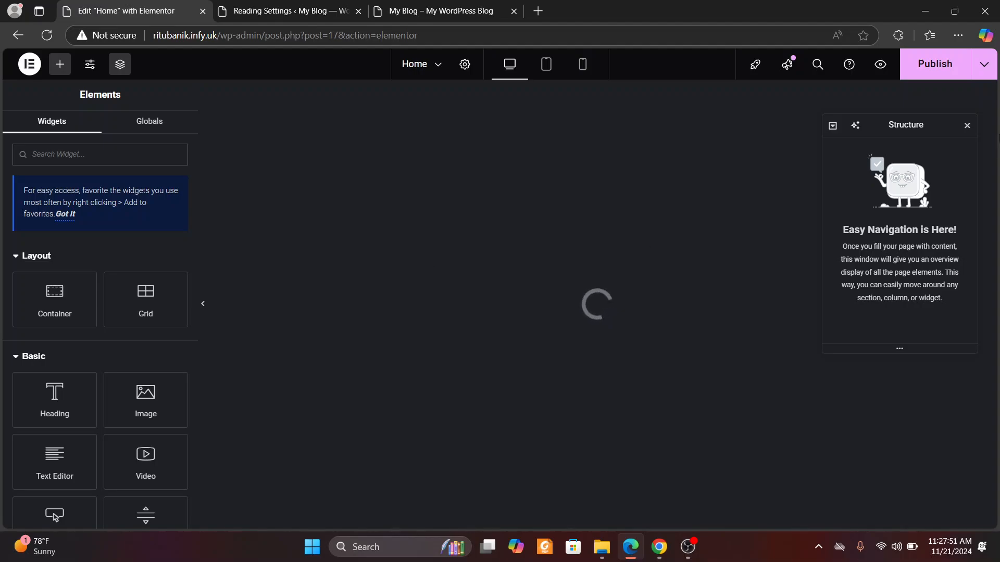
click(967, 125)
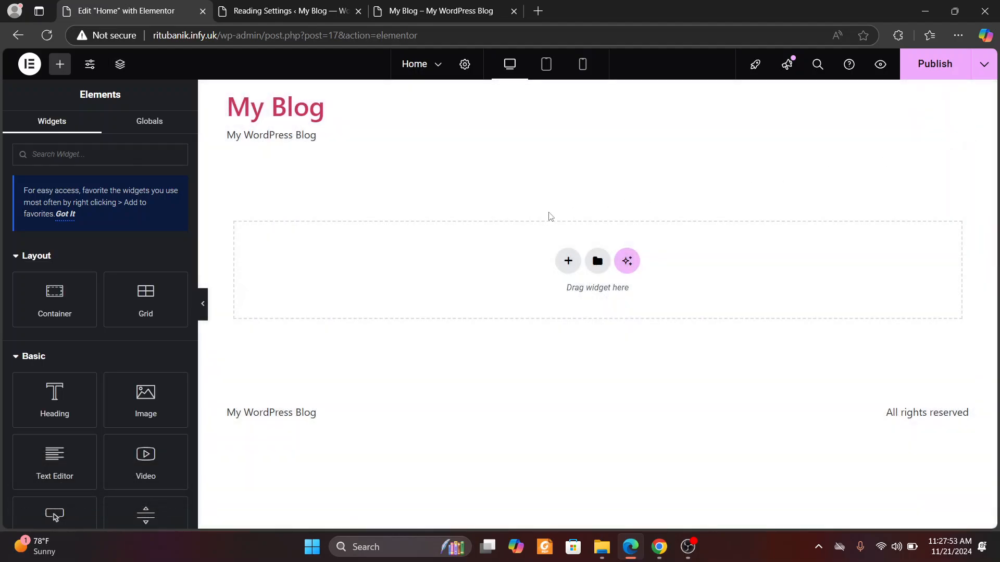
click(89, 64)
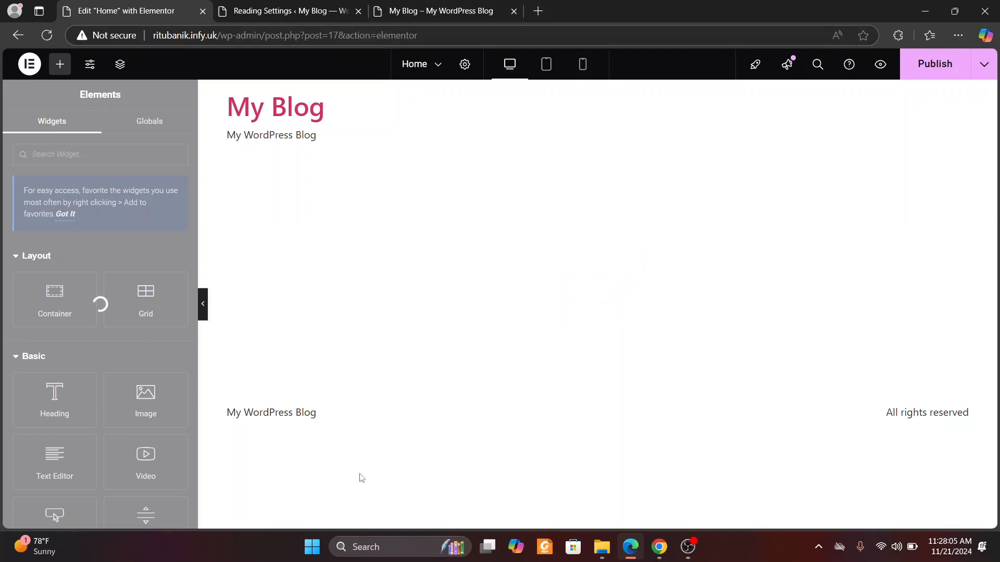
Retry the automatic SSL certificate install on InfinityFree, then return to Elementor.
click(659, 546)
click(299, 211)
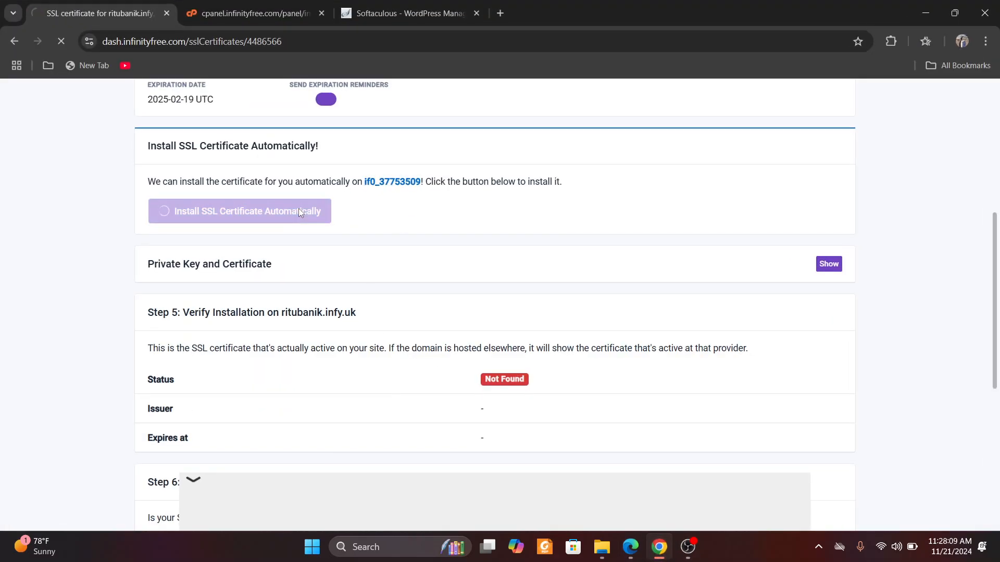
scroll(399, 264, down, 5)
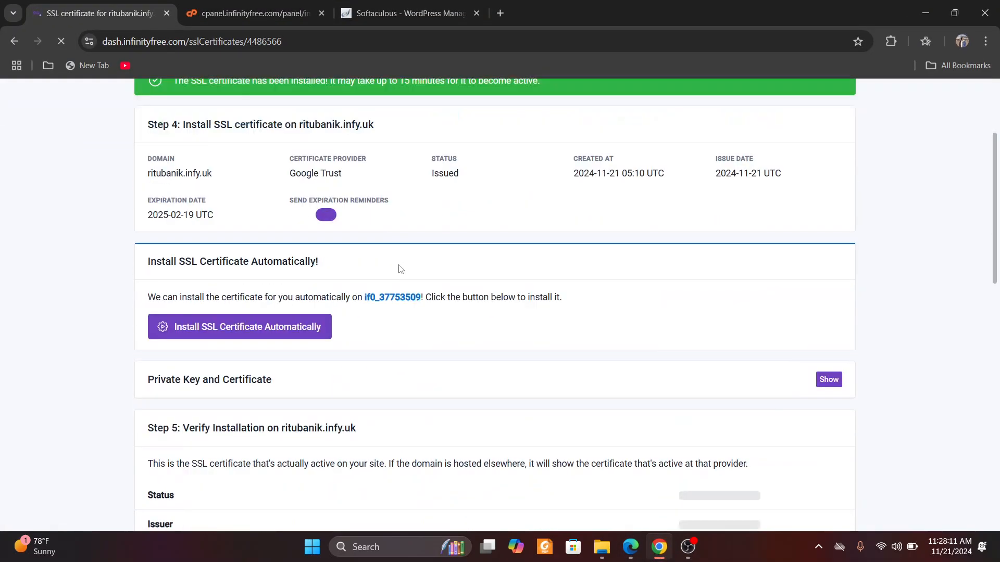
click(630, 547)
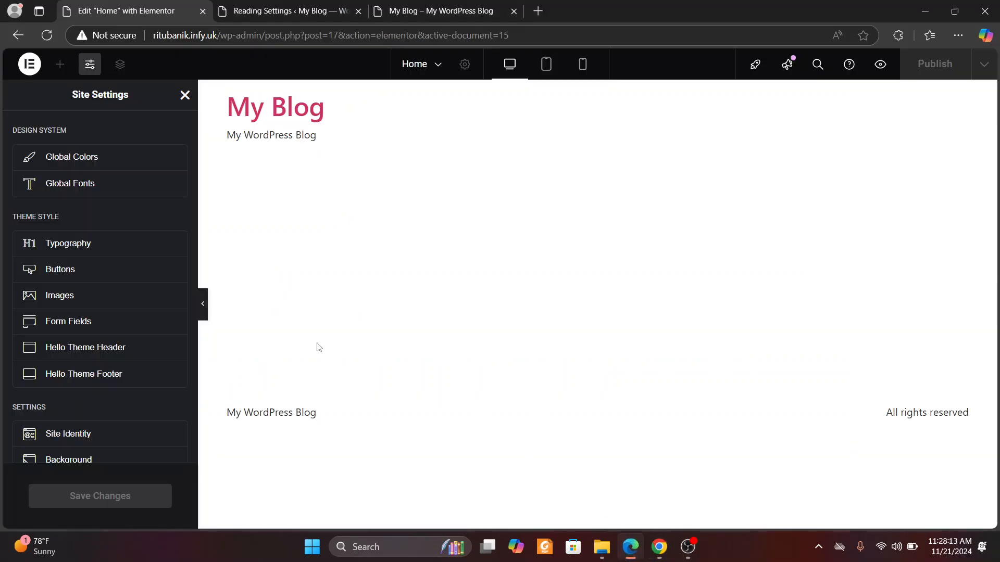
Hide the site logo, tagline and menu in the Hello Theme header.
scroll(139, 293, down, 1)
click(139, 291)
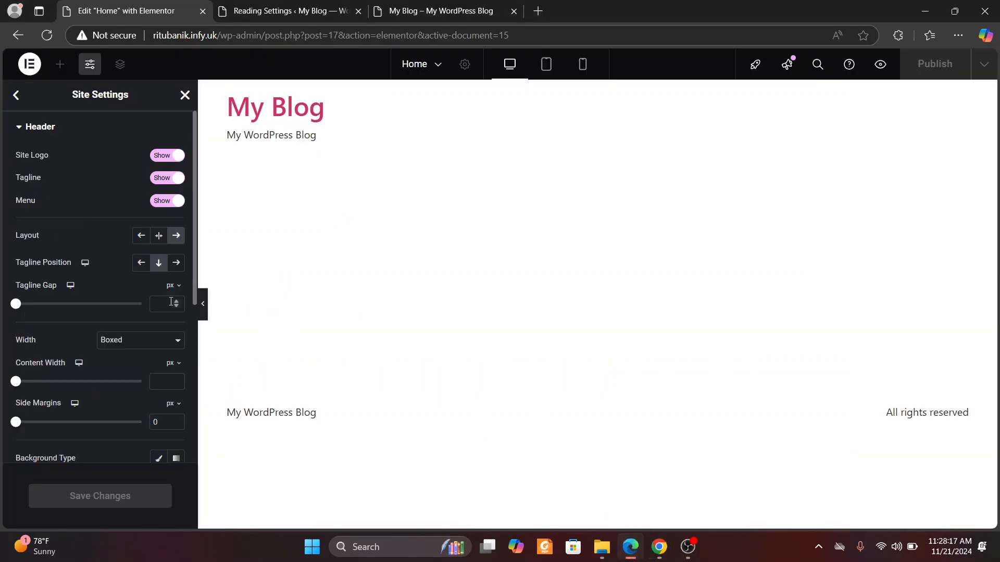
click(166, 156)
click(166, 178)
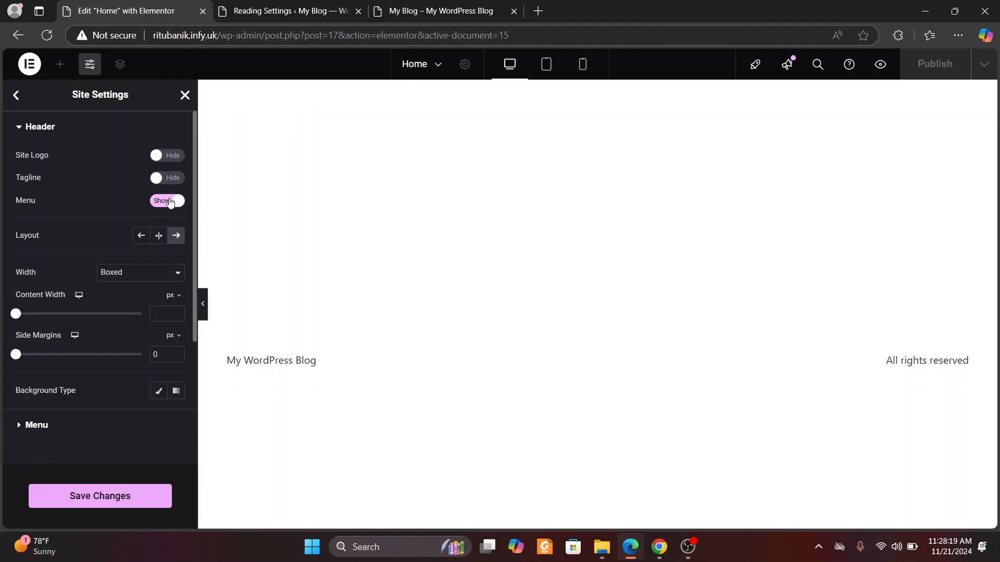
click(166, 201)
scroll(167, 319, down, 4)
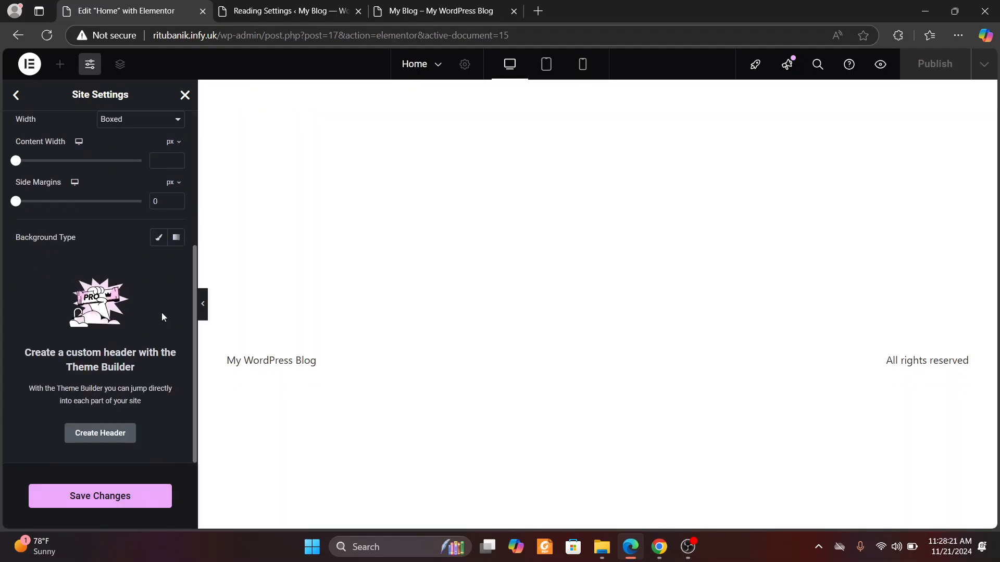
scroll(161, 313, up, 4)
click(21, 96)
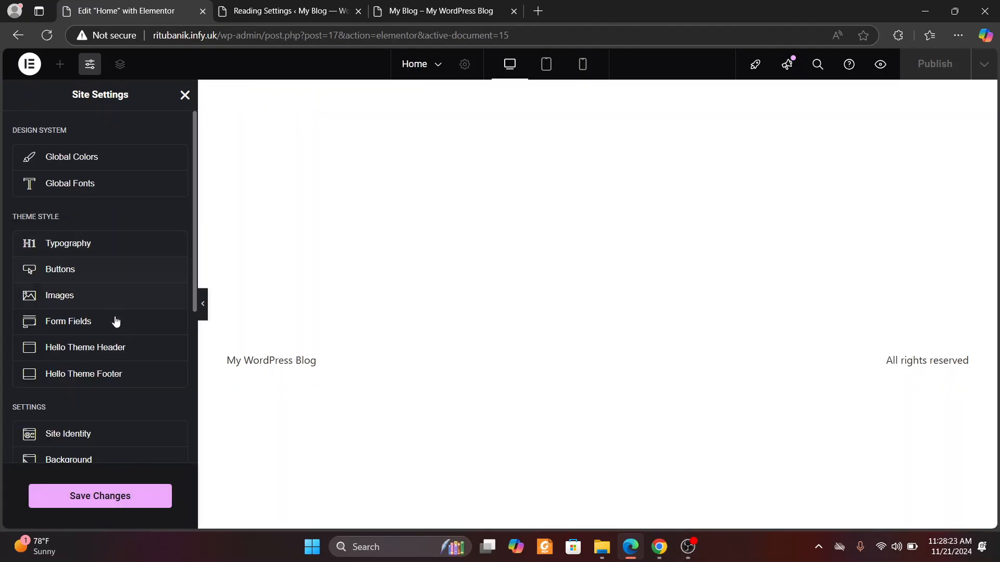
Hide the footer's logo, tagline, menu and copyright, save, and close Site Settings.
click(125, 373)
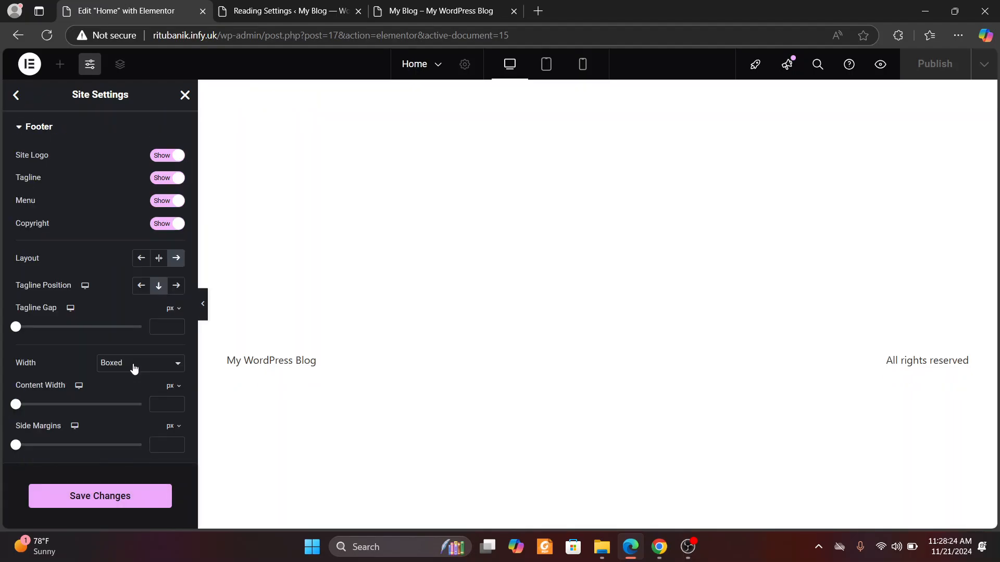
click(167, 155)
click(168, 178)
click(168, 201)
click(167, 224)
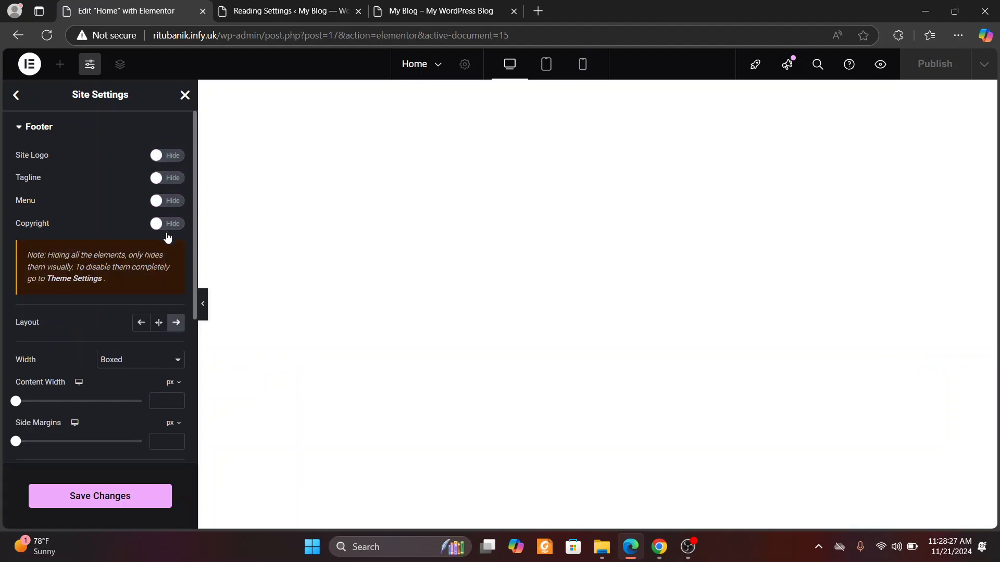
click(106, 495)
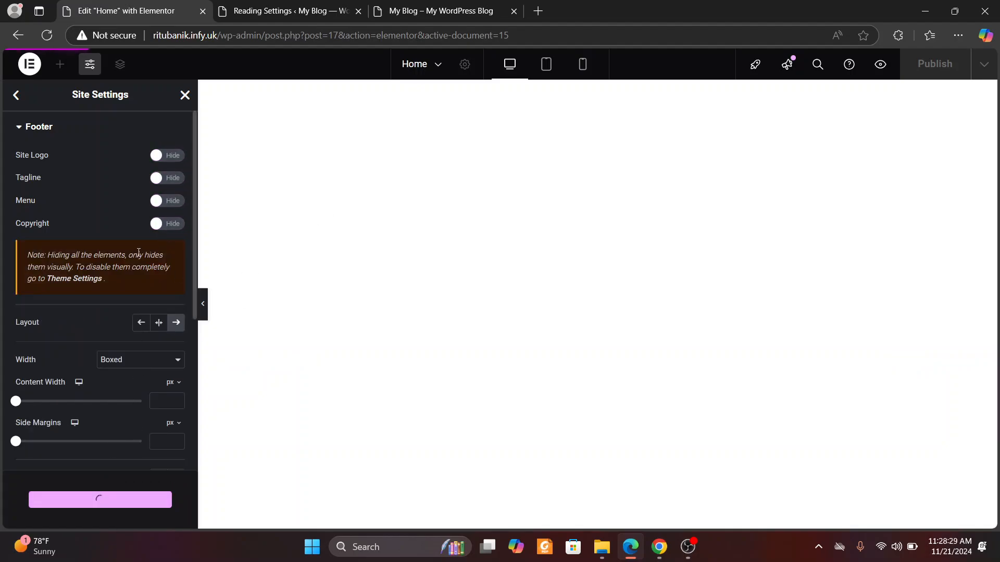
click(185, 96)
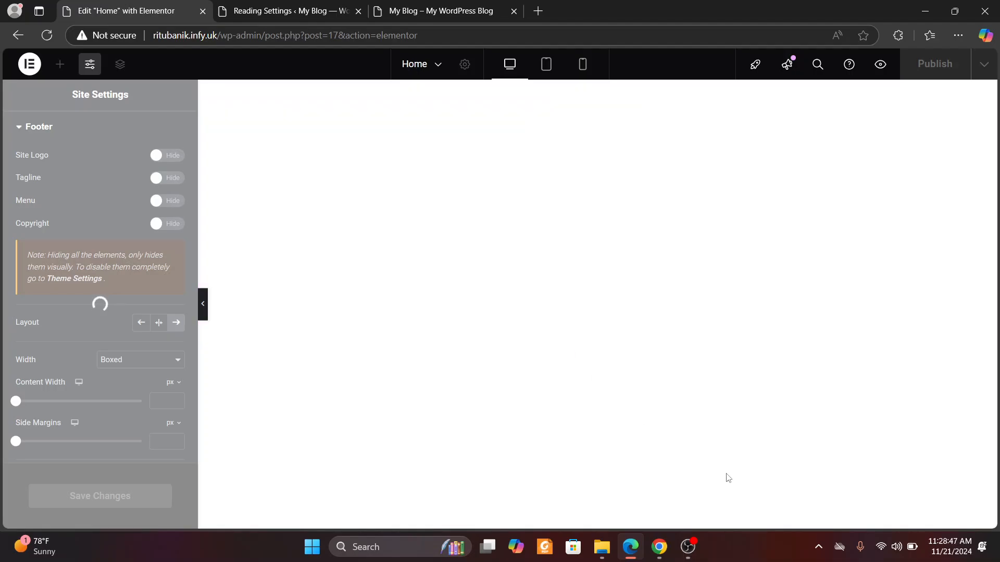
Trigger InfinityFree's automatic SSL certificate install again and switch back to the Elementor editor.
click(659, 547)
click(262, 212)
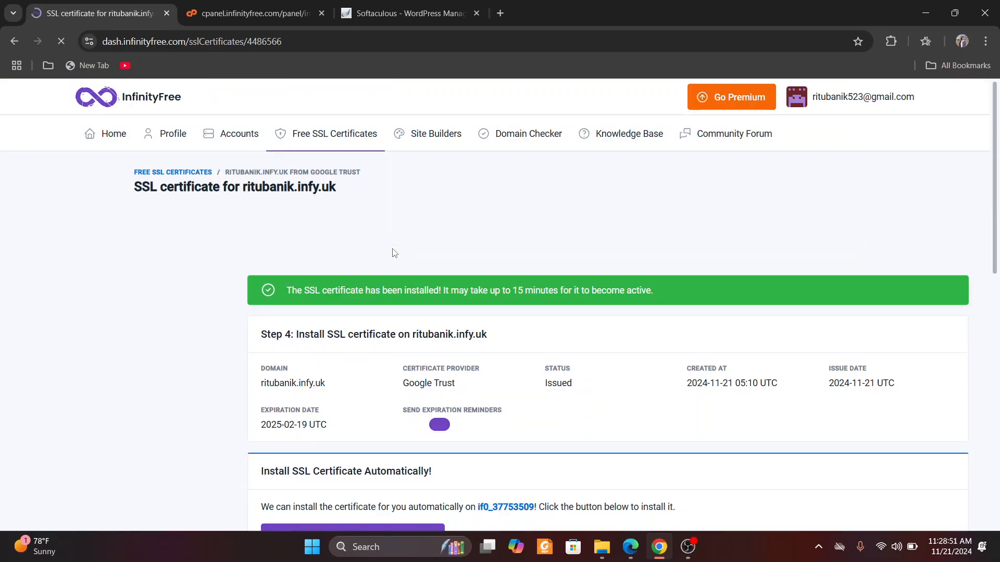
scroll(409, 254, down, 3)
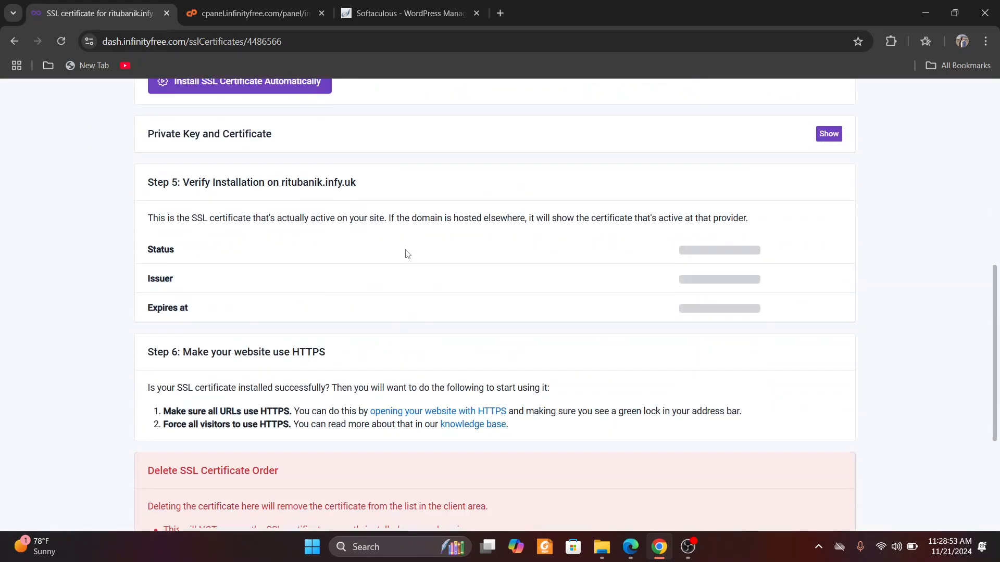
scroll(397, 271, up, 3)
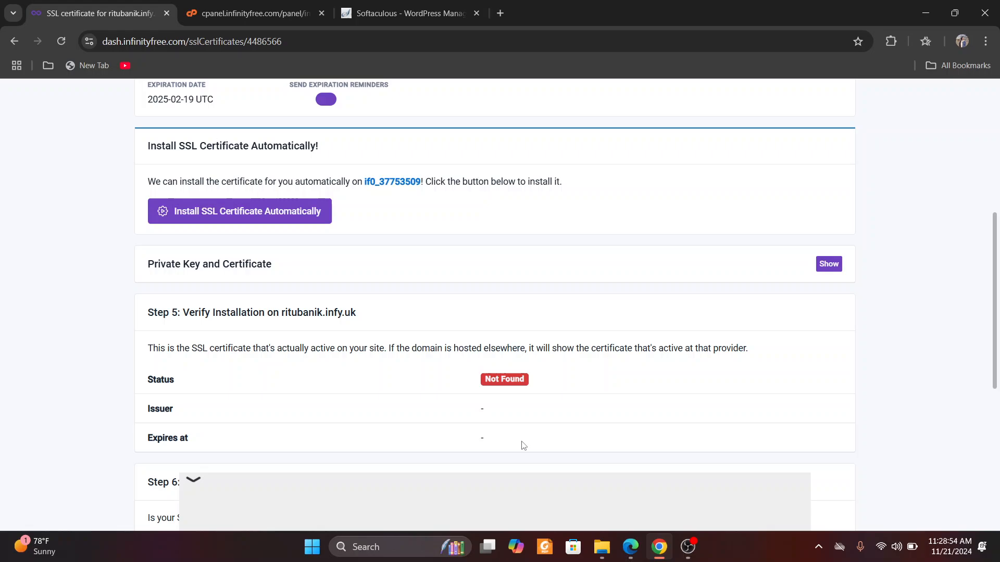
click(630, 547)
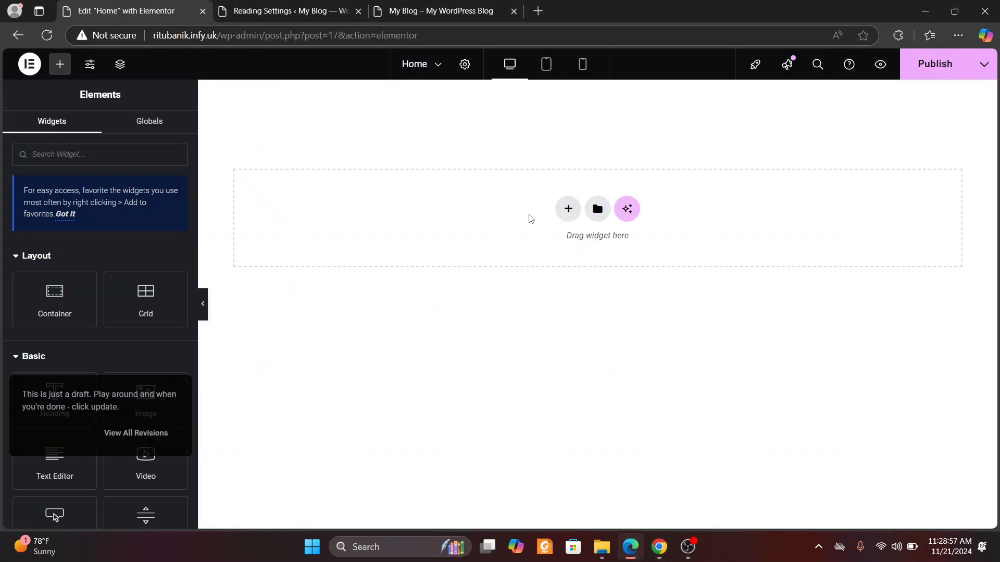
Insert a Flexbox container with the two-column structure, a narrow column beside a wide one.
scroll(109, 333, down, 3)
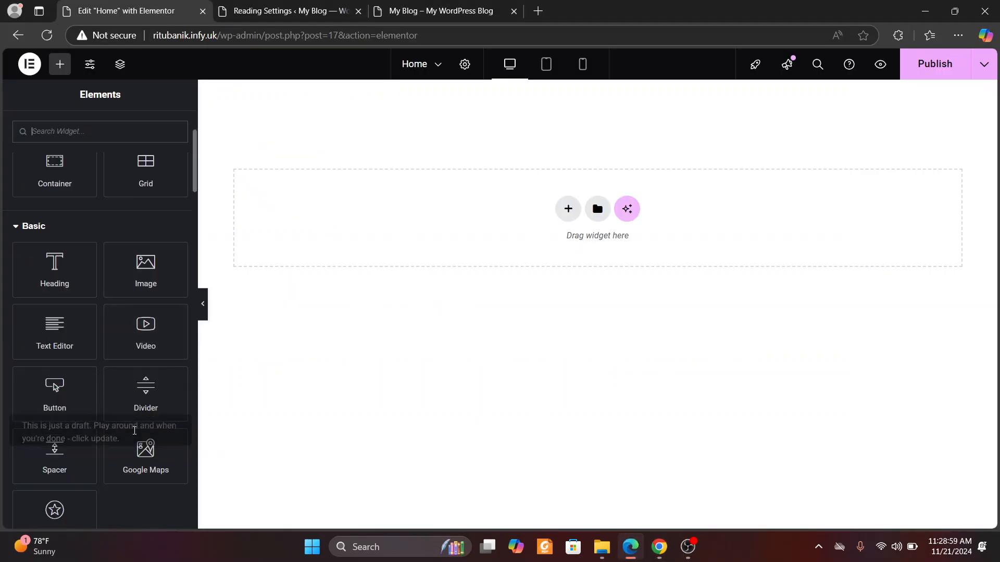
scroll(116, 316, up, 3)
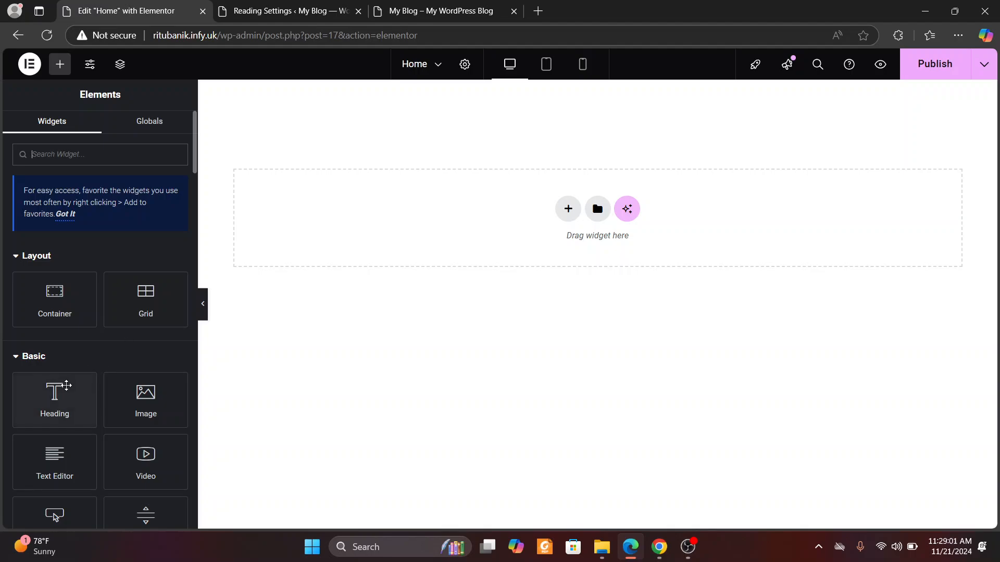
click(568, 207)
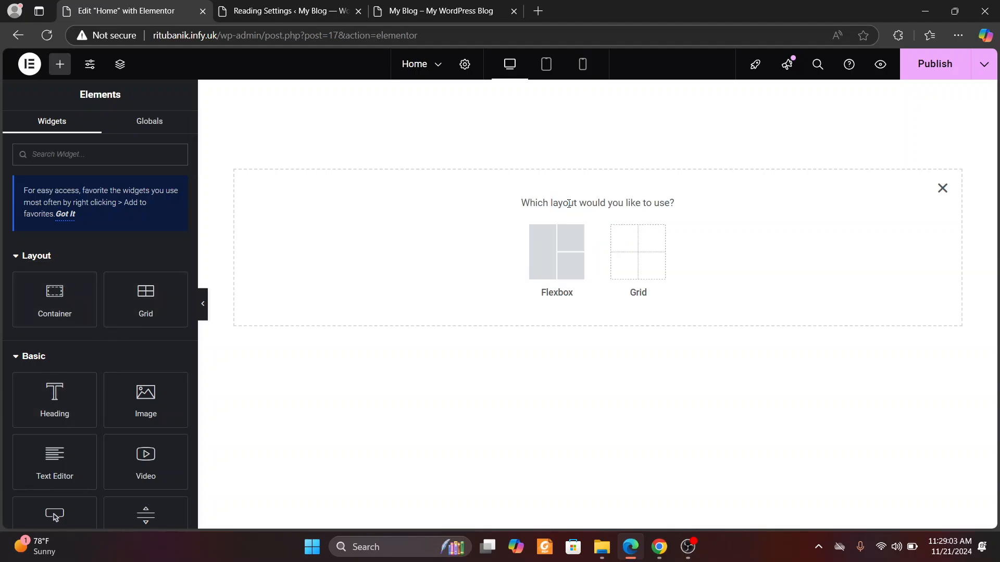
click(542, 250)
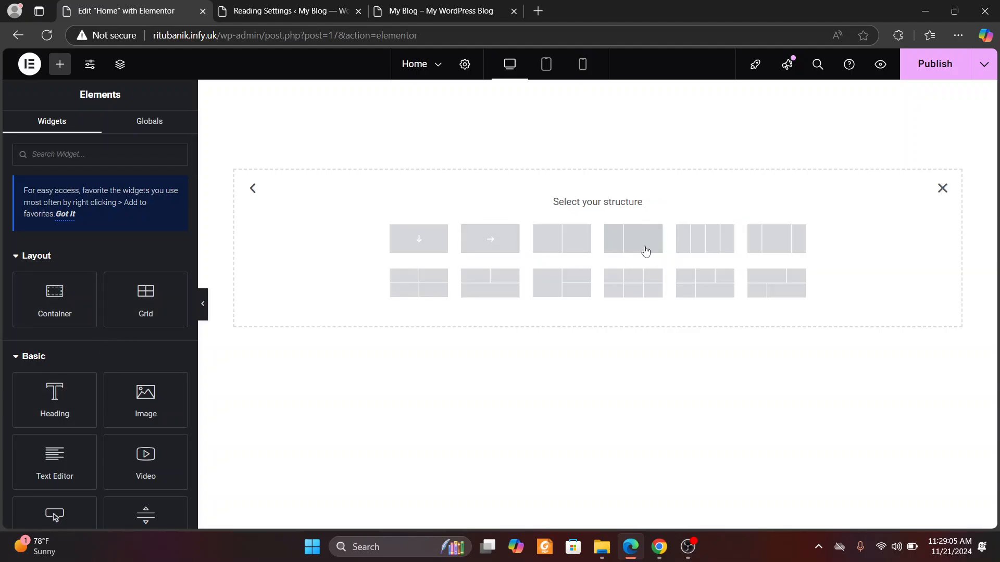
click(642, 249)
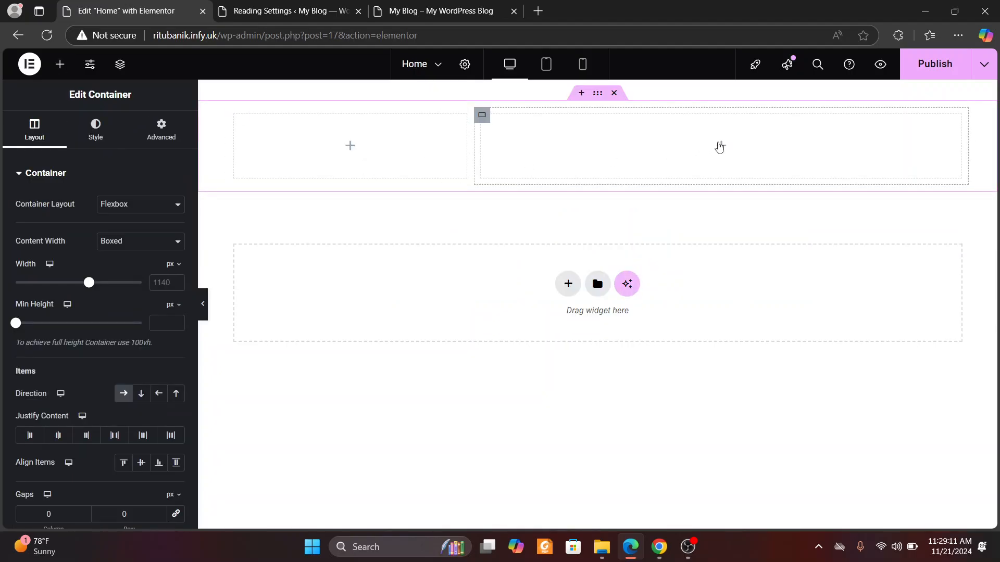
click(727, 149)
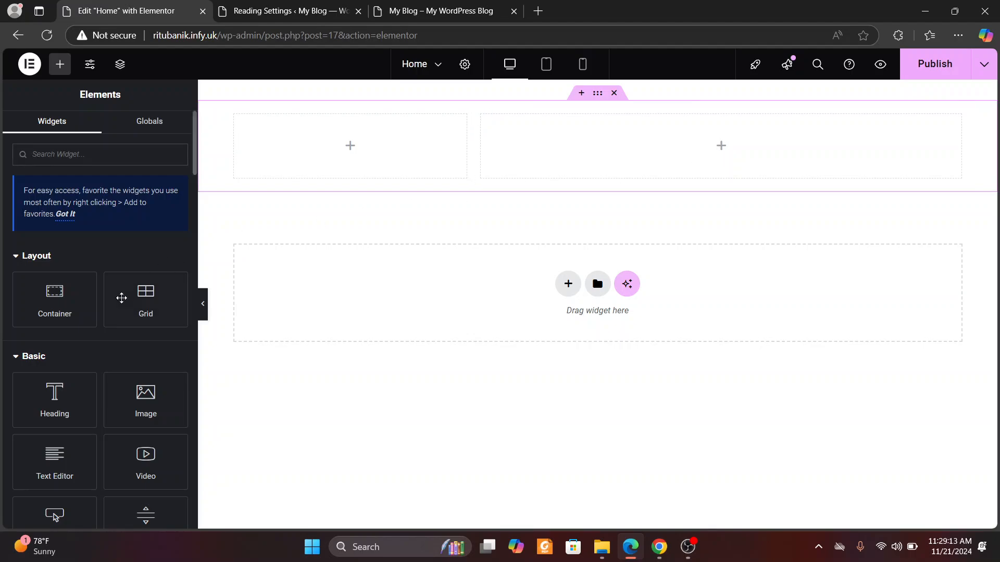
Add a 'Hello' H1 heading in the right column.
drag(59, 394, 692, 134)
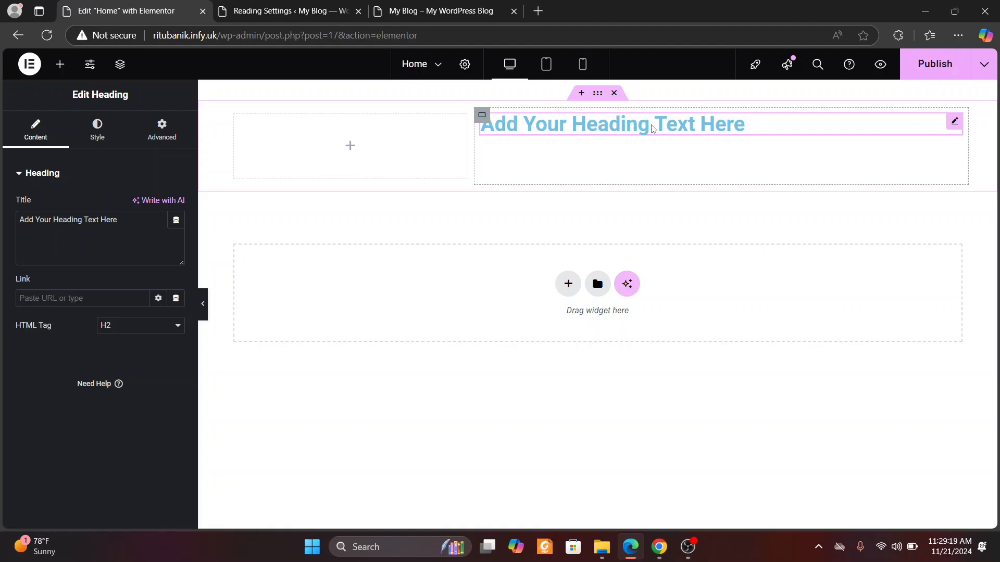
triple_click(117, 225)
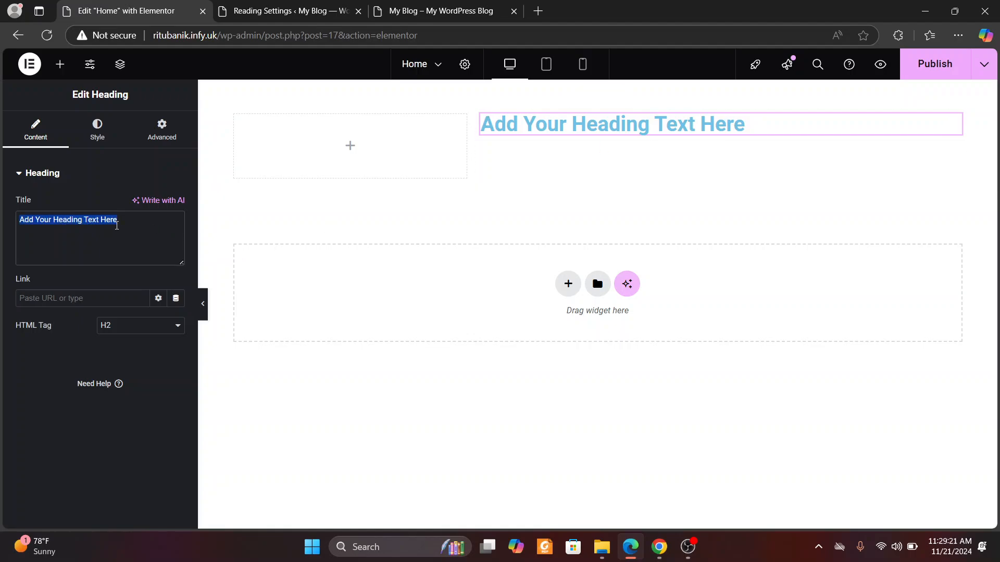
text(Hello!)
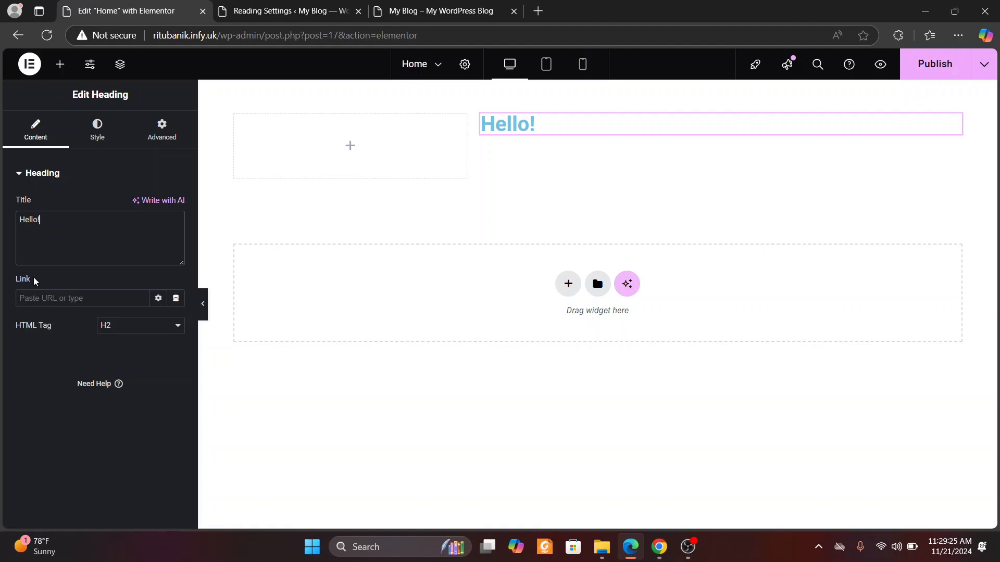
click(178, 326)
click(152, 347)
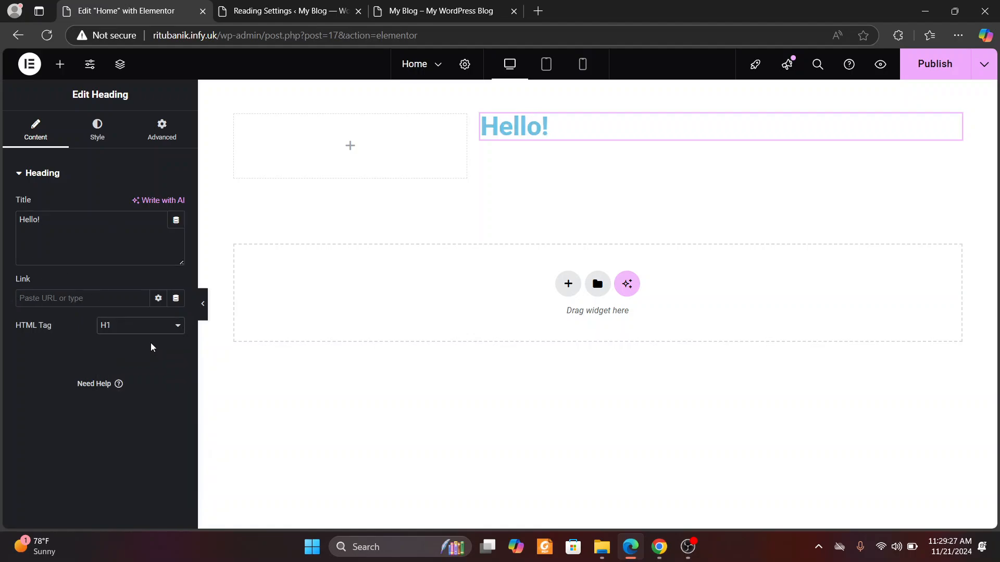
click(96, 136)
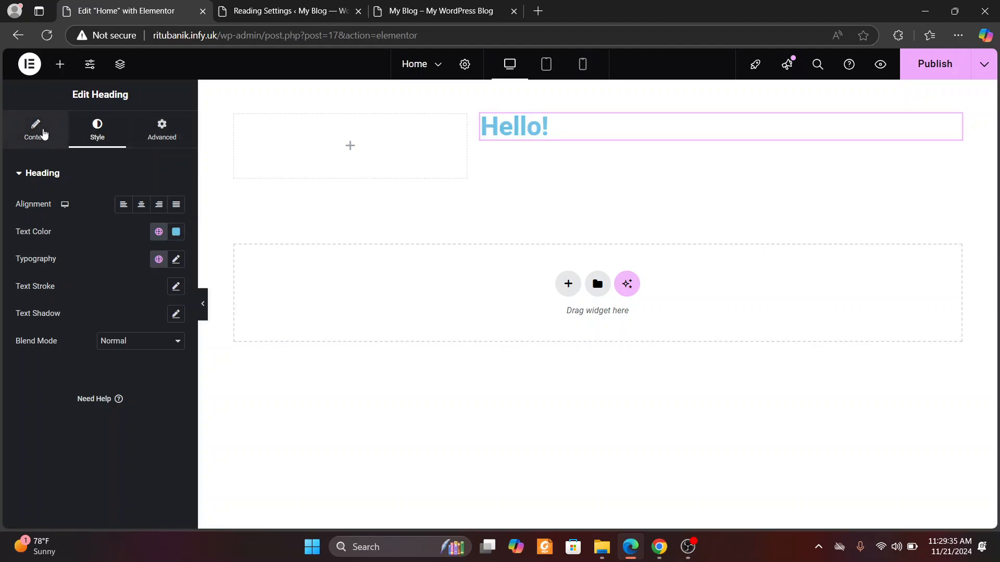
click(44, 134)
Add a second heading below it reading 'This is' followed by the site owner's name.
click(60, 63)
drag(60, 385, 567, 151)
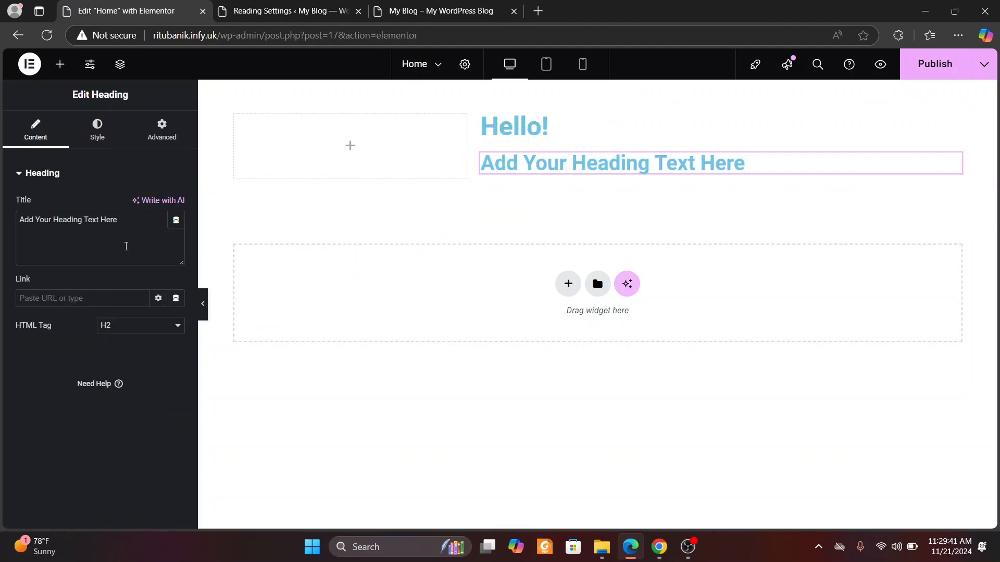
key(ctrl+a)
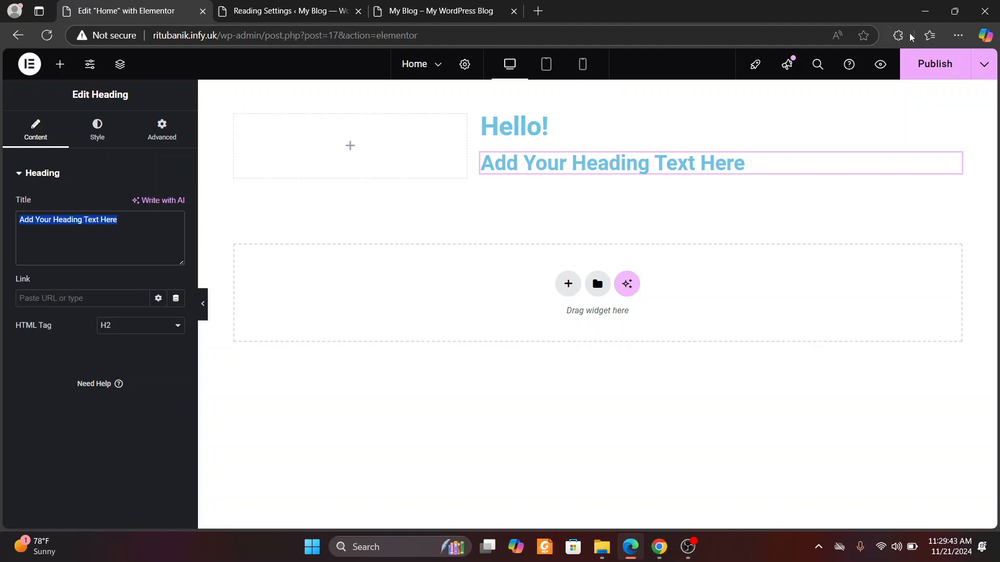
text(This is )
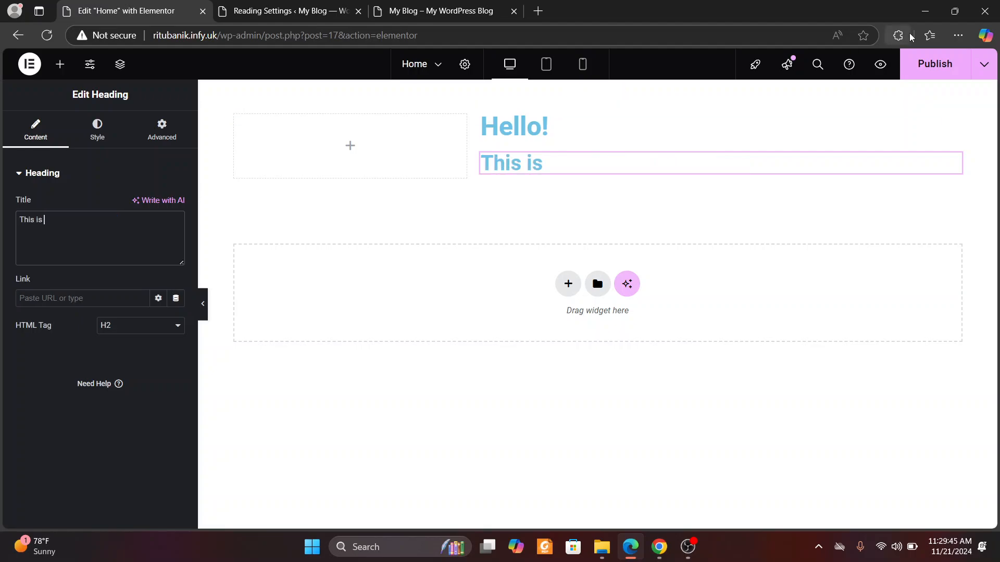
text(Ritu Ban)
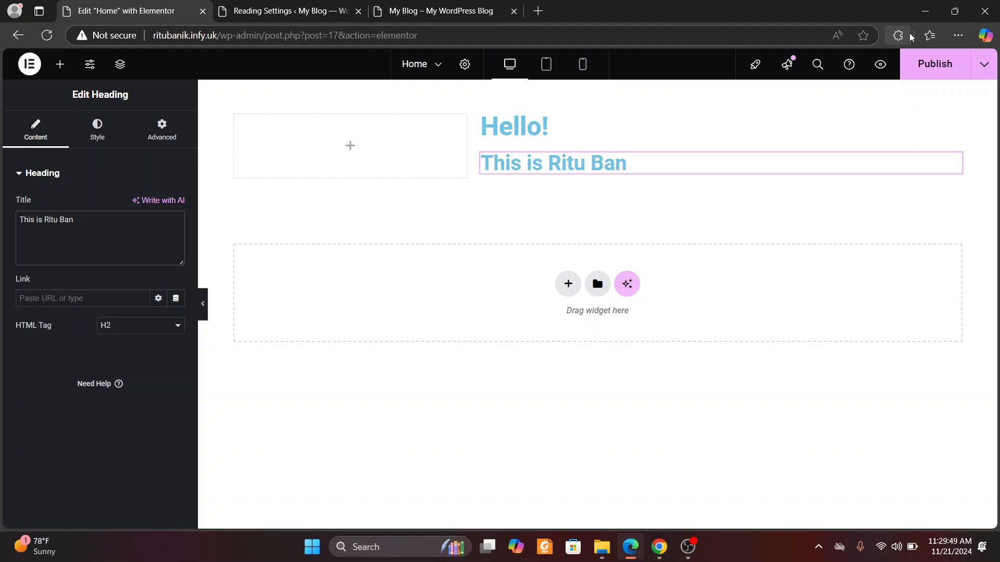
text(ik)
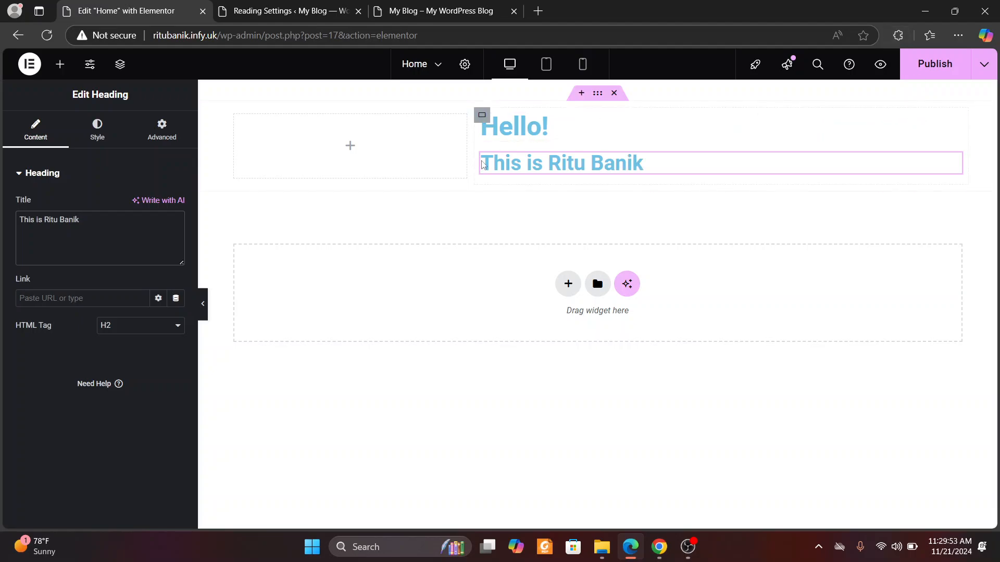
Drop an Image widget into the empty left column and start choosing its picture.
click(349, 148)
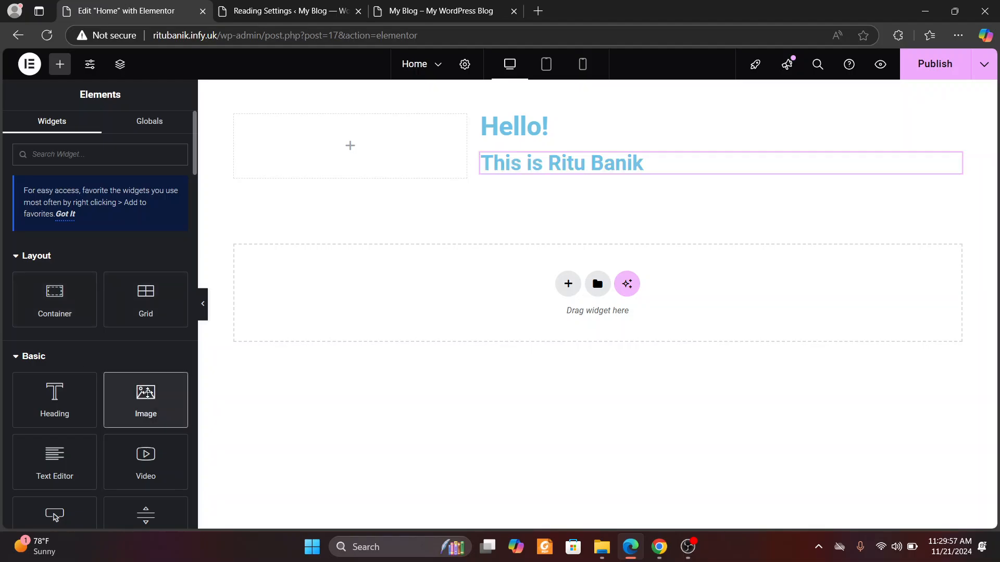
drag(143, 404, 318, 186)
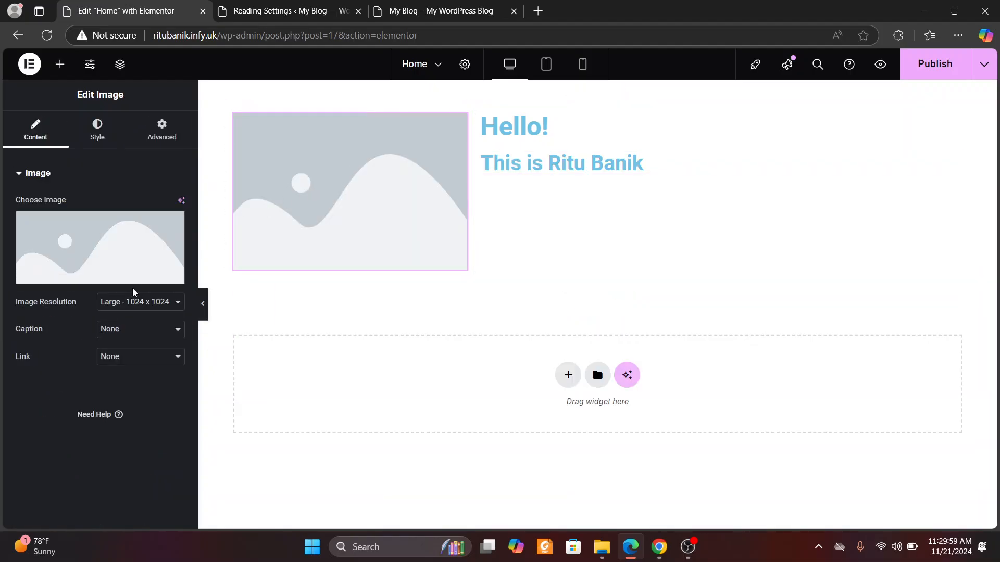
click(99, 275)
Browse the computer to the Downloads folder, maximise the file window and open the 'me photos' folder.
click(578, 291)
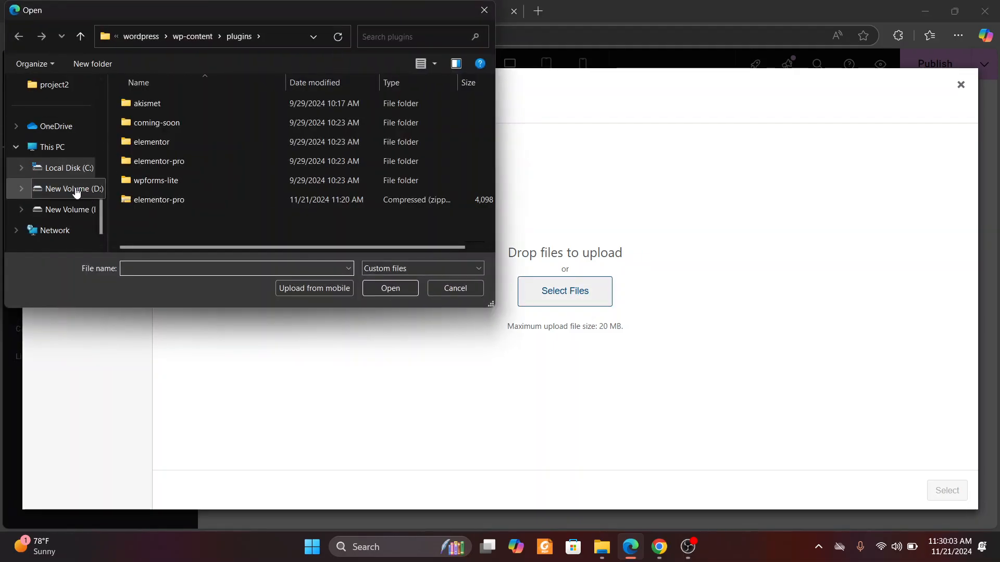
scroll(63, 190, up, 5)
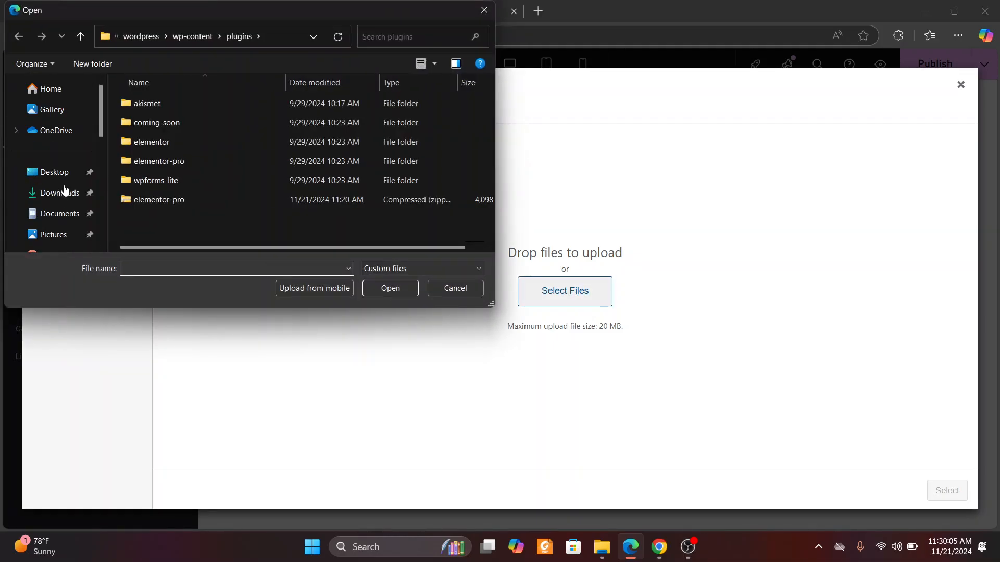
click(61, 197)
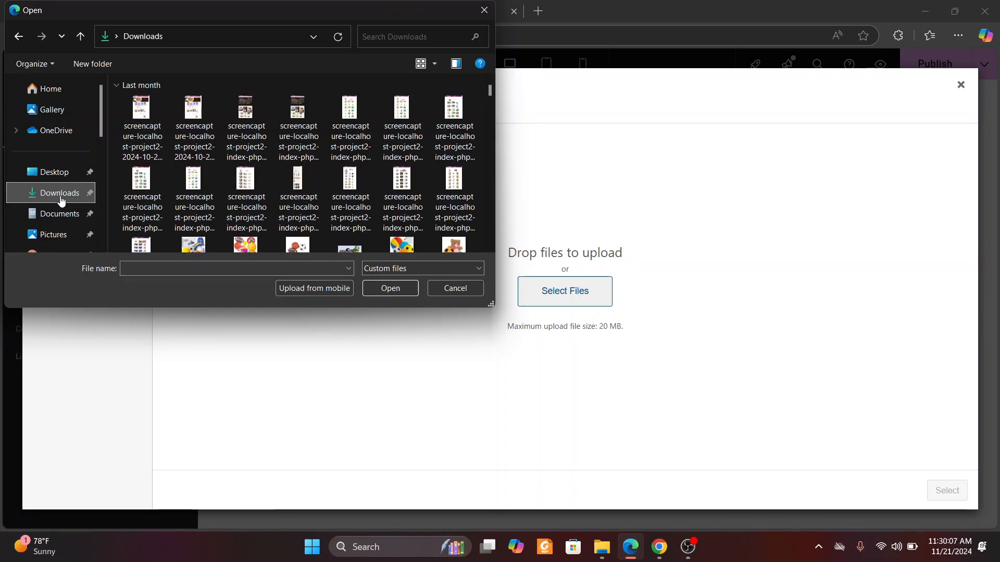
double_click(398, 14)
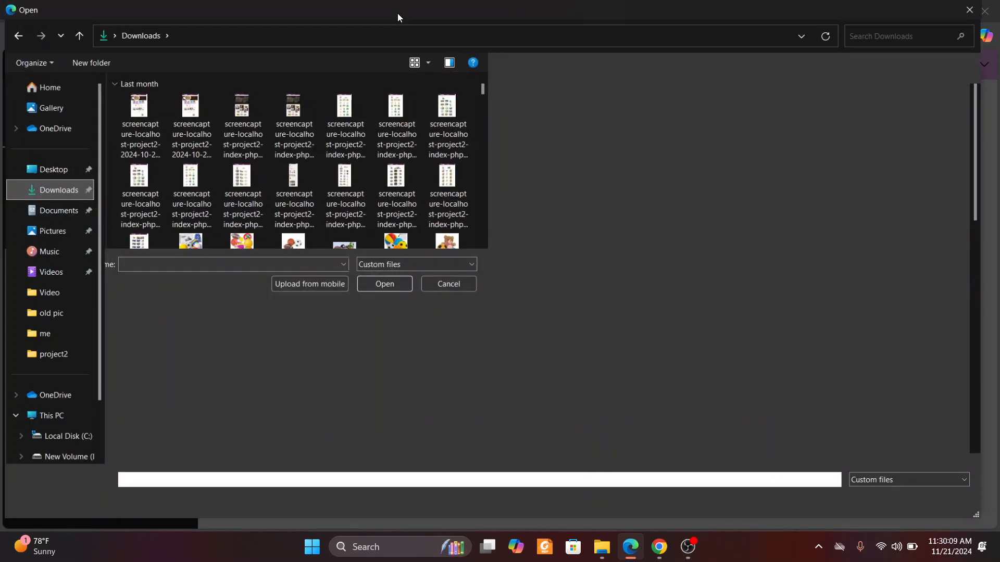
scroll(614, 202, down, 5)
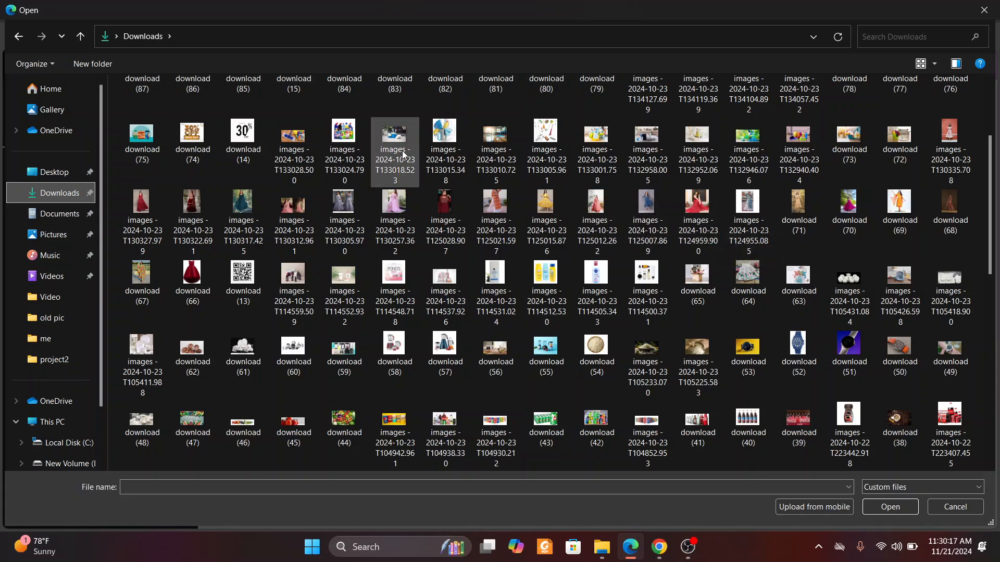
scroll(402, 151, up, 4)
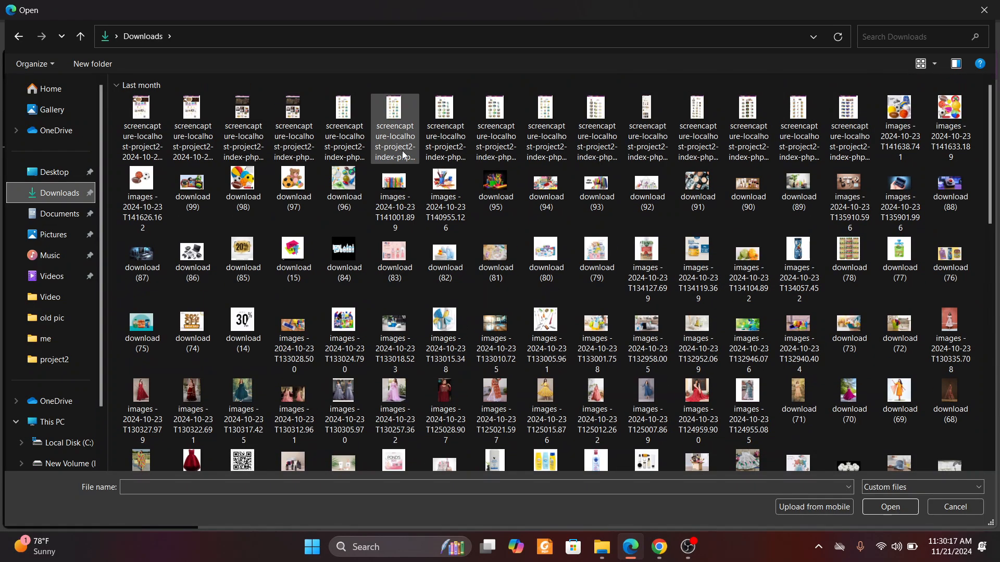
click(55, 341)
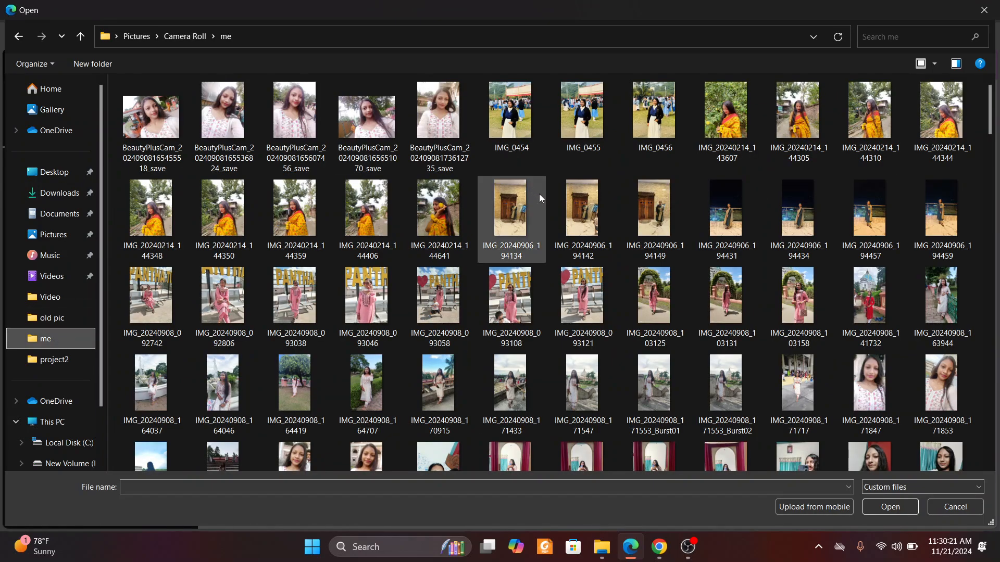
Preview the photo IMG_0456 from the 'me photos' folder.
scroll(560, 205, down, 10)
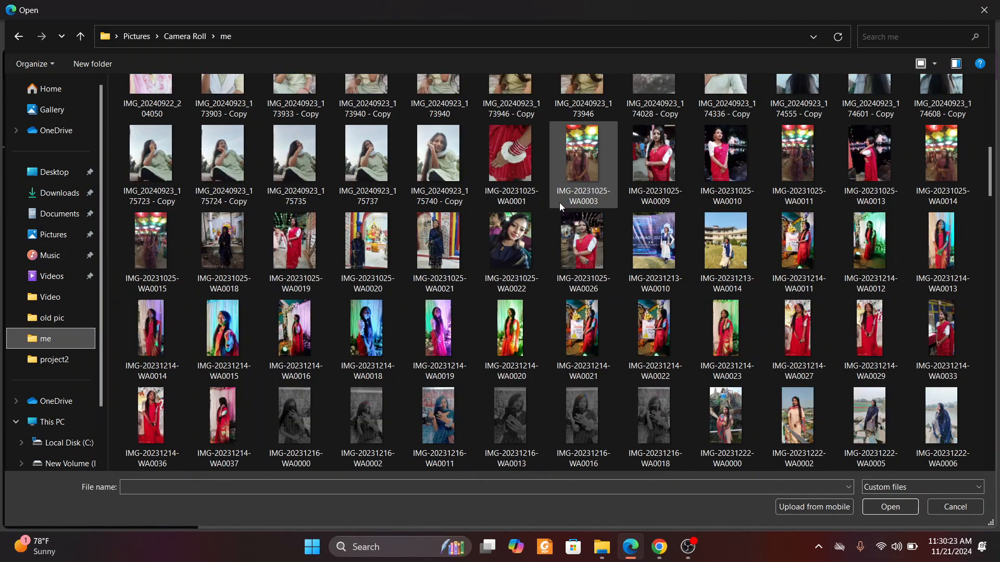
scroll(559, 202, down, 10)
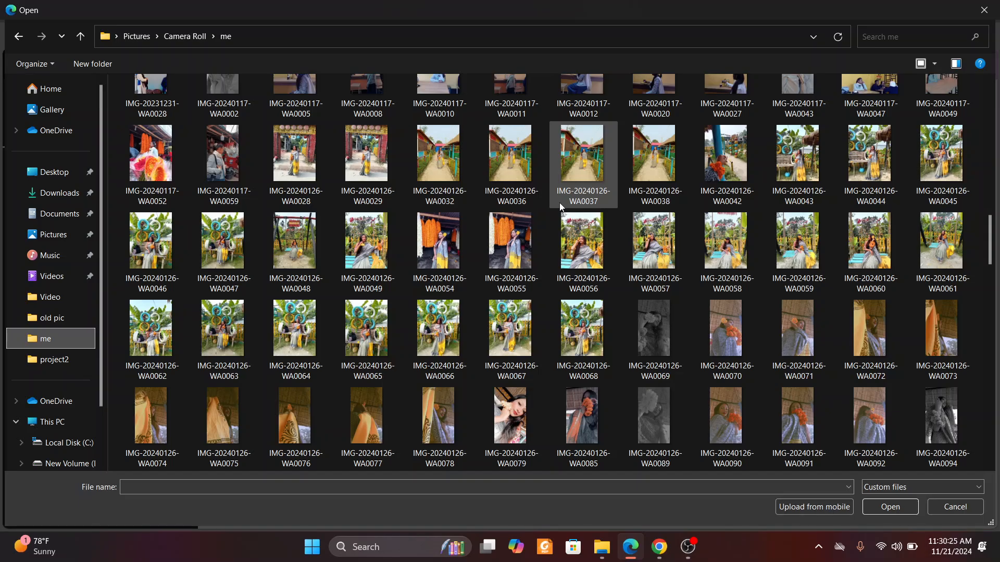
scroll(559, 202, up, 20)
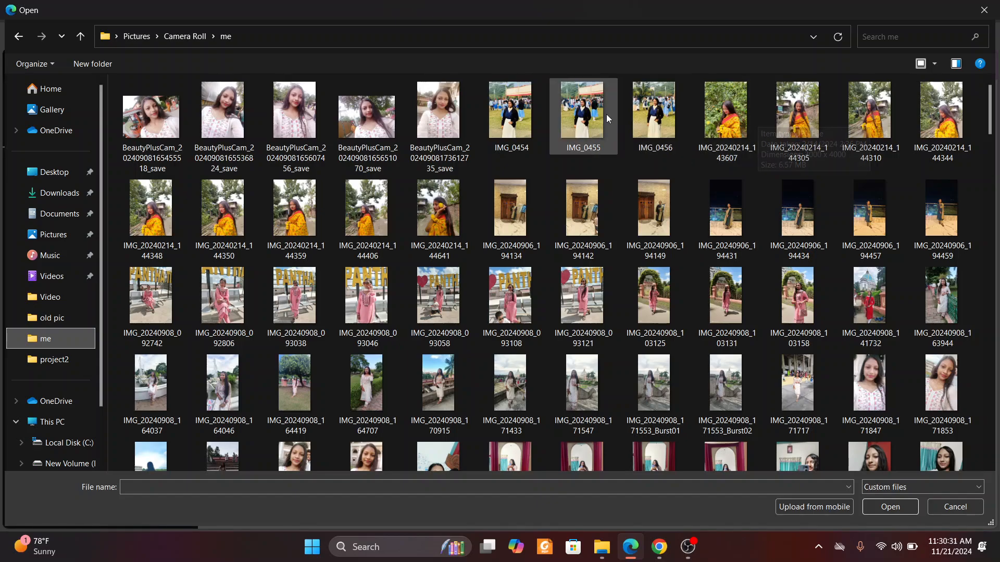
click(669, 114)
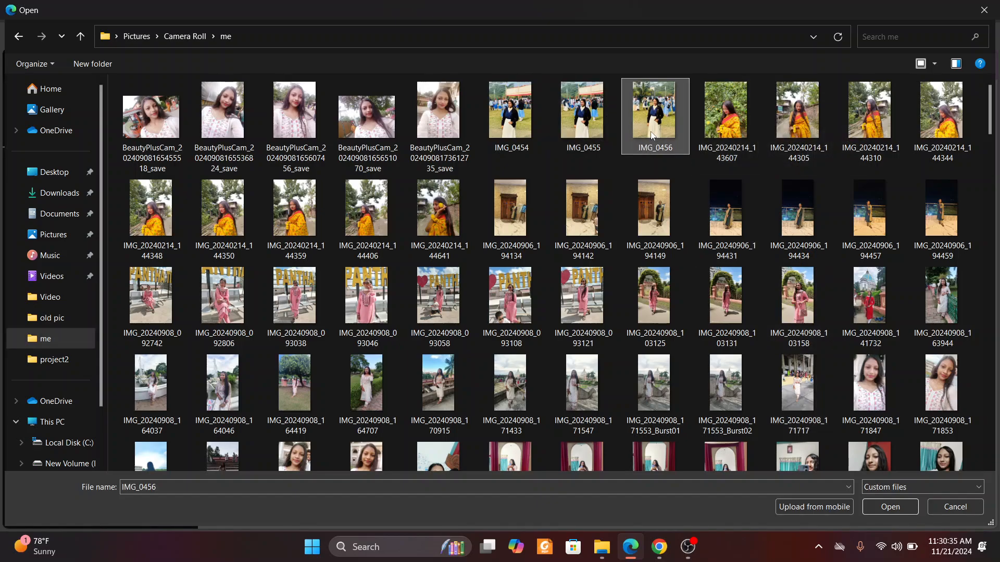
right_click(657, 110)
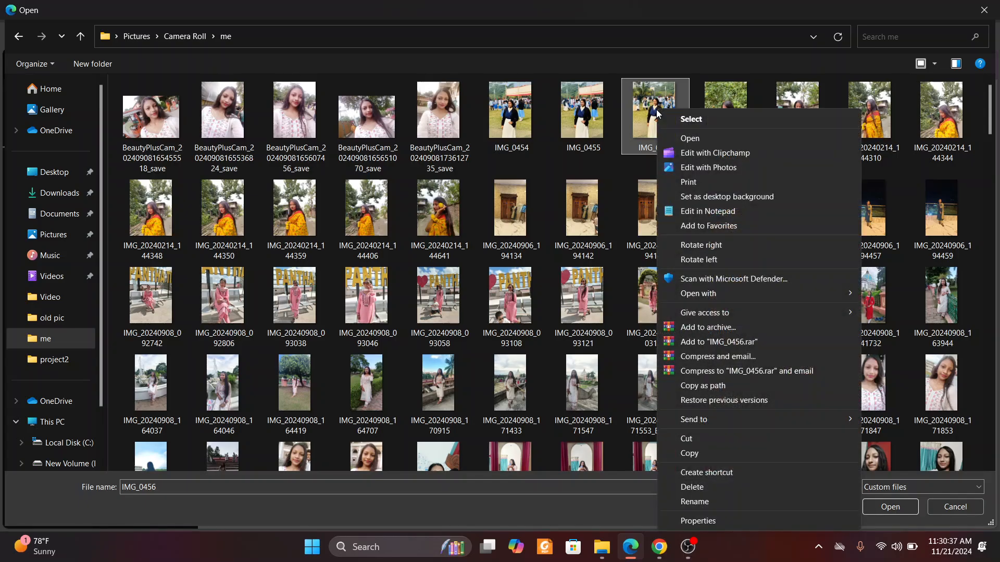
click(698, 139)
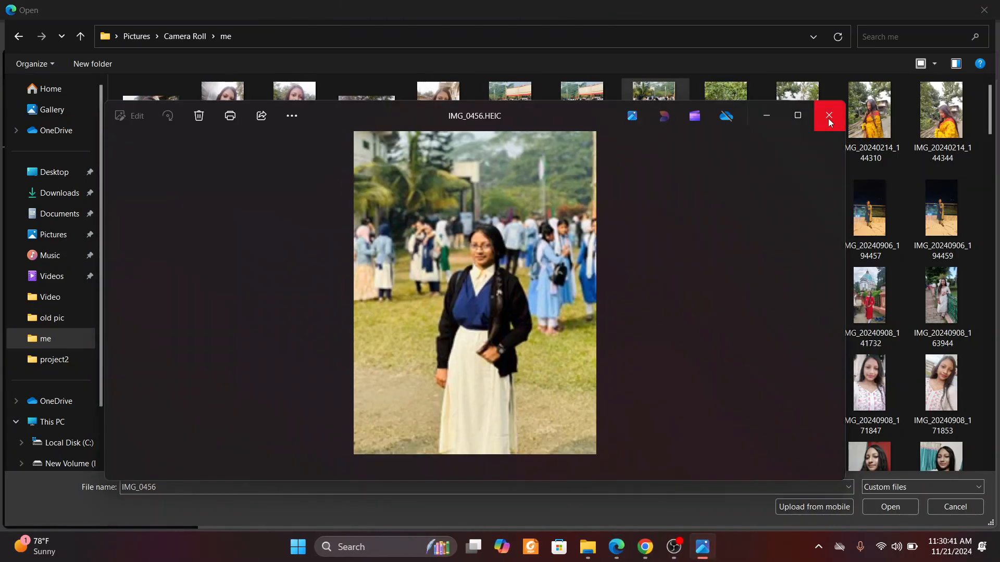
click(828, 118)
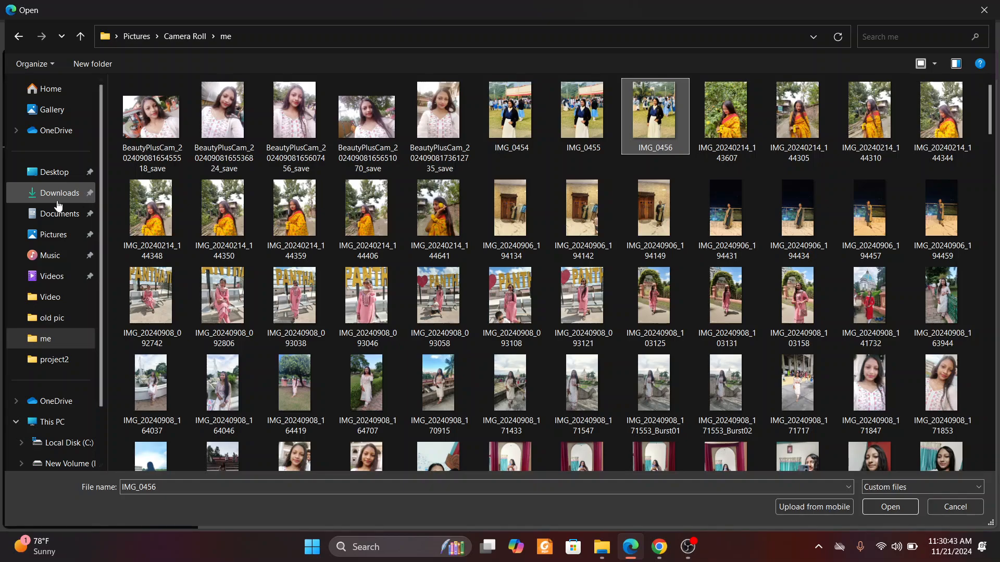
Back in Downloads, preview the red dress image, then upload images - 2024-10-23T125007.869.jpeg.
click(57, 202)
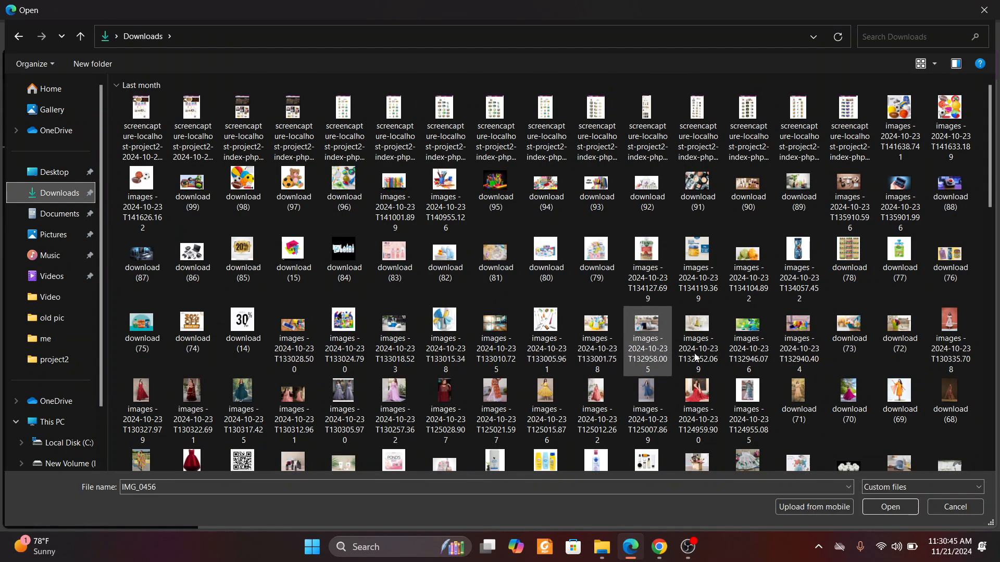
click(702, 394)
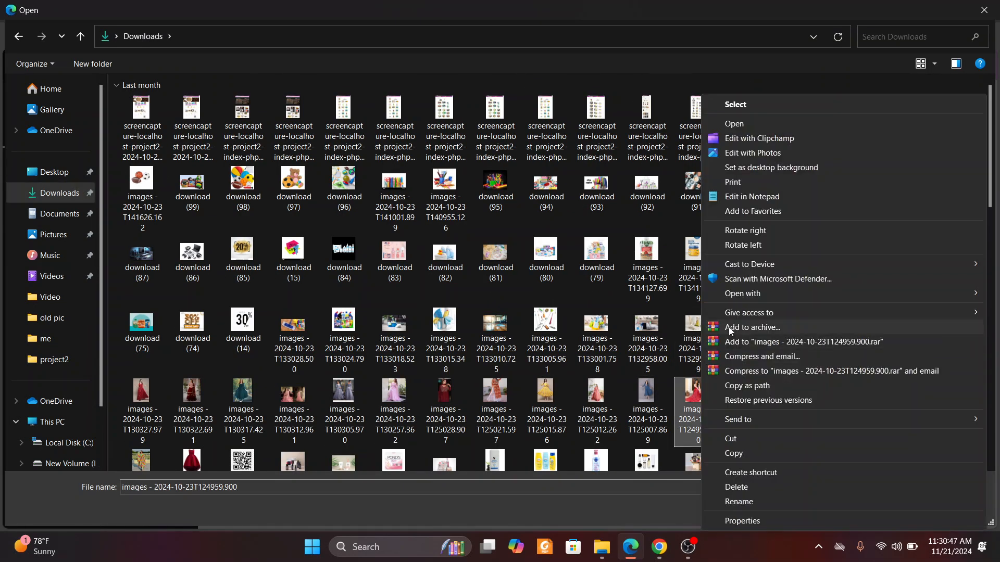
right_click(702, 395)
click(734, 124)
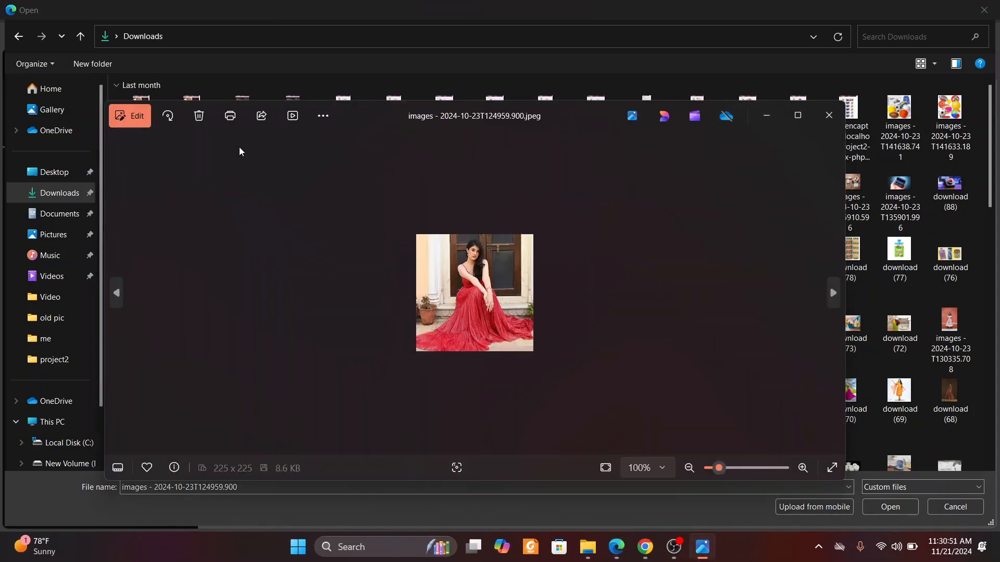
click(827, 116)
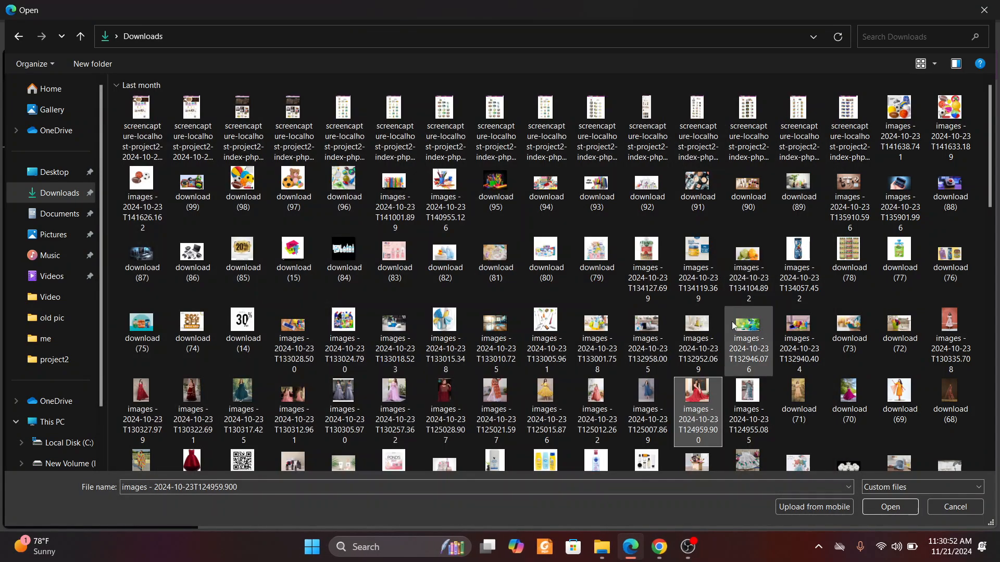
click(649, 397)
click(875, 508)
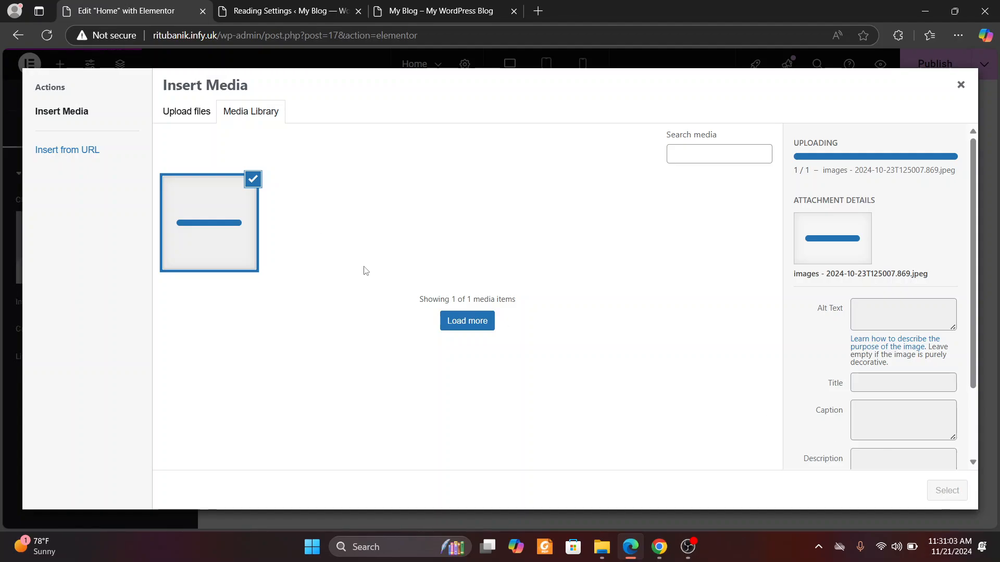
Select the uploaded blue dress photo in the Media Library and insert it into the image block.
click(233, 225)
click(232, 225)
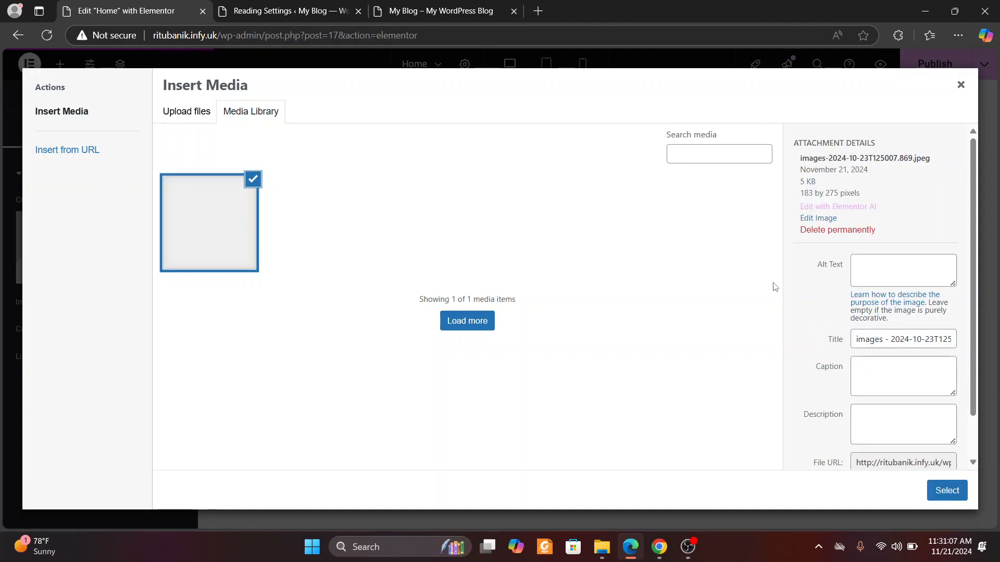
click(948, 492)
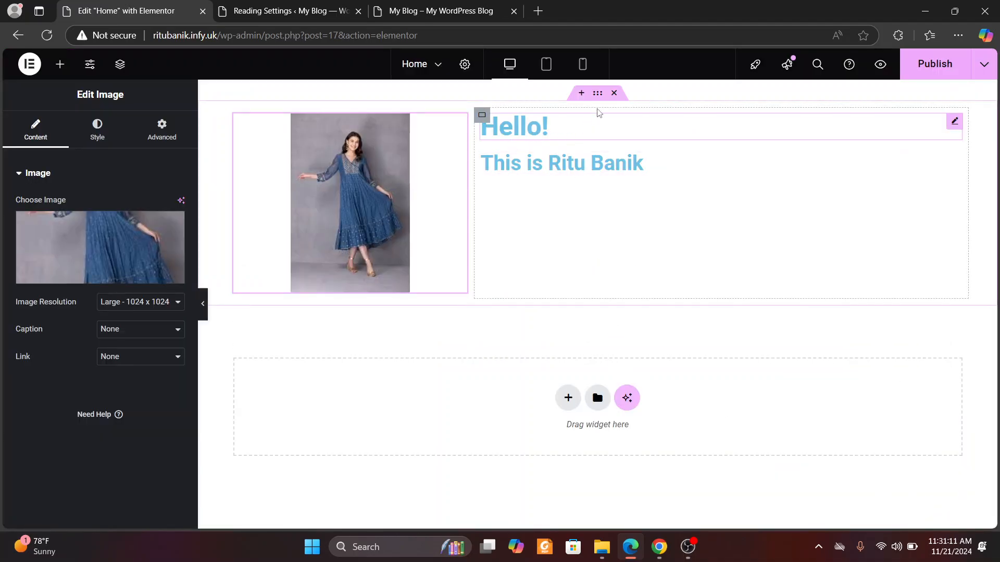
Center the photo-and-headings row horizontally and vertically, then open the photo's settings.
click(598, 93)
scroll(119, 354, down, 2)
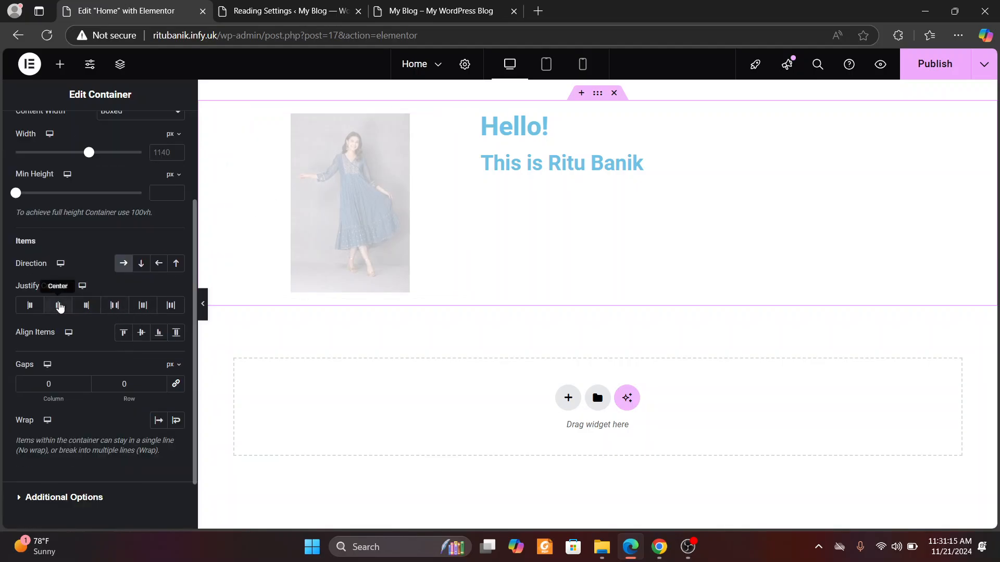
click(59, 306)
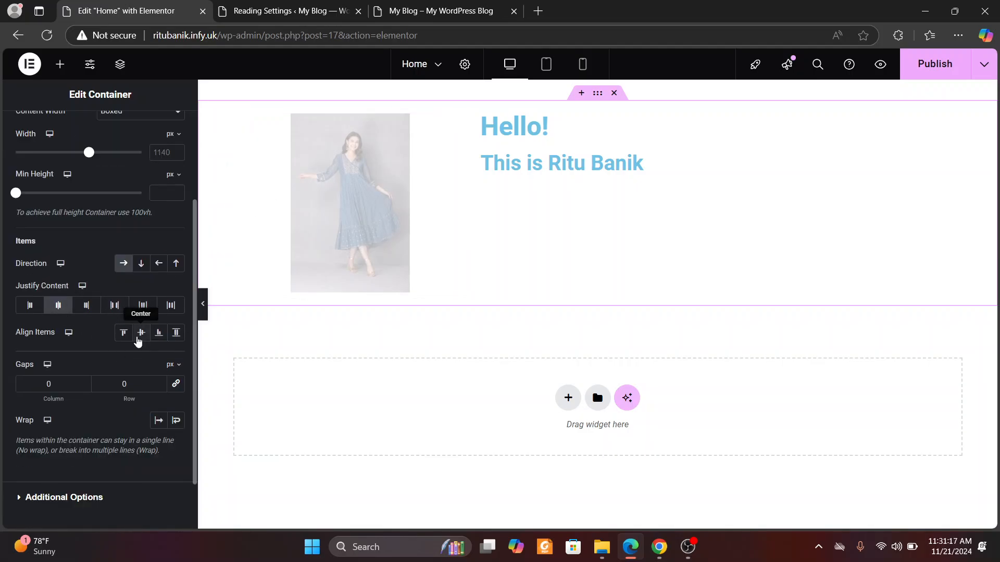
click(140, 338)
scroll(127, 364, up, 3)
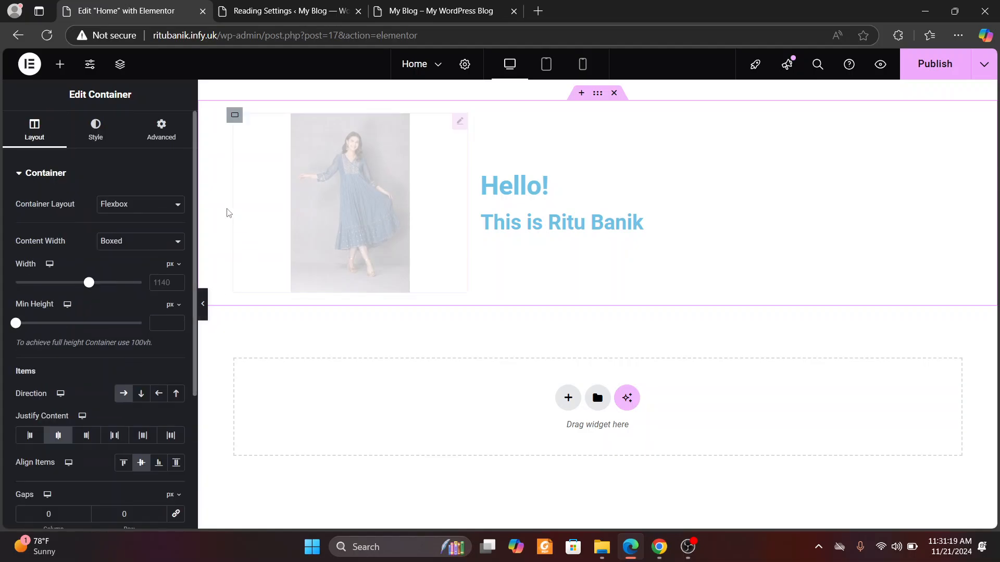
click(338, 176)
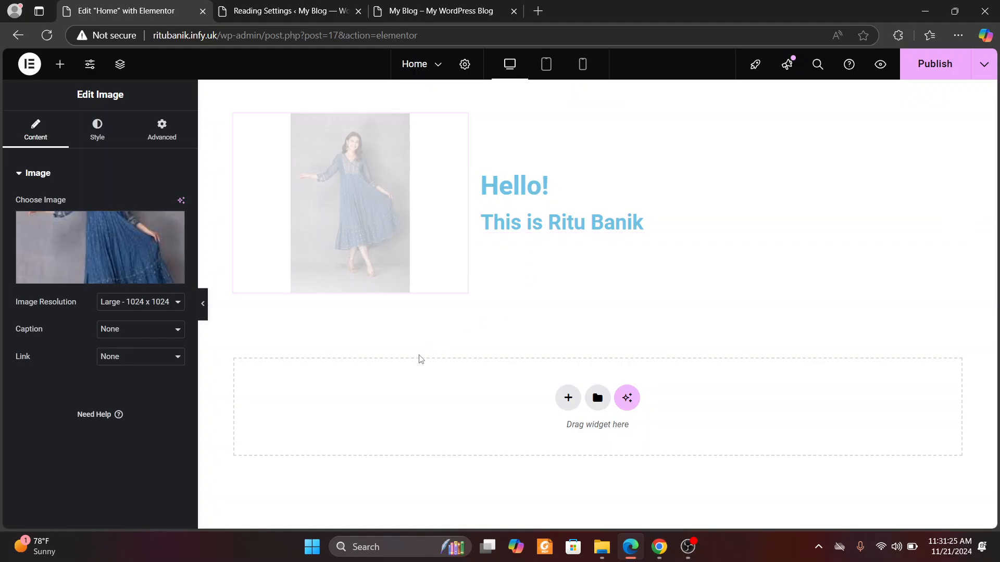
Set the photo's width to 55% in the image widget's Style settings.
click(97, 131)
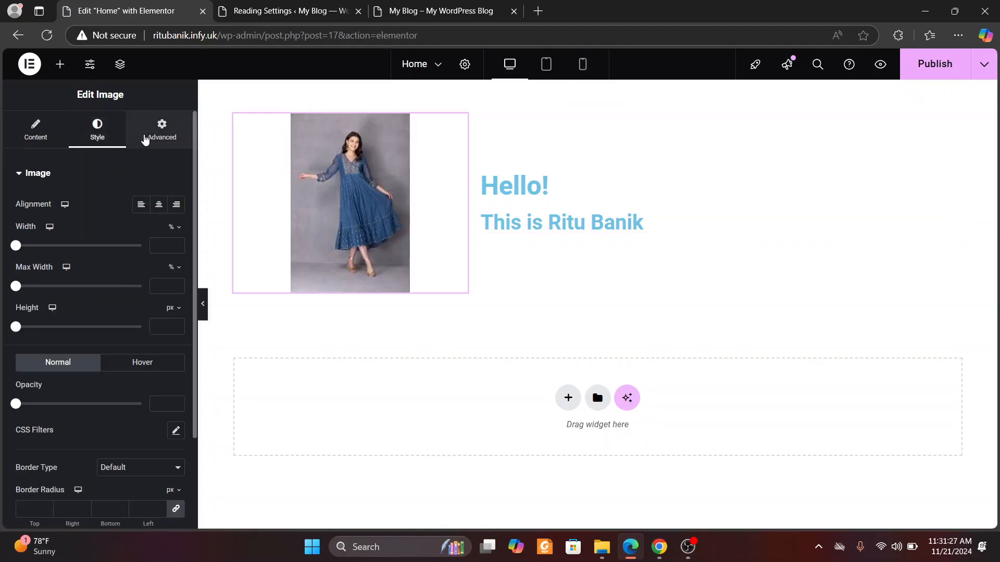
drag(16, 247, 87, 259)
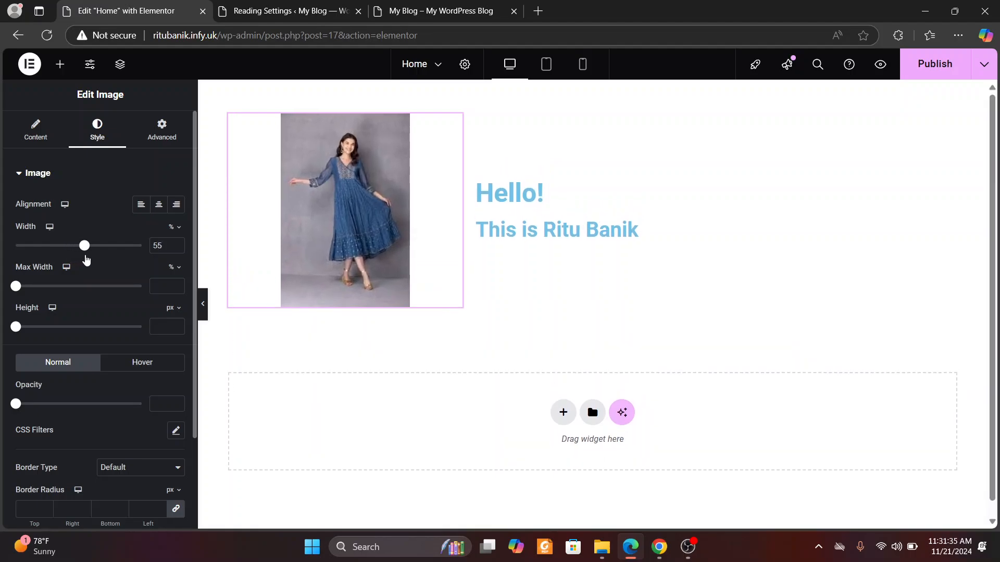
scroll(95, 324, down, 3)
scroll(94, 324, up, 3)
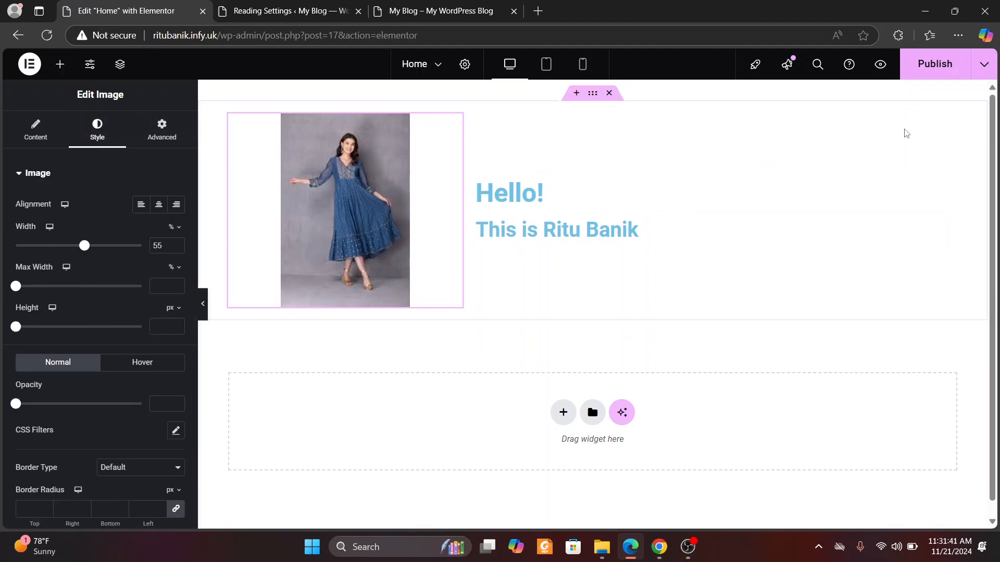
Publish the home page, reload the live site to check the photo, and dismiss Edge's secure network offer.
click(916, 77)
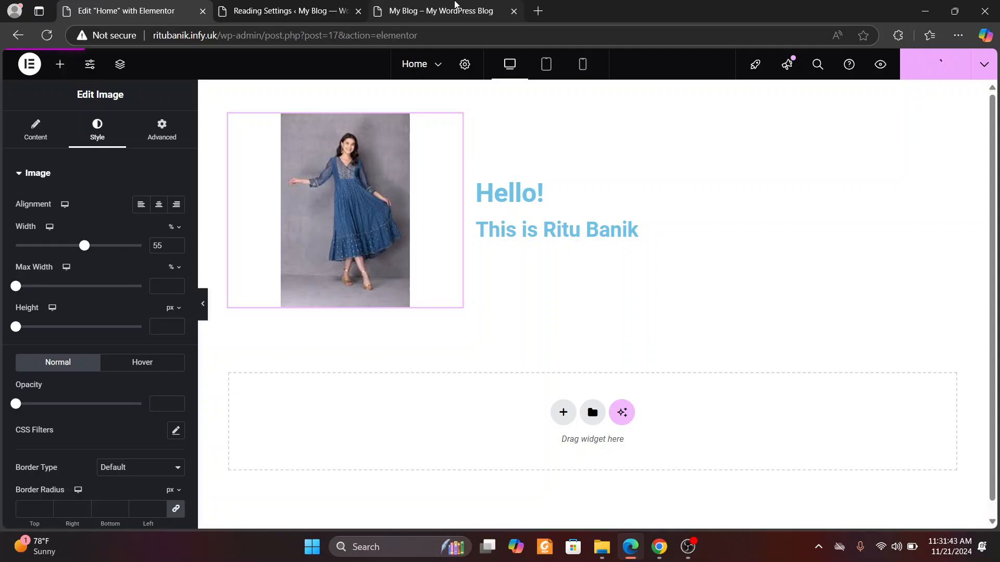
click(455, 8)
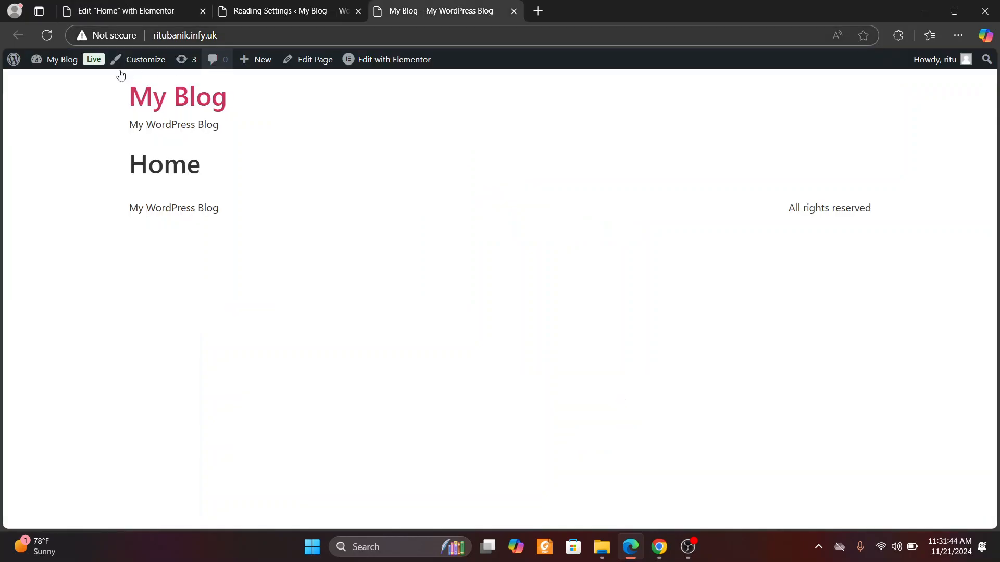
click(47, 36)
click(47, 37)
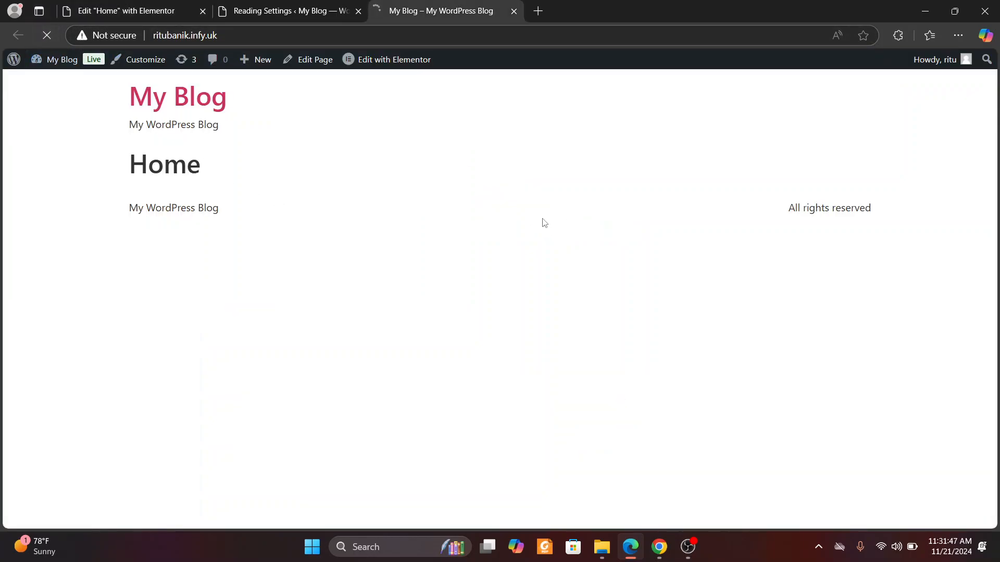
click(166, 9)
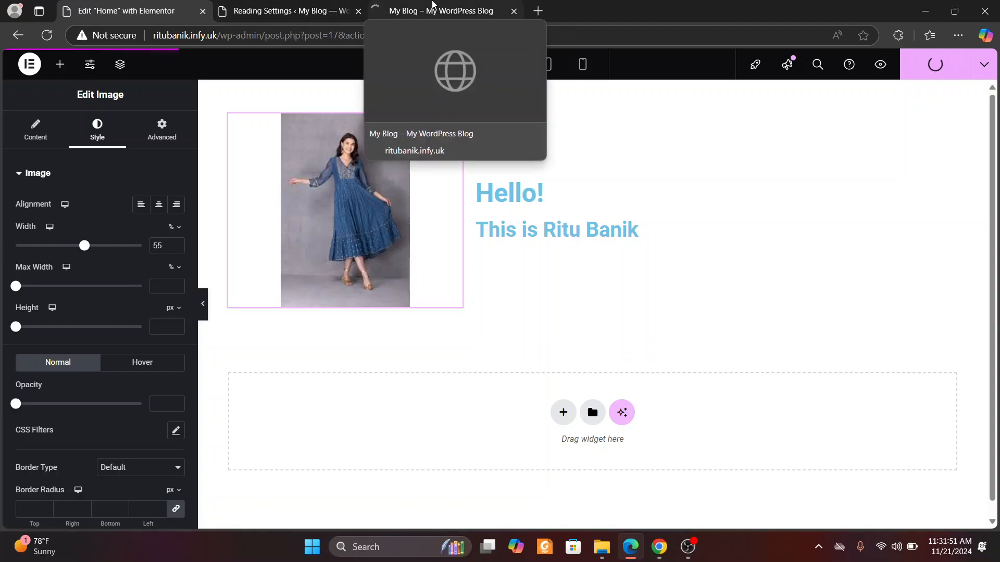
click(433, 5)
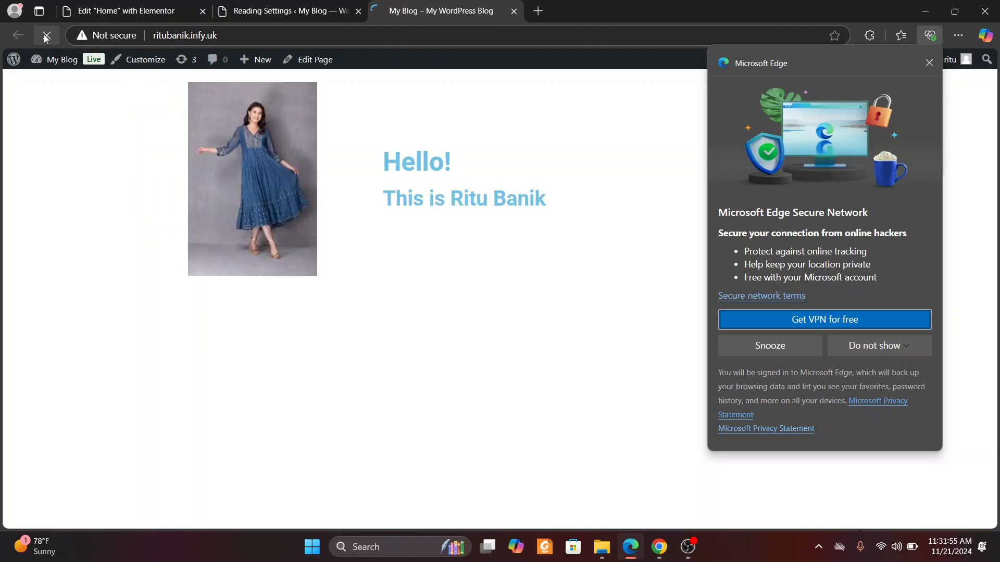
click(929, 63)
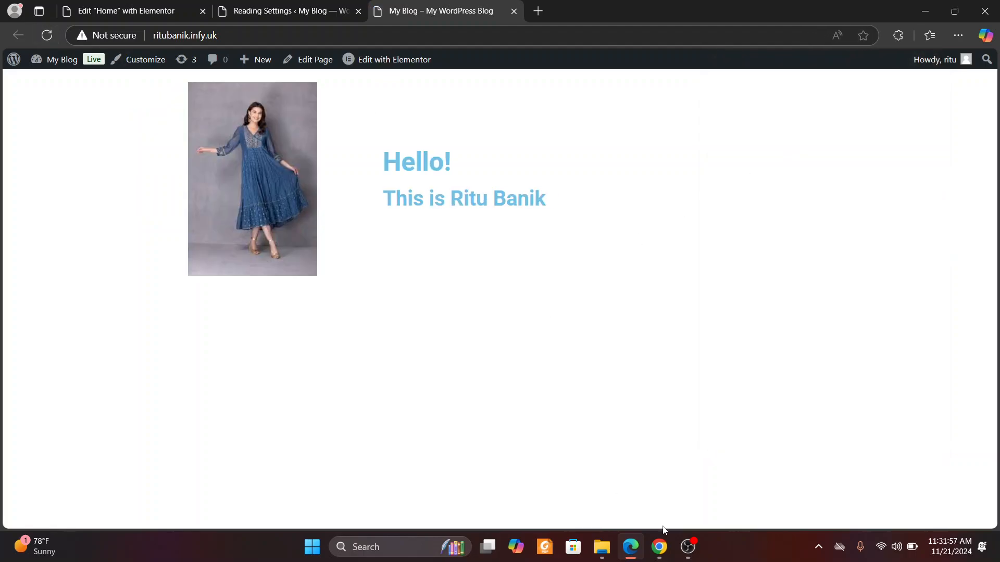
click(659, 547)
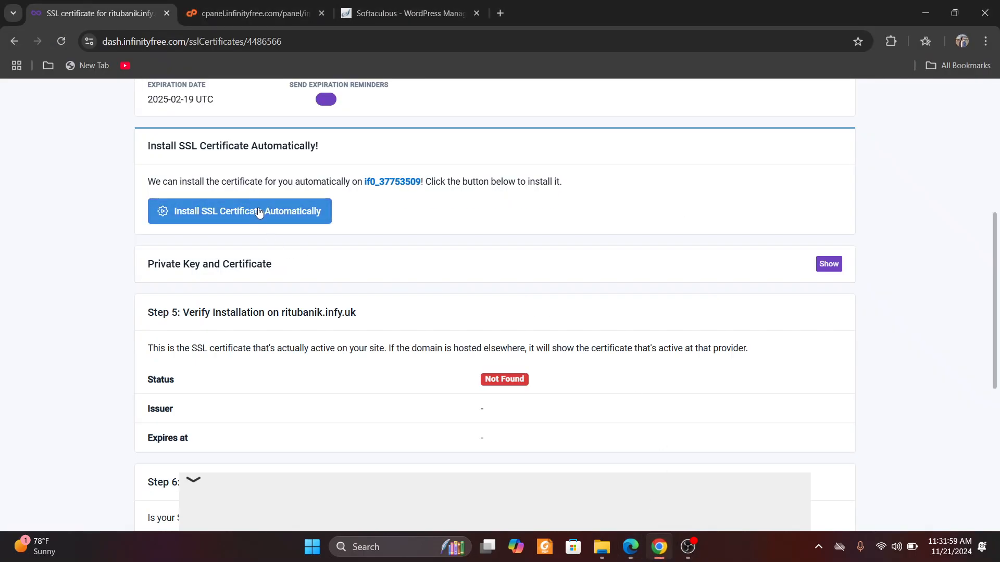
Install the SSL certificate automatically and confirm Step 5 shows status Active.
click(319, 211)
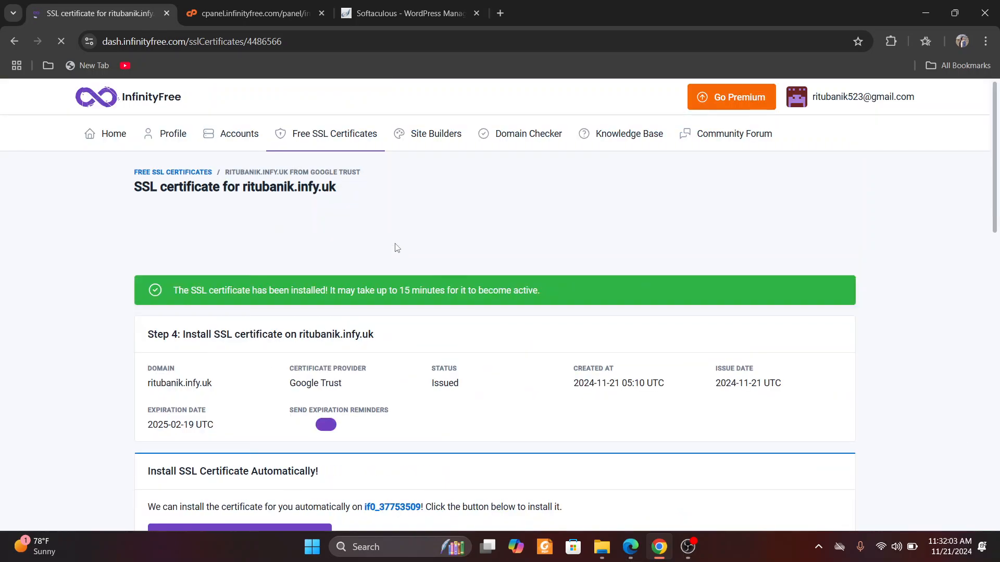
scroll(422, 255, down, 3)
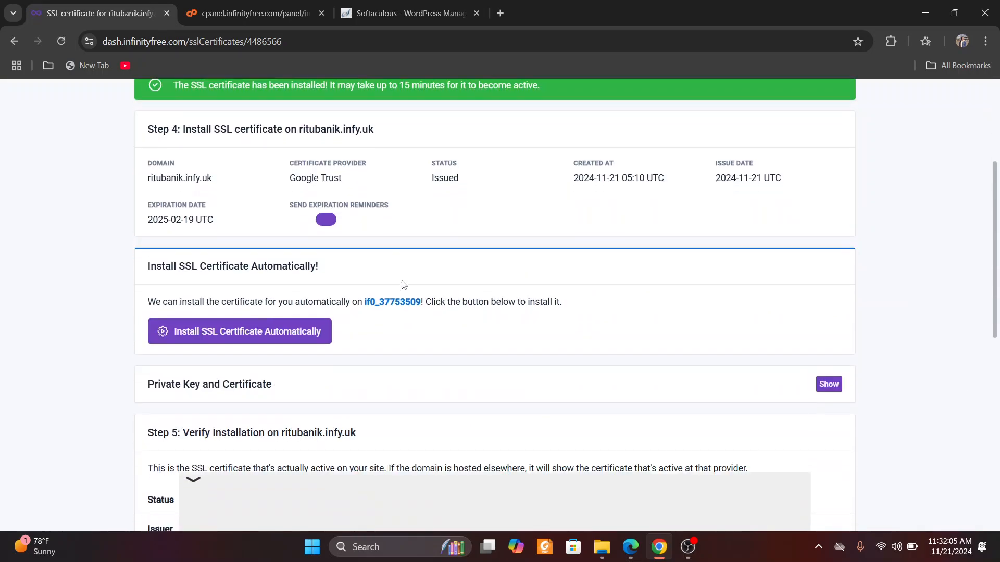
scroll(401, 283, down, 3)
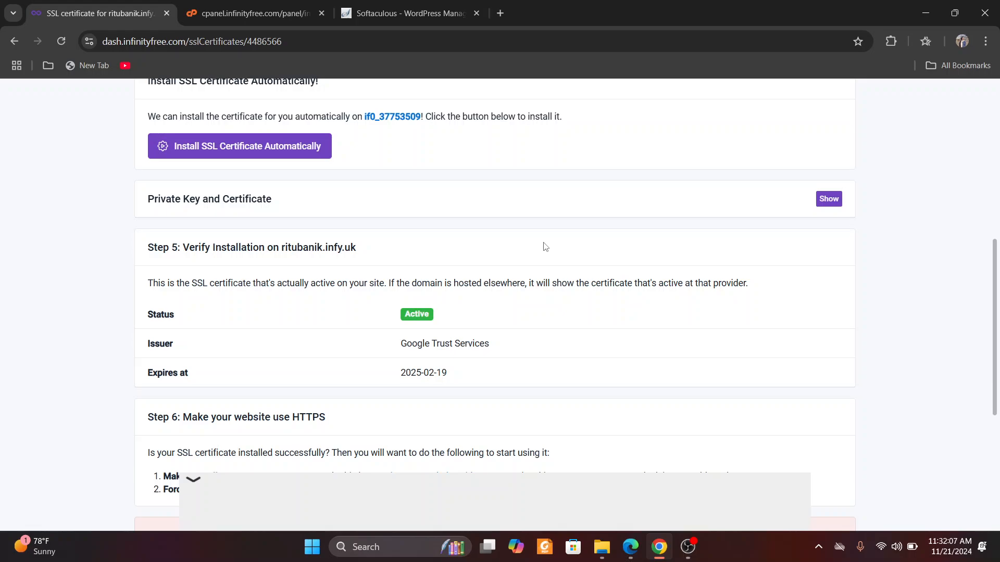
scroll(543, 245, up, 3)
scroll(542, 245, down, 4)
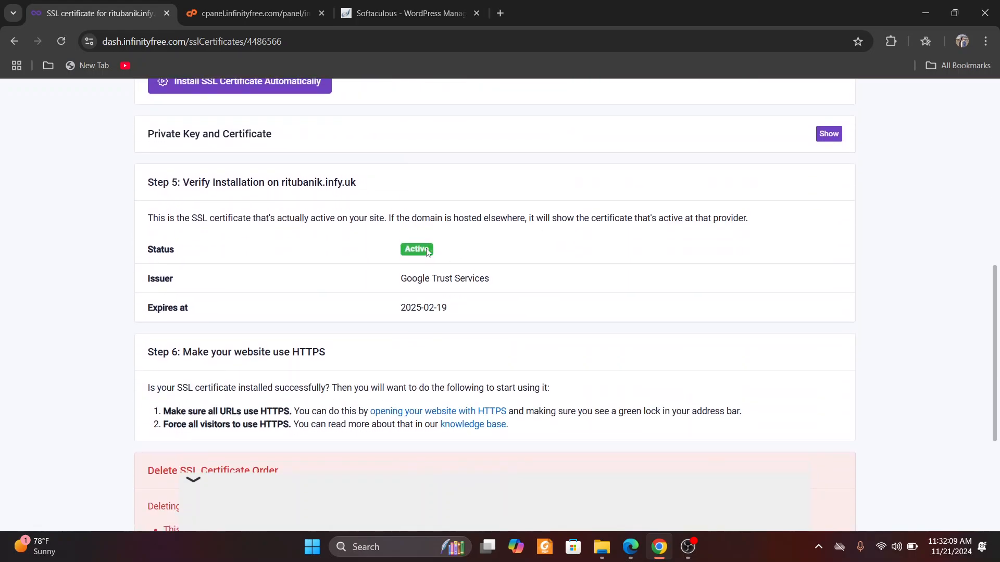
scroll(404, 275, down, 2)
scroll(447, 210, up, 9)
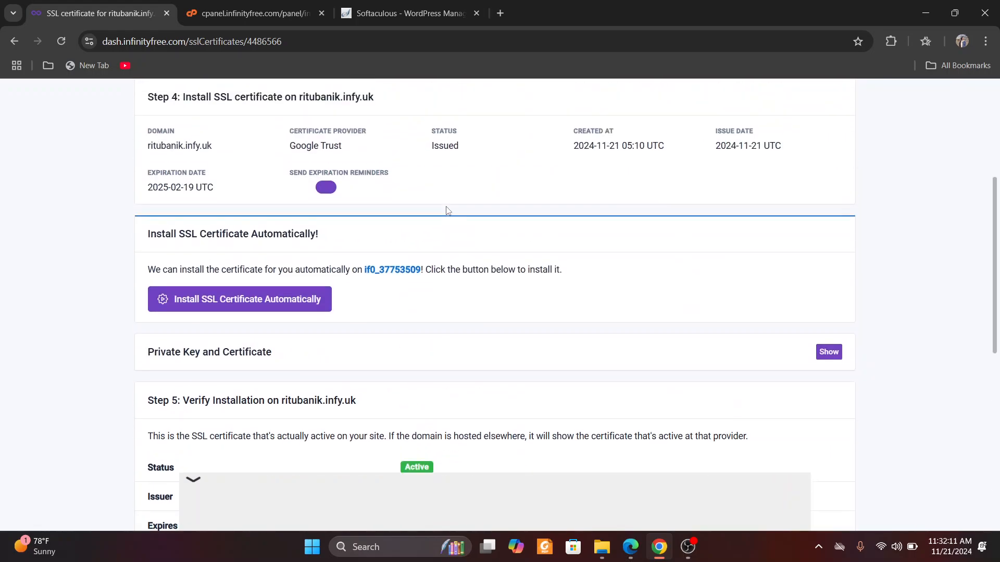
scroll(388, 347, down, 6)
scroll(415, 317, down, 5)
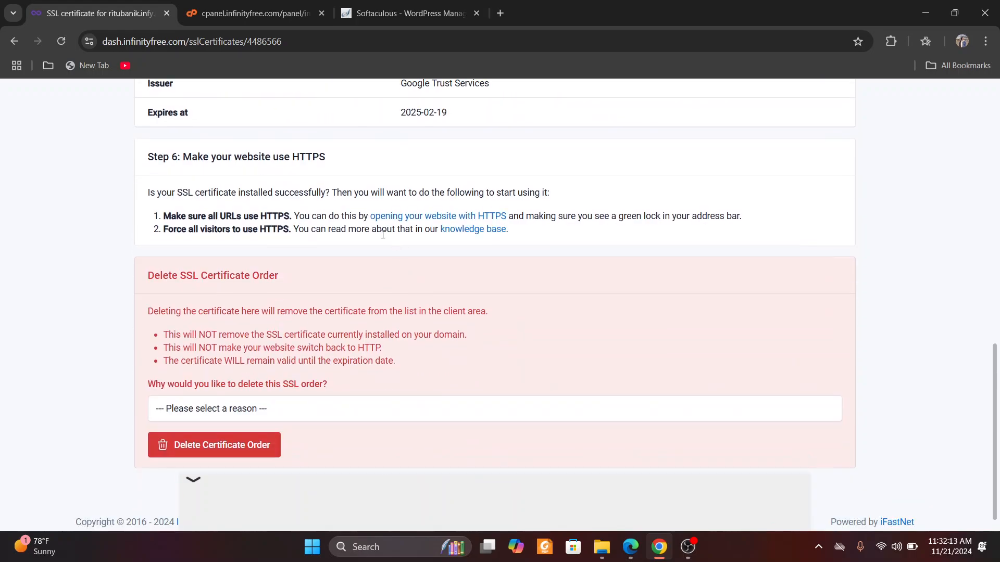
scroll(465, 226, up, 6)
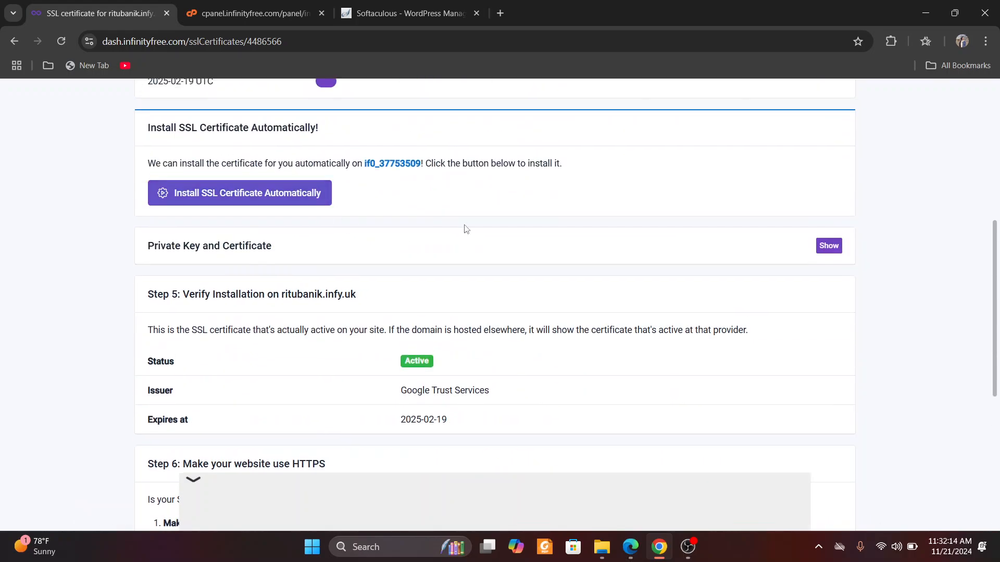
Go to the WordPress admin and open the Plugins page, glancing at the live home page.
click(925, 13)
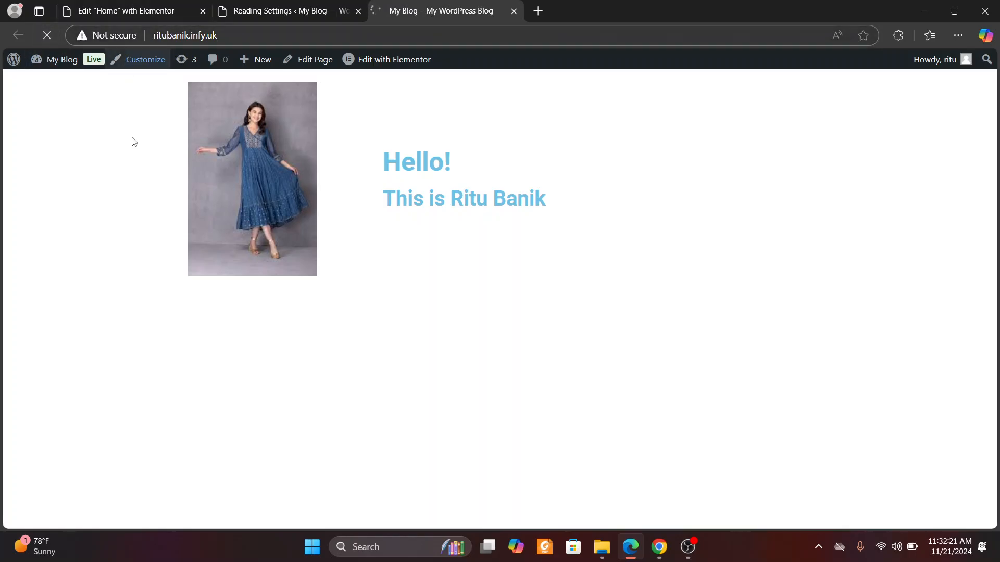
click(272, 9)
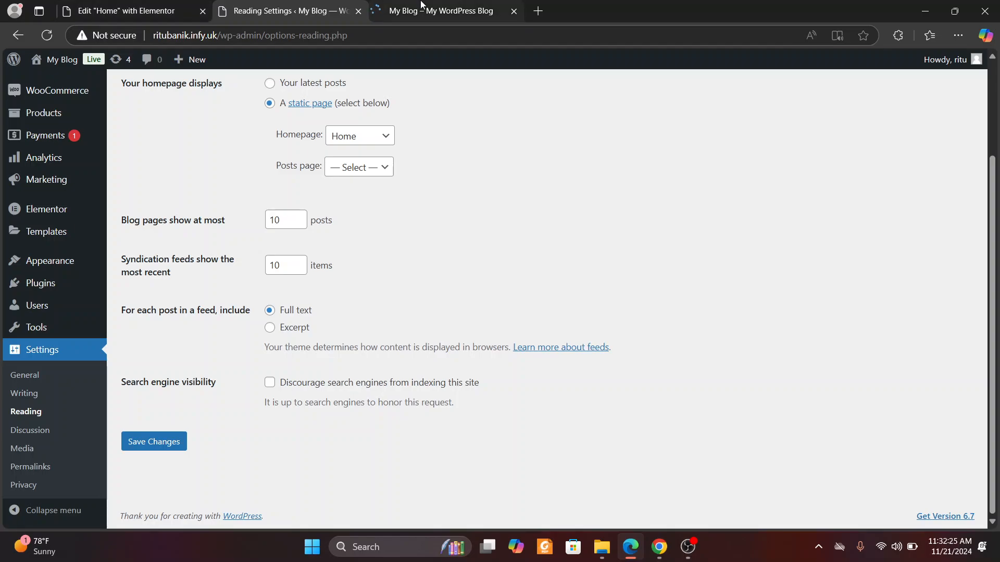
click(423, 3)
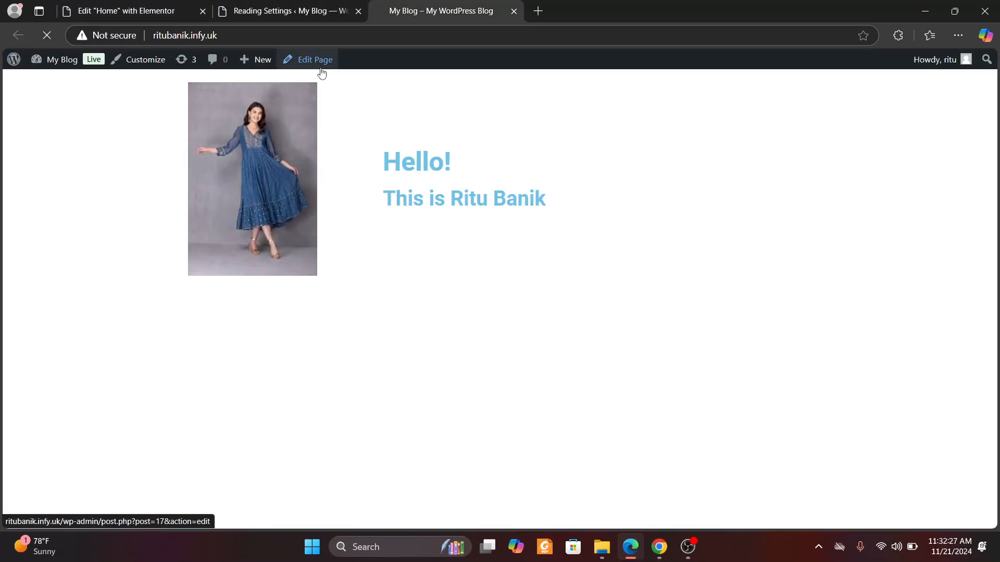
click(287, 8)
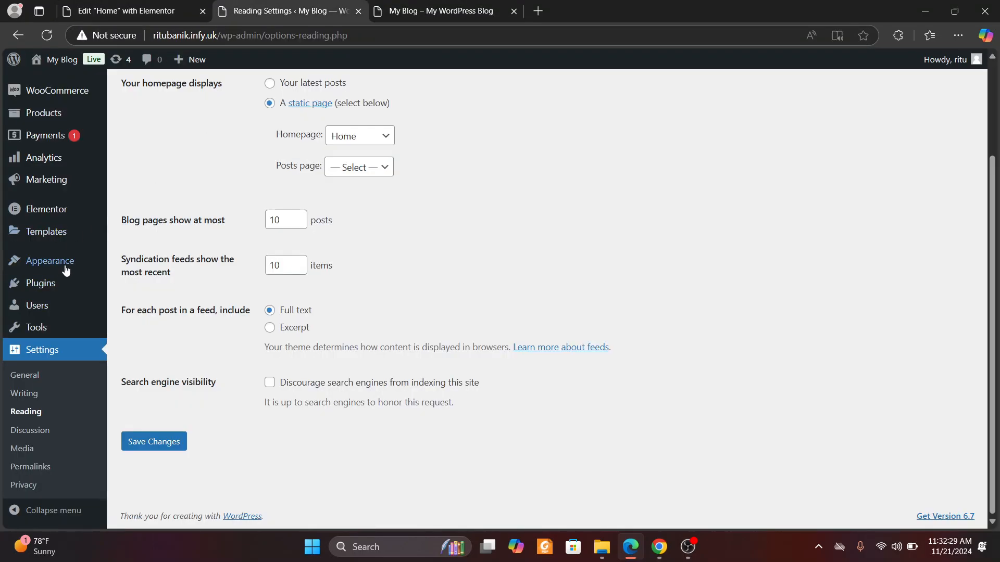
click(41, 293)
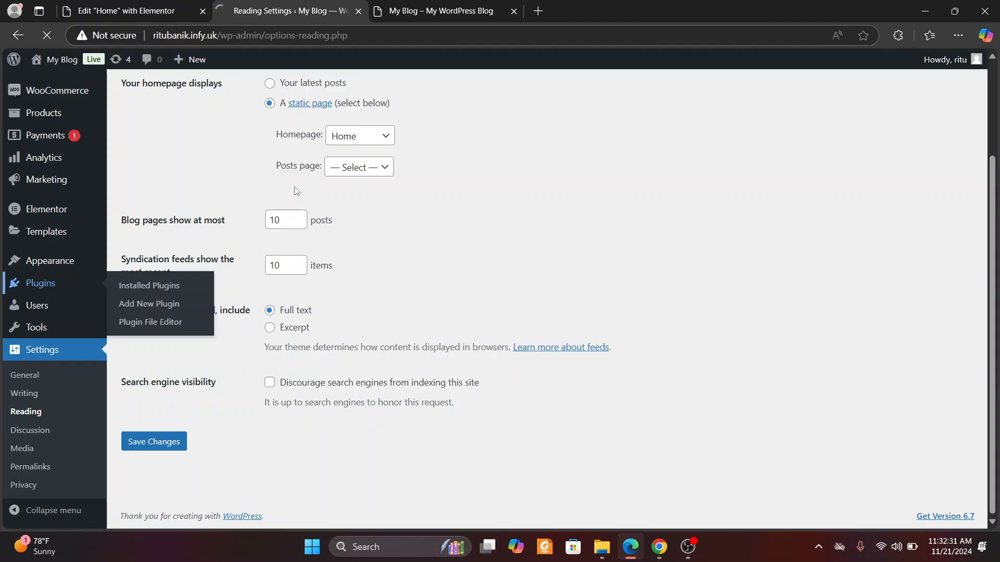
scroll(299, 179, up, 3)
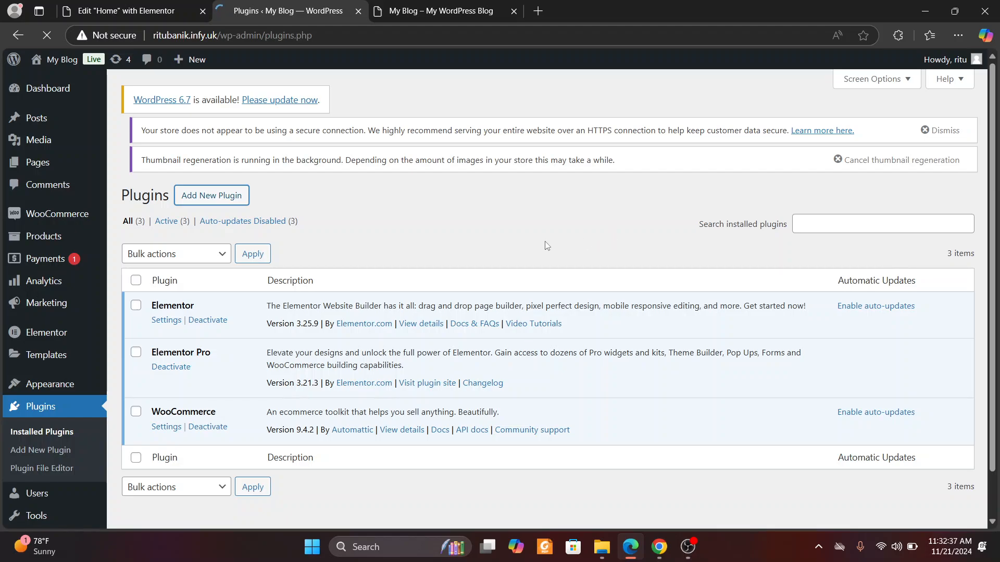
click(432, 10)
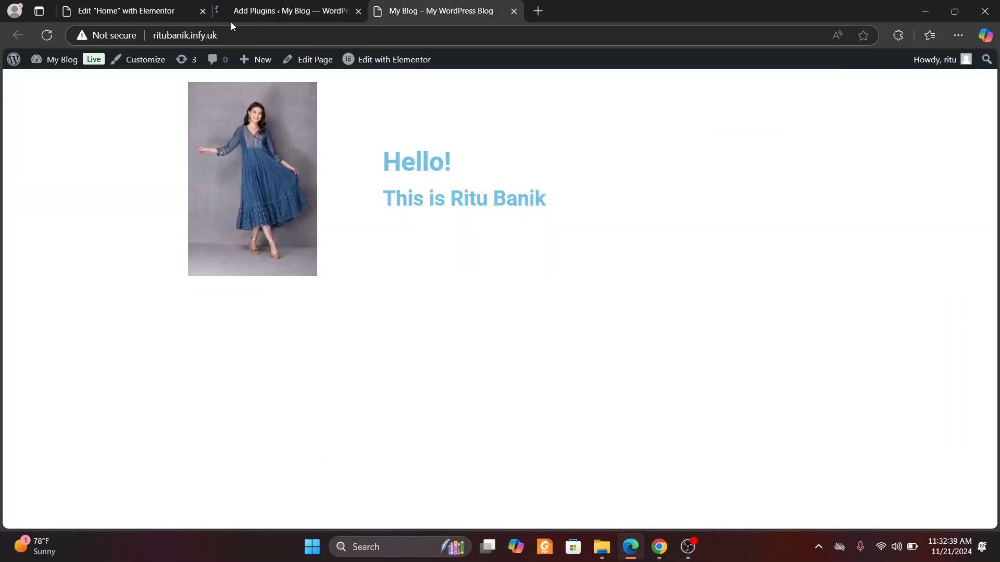
Search plugins for 'ssl', then install and activate WP Force SSL & HTTPS SSL Redirect.
click(267, 11)
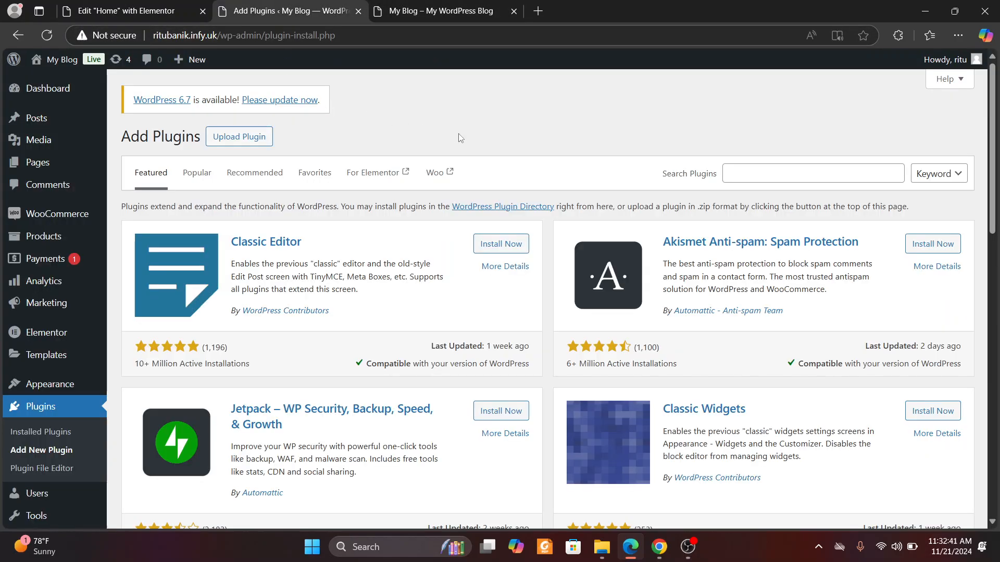
click(789, 172)
text(ssl)
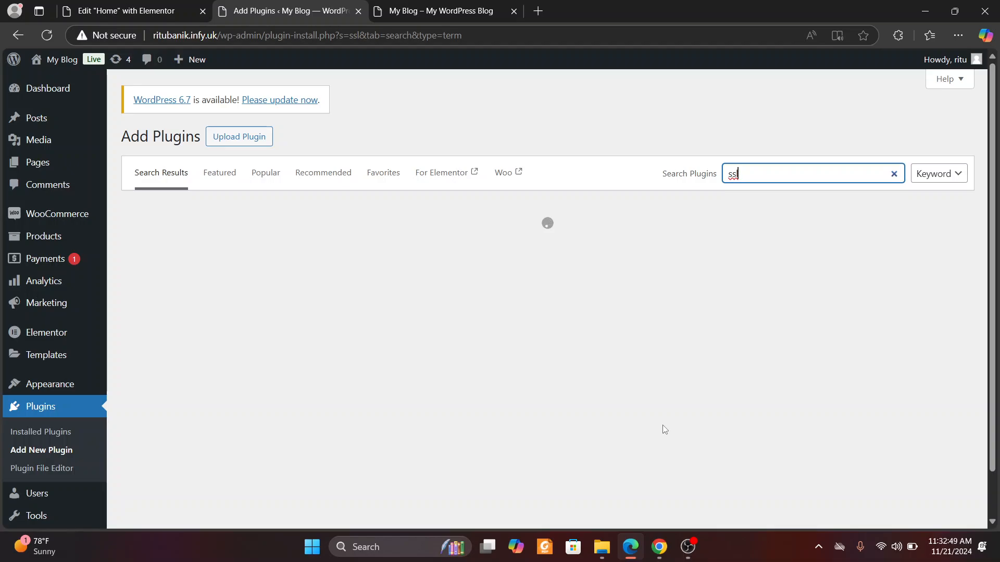
scroll(677, 320, down, 3)
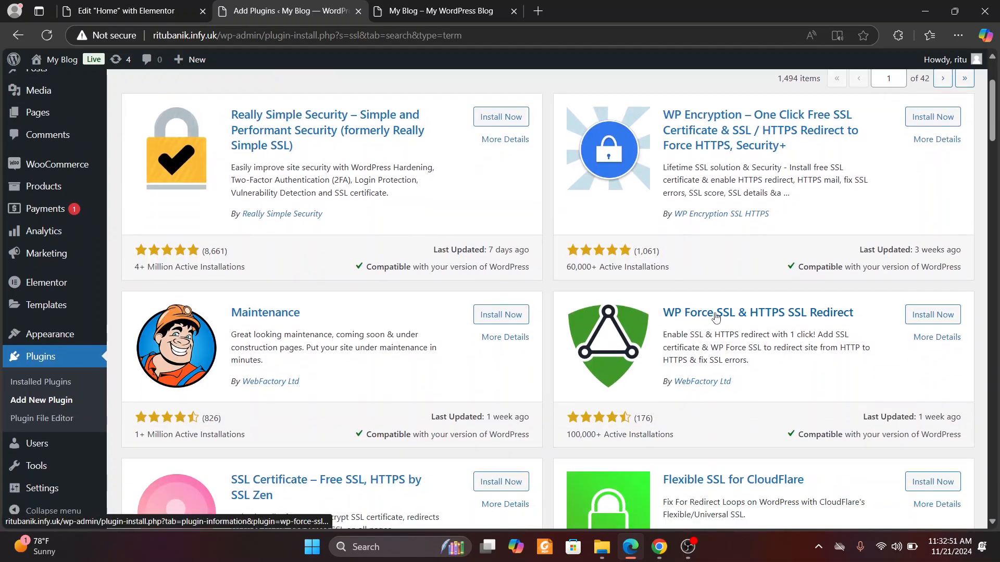
click(936, 320)
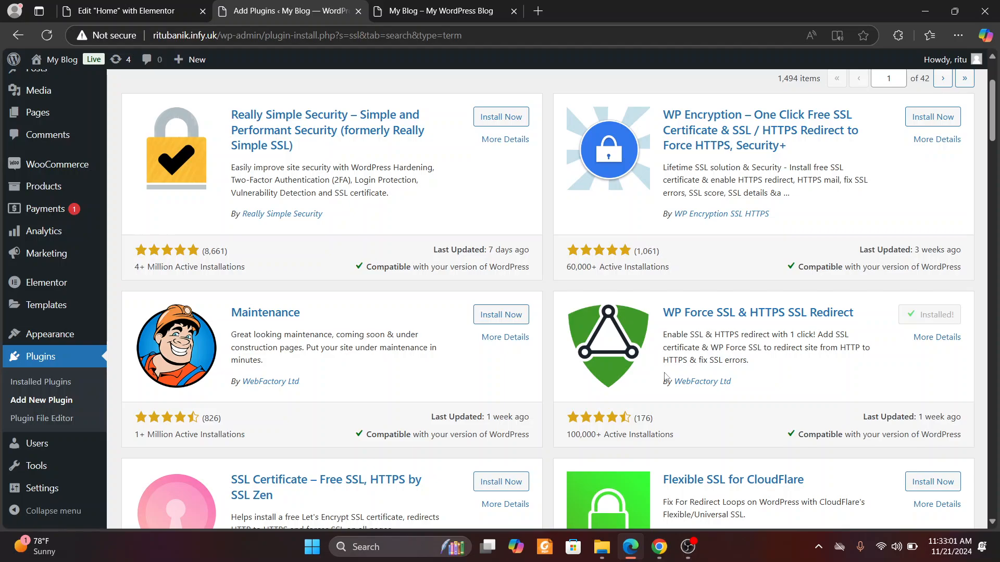
click(937, 323)
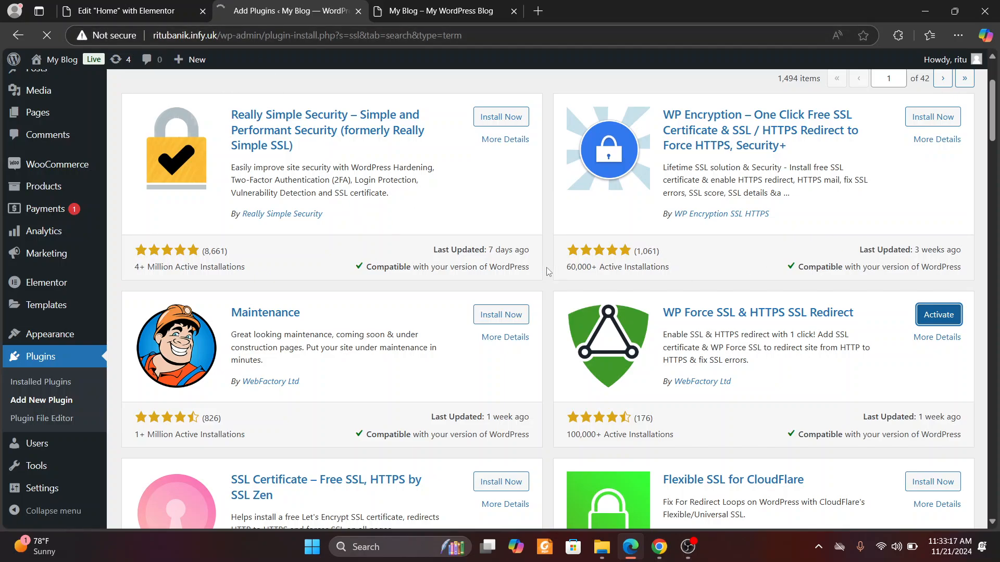
Look through the plugin results, then return to the live home page.
scroll(549, 271, down, 7)
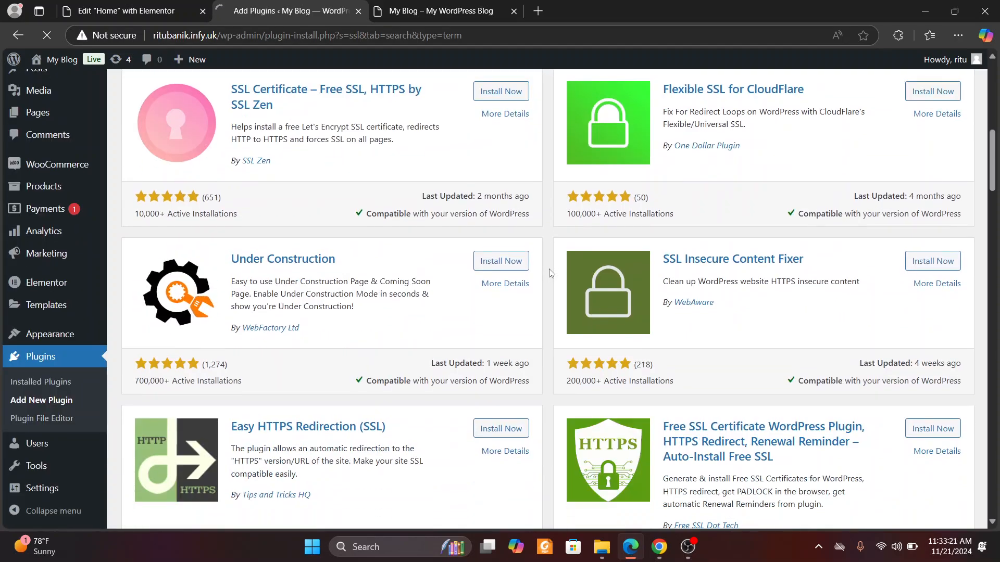
scroll(550, 272, down, 3)
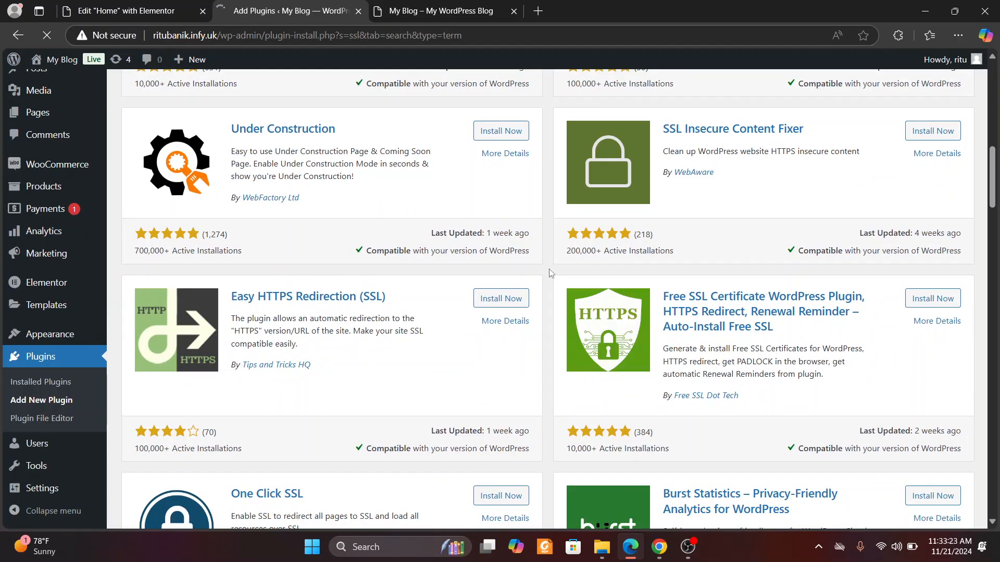
scroll(550, 273, down, 5)
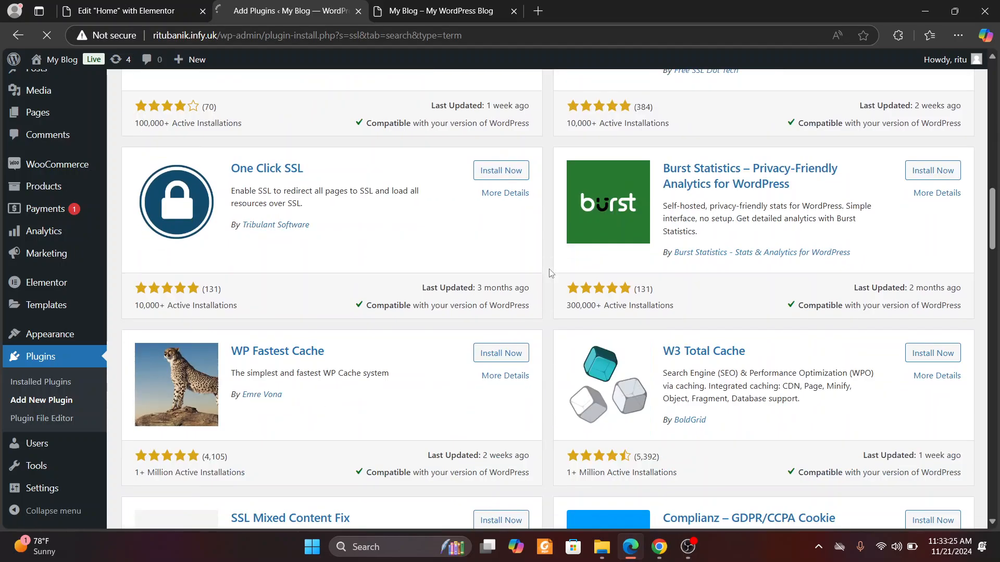
scroll(551, 273, down, 2)
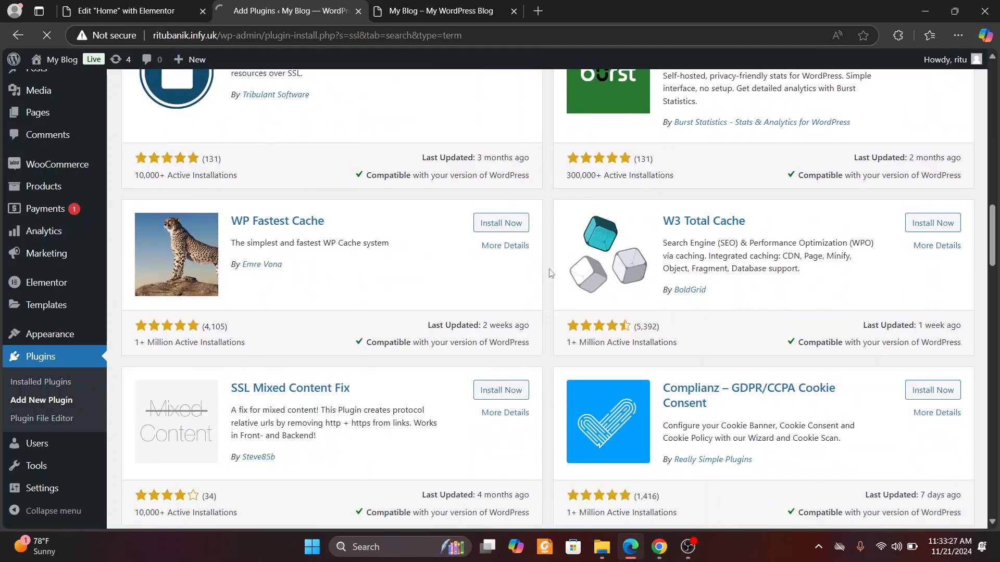
scroll(551, 272, up, 2)
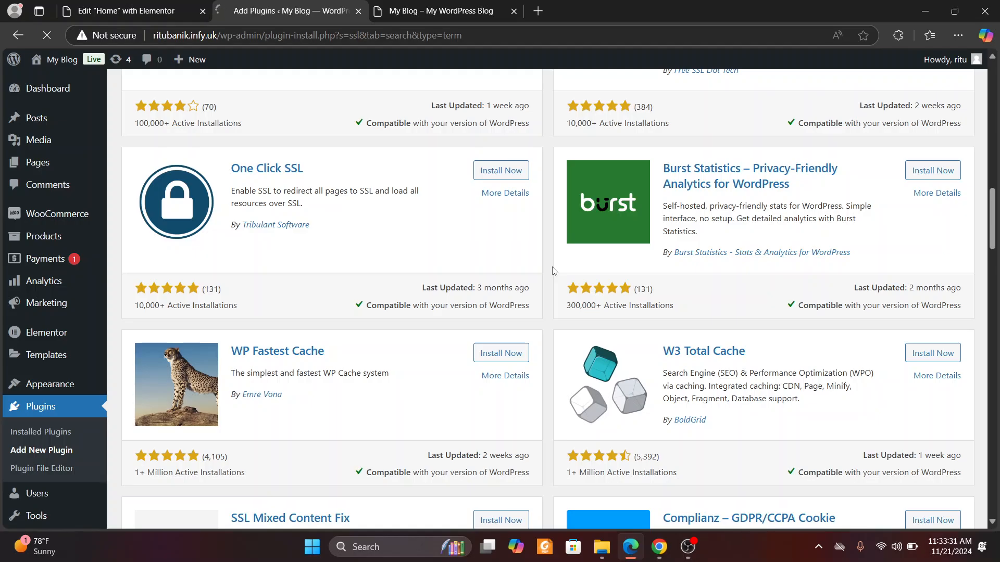
scroll(553, 272, down, 12)
scroll(572, 261, up, 15)
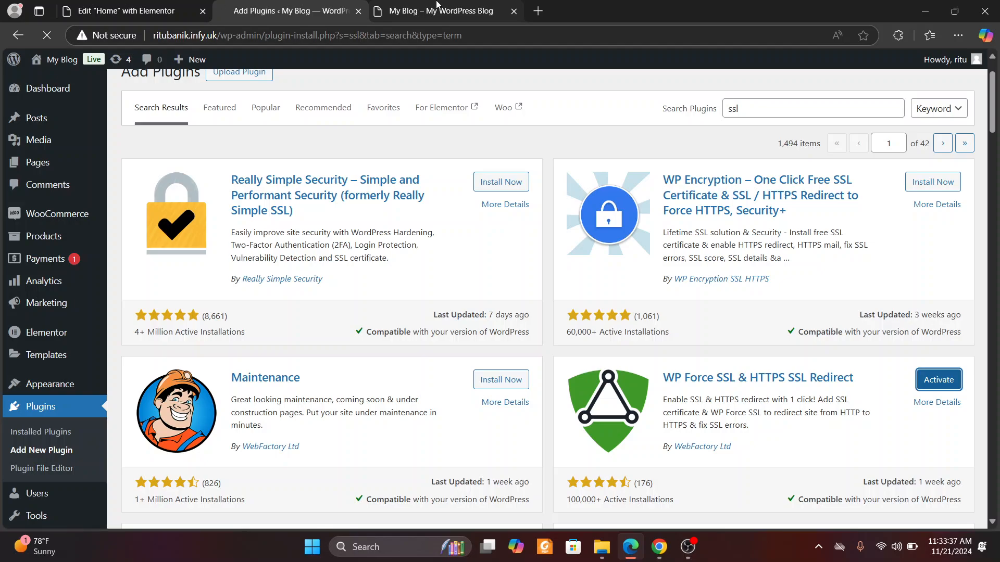
click(380, 13)
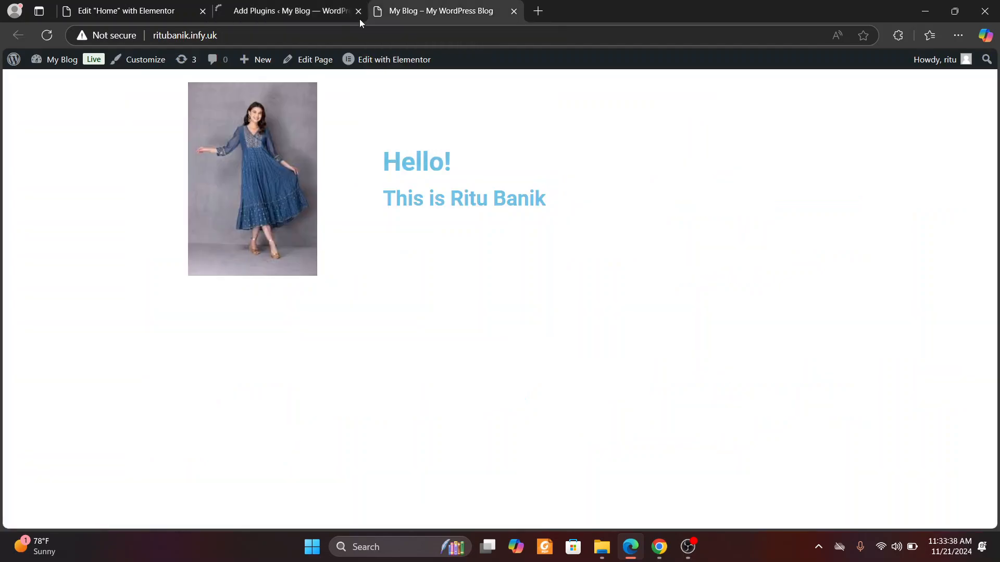
Reload the live home page, check the installed plugins list, and inspect the site's https address.
click(47, 35)
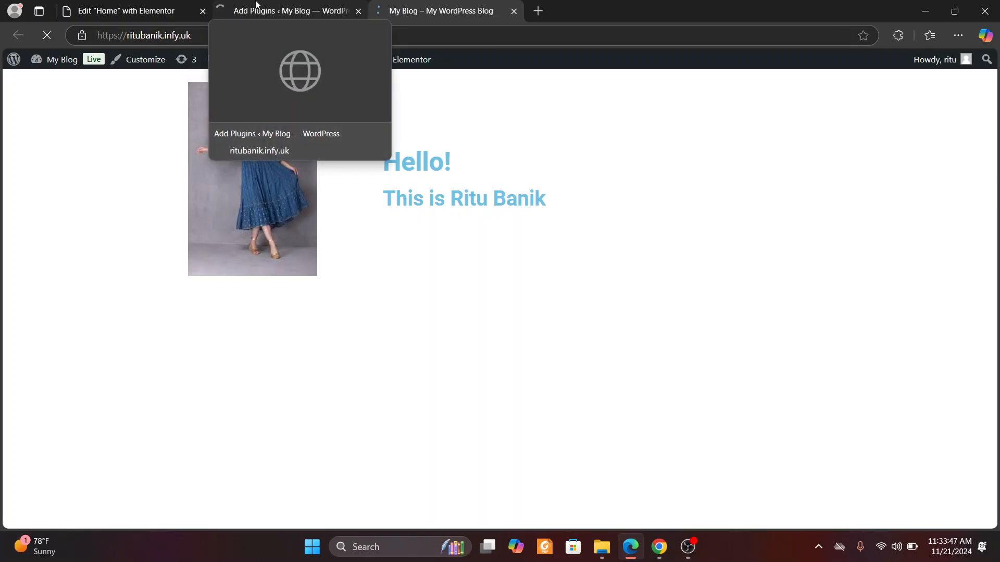
click(255, 6)
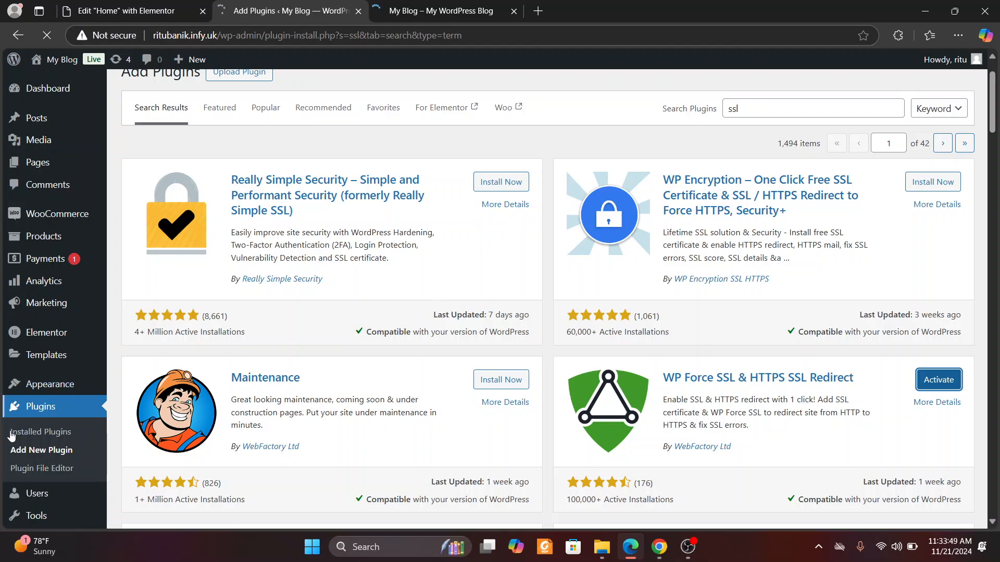
click(43, 436)
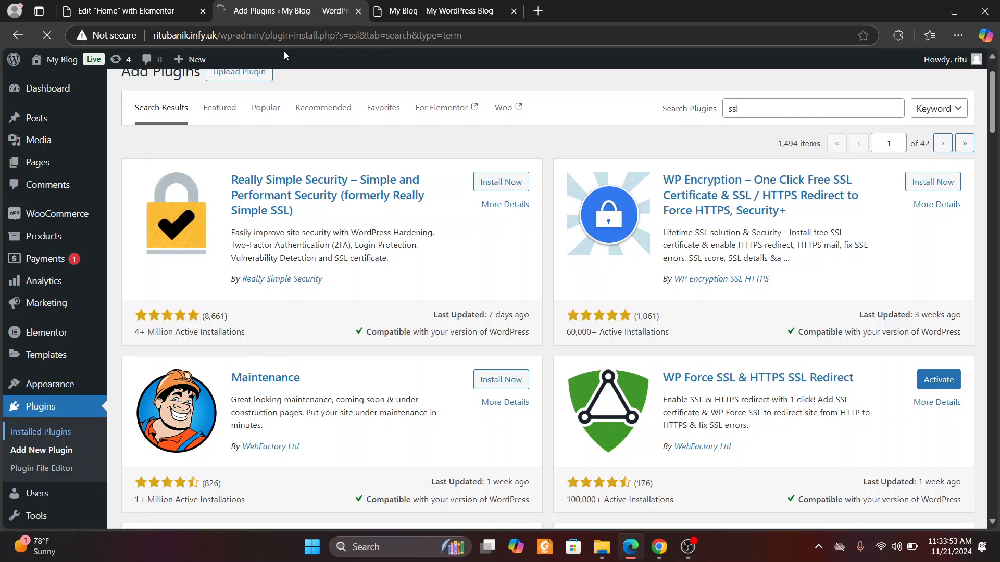
click(418, 6)
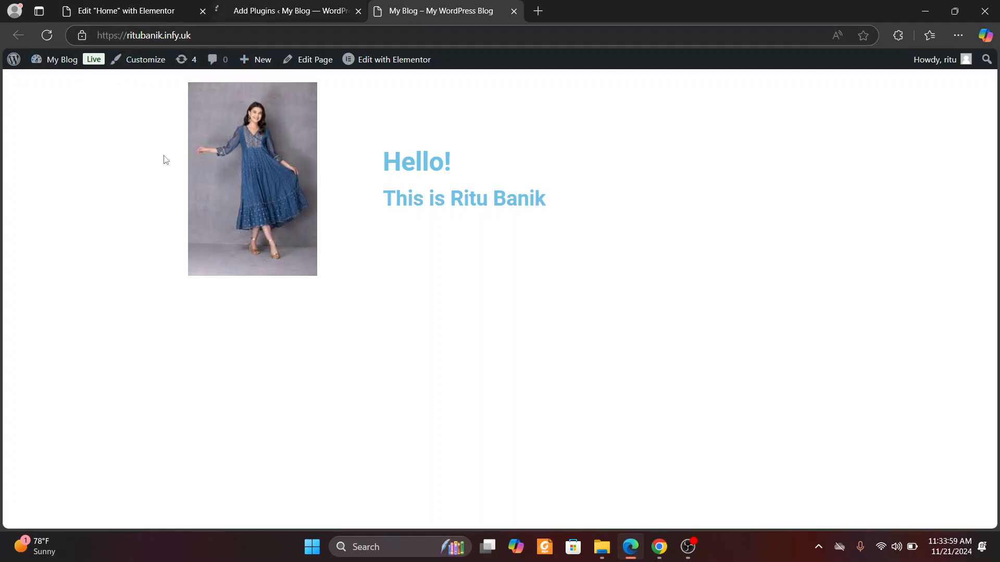
click(224, 36)
Reload the live home page over https and return to the Home page editor.
click(406, 330)
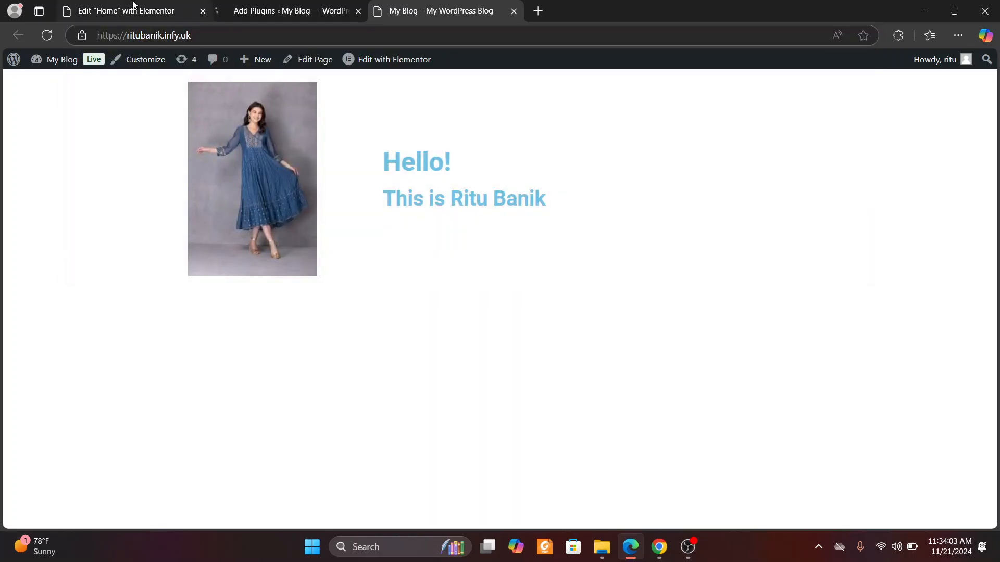
click(62, 60)
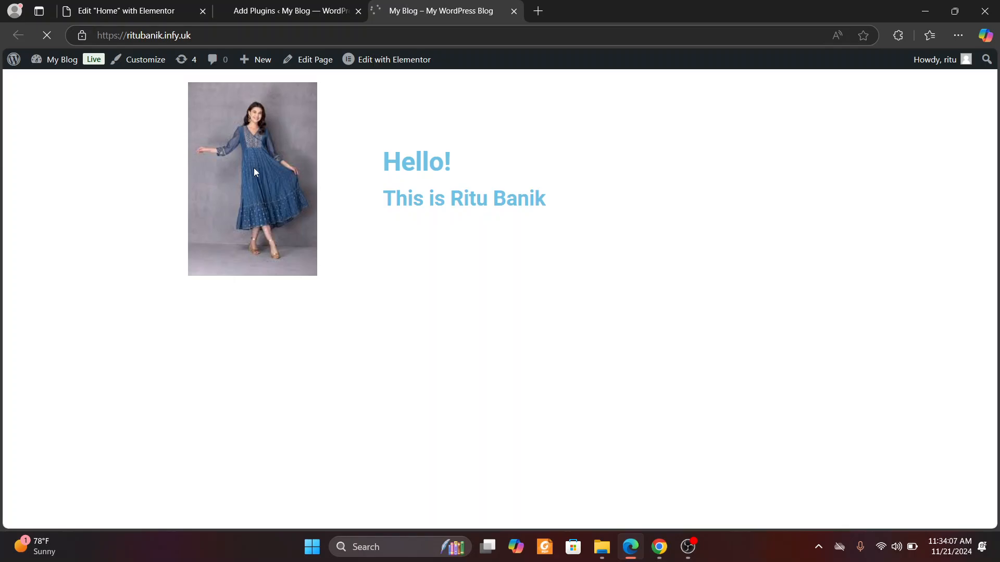
click(280, 4)
click(128, 11)
scroll(495, 297, down, 1)
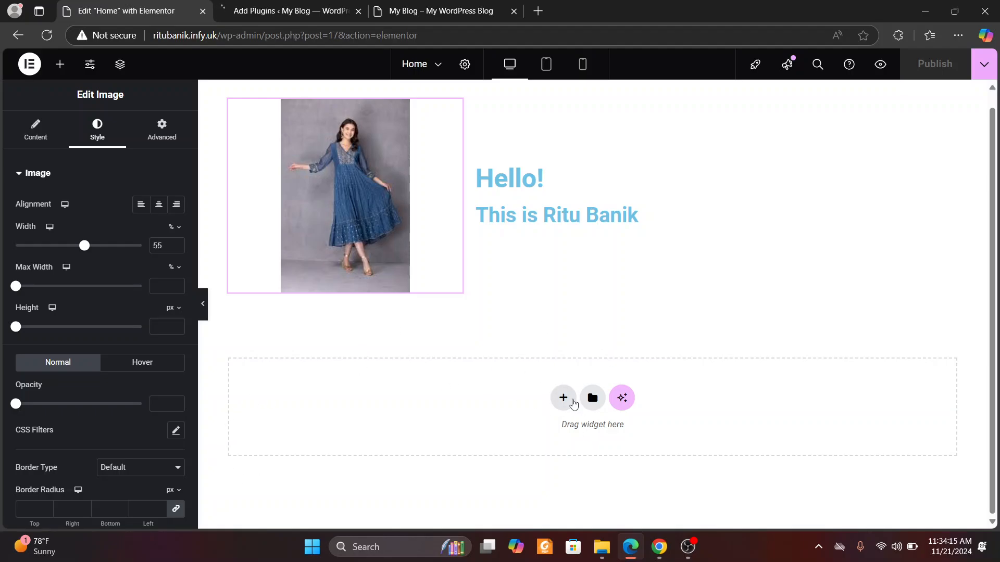
Add a Slides carousel widget into a new section below the photo and headings.
click(562, 404)
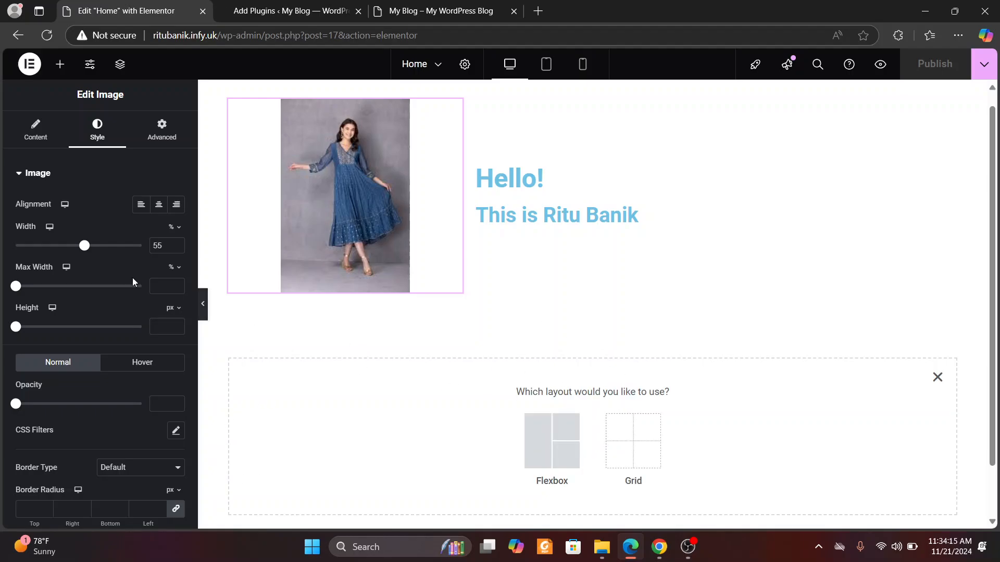
click(60, 64)
scroll(144, 315, down, 5)
scroll(146, 314, down, 9)
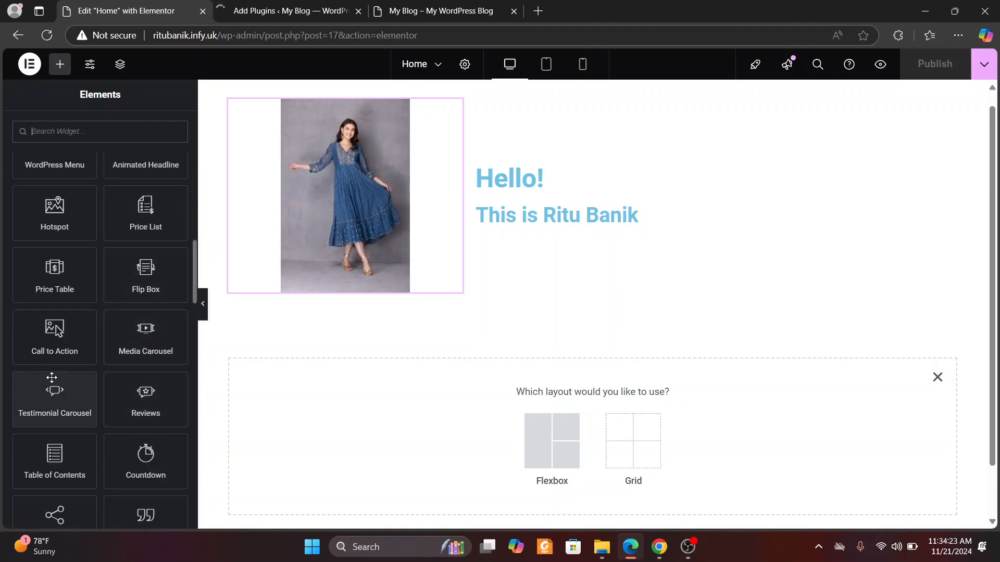
scroll(55, 376, up, 8)
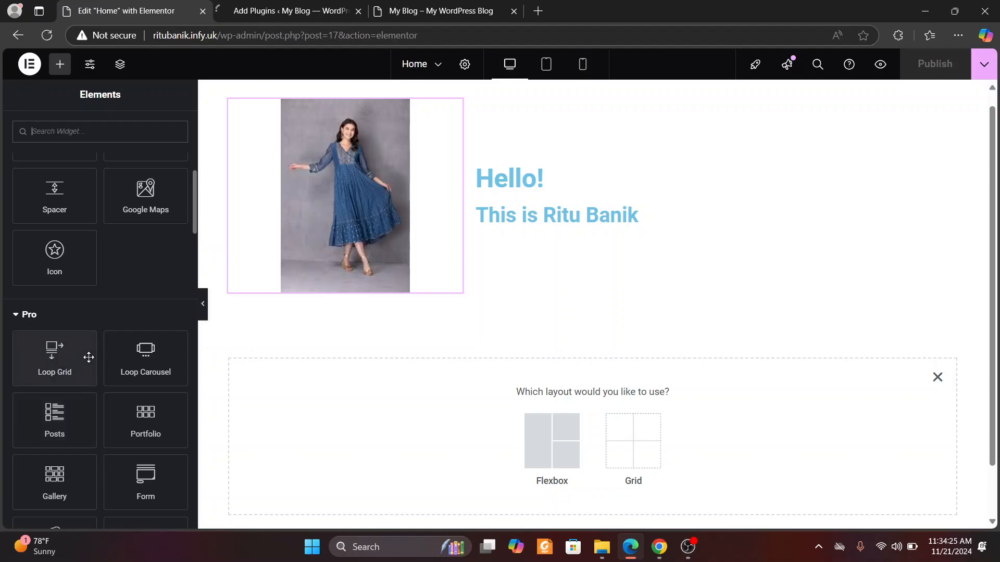
scroll(116, 315, up, 4)
scroll(115, 309, down, 6)
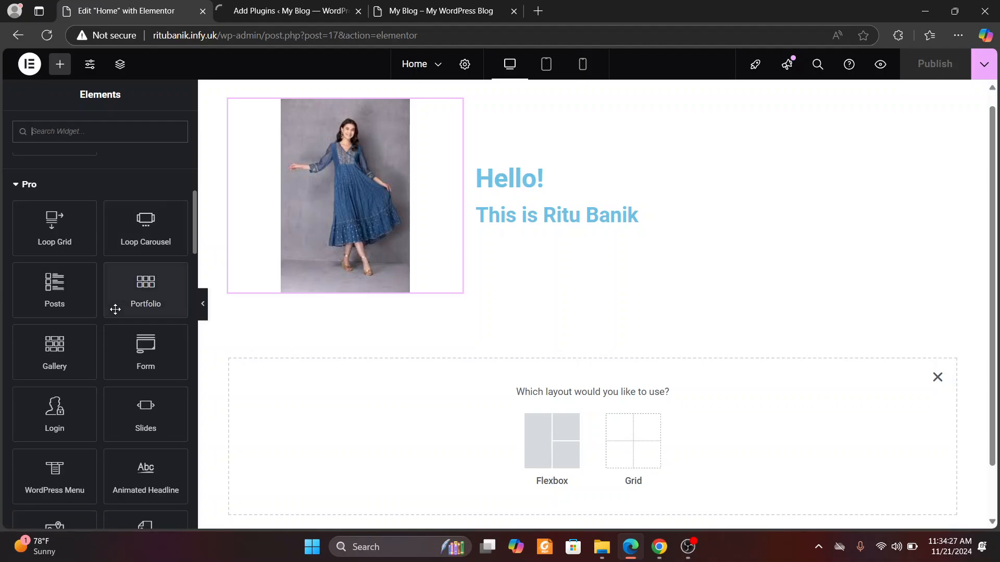
drag(146, 414, 521, 352)
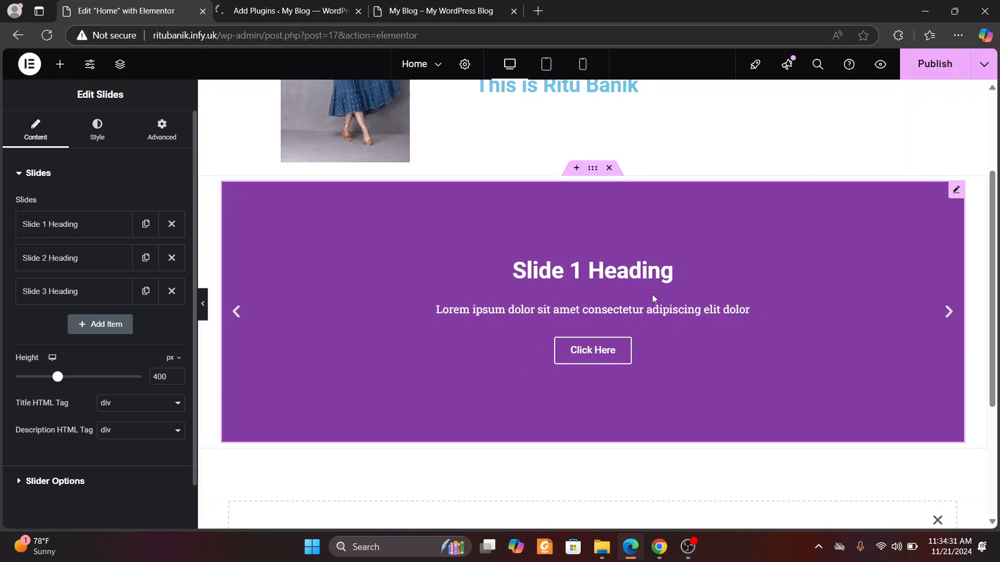
Publish the Home page and reload the live site.
click(934, 64)
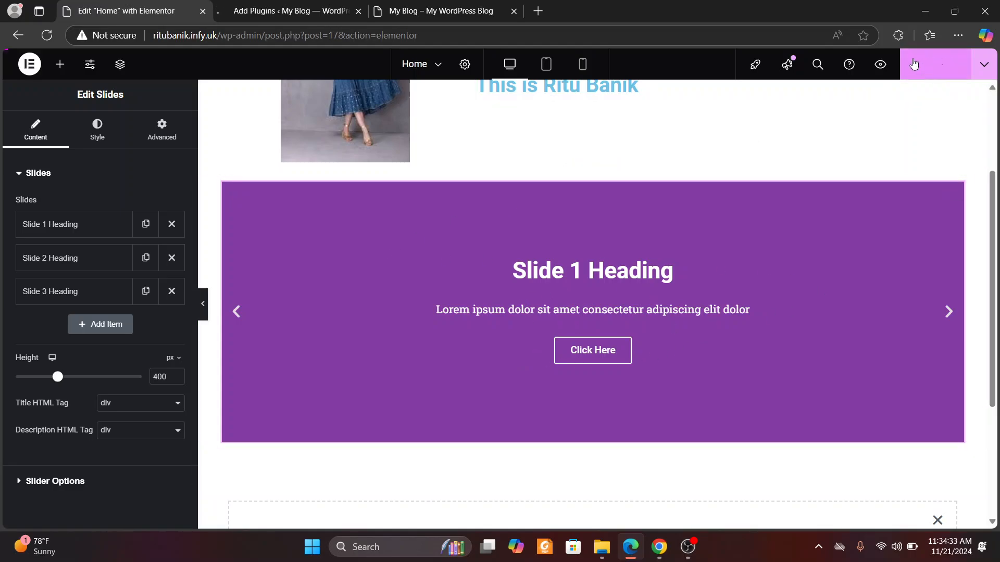
click(443, 10)
click(47, 35)
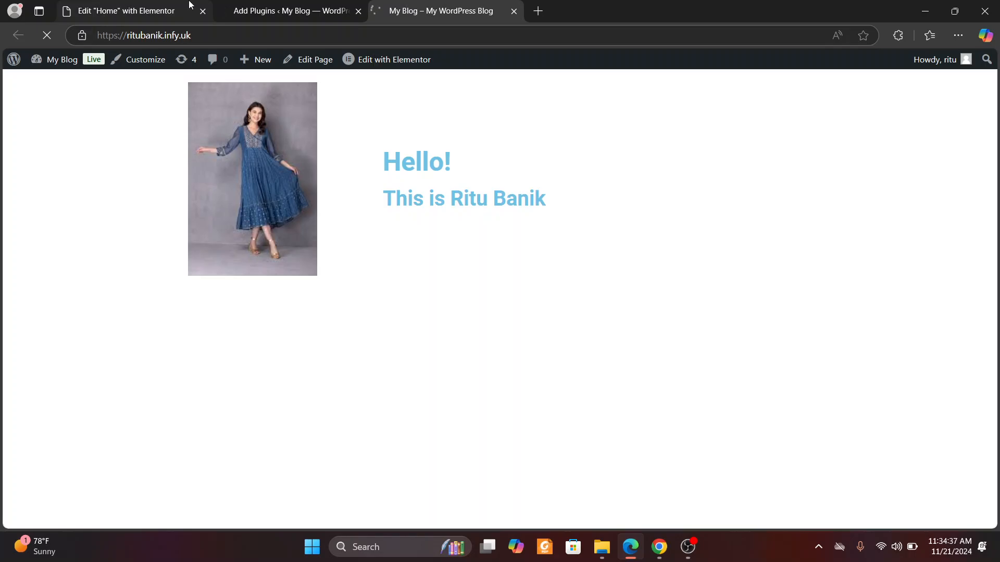
Reload the live My Blog home page so the purple slides carousel shows below the headings.
mouse_move(191, 5)
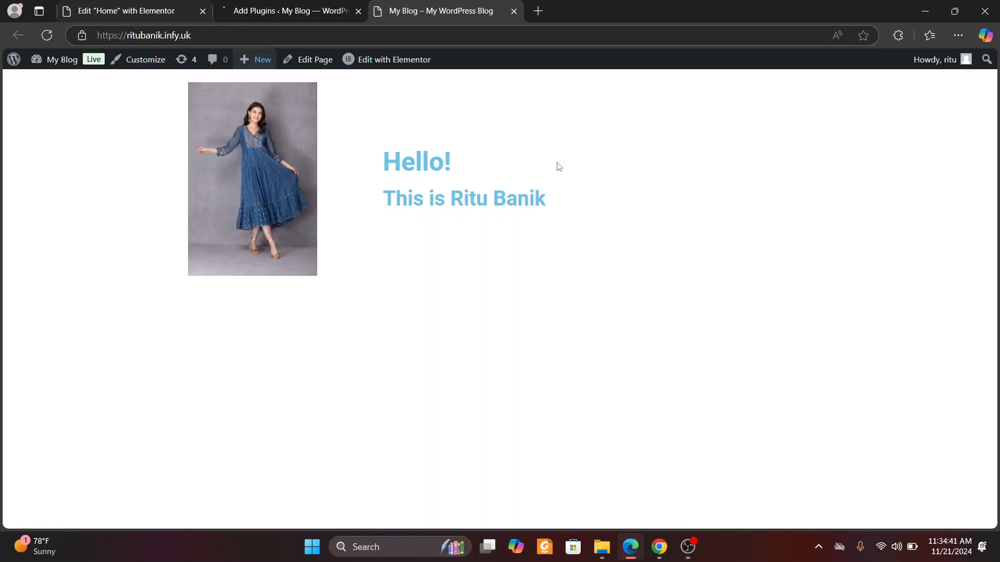
click(142, 11)
click(446, 10)
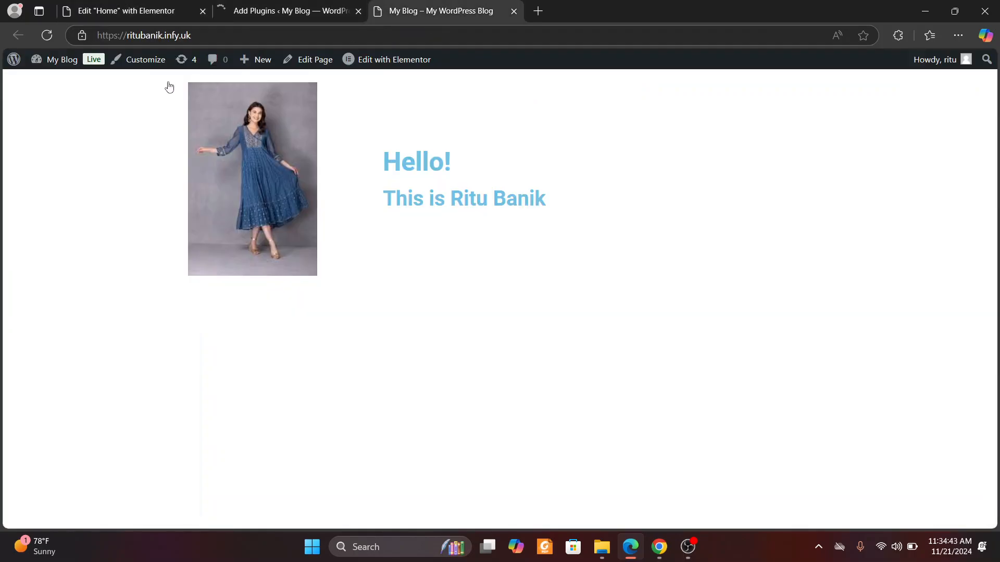
click(48, 35)
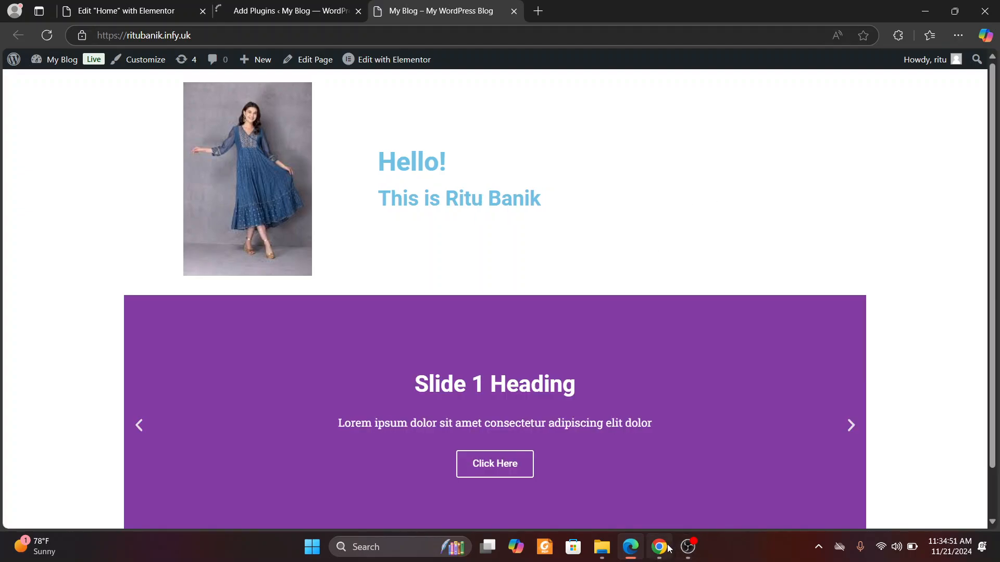
scroll(715, 246, down, 1)
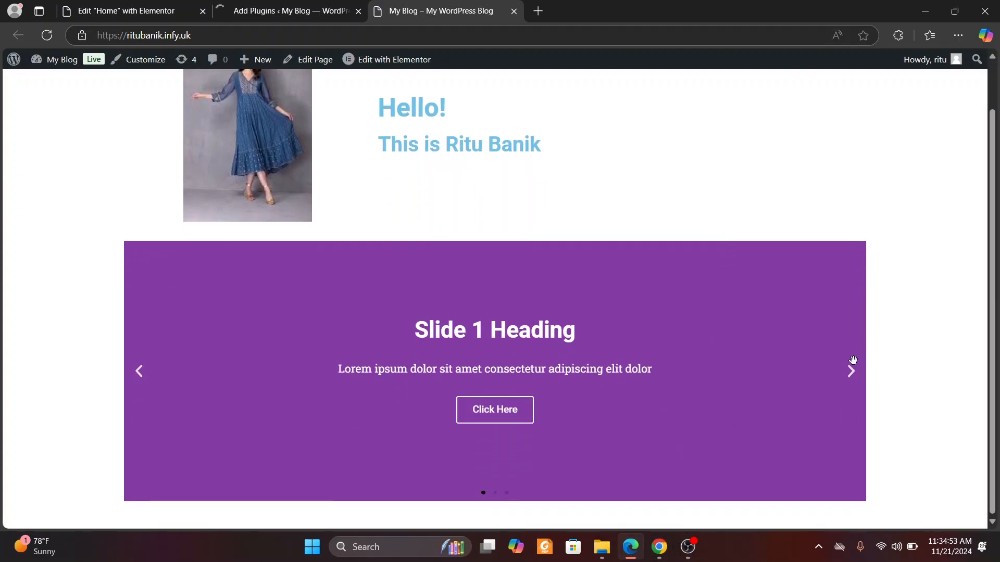
Advance the carousel to Slide 2, then open the screen recorder to stop recording.
click(852, 372)
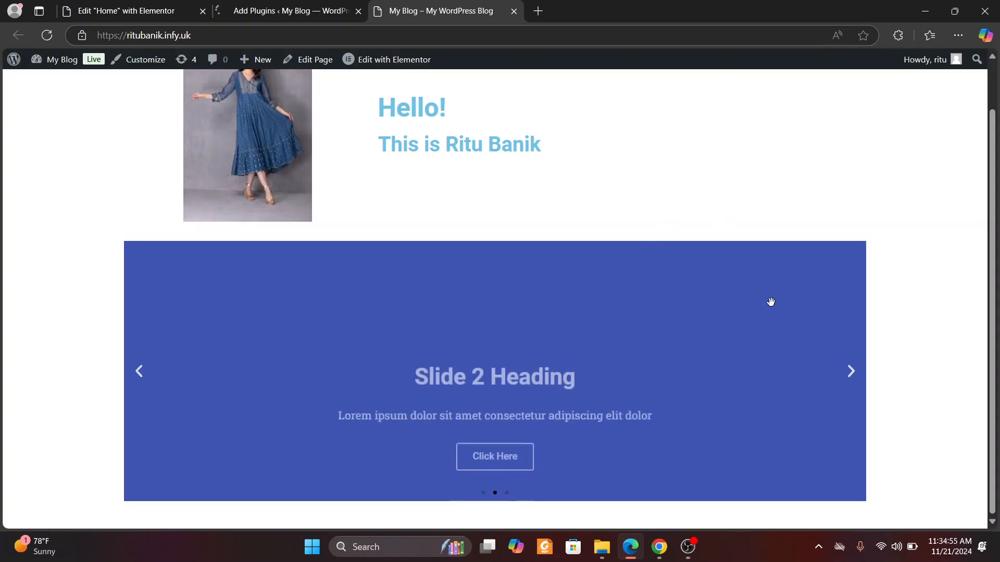
scroll(640, 344, up, 1)
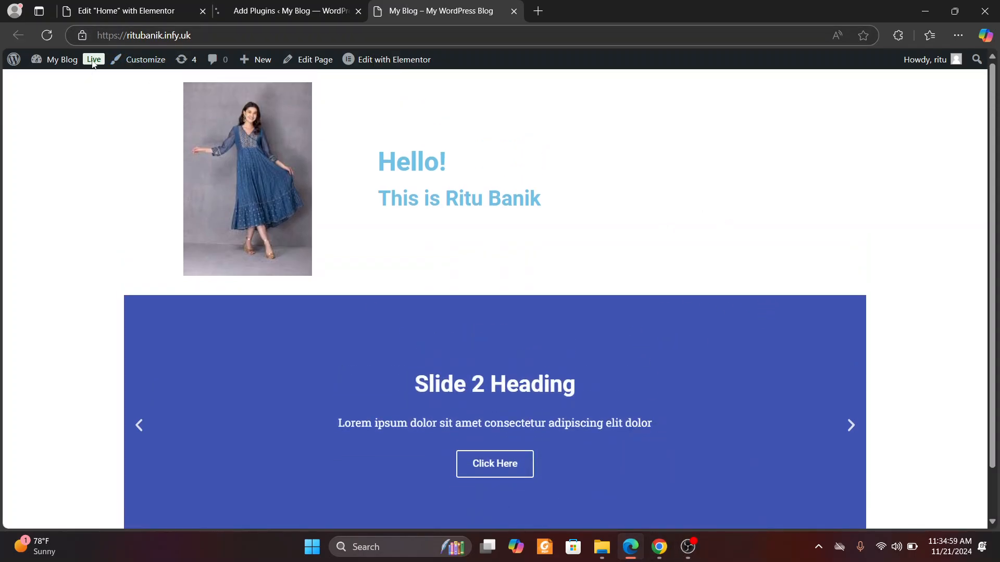
click(689, 549)
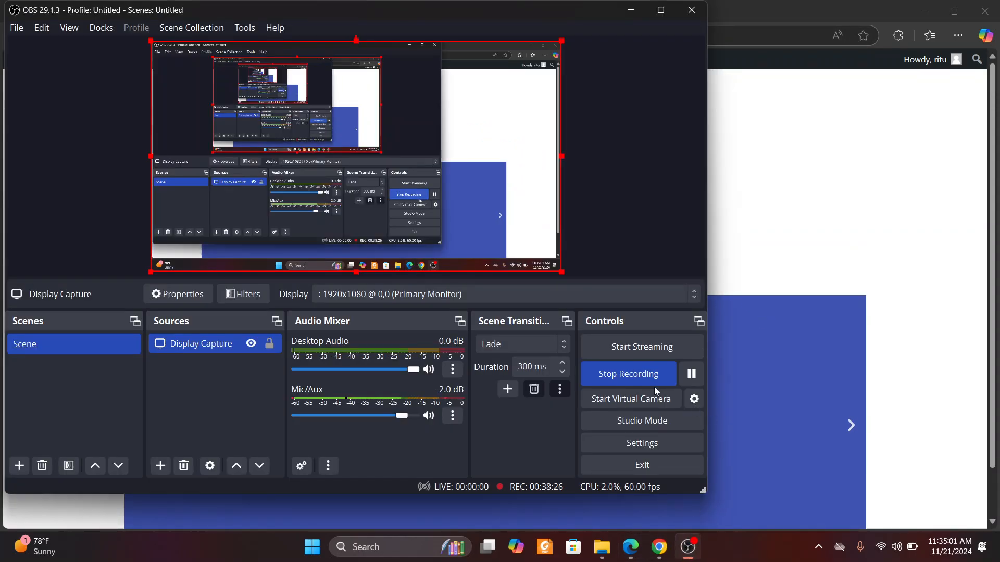